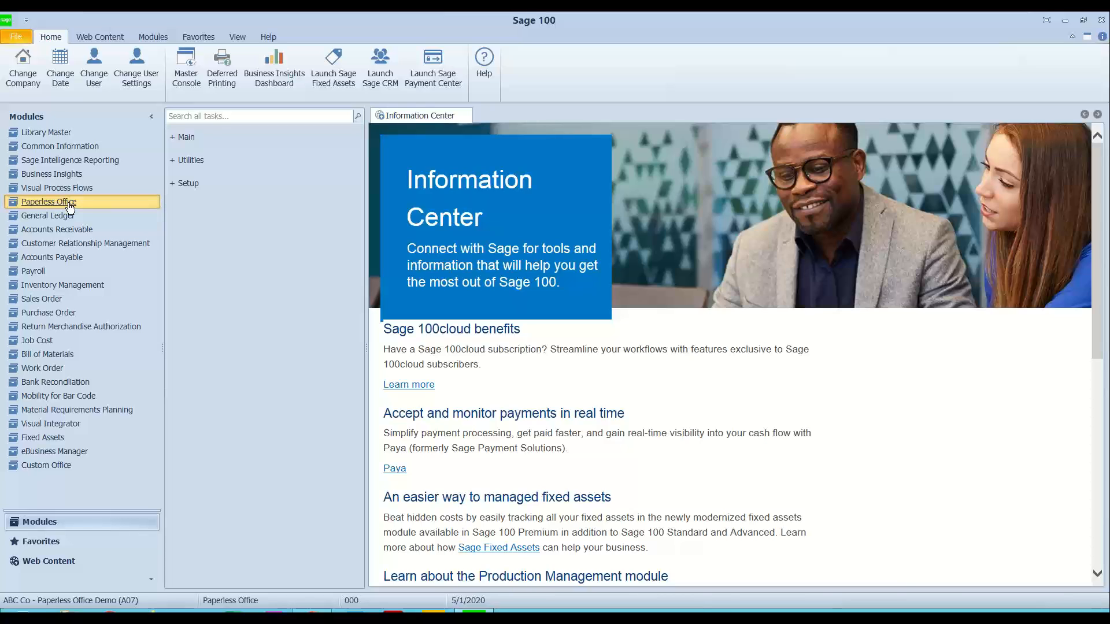
# Step: Review the Main and Setup tasks available in the Paperless Office module
pyautogui.click(193, 140)
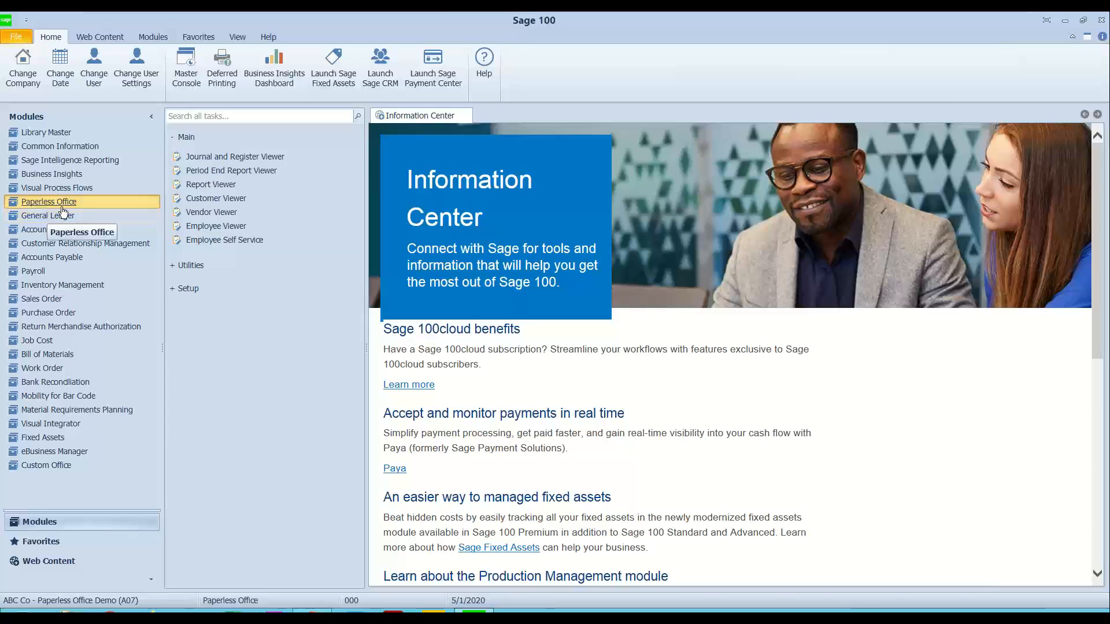
pyautogui.click(184, 139)
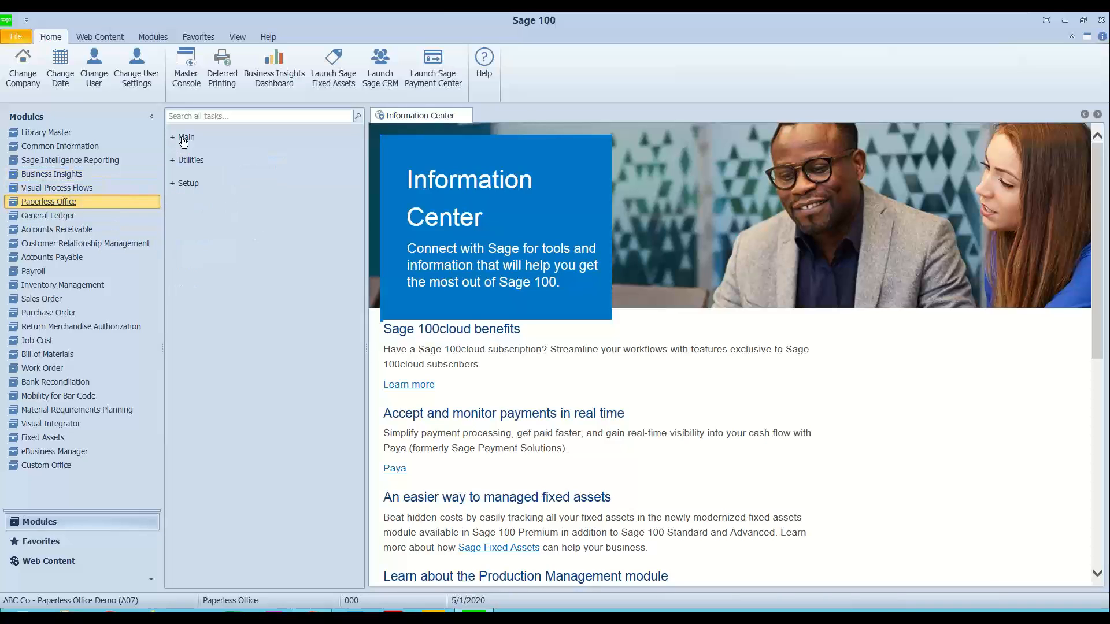
pyautogui.click(184, 186)
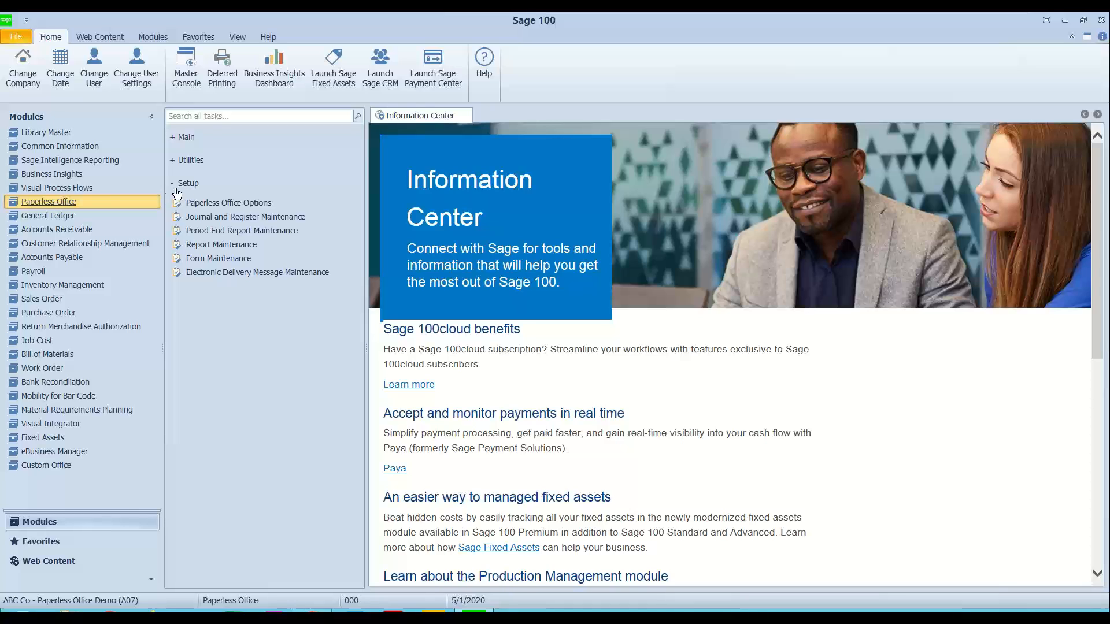
# Step: Open Role Maintenance from Library Master and load the ADMIN role
pyautogui.click(71, 135)
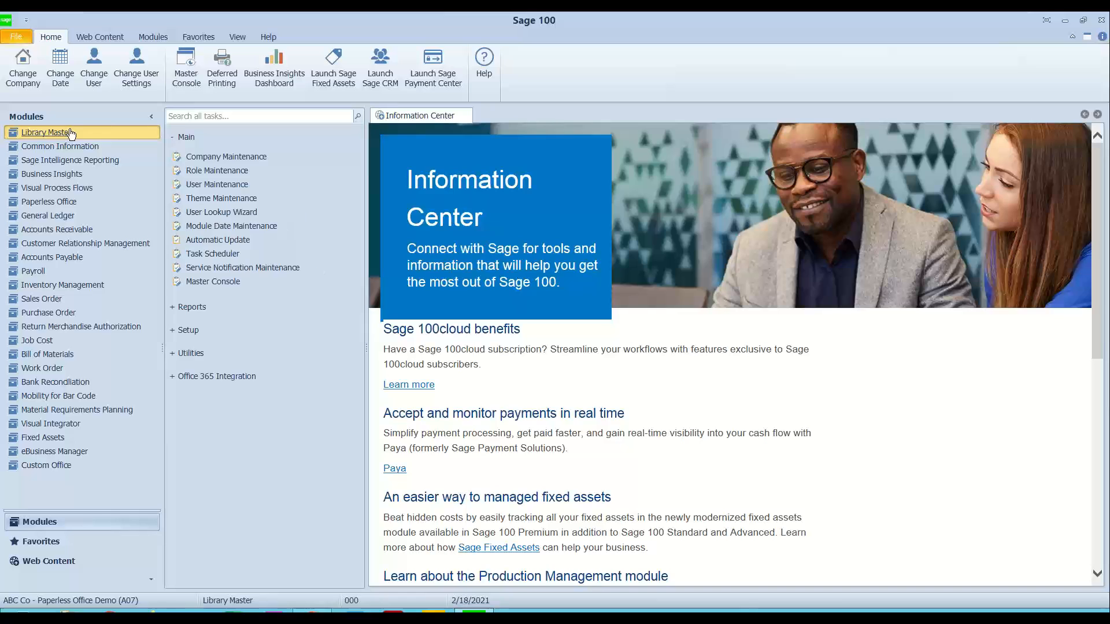
pyautogui.click(233, 172)
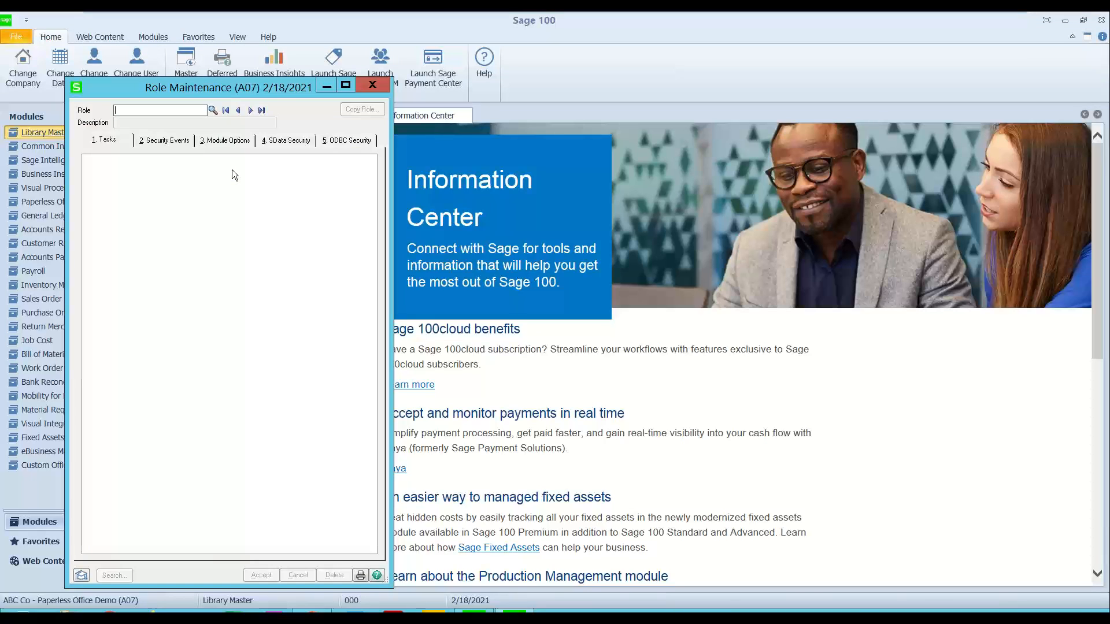
pyautogui.click(226, 110)
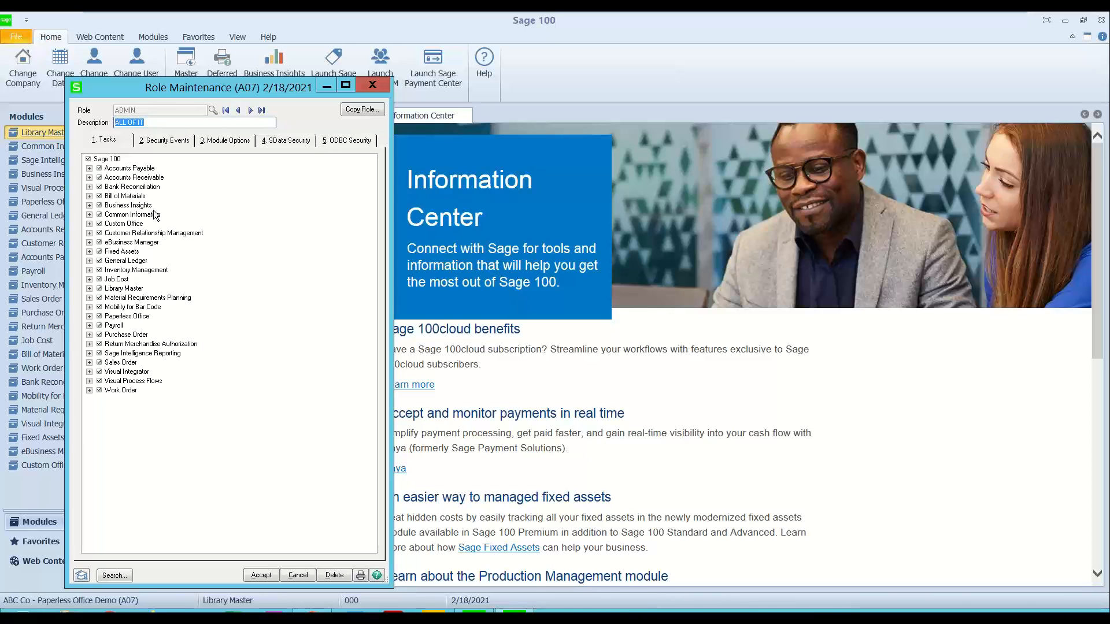
# Step: Examine the role's Paperless Office task permissions for inquiry, maintenance/data entry, miscellaneous tasks, setup options and utility
pyautogui.click(89, 316)
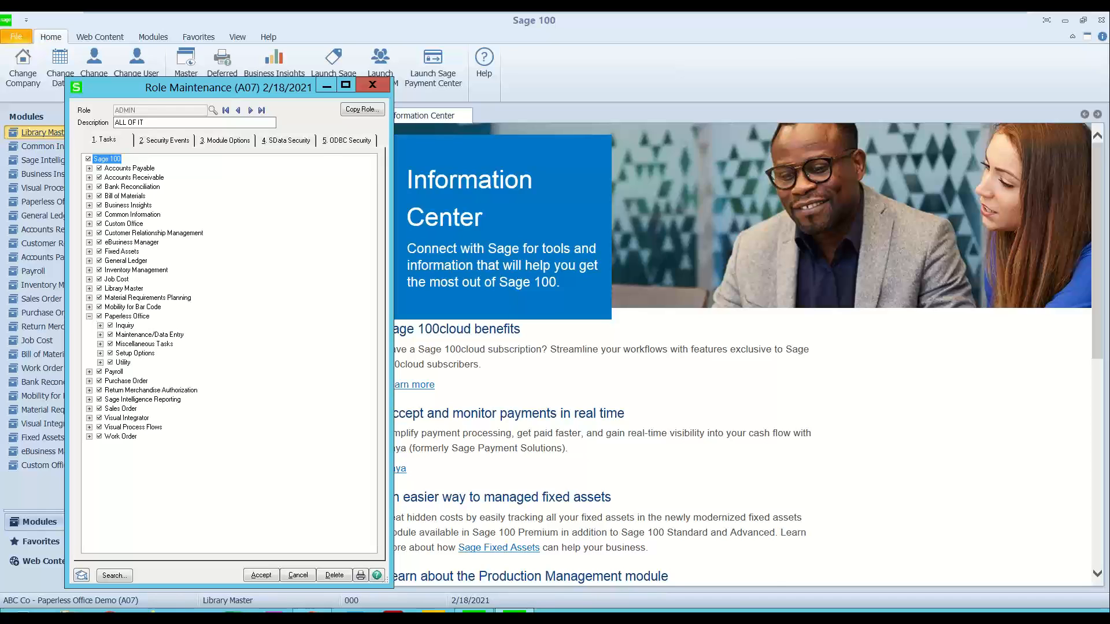
pyautogui.click(100, 326)
pyautogui.click(101, 391)
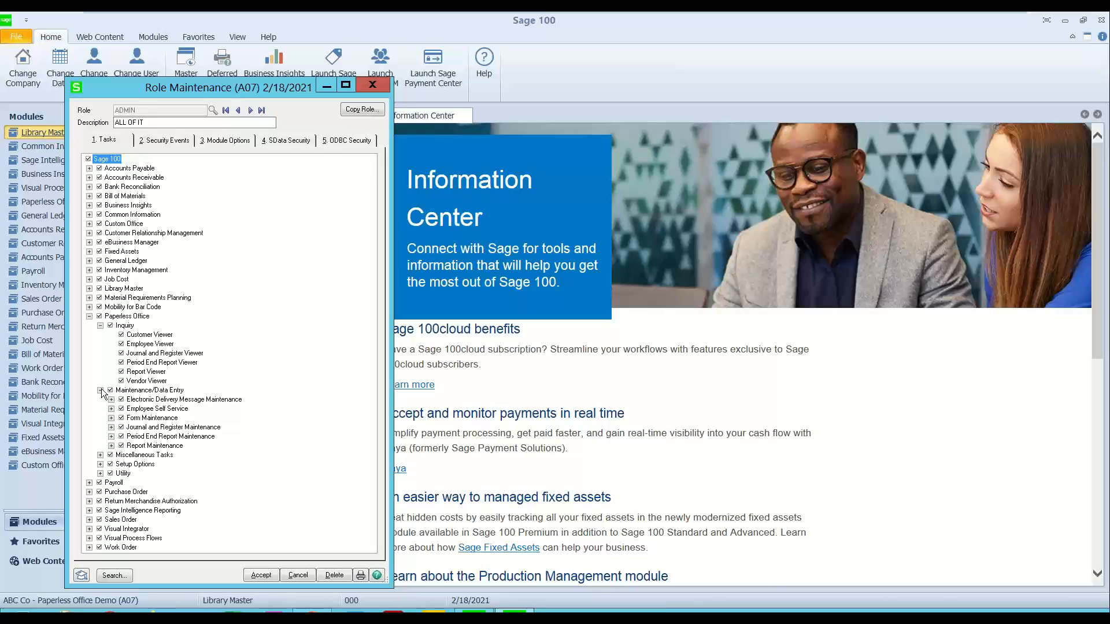
pyautogui.click(101, 455)
pyautogui.click(101, 474)
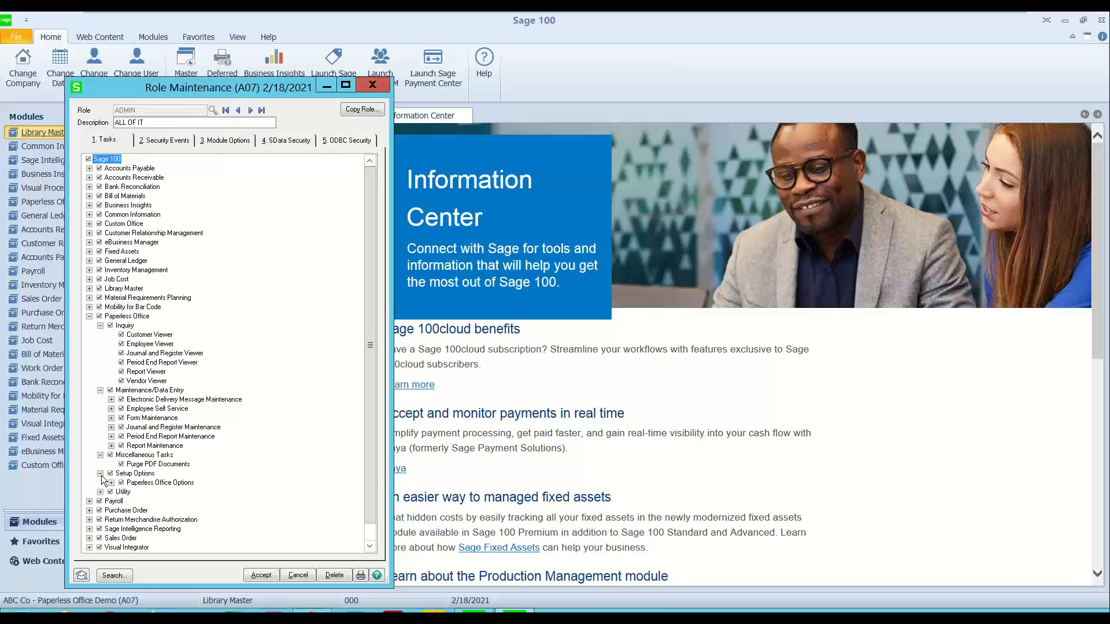
pyautogui.click(101, 492)
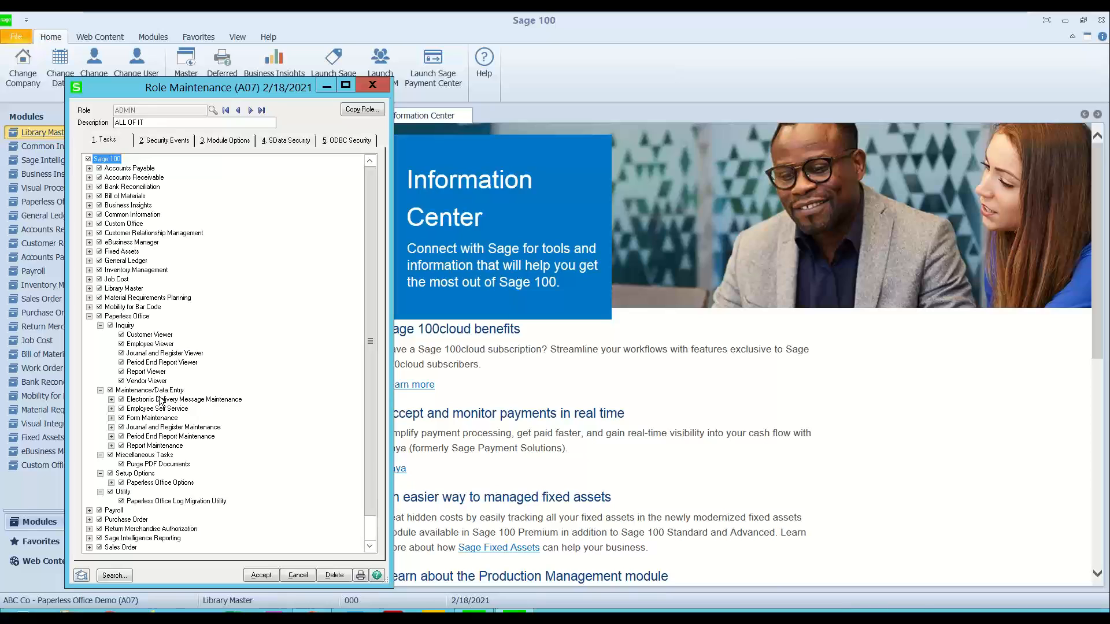
# Step: Inspect the individual rights under electronic delivery message, employee self service and form maintenance, and under Paperless Office Options
pyautogui.click(111, 399)
pyautogui.click(111, 446)
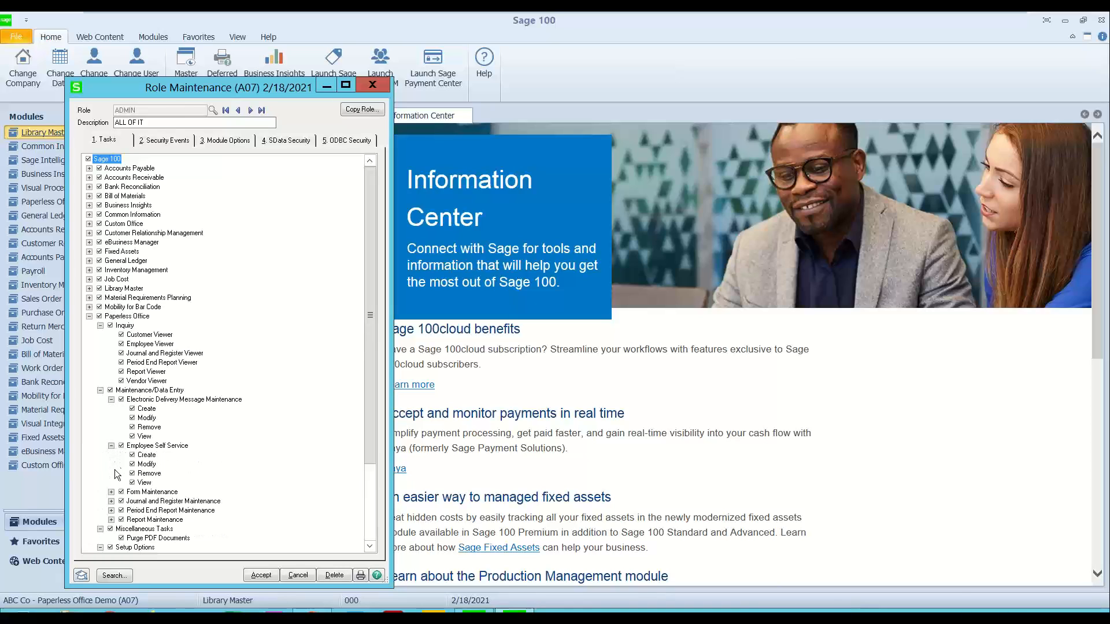
pyautogui.click(112, 493)
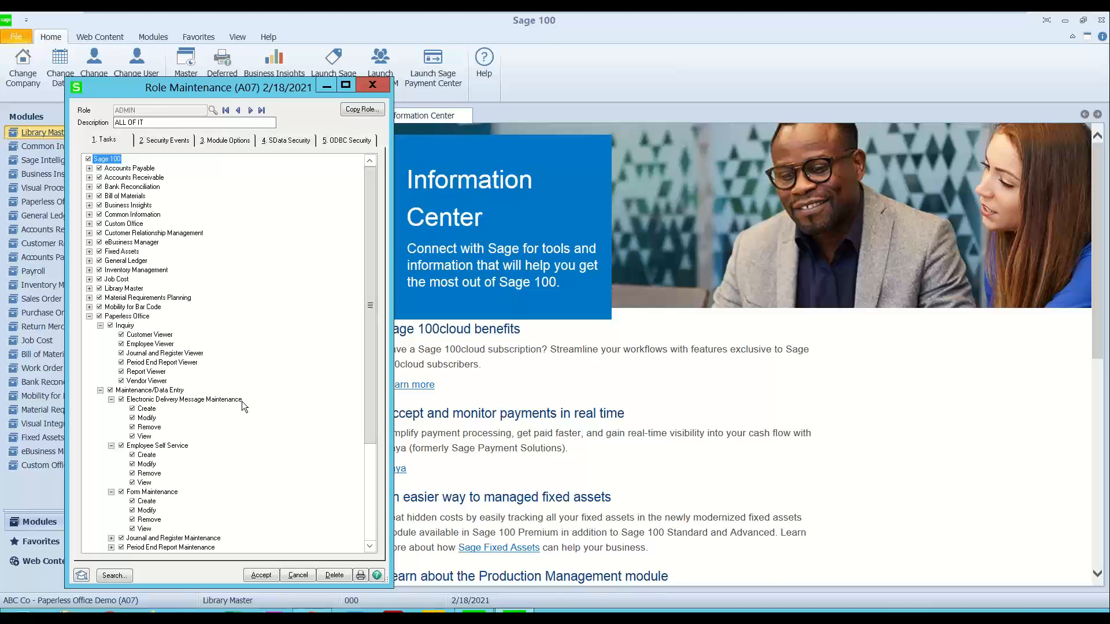
pyautogui.click(111, 446)
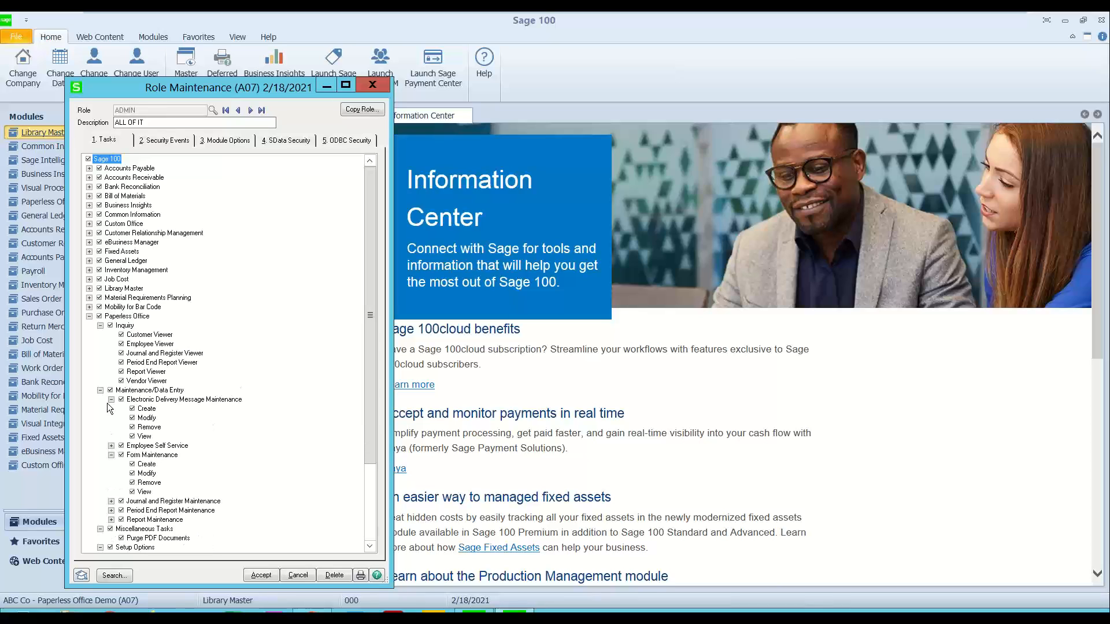
pyautogui.click(112, 400)
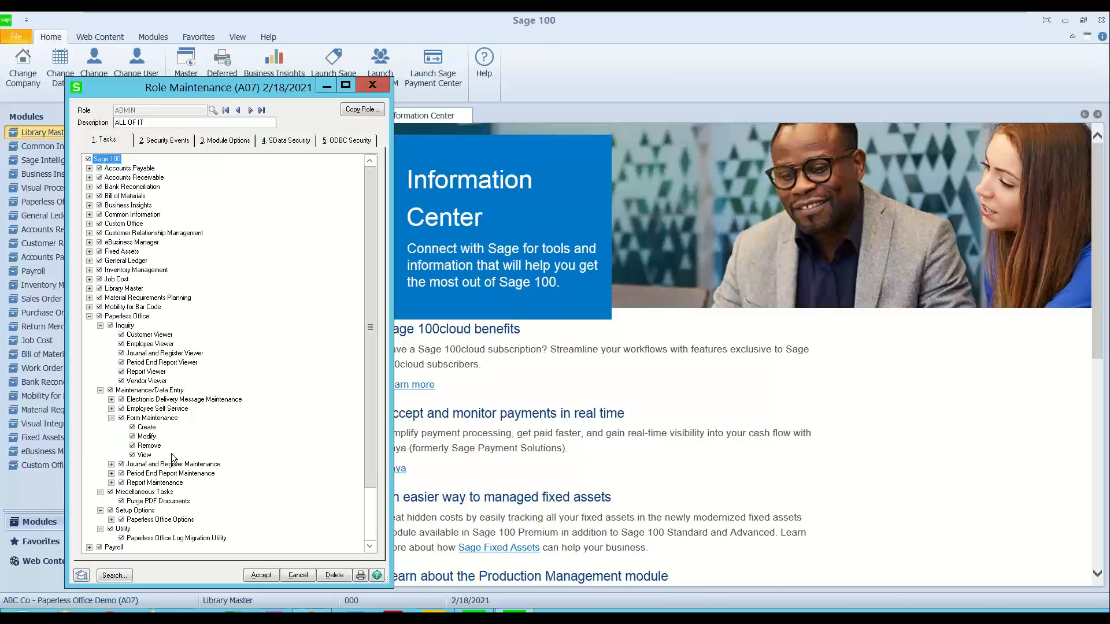
pyautogui.click(111, 418)
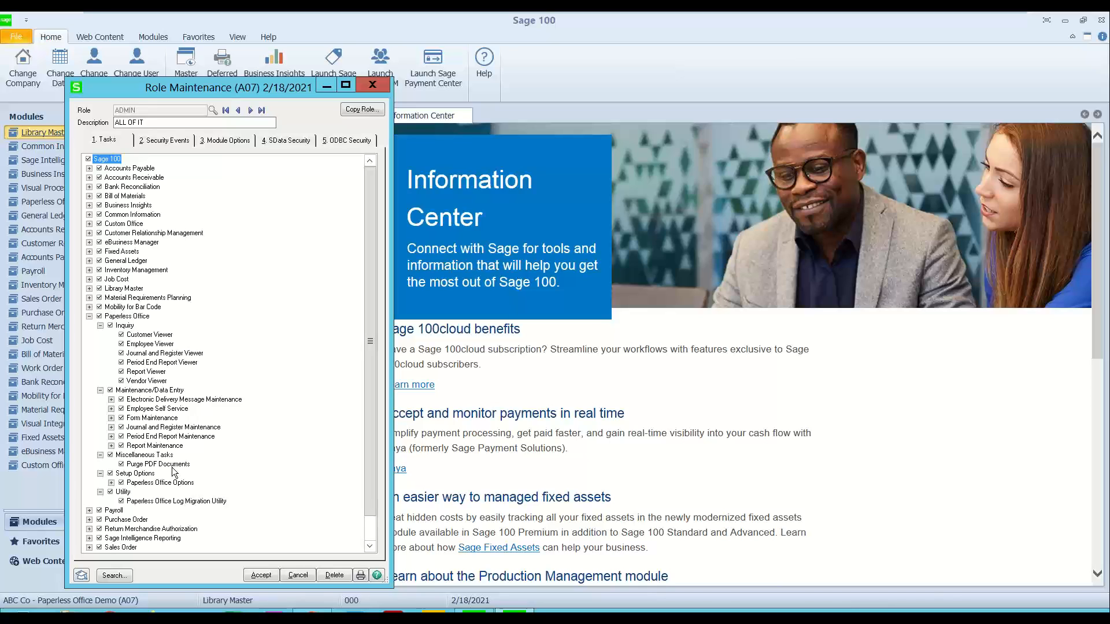
pyautogui.click(112, 483)
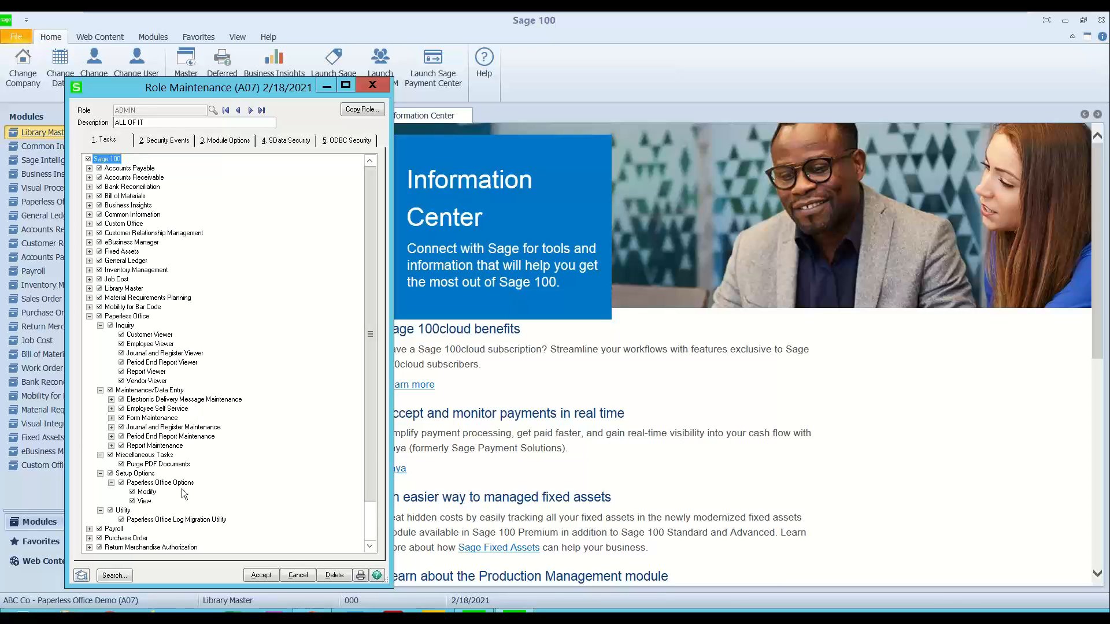
# Step: Review the role's Paperless Office security events and module options, then close Role Maintenance
pyautogui.click(161, 142)
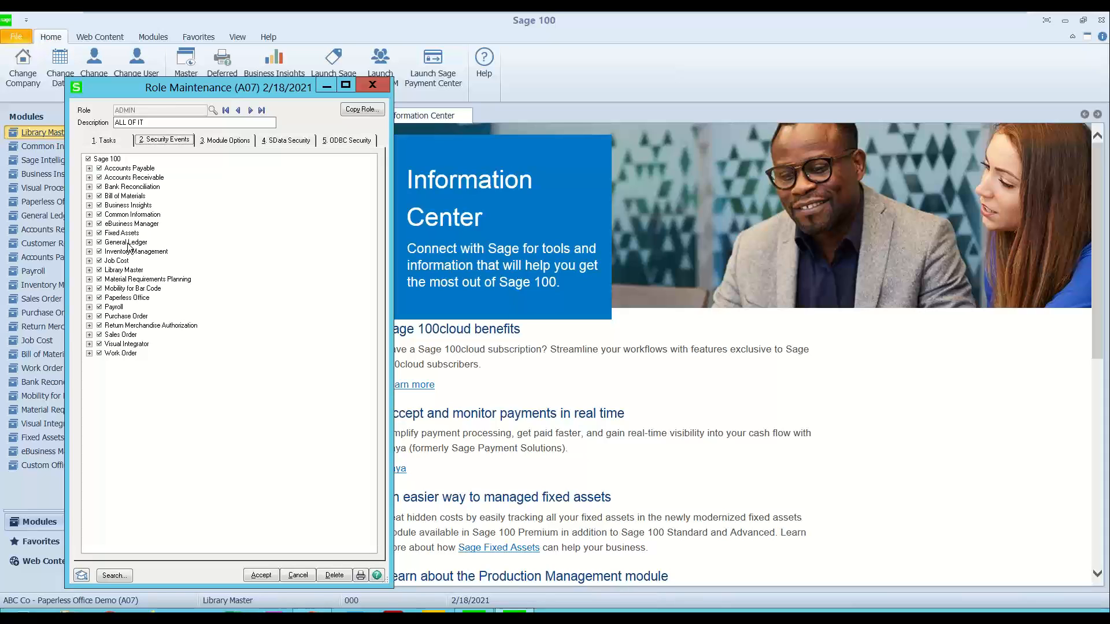
pyautogui.click(89, 298)
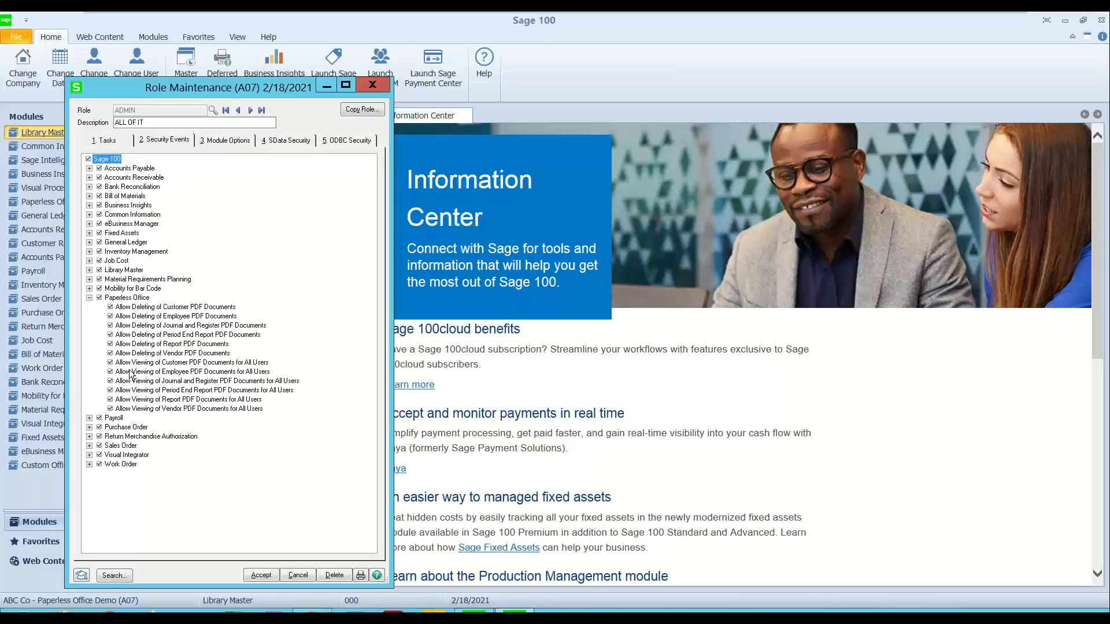
pyautogui.click(231, 140)
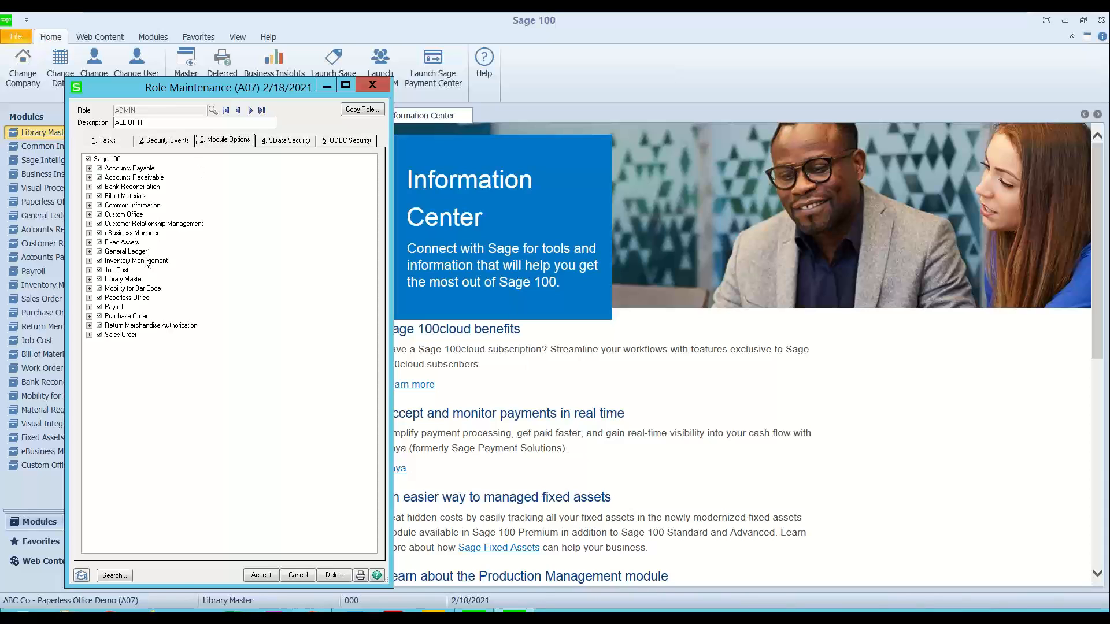
pyautogui.click(89, 299)
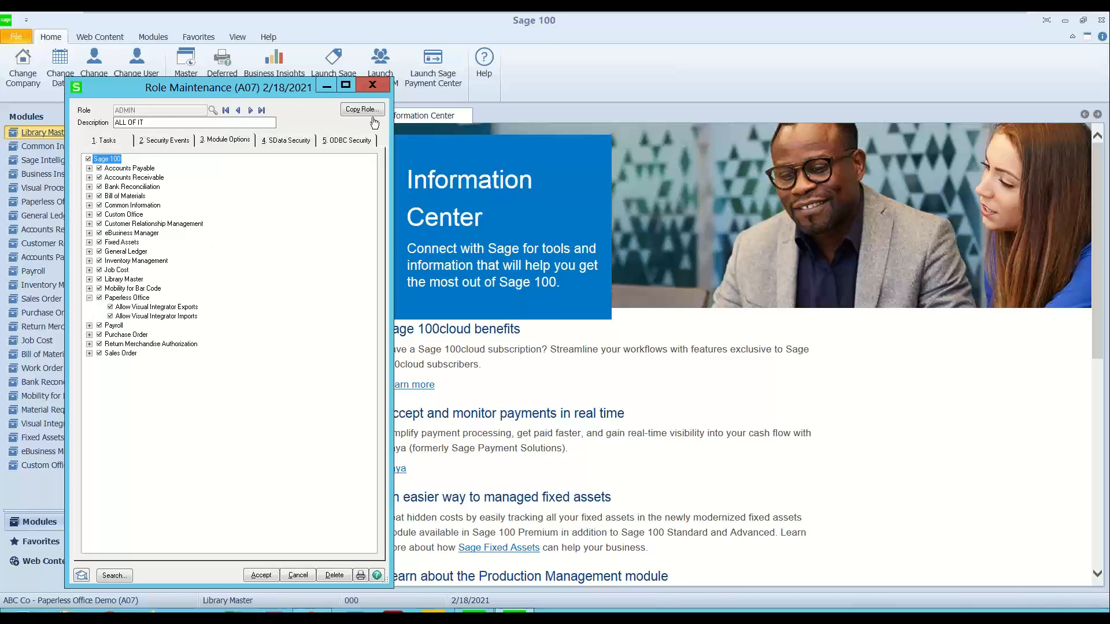
pyautogui.click(379, 84)
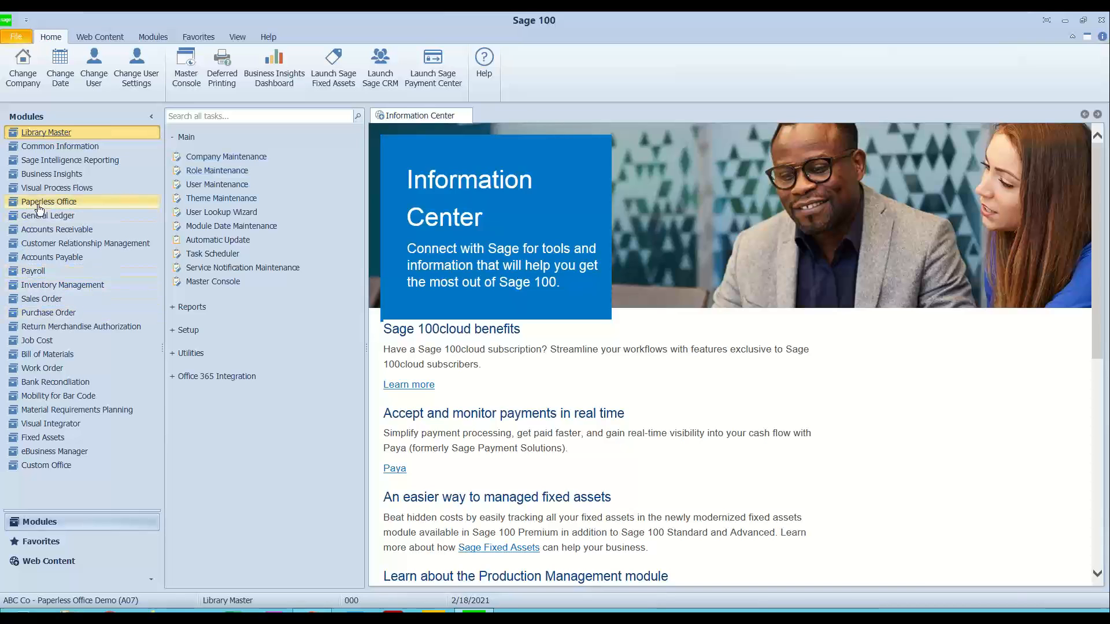
# Step: Review the Paperless Office Options for electronic delivery, PDF storage and initial viewer data, leaving them unchanged
pyautogui.click(172, 139)
pyautogui.click(75, 206)
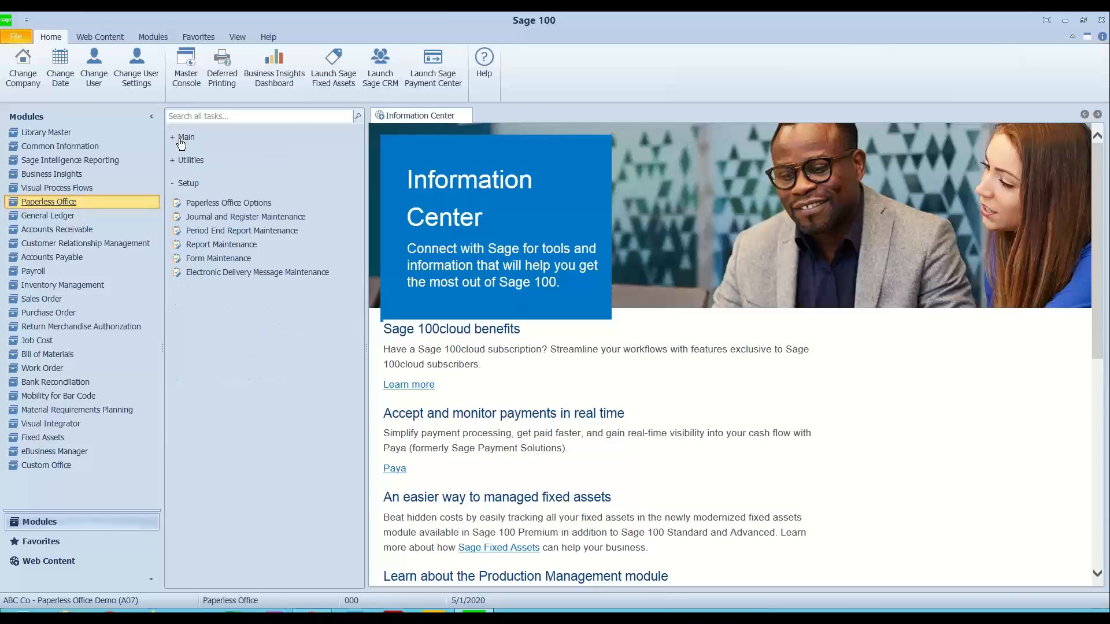
pyautogui.click(232, 204)
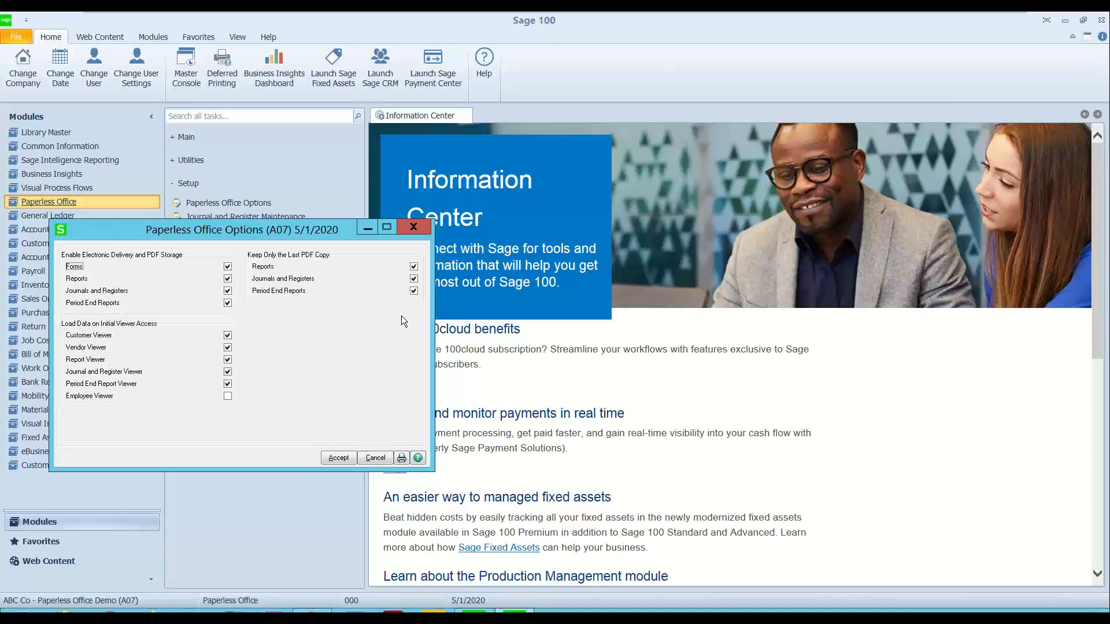
pyautogui.click(414, 228)
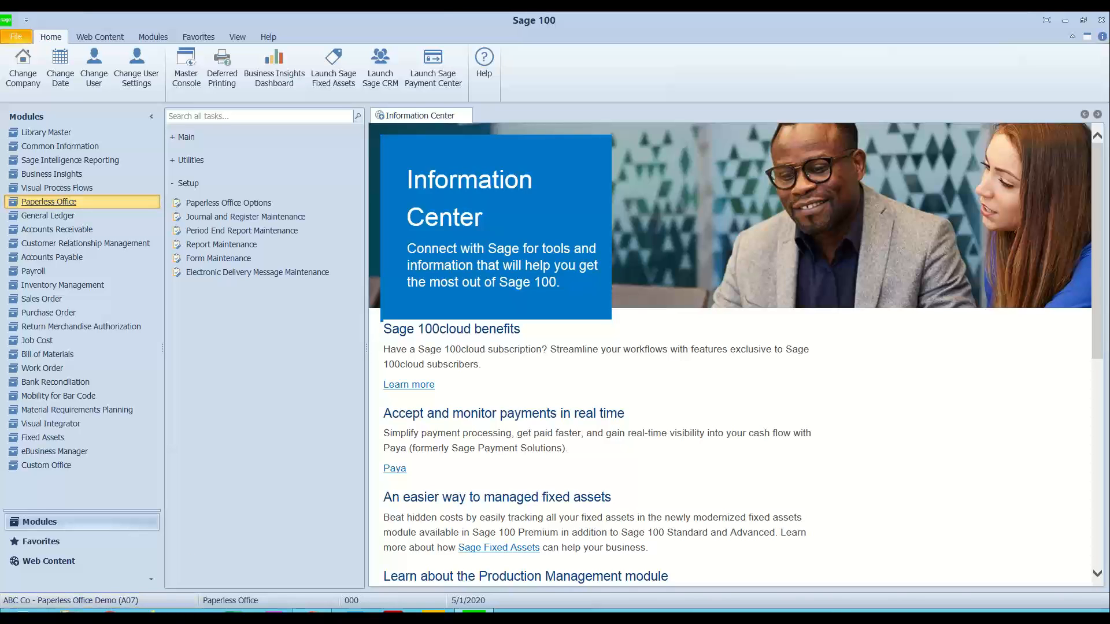
# Step: Check the Windows Devices and Printers list in Control Panel for the Sage 100 PDF Converter
pyautogui.click(9, 611)
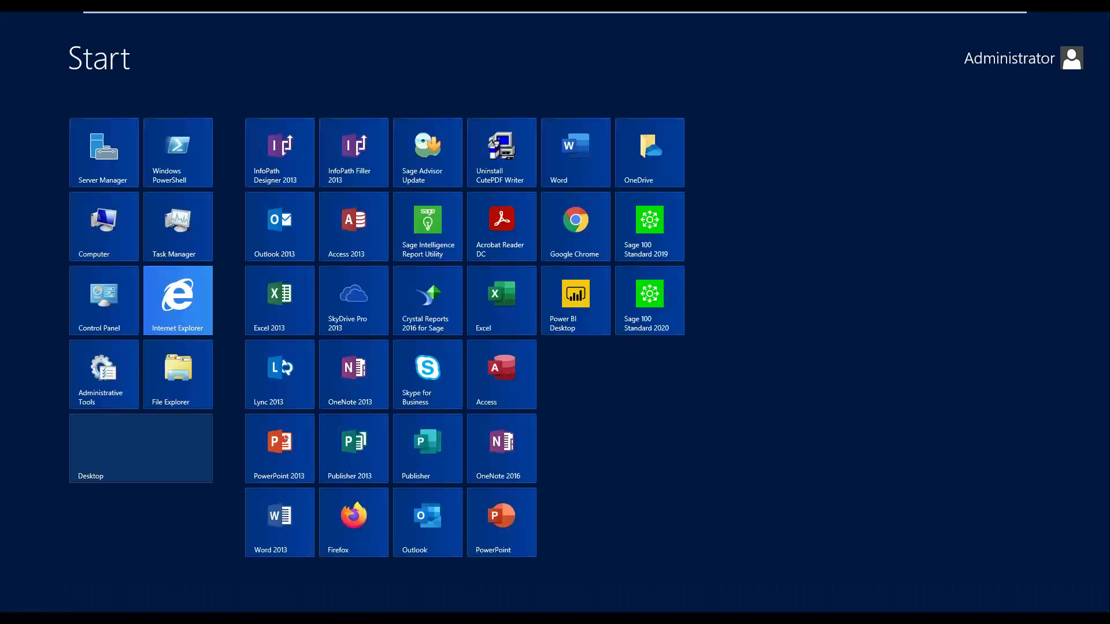
pyautogui.click(113, 313)
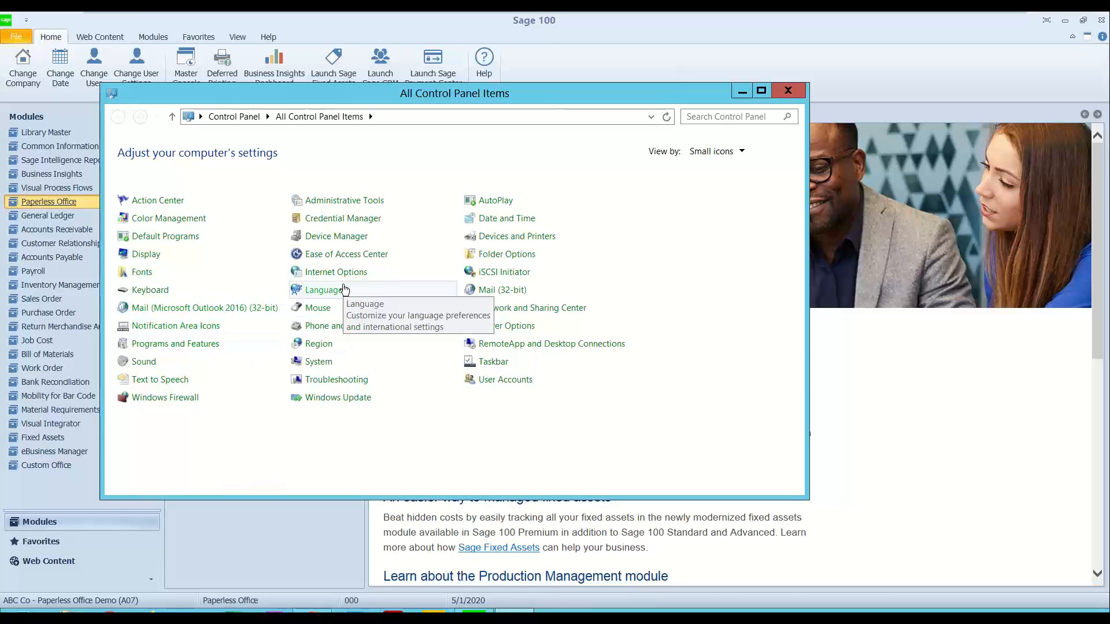
pyautogui.click(503, 238)
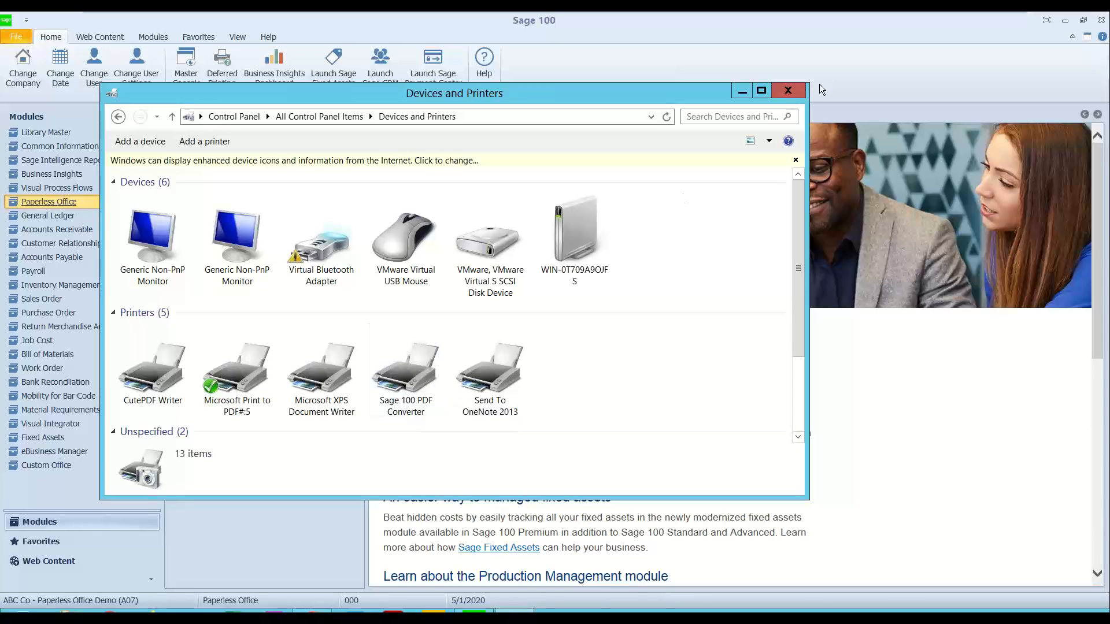
pyautogui.click(788, 92)
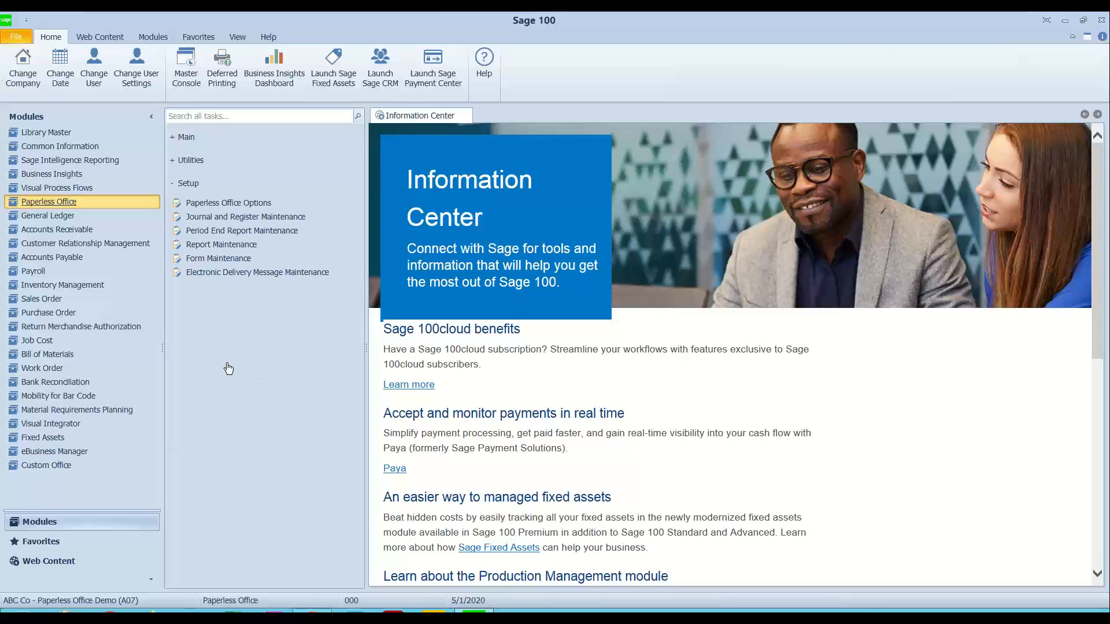
# Step: Run the PL_AdvancedOptions_UI program and test the Sage 100 PDF converter
pyautogui.click(17, 37)
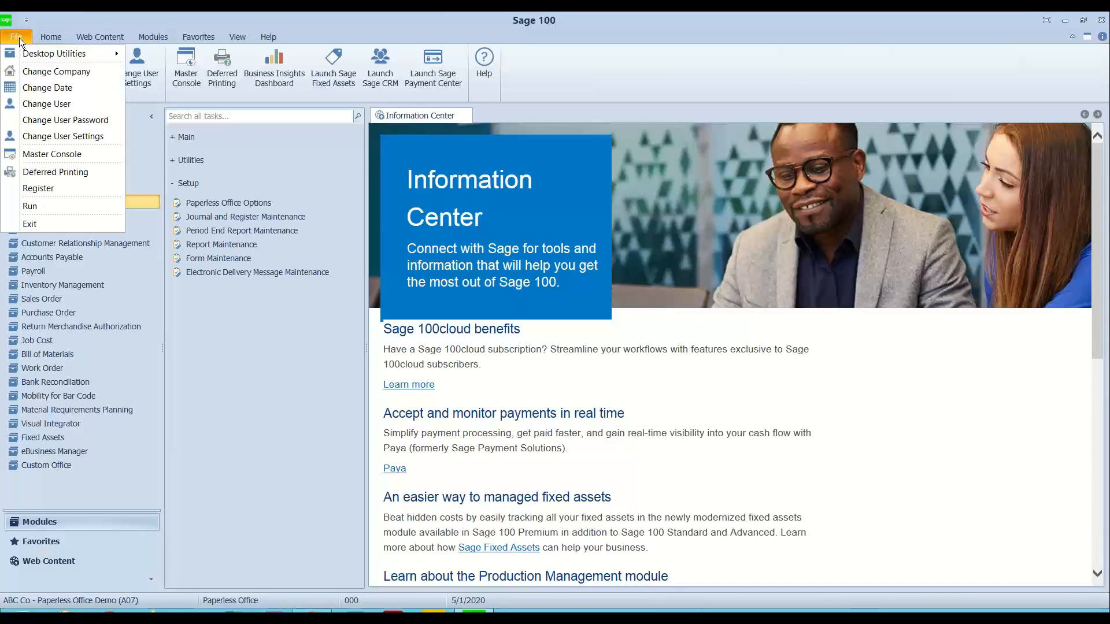
pyautogui.click(58, 208)
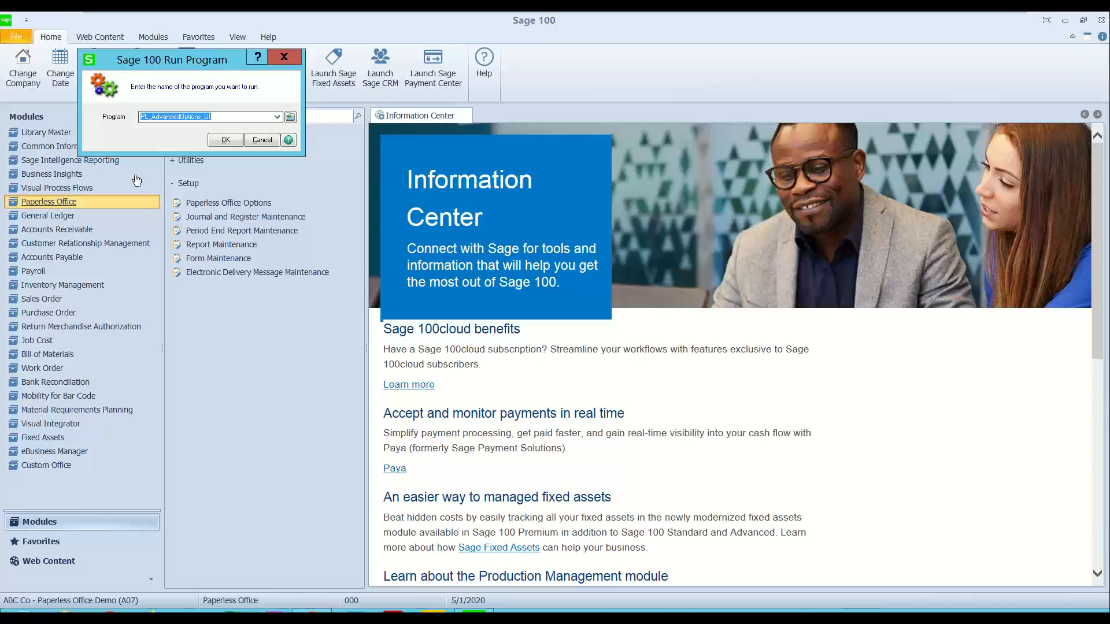
pyautogui.click(277, 116)
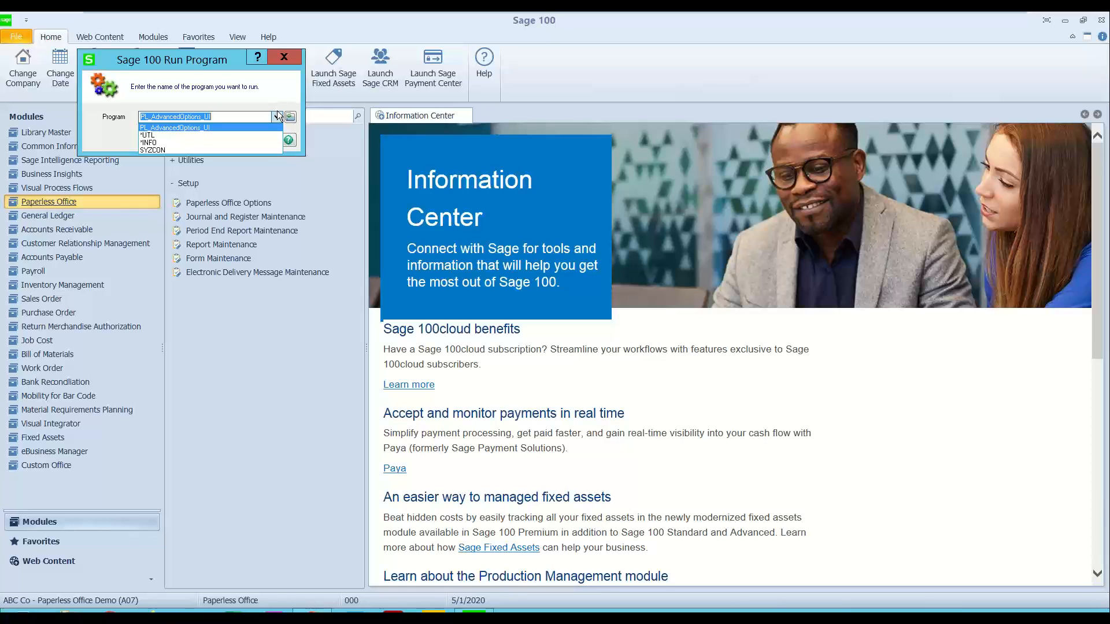
pyautogui.click(248, 117)
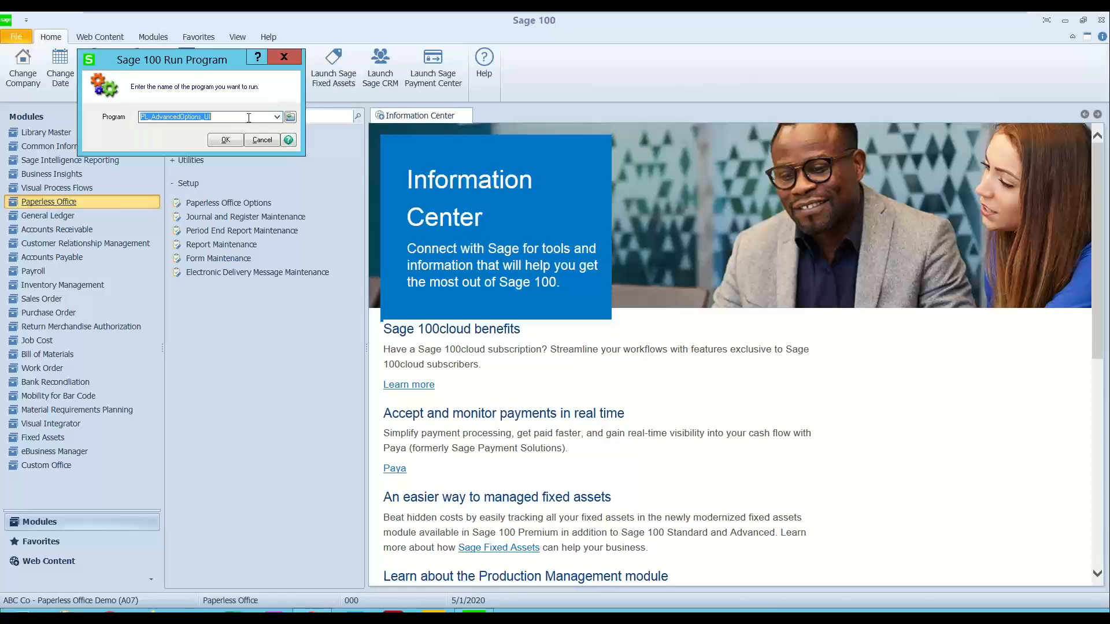
pyautogui.click(248, 116)
pyautogui.click(225, 140)
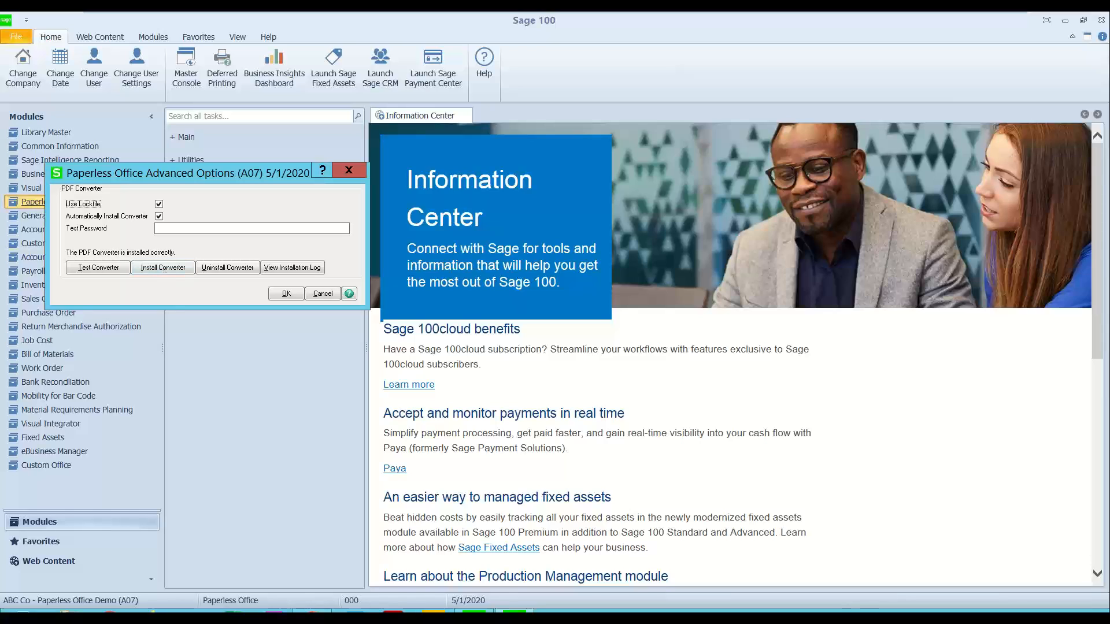
pyautogui.click(96, 268)
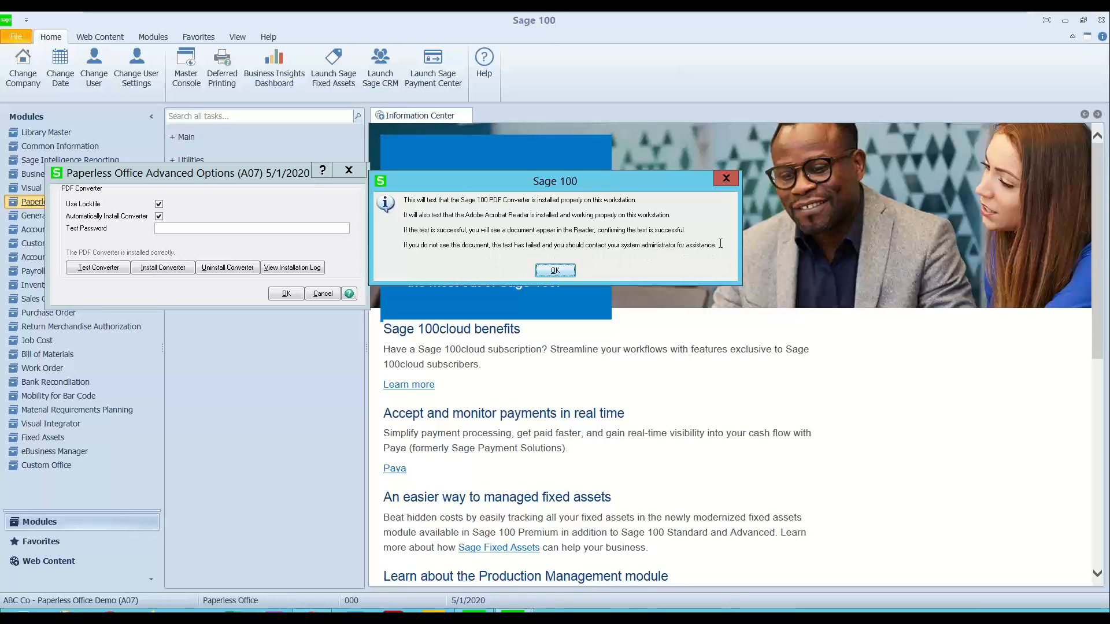
pyautogui.click(554, 272)
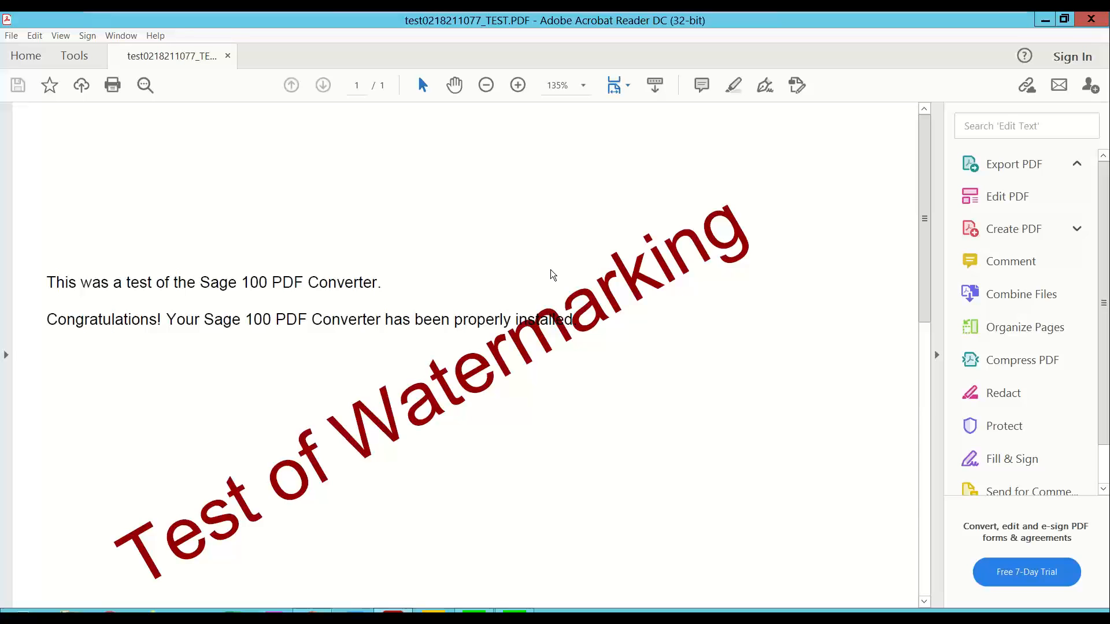
# Step: Close the converter test PDF and the Paperless Office Advanced Options window
pyautogui.click(1090, 20)
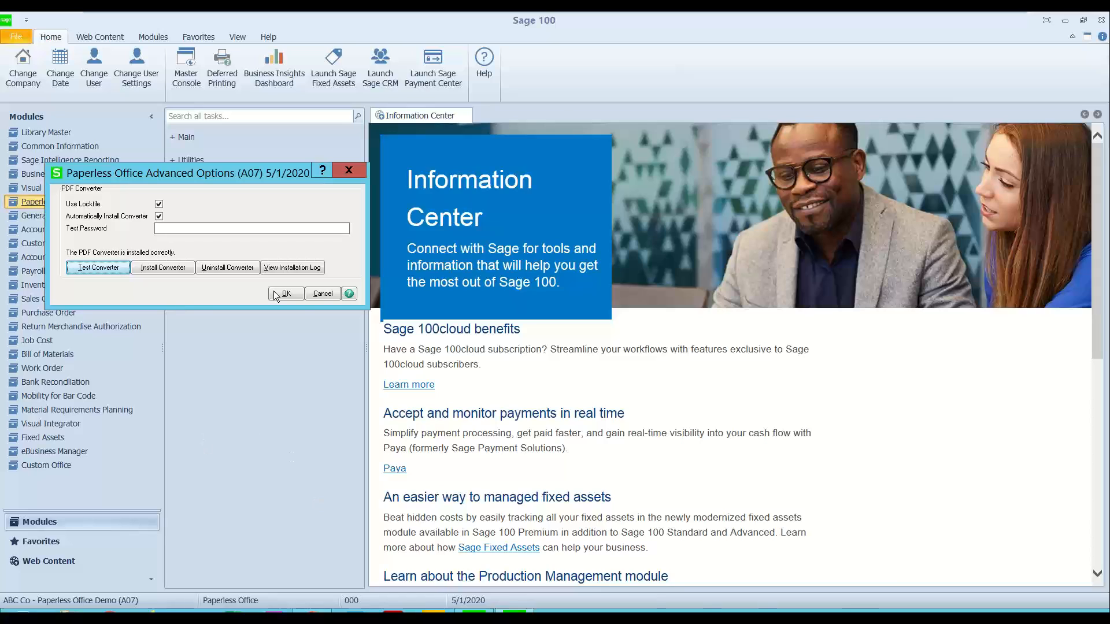
pyautogui.click(350, 172)
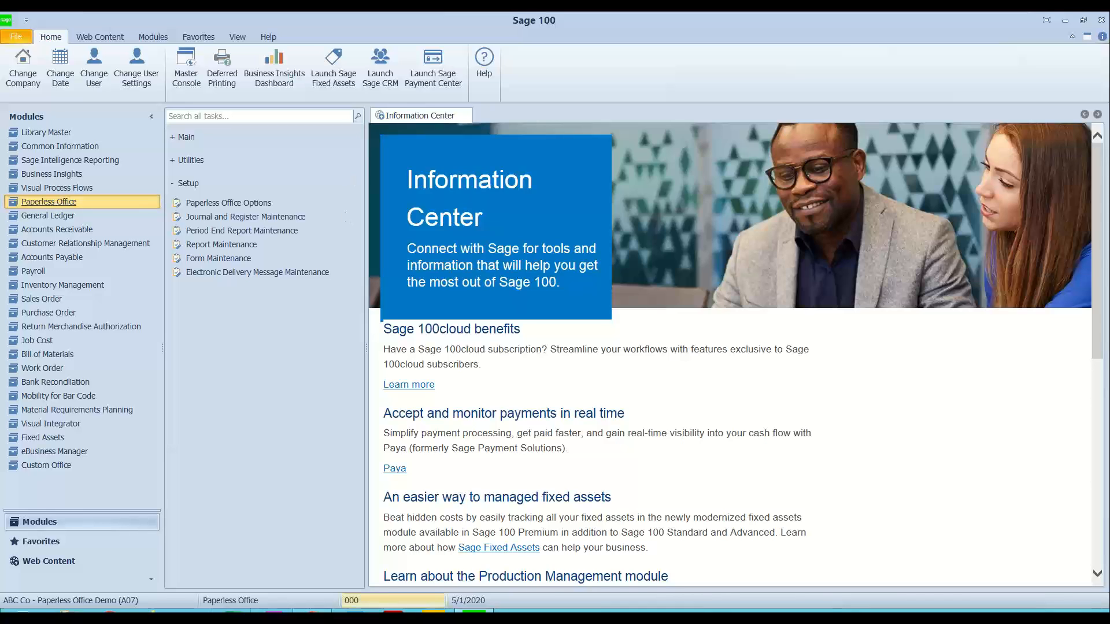
# Step: Switch to File Explorer and view the PDF files in the PAPERLESS folder under C:\Sage100_2020
pyautogui.click(69, 611)
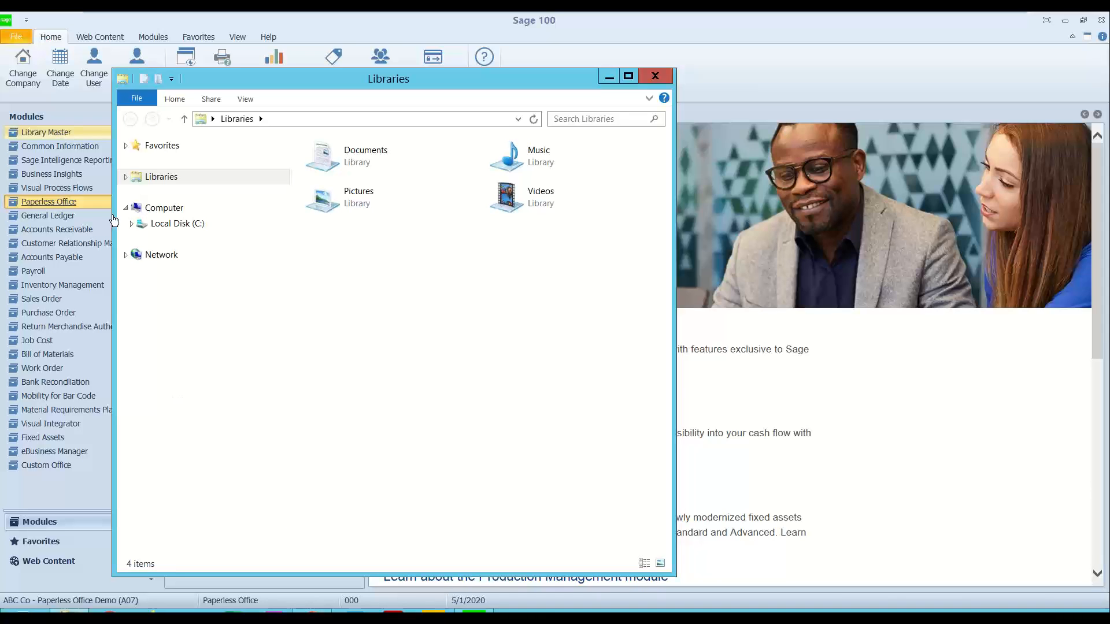
pyautogui.click(132, 224)
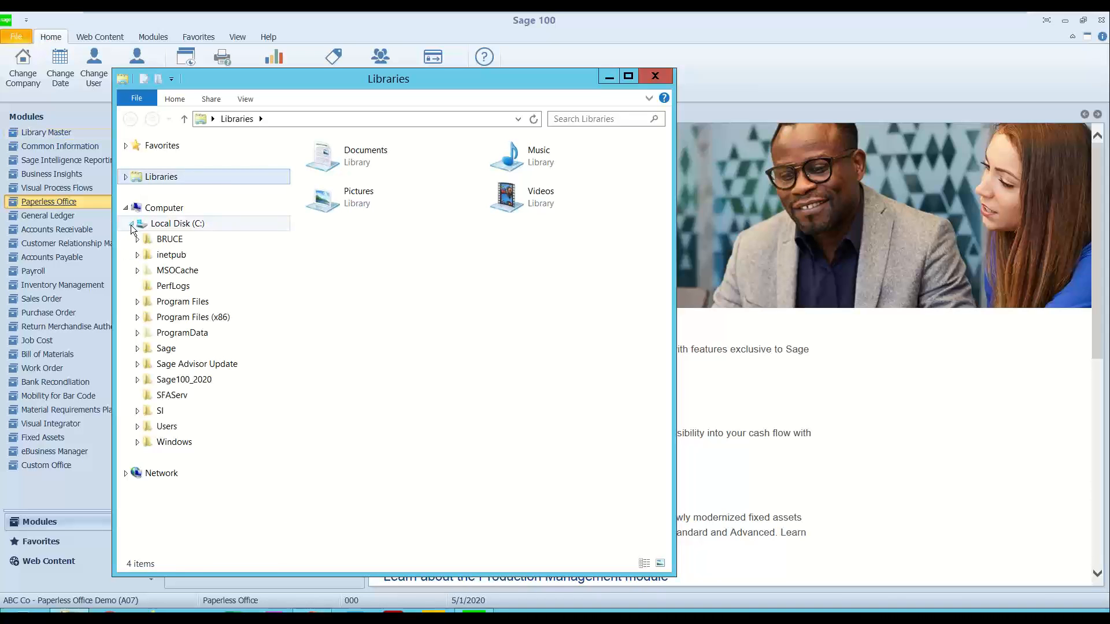
pyautogui.click(628, 75)
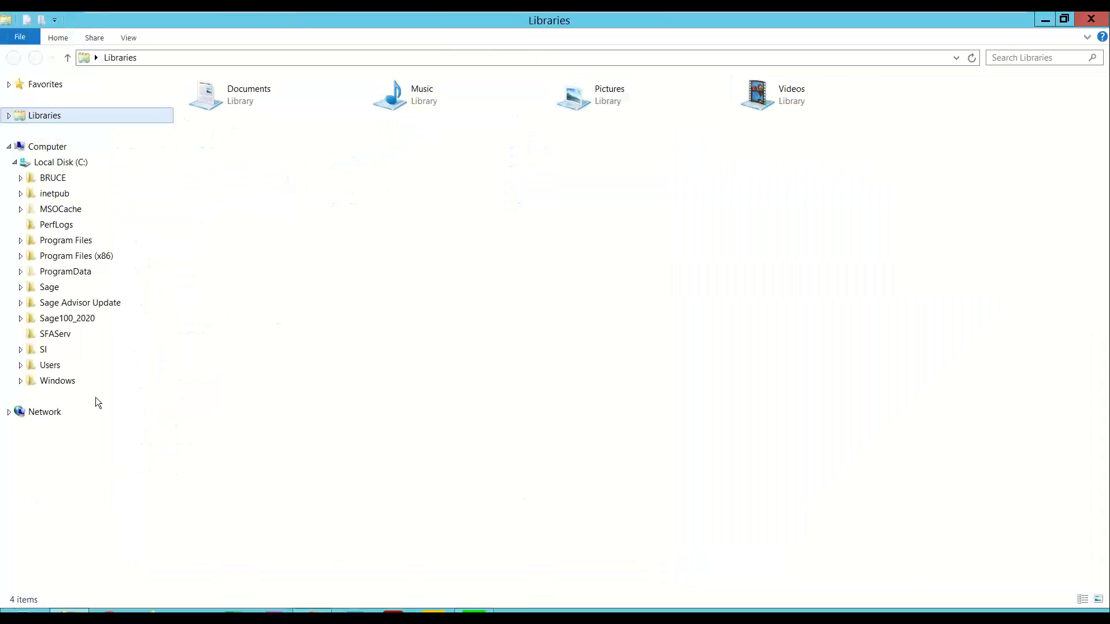
pyautogui.click(74, 325)
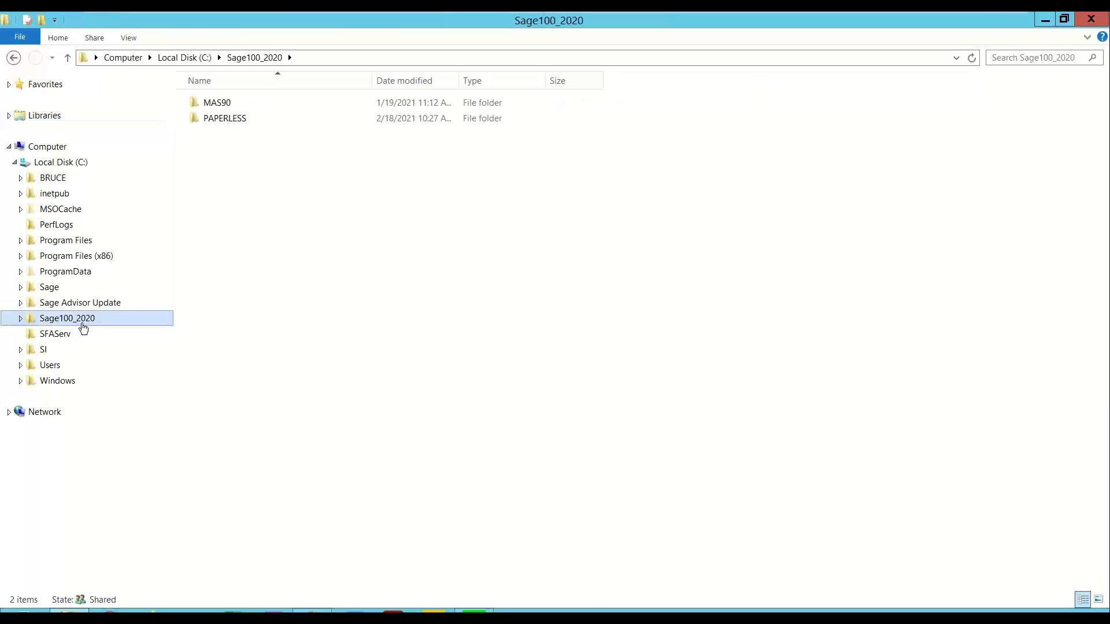
pyautogui.click(20, 321)
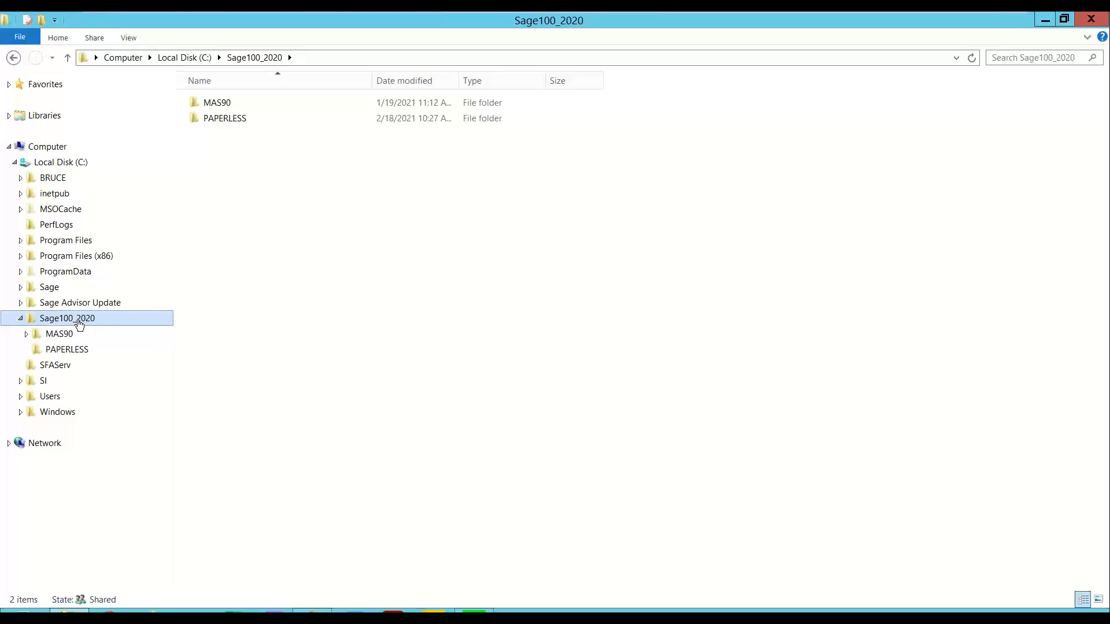
pyautogui.click(63, 352)
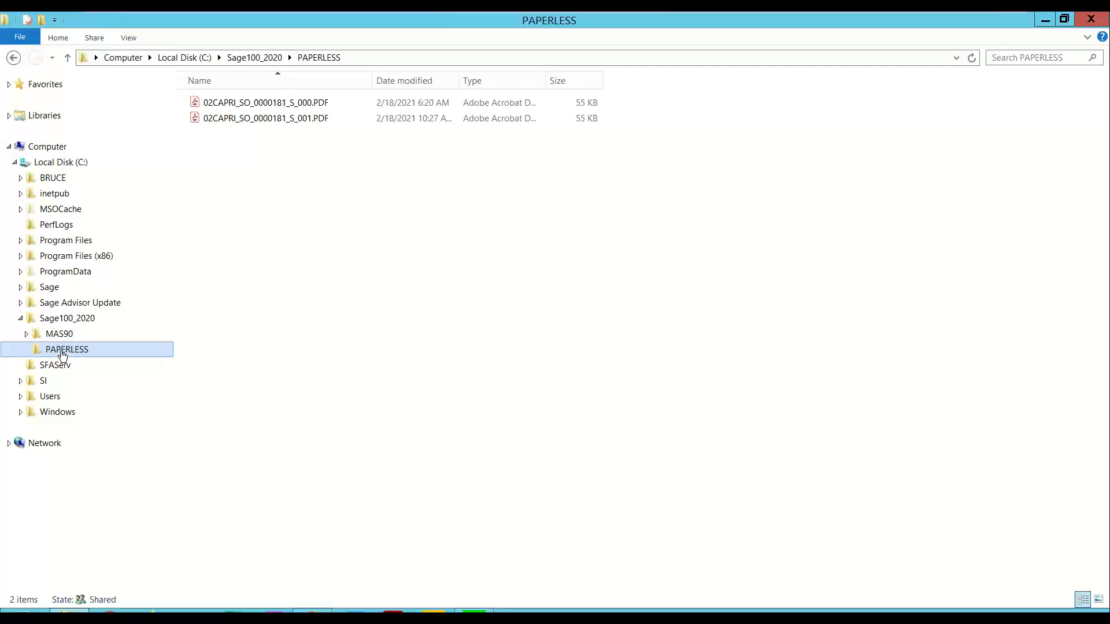
# Step: Look in the pdf folder inside C:\Sage100_2020\MAS90
pyautogui.click(27, 335)
pyautogui.scroll(-10, 66, 396)
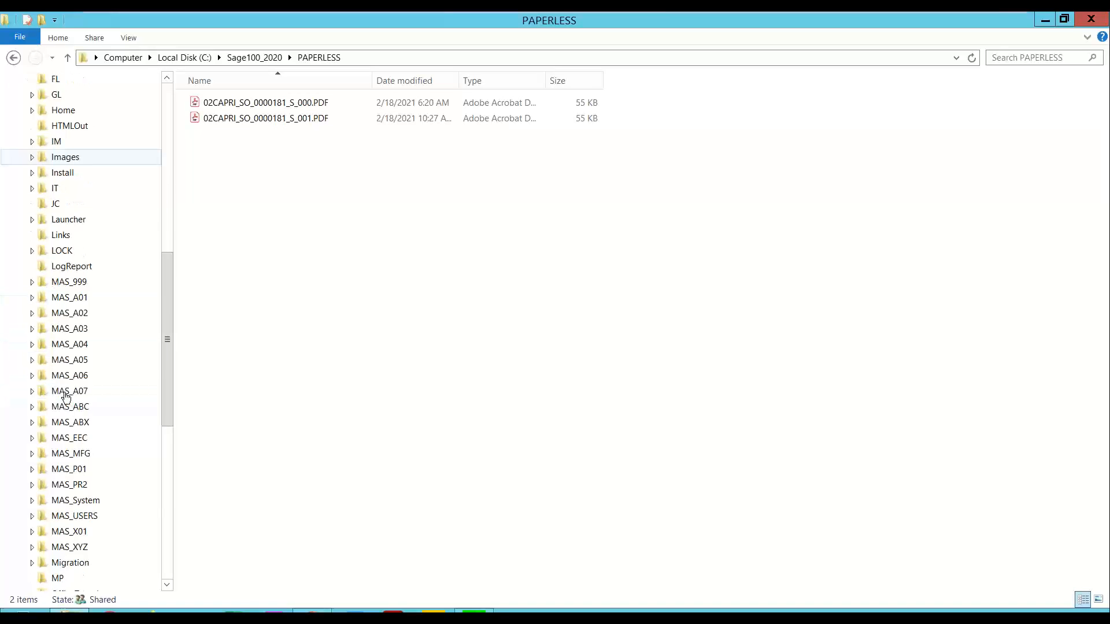
pyautogui.click(60, 377)
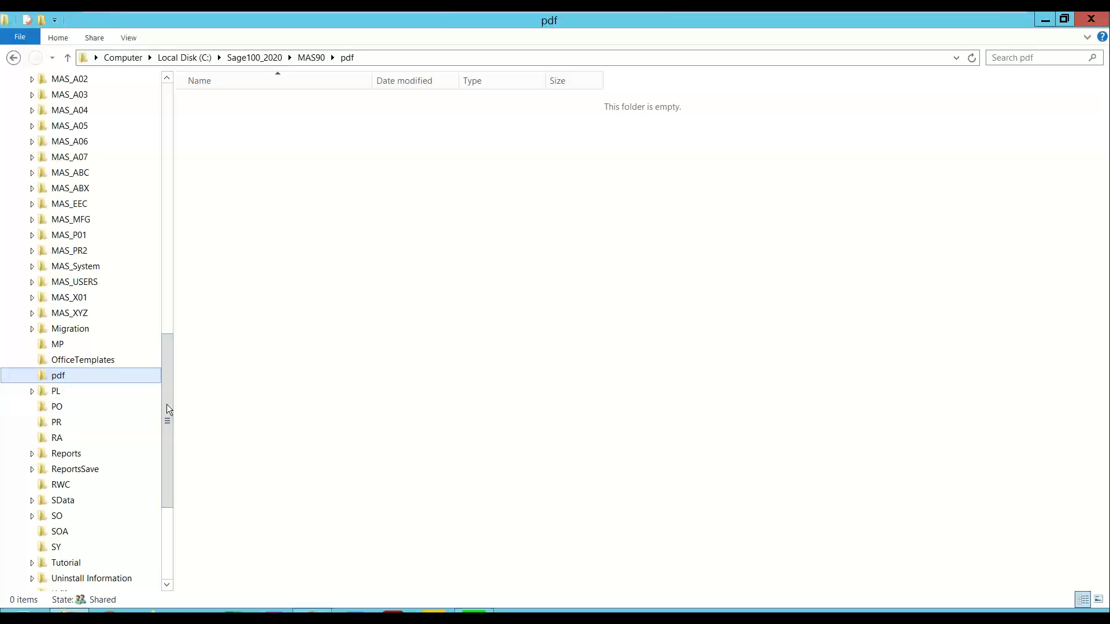
# Step: Go back to the PAPERLESS folder alongside MAS90 to review its location, and close File Explorer
pyautogui.scroll(2, 169, 413)
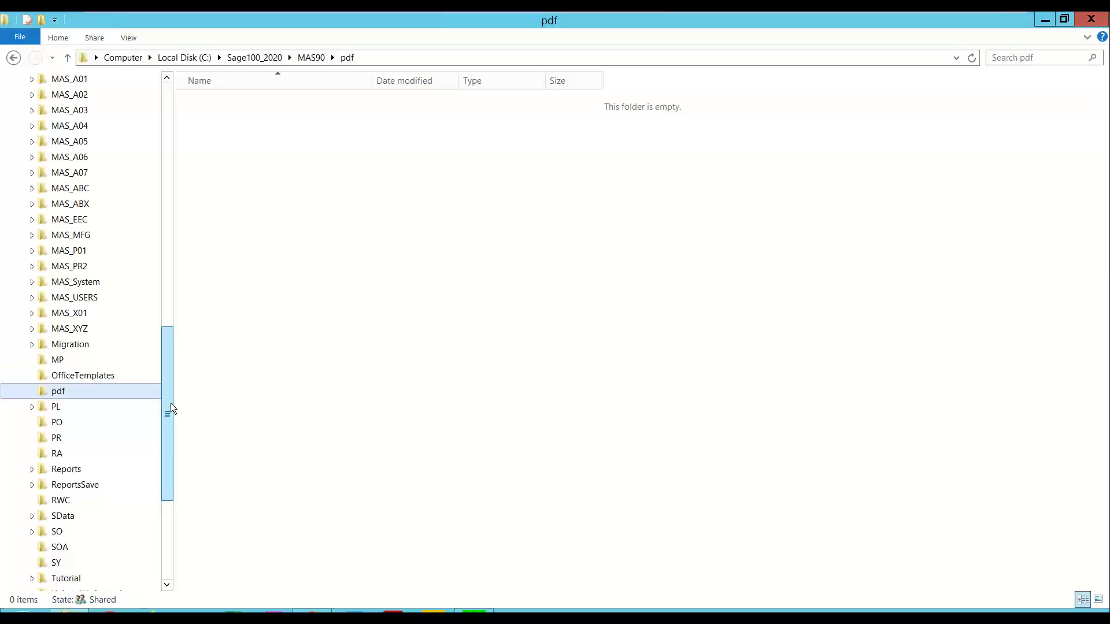
pyautogui.moveTo(164, 348); pyautogui.dragTo(146, 176)
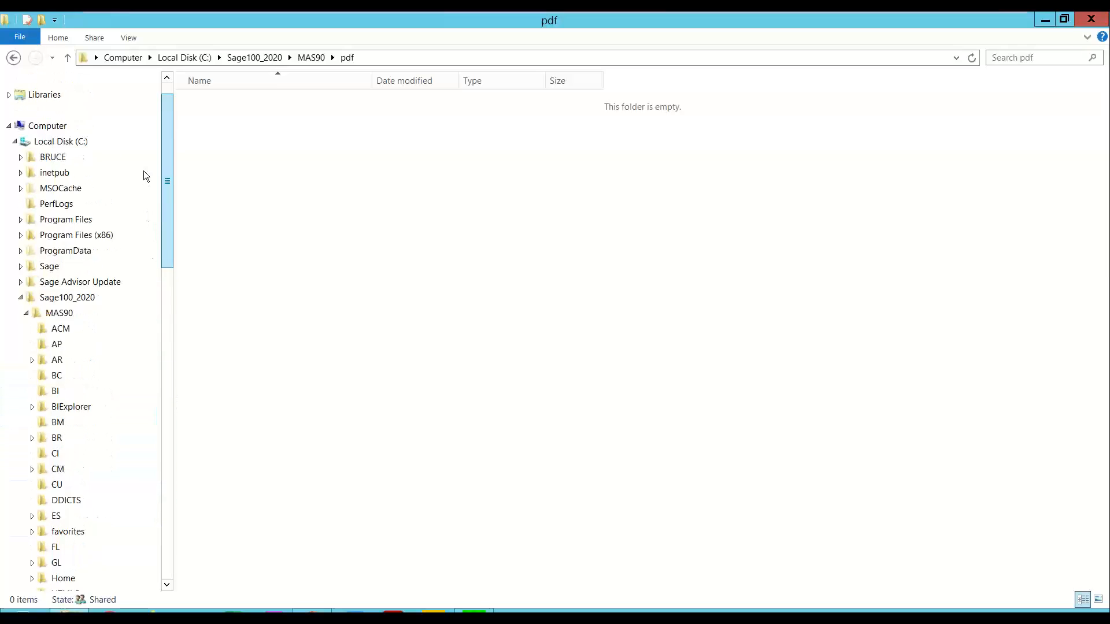
pyautogui.click(26, 281)
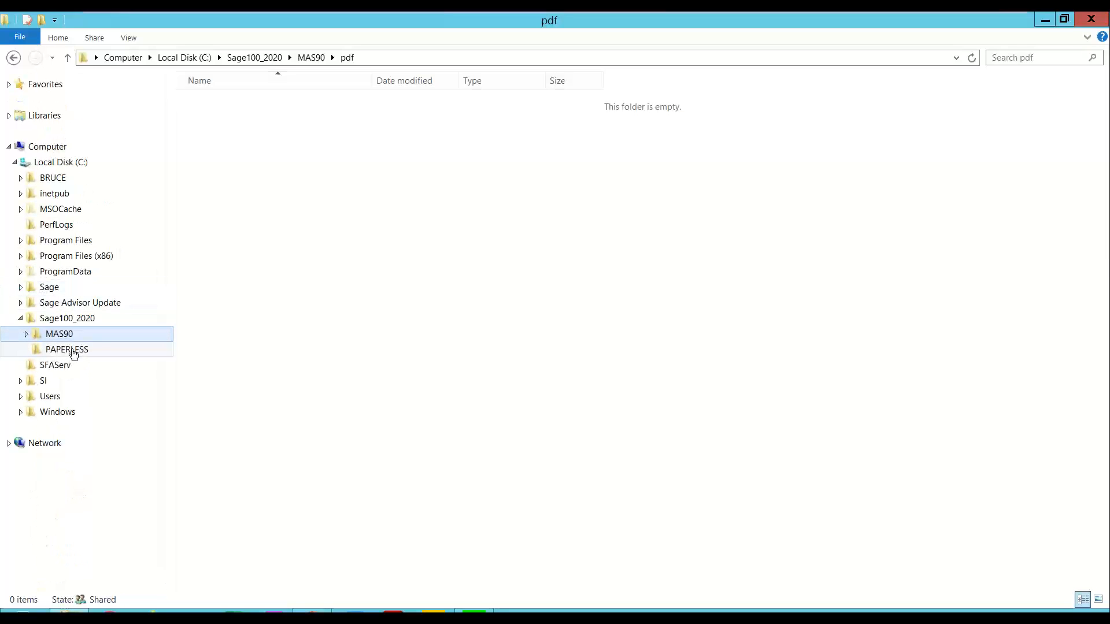
pyautogui.click(73, 351)
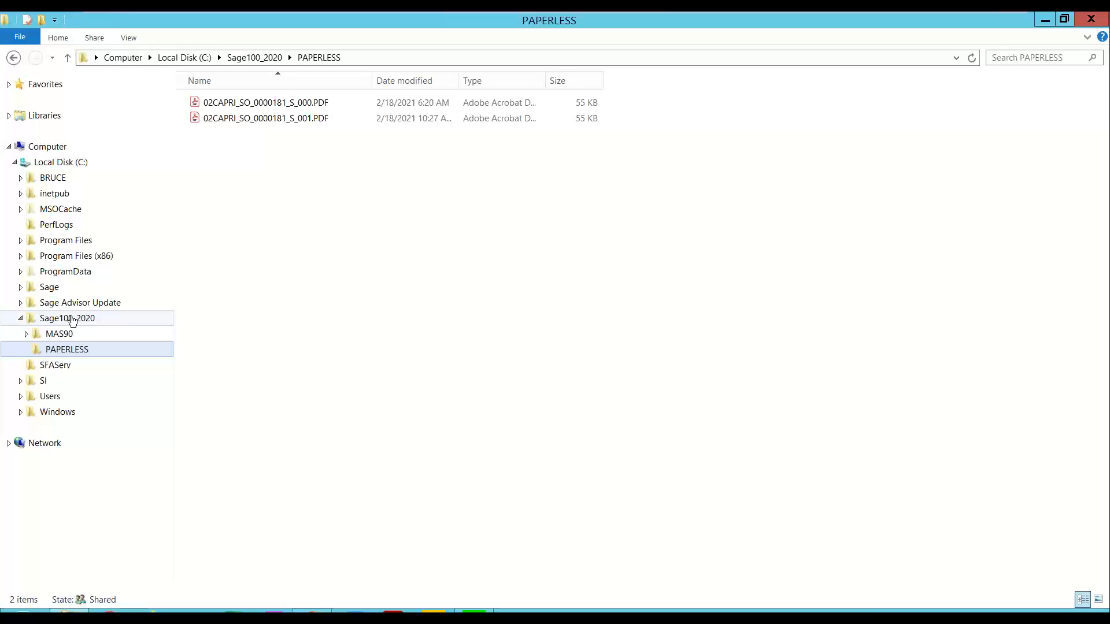
pyautogui.click(20, 318)
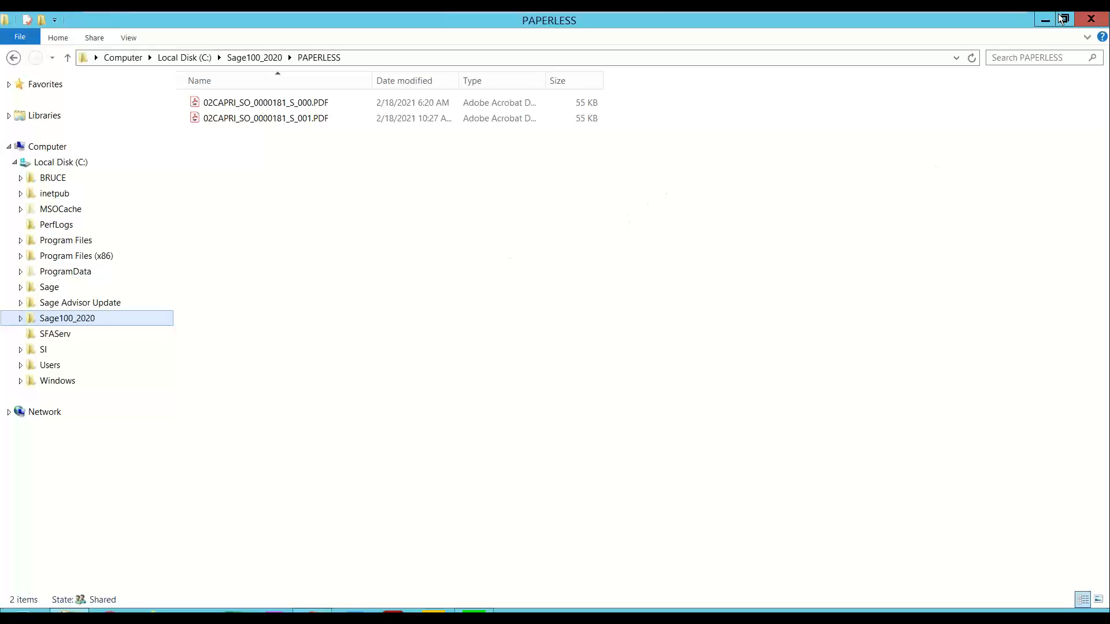
pyautogui.click(1087, 21)
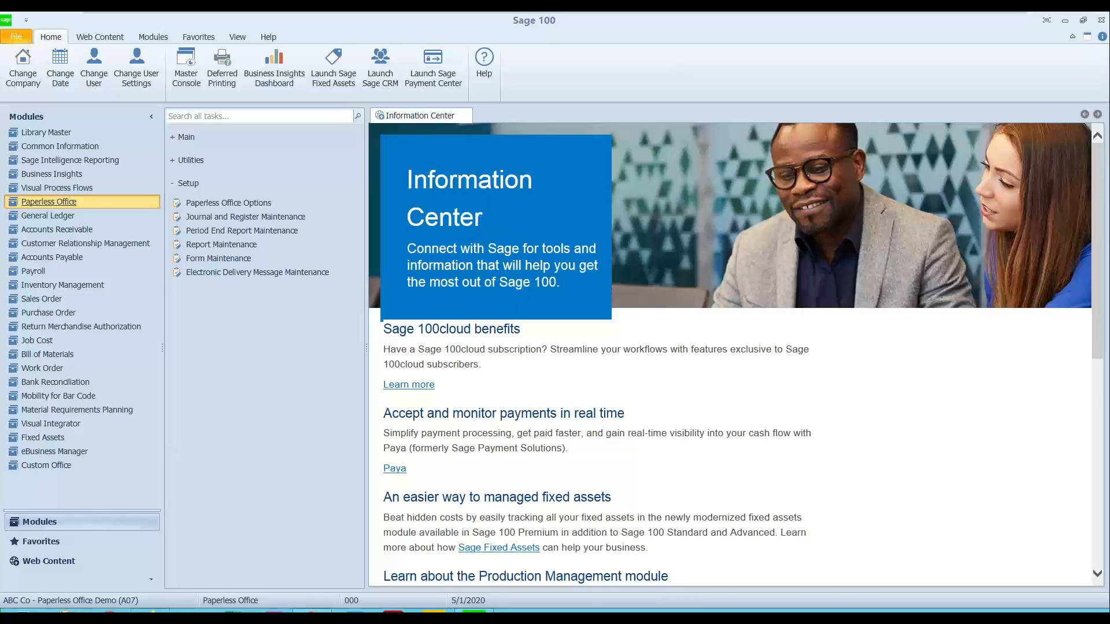
# Step: Switch to PowerPoint, present the storage strategy slide in Paperless.pptx as a slide show, and close the presentation
pyautogui.click(313, 617)
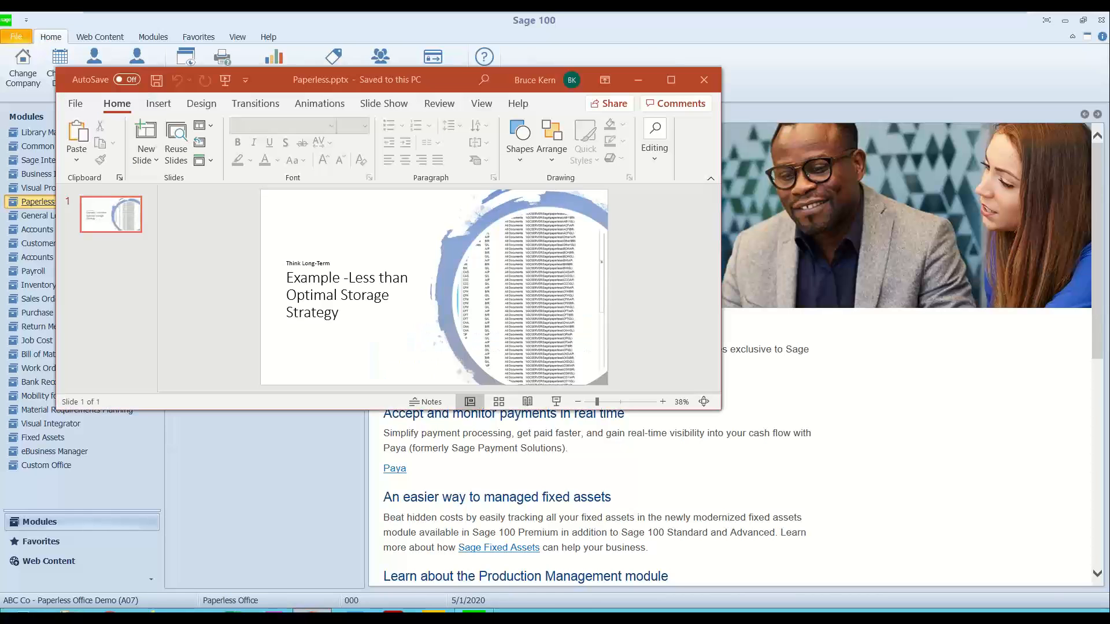
pyautogui.click(373, 105)
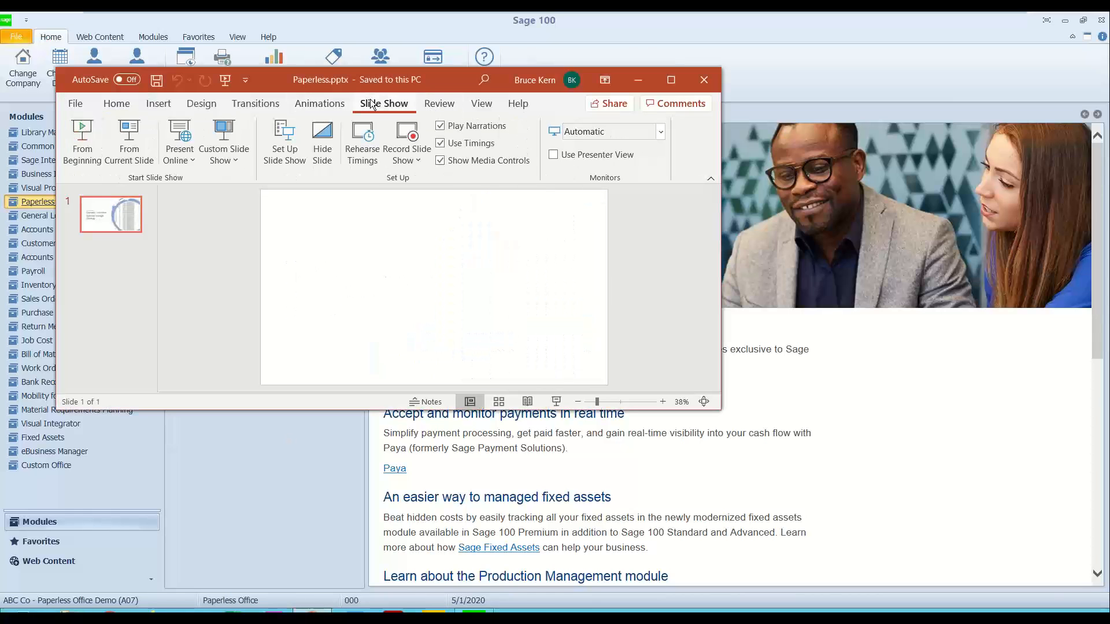
pyautogui.click(79, 156)
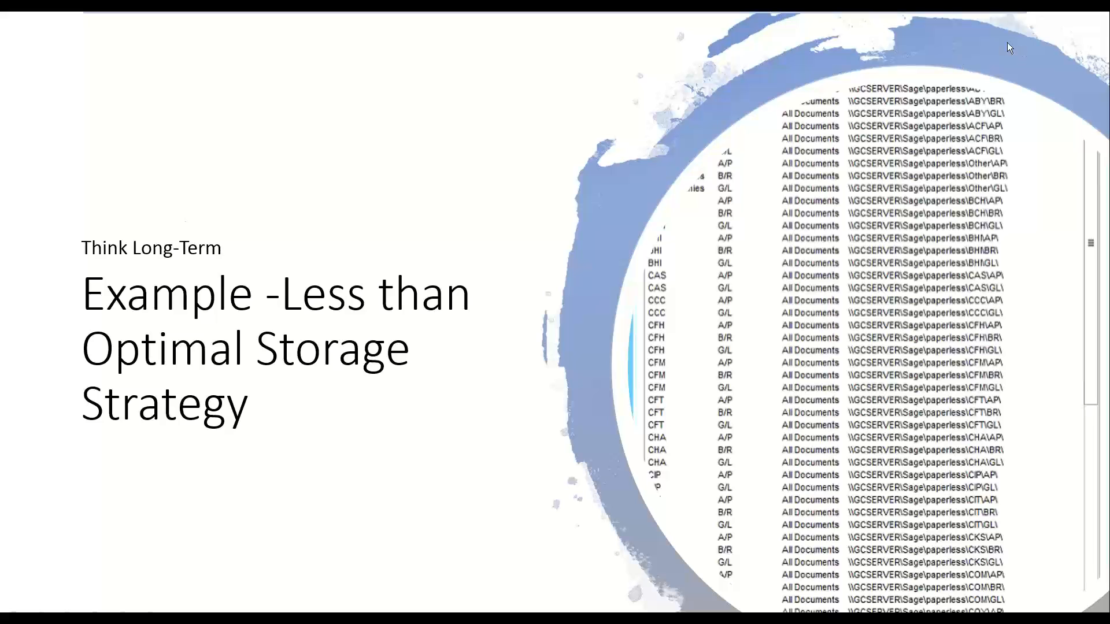
pyautogui.press('Escape')
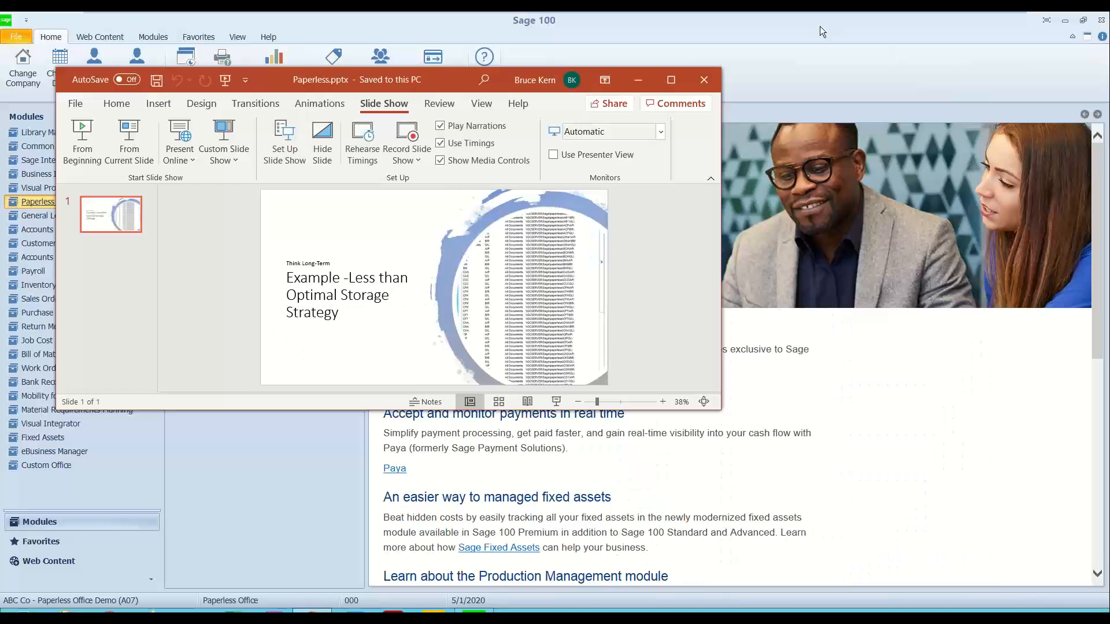
pyautogui.click(705, 81)
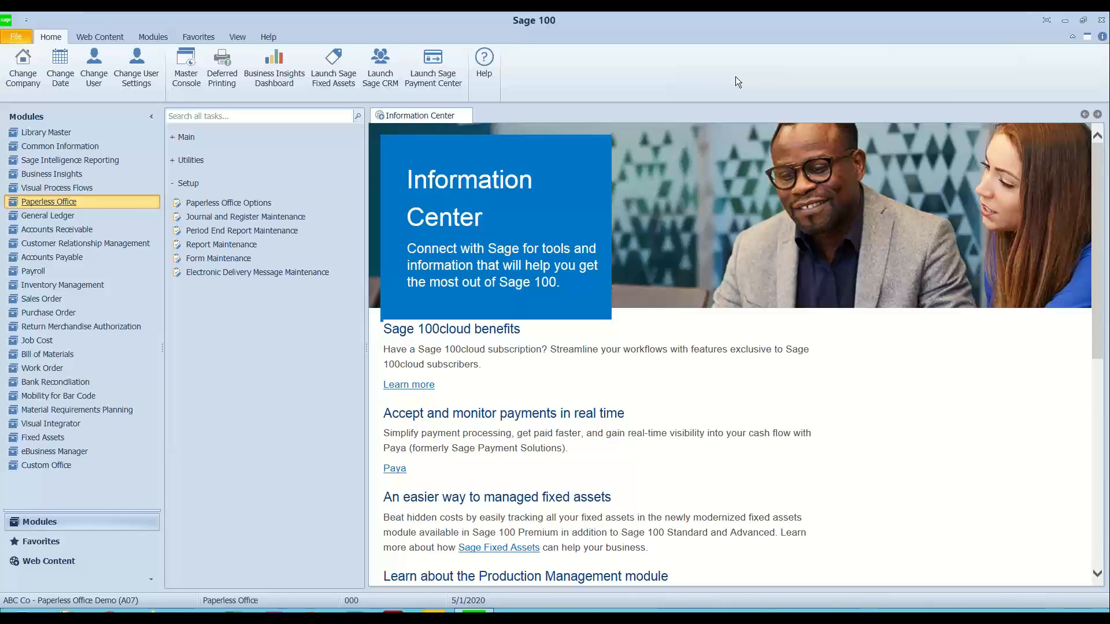
# Step: Review the Report Maintenance record for All Companies, All Modules and All Documents, and cancel without changes
pyautogui.click(226, 242)
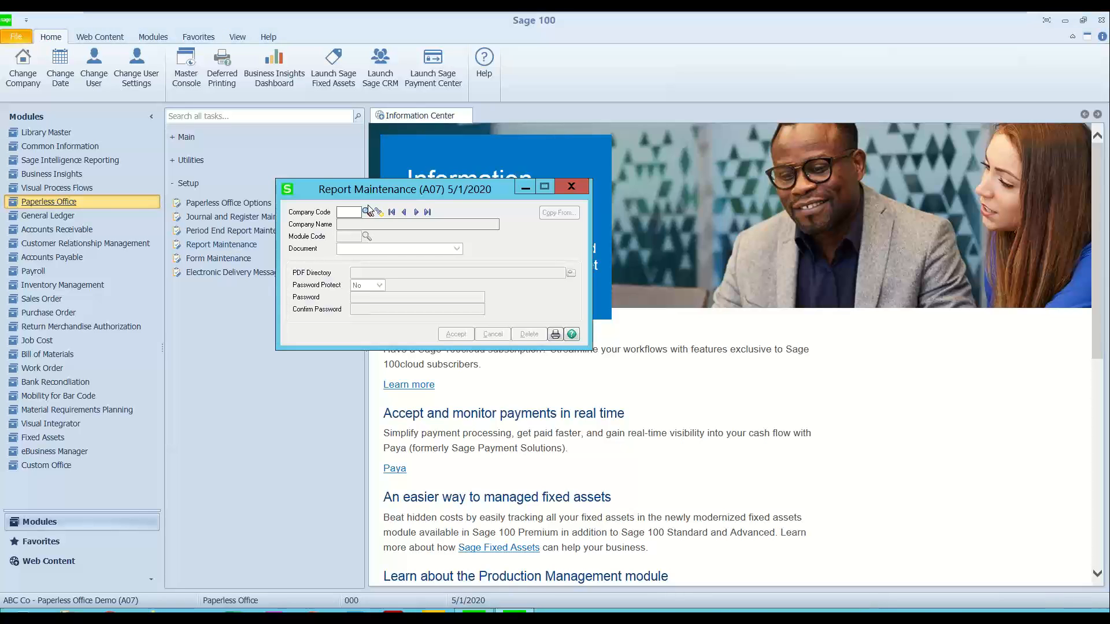
pyautogui.click(377, 212)
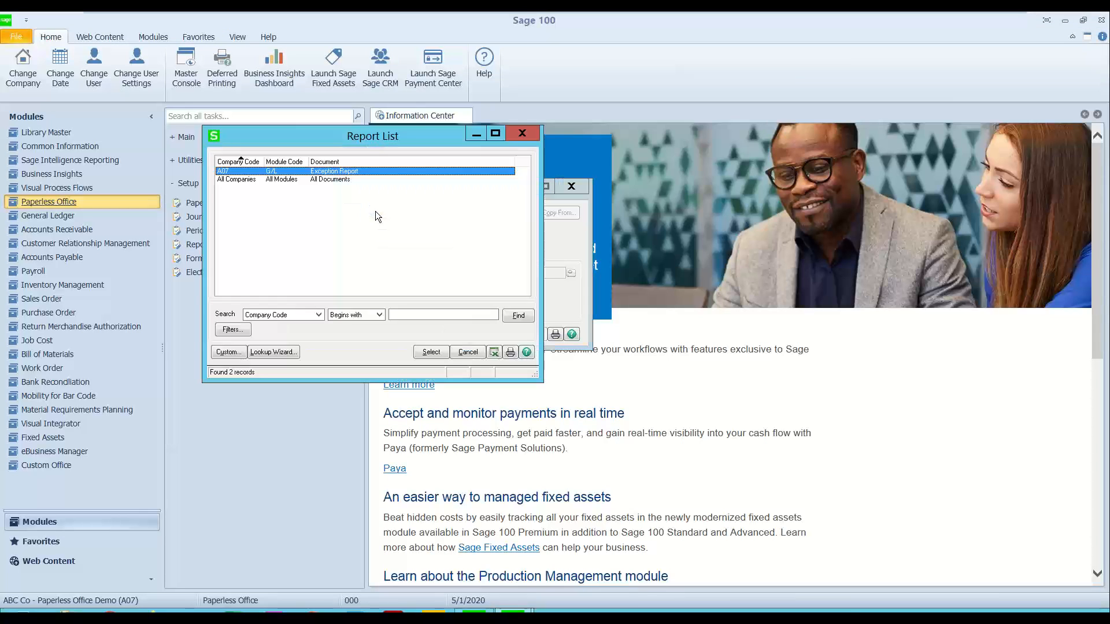
pyautogui.click(245, 164)
pyautogui.click(241, 172)
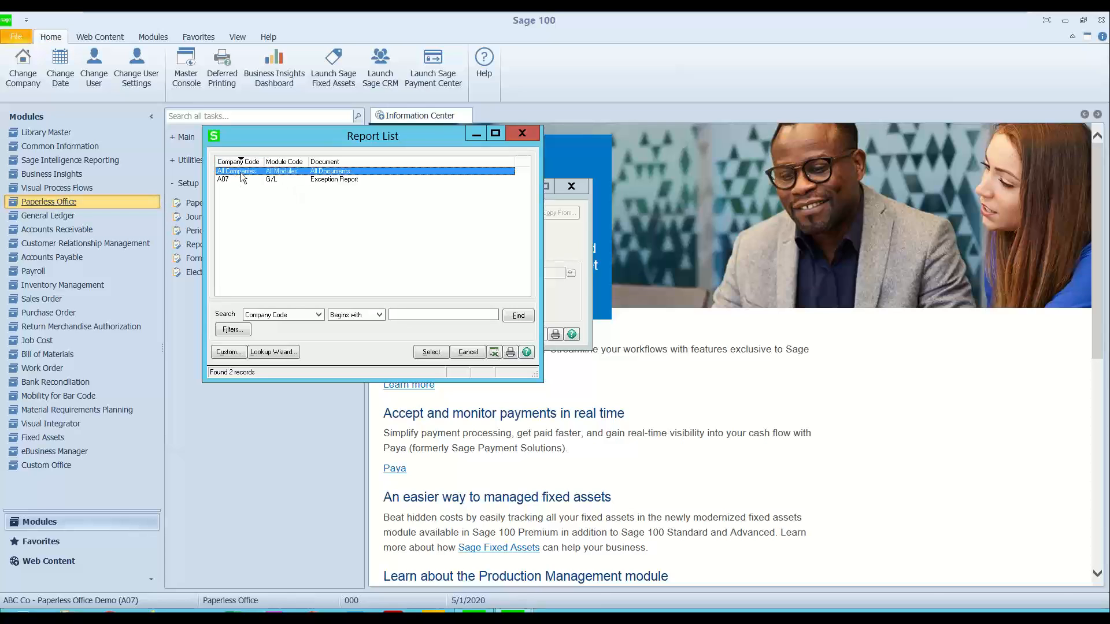
pyautogui.click(407, 315)
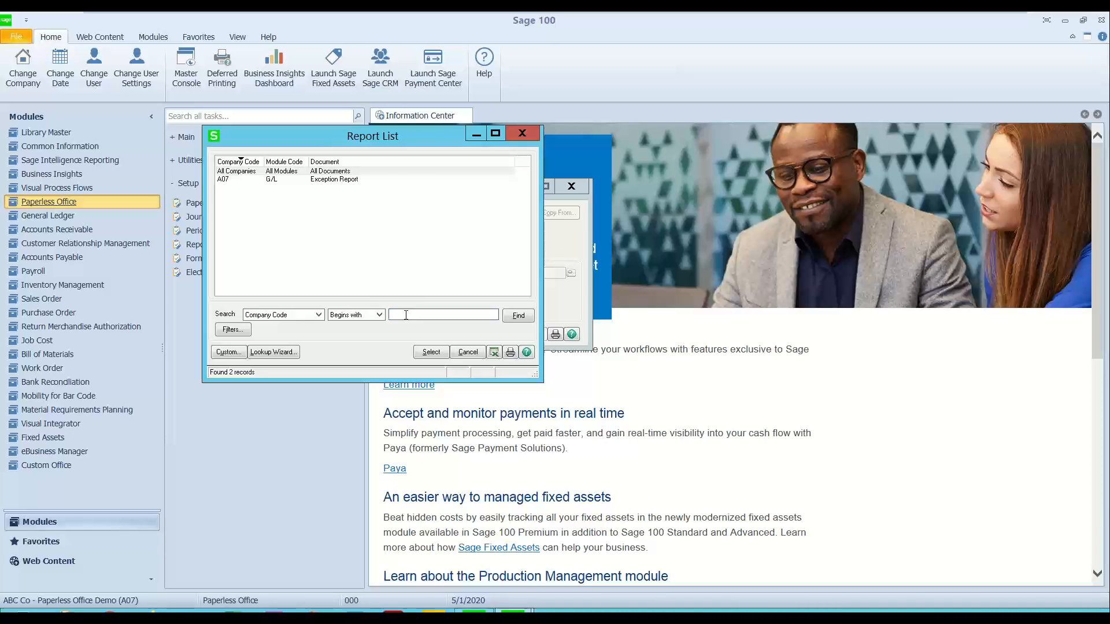
pyautogui.click(283, 171)
pyautogui.doubleClick(283, 172)
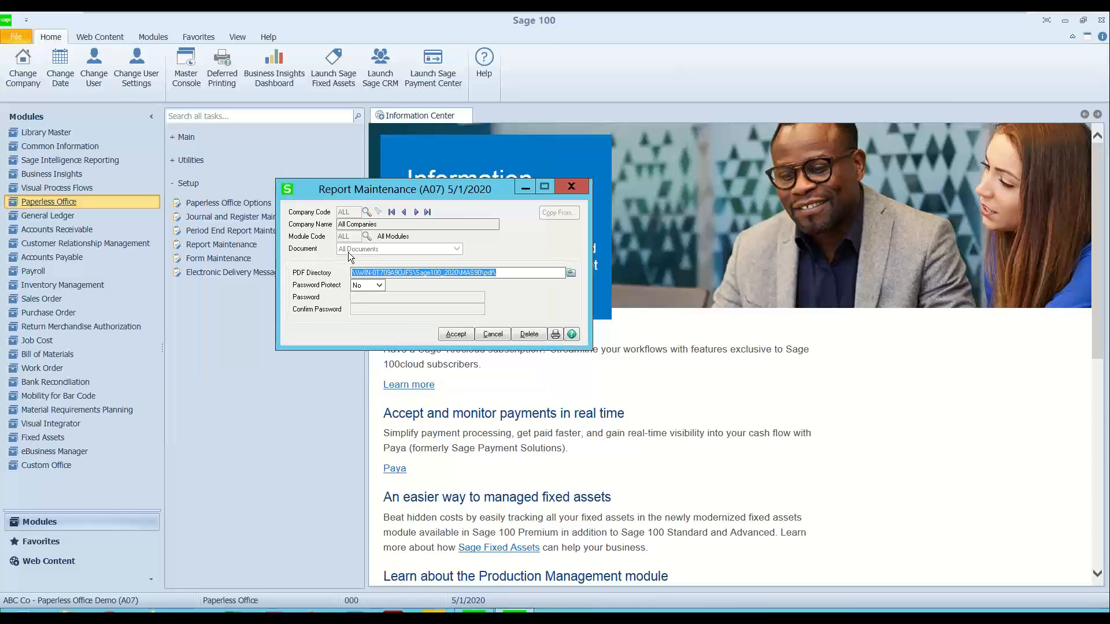
pyautogui.click(491, 335)
# Step: Review the PDF directory of company A07's G/L Exception Report record and close Report Maintenance
pyautogui.click(368, 212)
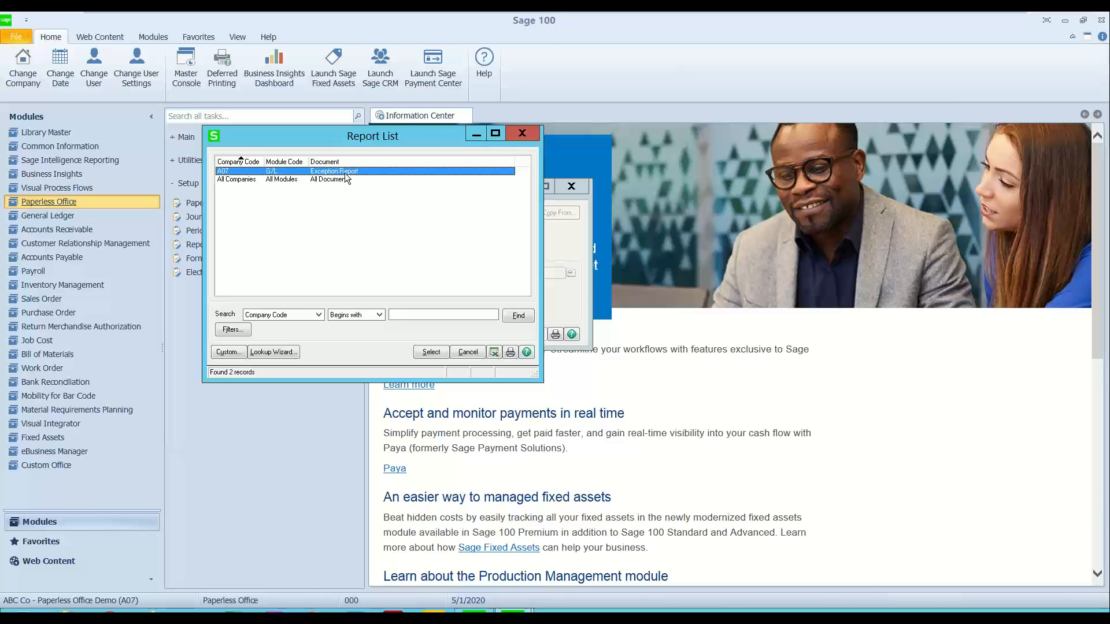
pyautogui.click(290, 179)
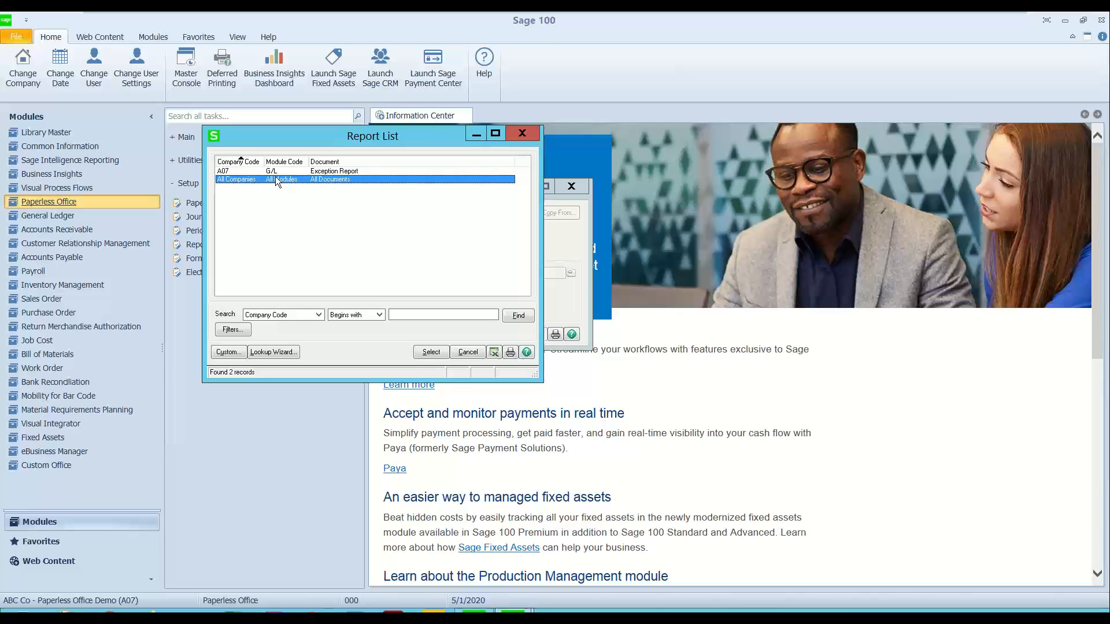
pyautogui.click(225, 172)
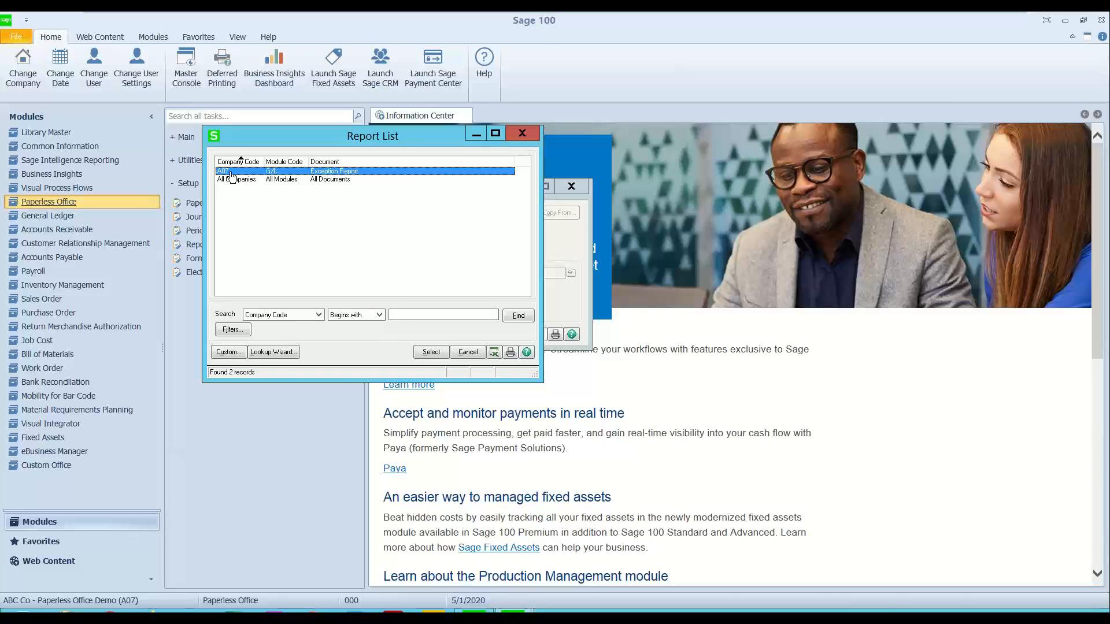
pyautogui.doubleClick(232, 173)
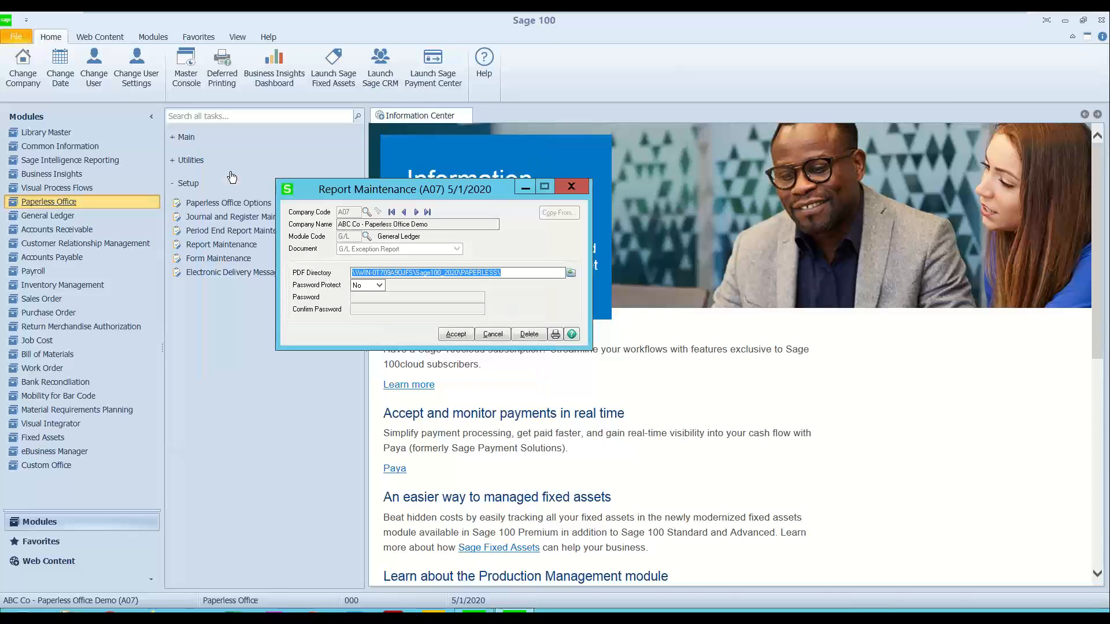
pyautogui.click(505, 272)
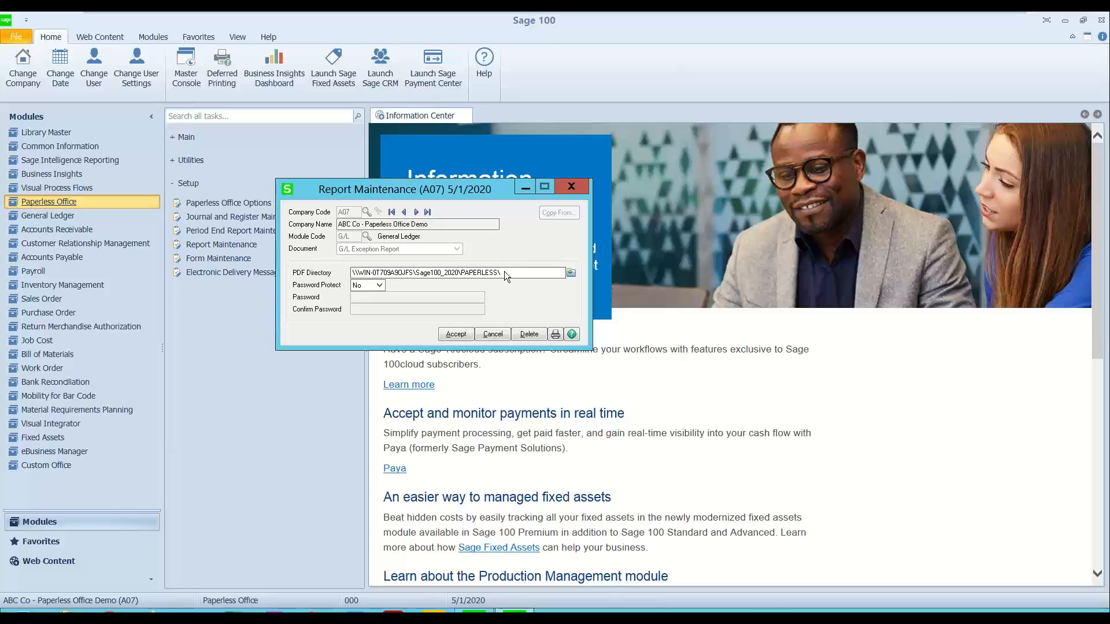
pyautogui.click(571, 187)
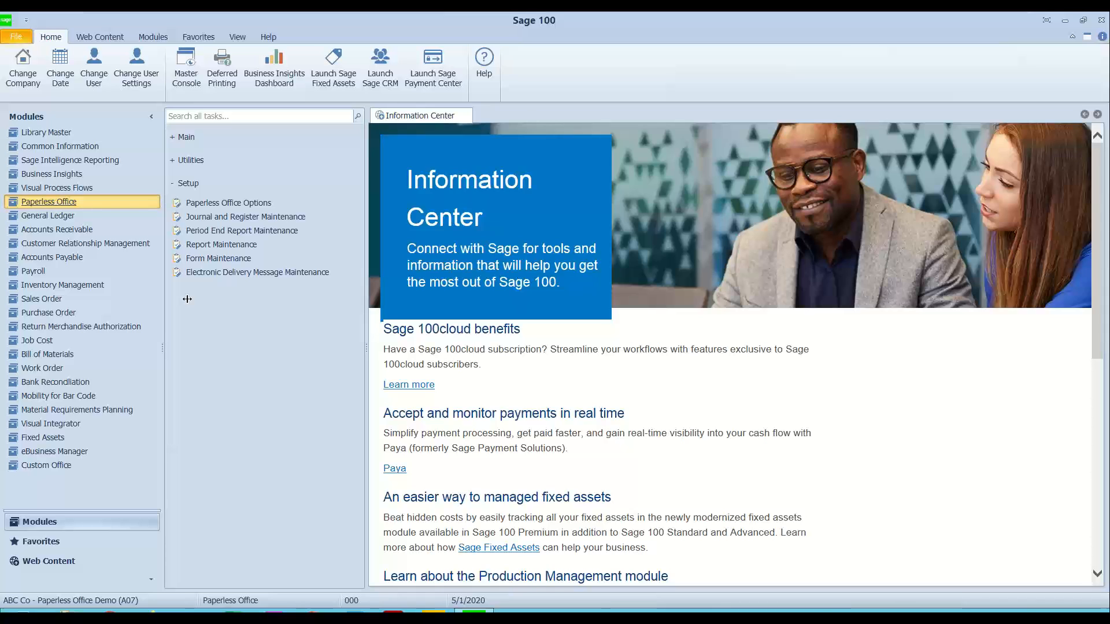
# Step: Review the SMTP e-mail server settings for company A07 in Library Master's Company Maintenance, and close the record without changes
pyautogui.click(57, 137)
pyautogui.click(231, 156)
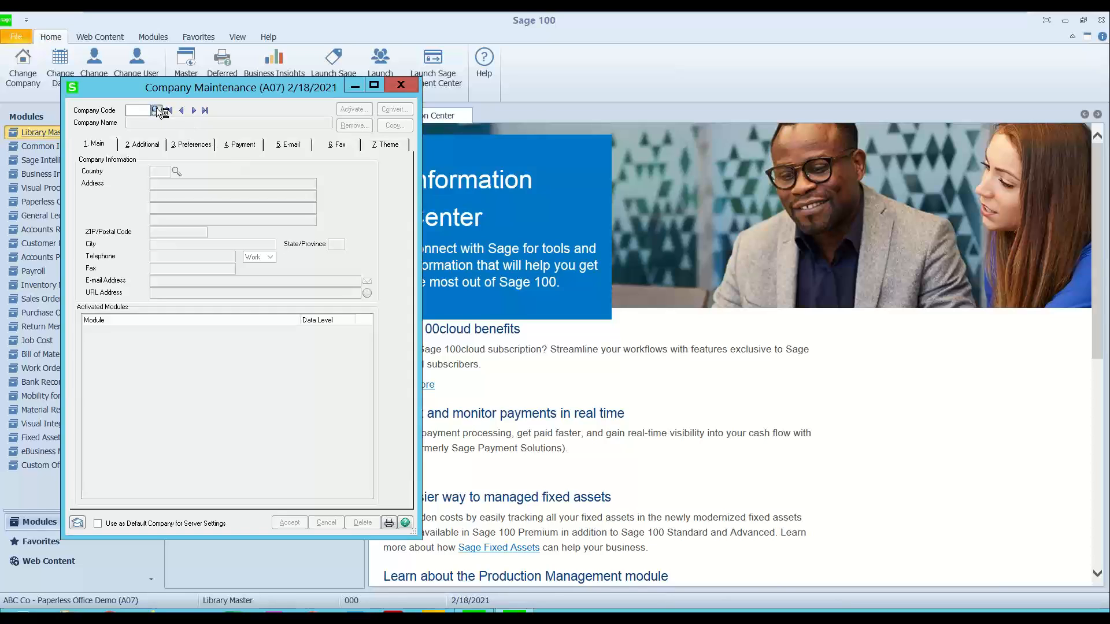
pyautogui.click(156, 110)
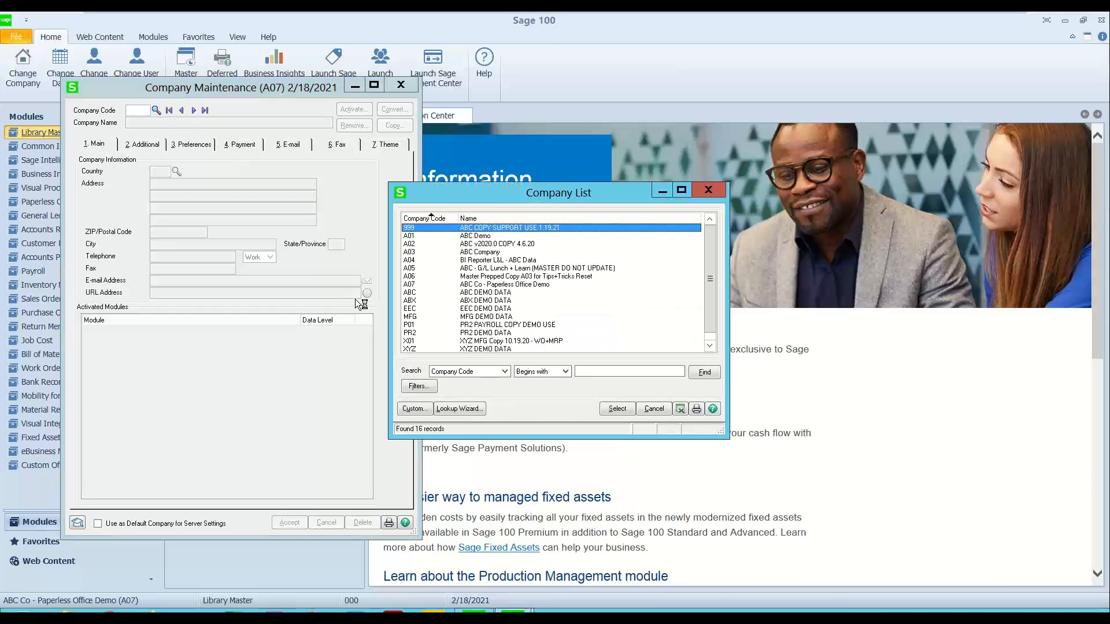
pyautogui.click(418, 284)
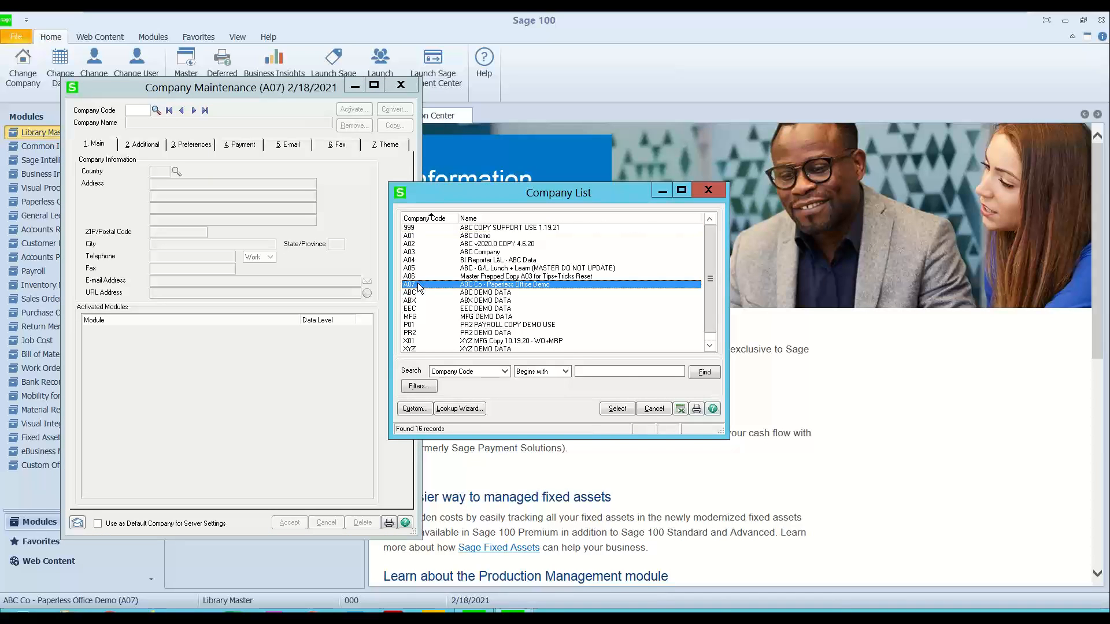
pyautogui.doubleClick(417, 284)
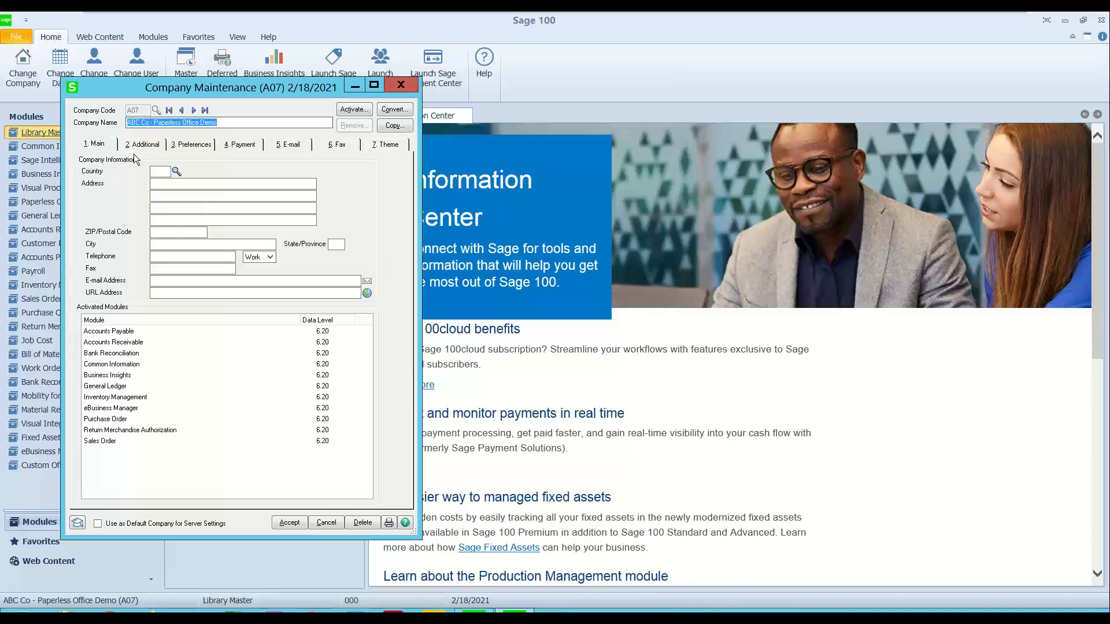
pyautogui.click(292, 148)
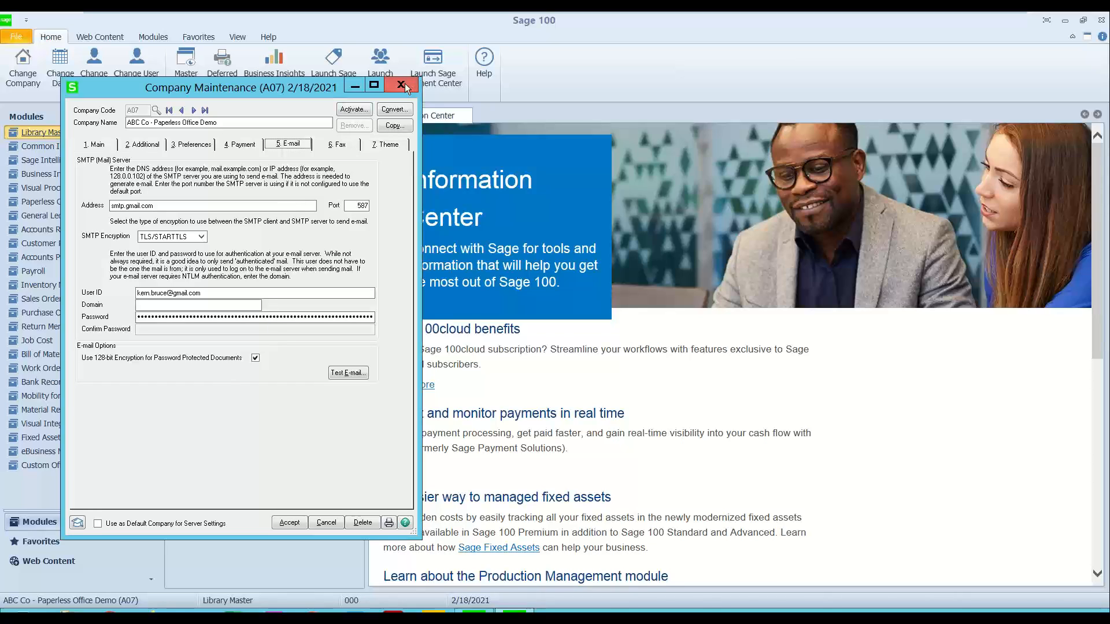
pyautogui.click(172, 203)
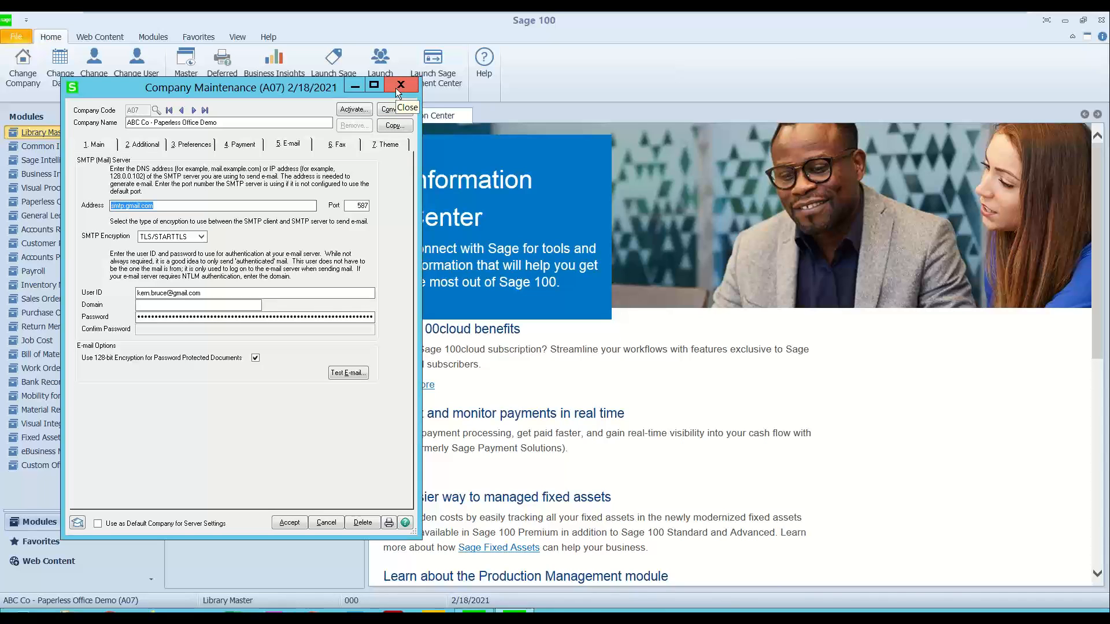
pyautogui.click(395, 88)
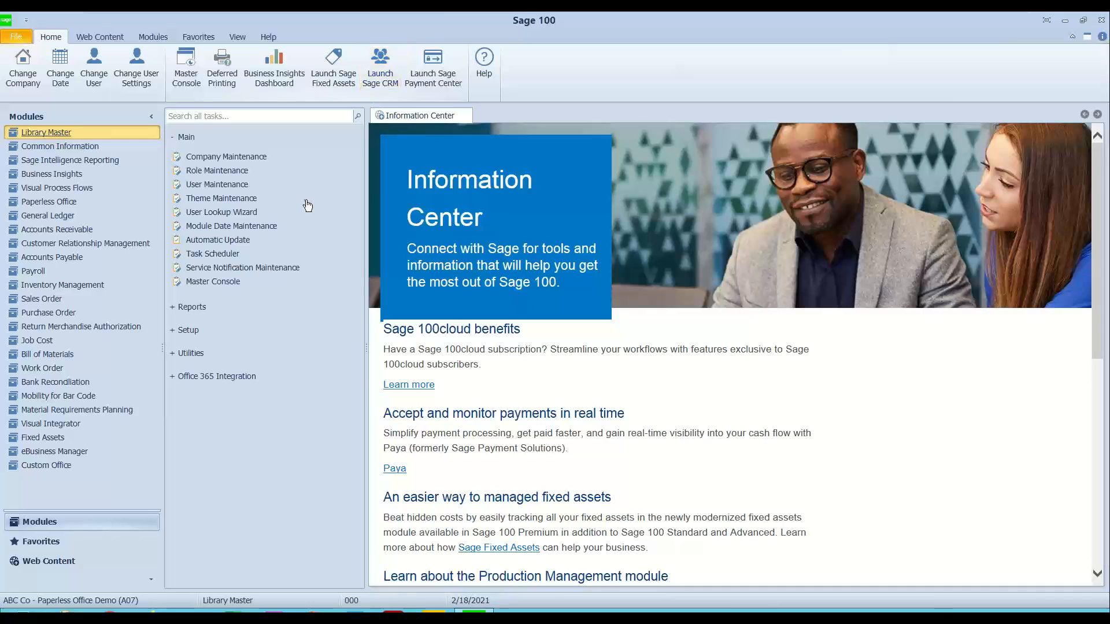
# Step: Open the General Ledger module with an accounting date of 5/31/2020
pyautogui.click(186, 137)
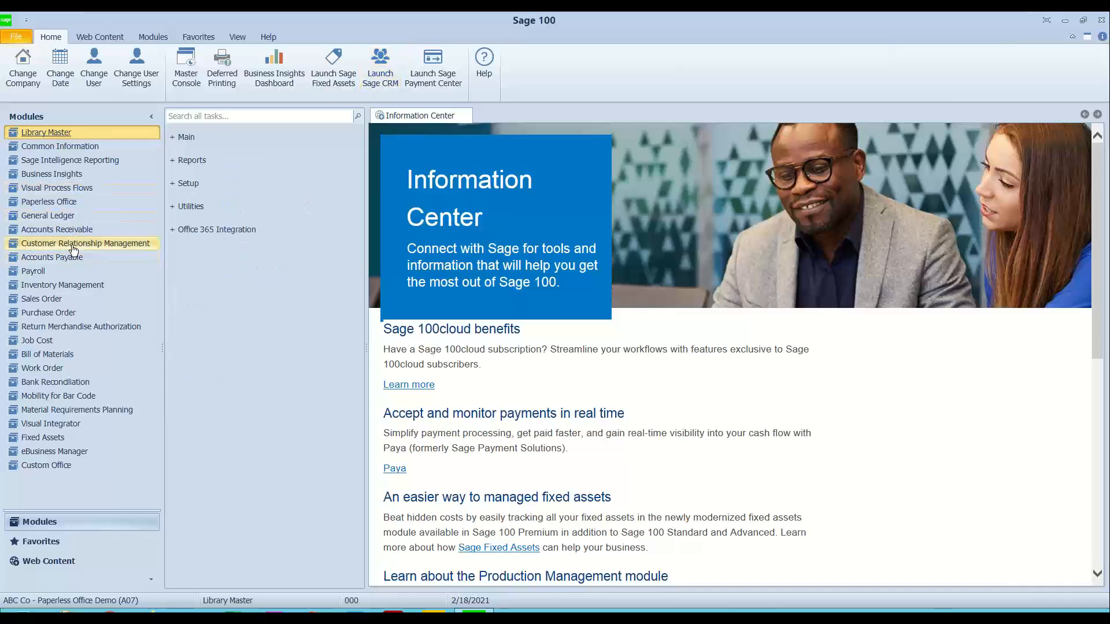
pyautogui.click(41, 215)
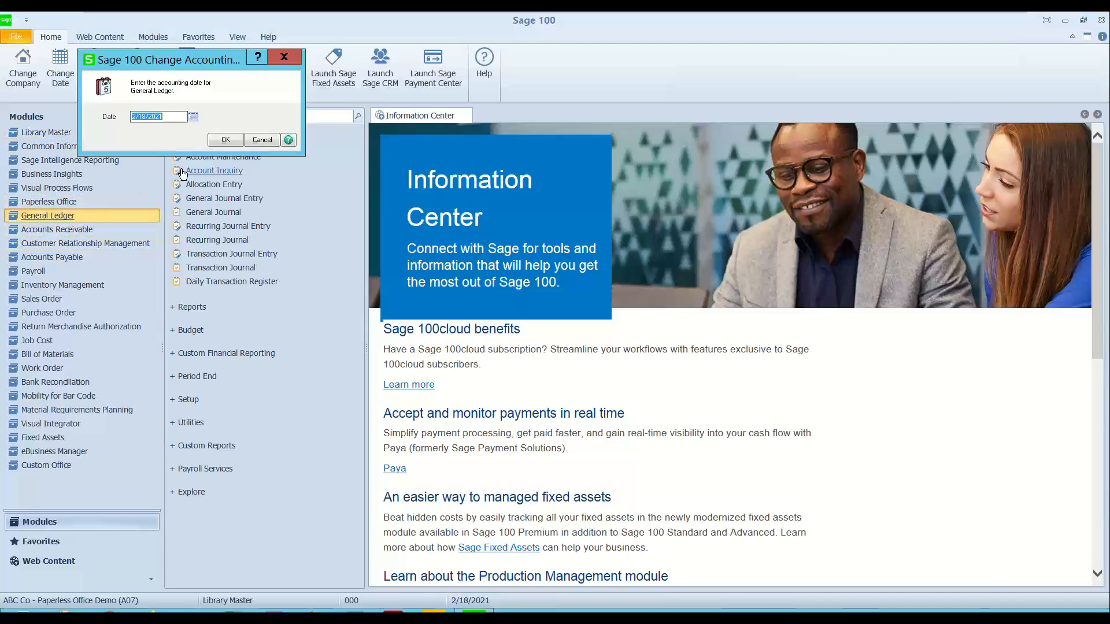
pyautogui.write('5/31/2020')
pyautogui.press('Return')
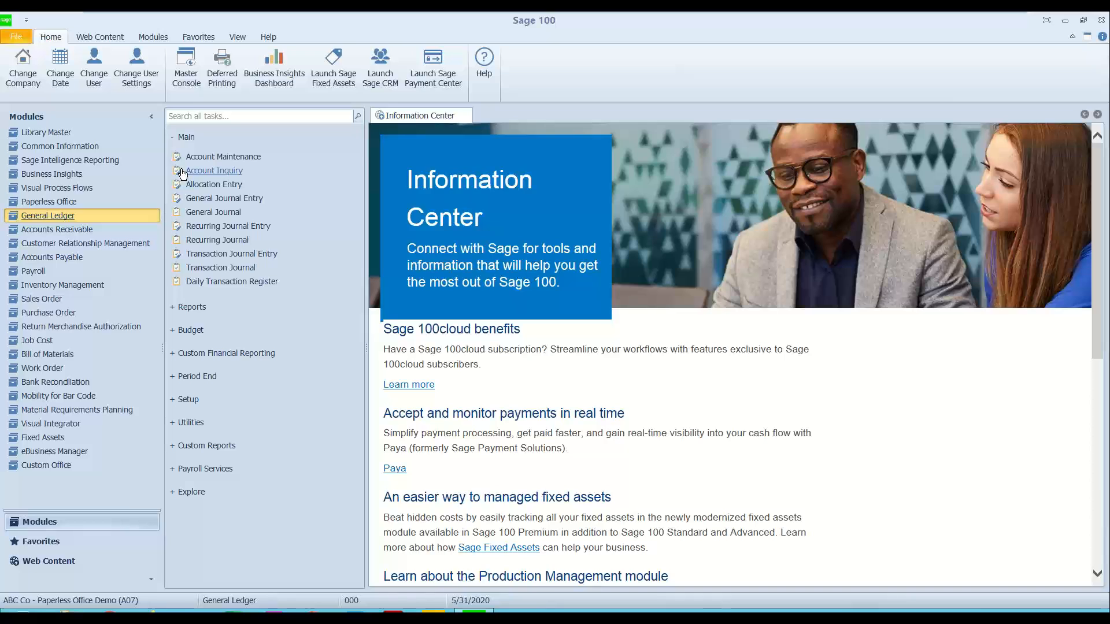
# Step: Print the General Ledger Exception Report to Paperless Office with the Store PDF option
pyautogui.click(186, 139)
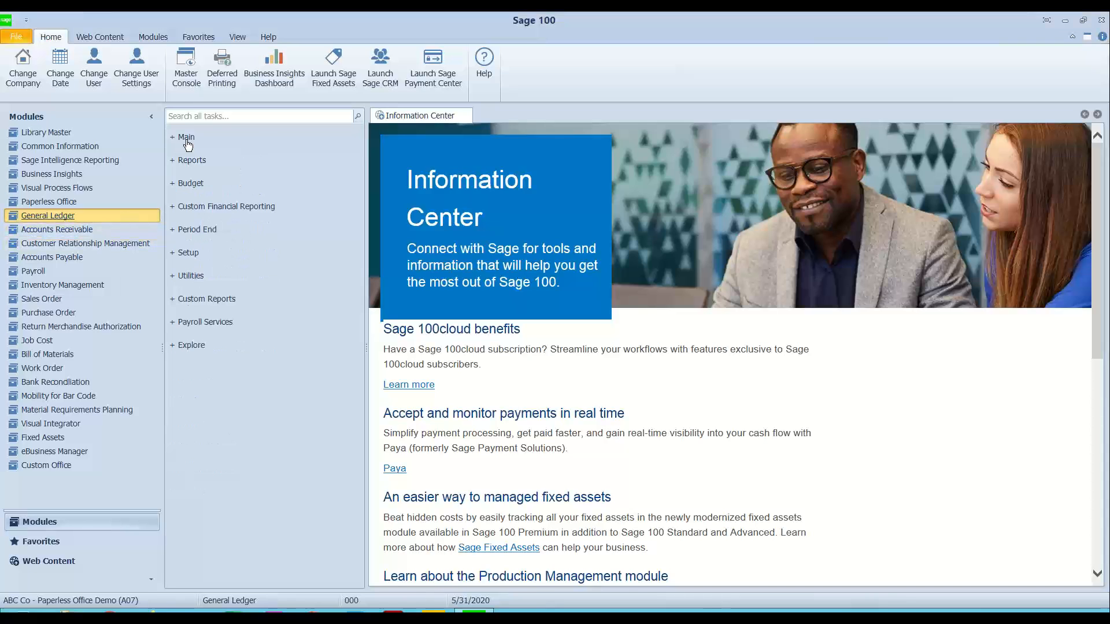
pyautogui.click(191, 160)
pyautogui.click(216, 263)
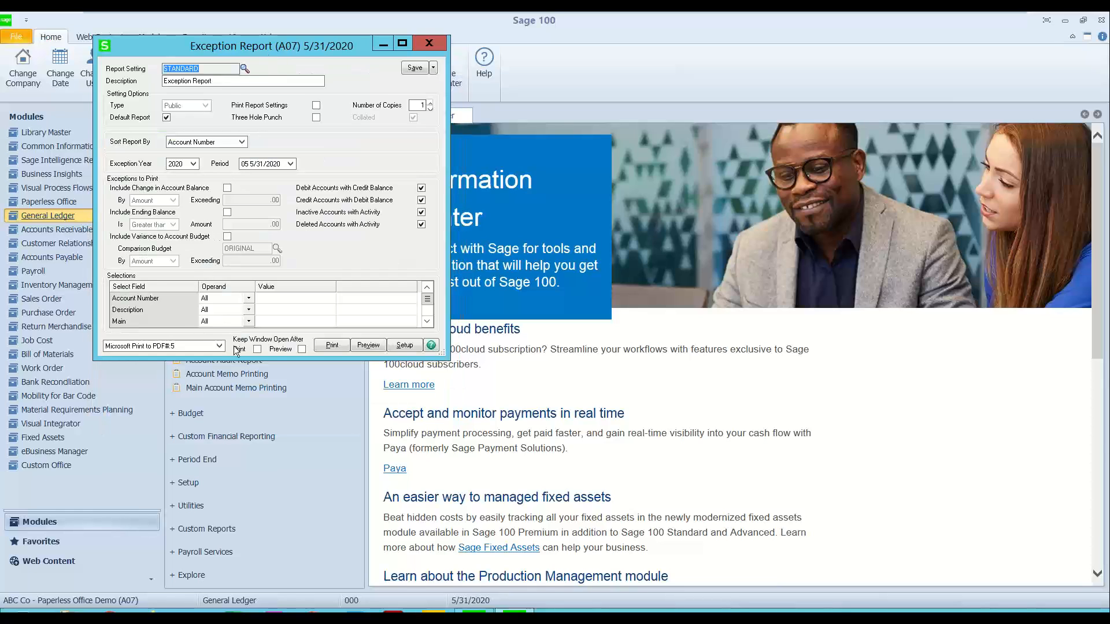
pyautogui.click(221, 346)
pyautogui.moveTo(221, 372); pyautogui.dragTo(218, 395)
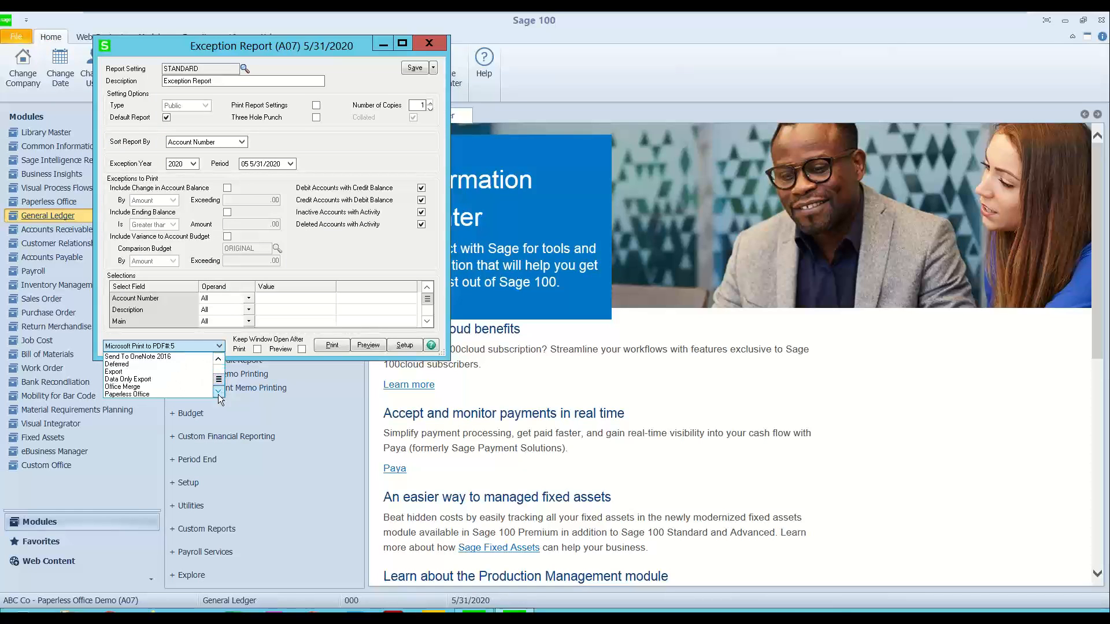
pyautogui.click(151, 396)
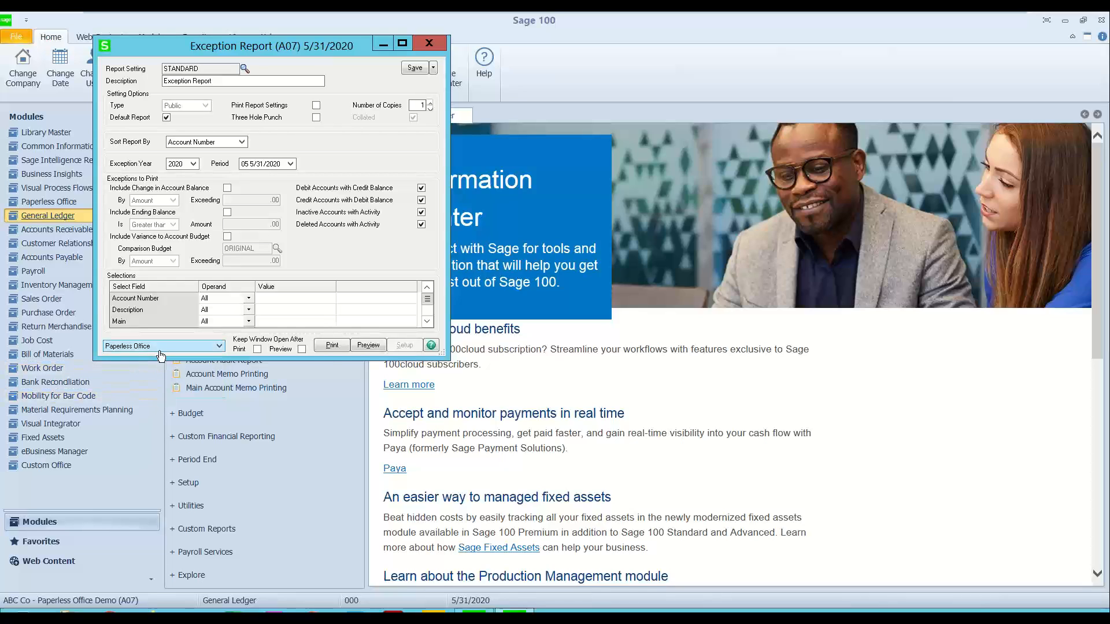
pyautogui.click(331, 347)
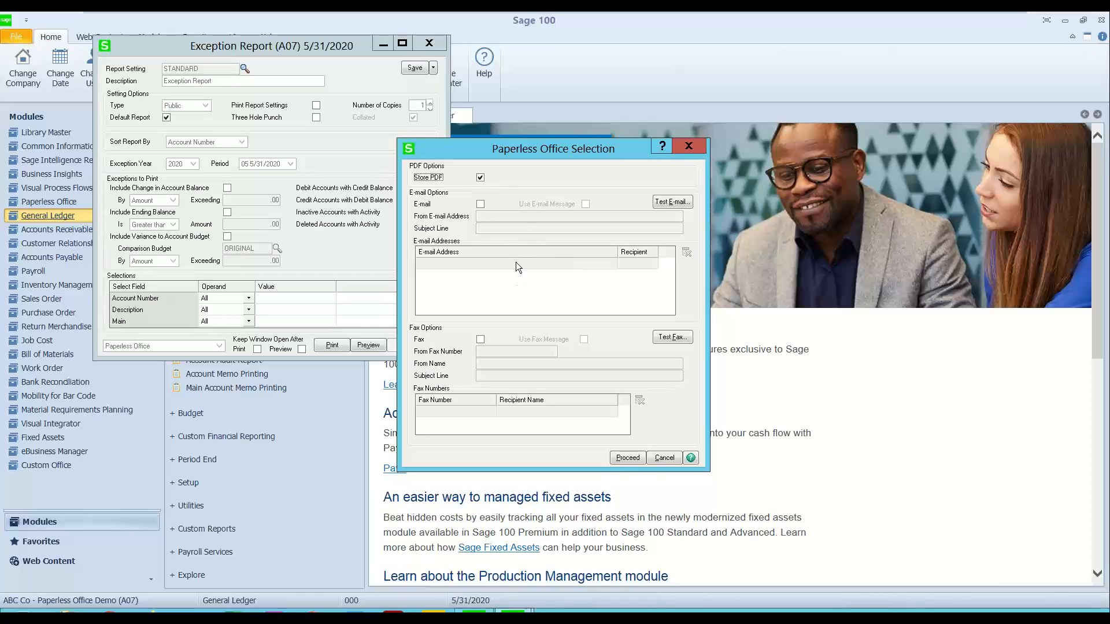
pyautogui.click(621, 457)
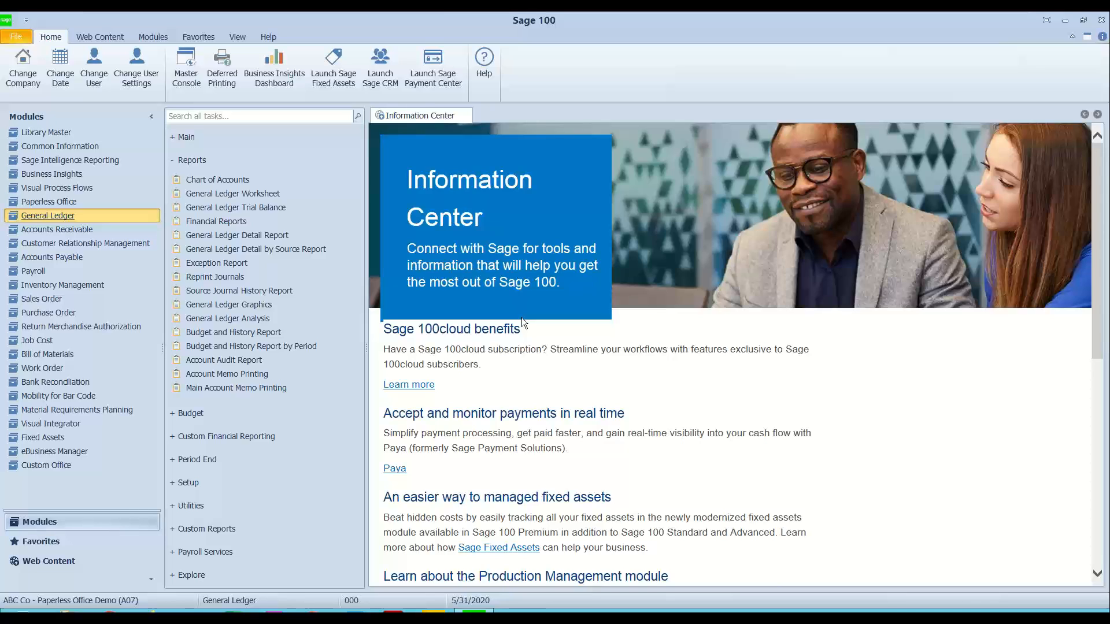
# Step: List company A07's stored reports in the Paperless Office Report Viewer with accounting dates starting from 5/1/2020
pyautogui.click(60, 202)
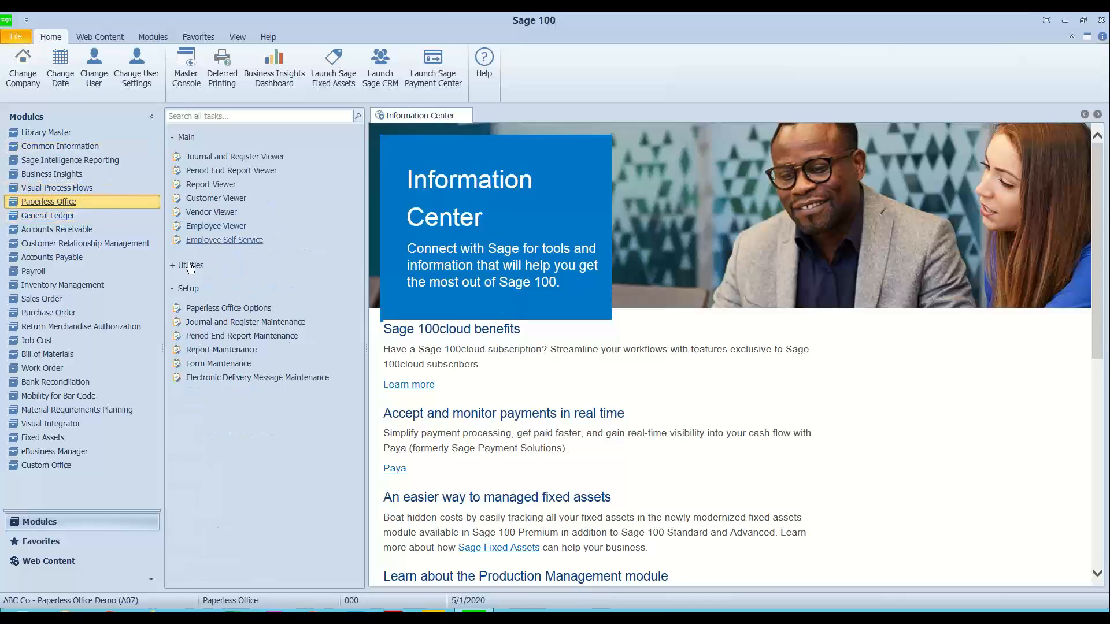
pyautogui.click(188, 289)
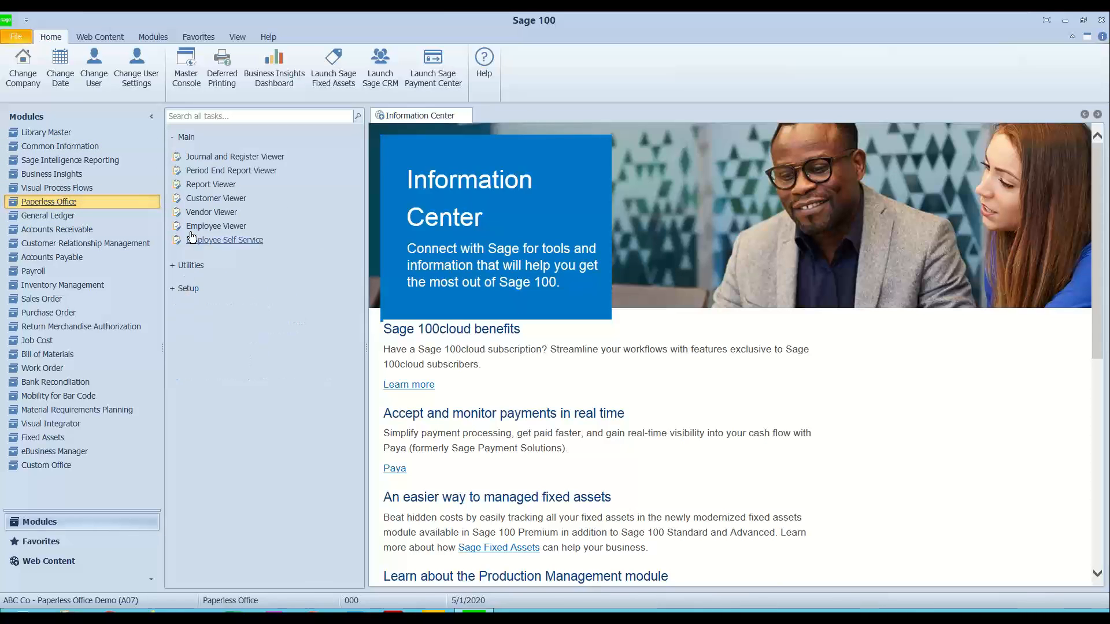
pyautogui.click(208, 185)
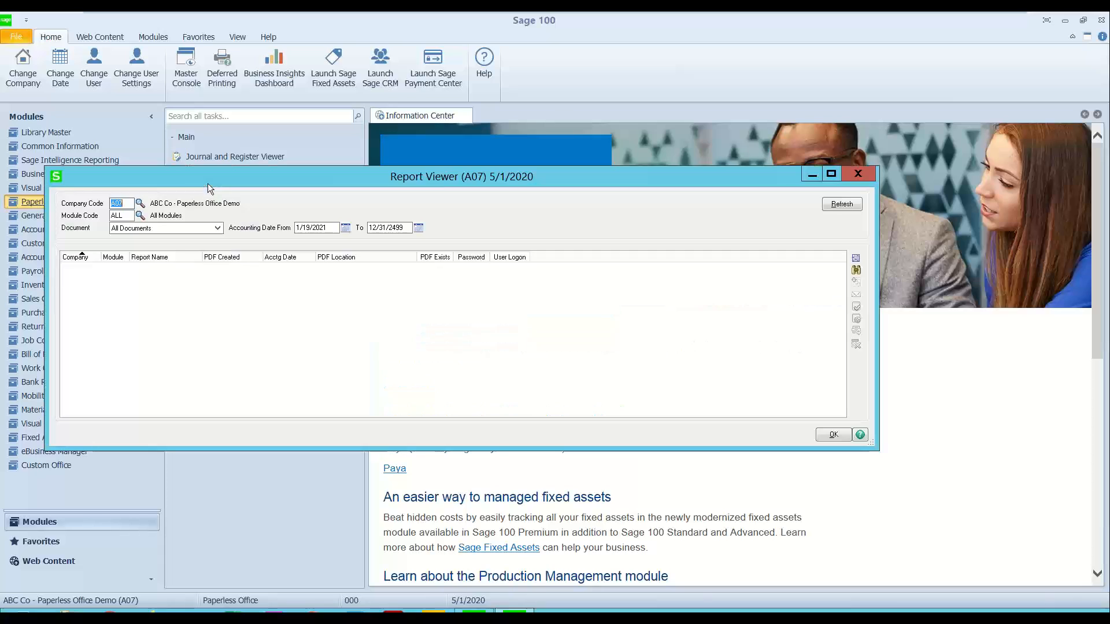
pyautogui.click(326, 227)
pyautogui.write('5/1/202')
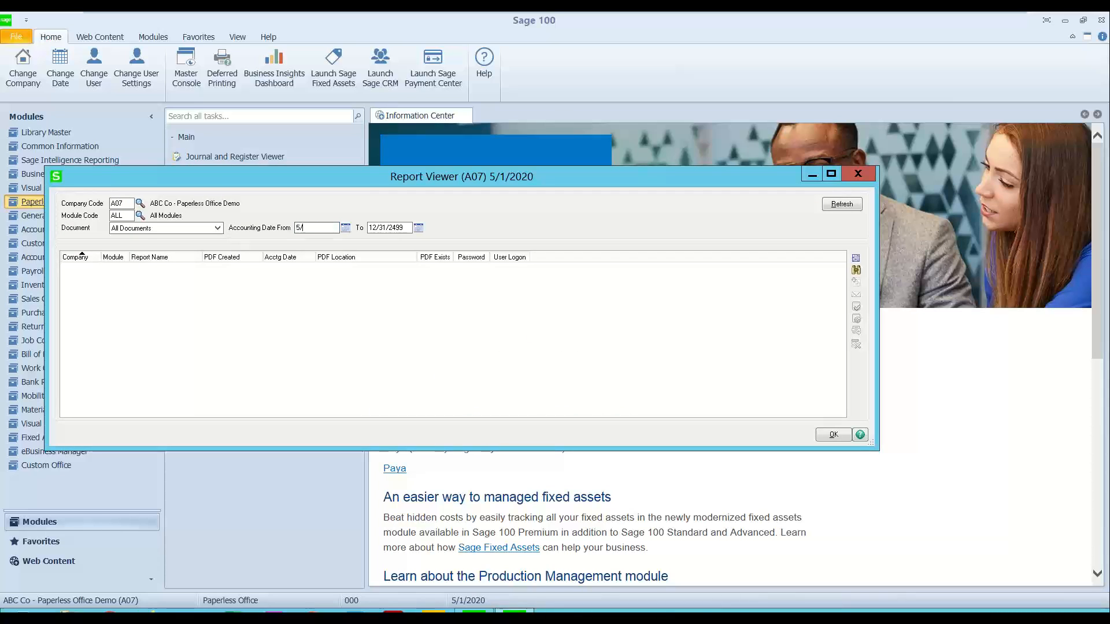
pyautogui.press('Tab')
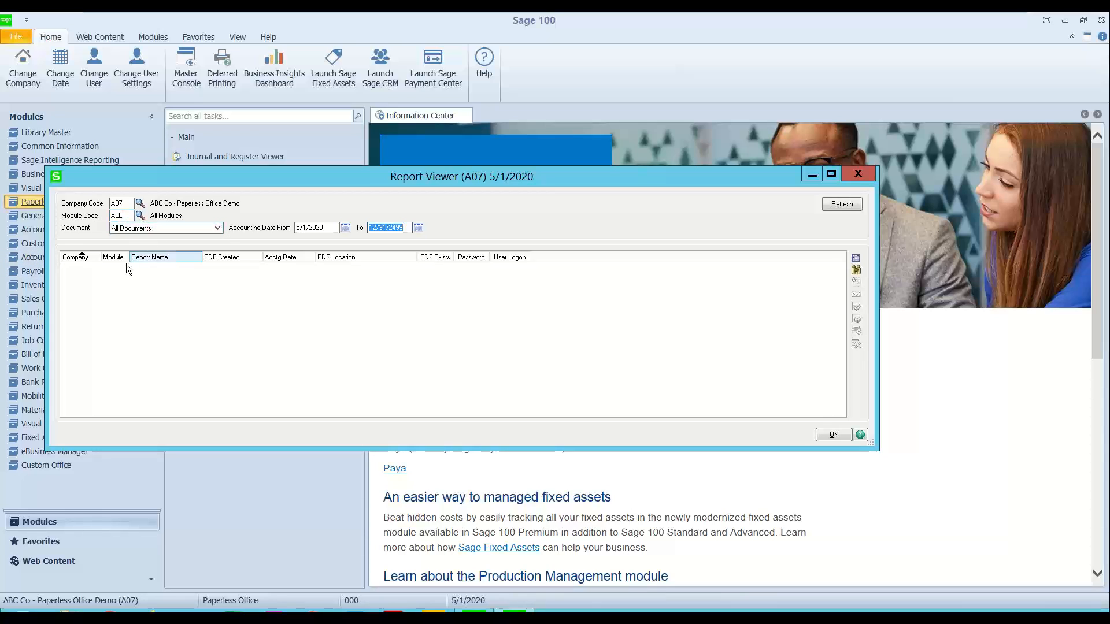
pyautogui.click(844, 206)
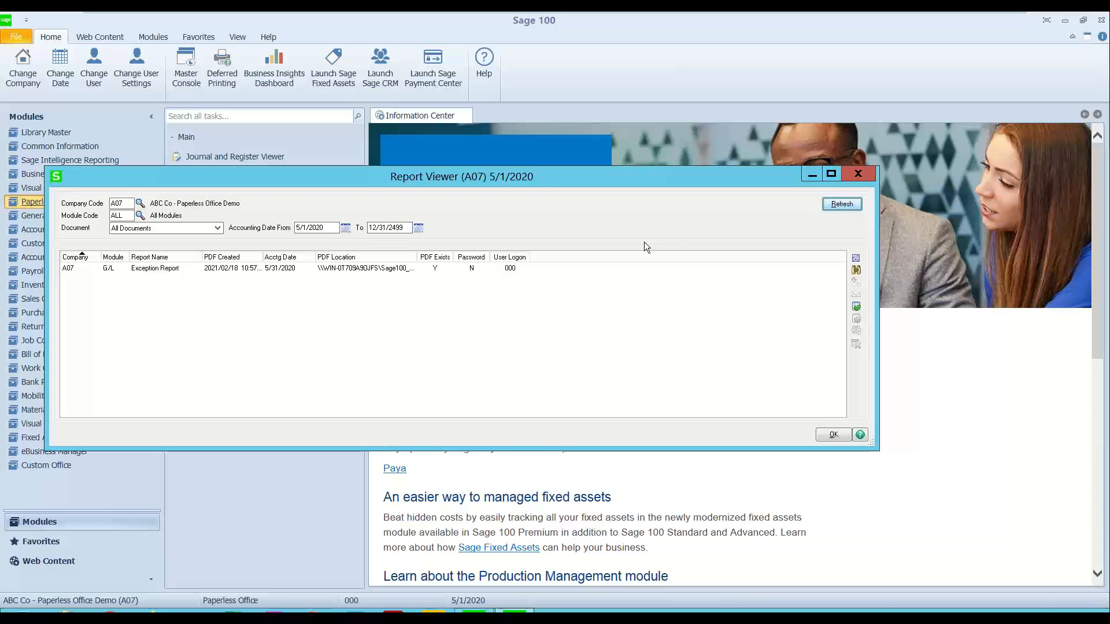
# Step: Select the Exception Report entry and sort the report list by successive columns, ending with PDF Location
pyautogui.click(91, 268)
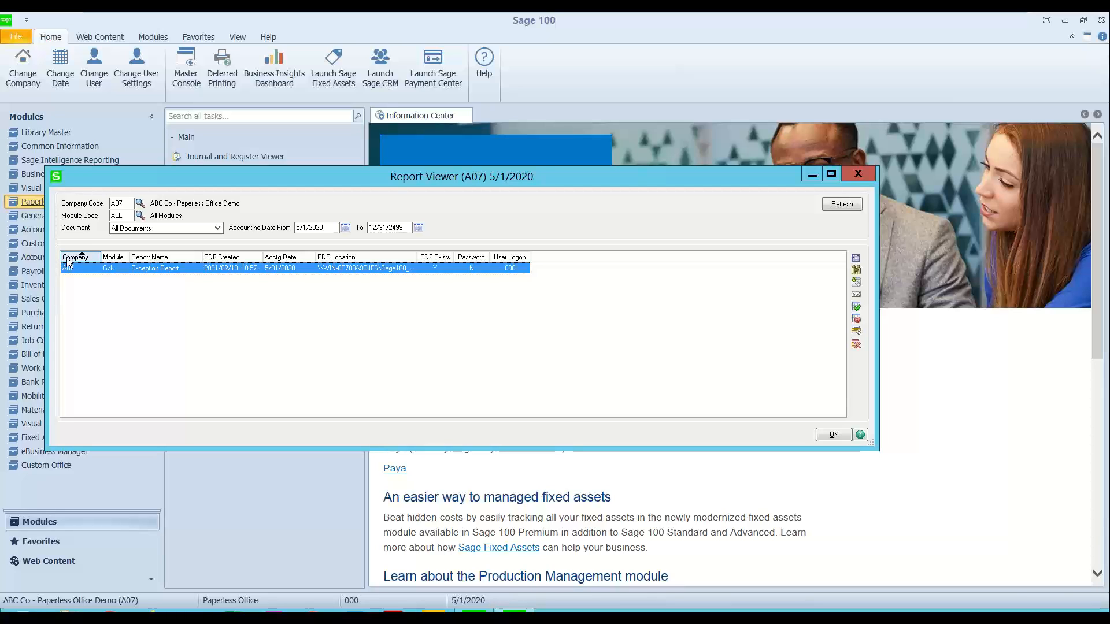
pyautogui.click(113, 259)
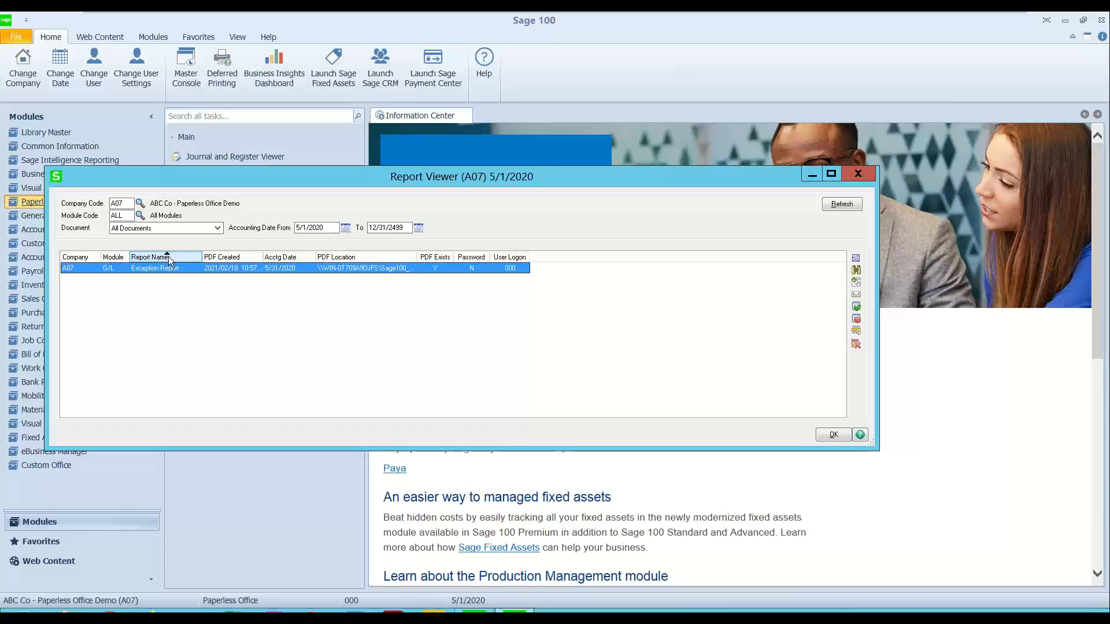
pyautogui.click(233, 258)
pyautogui.click(277, 258)
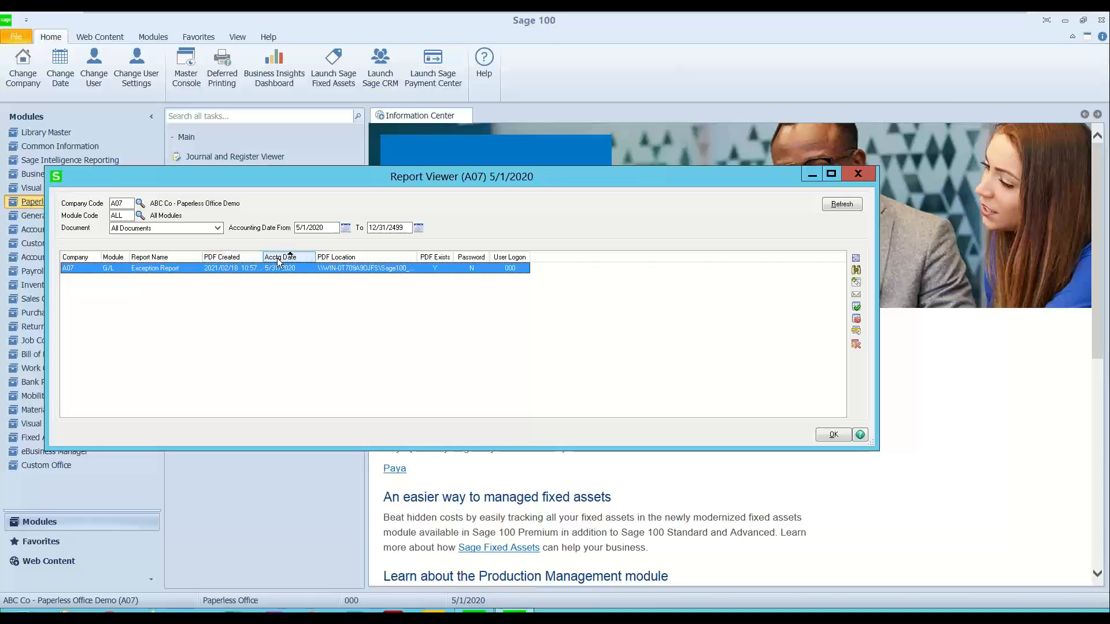
pyautogui.click(341, 259)
# Step: Widen the PDF Location column, narrow the Report Viewer window, and clear the row selection
pyautogui.moveTo(414, 257); pyautogui.dragTo(443, 256)
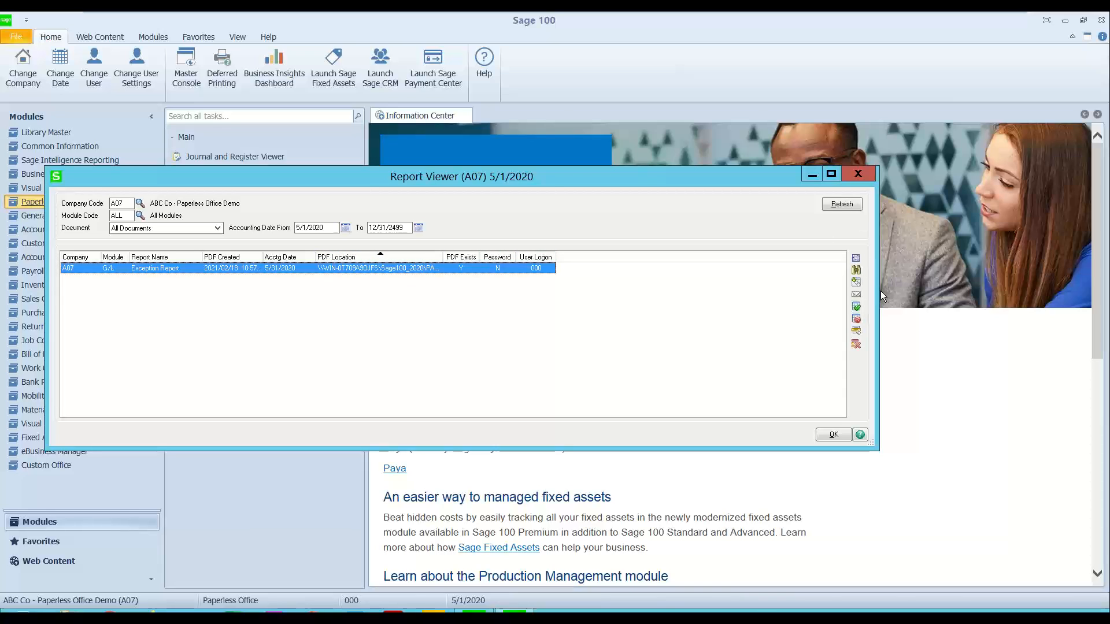
pyautogui.moveTo(878, 291); pyautogui.dragTo(798, 291)
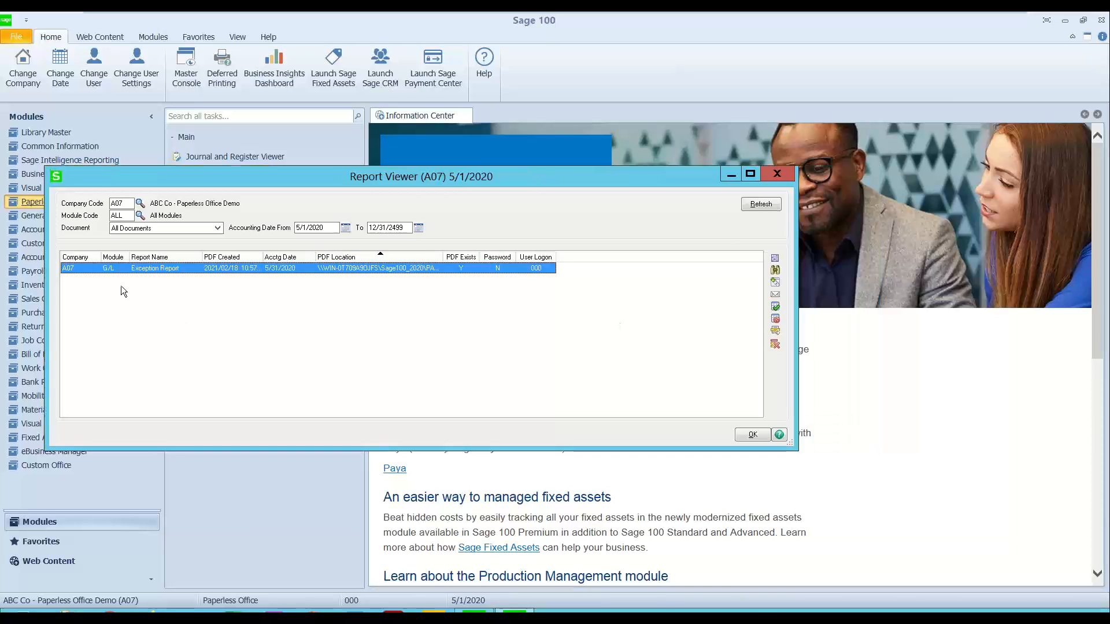
pyautogui.click(86, 289)
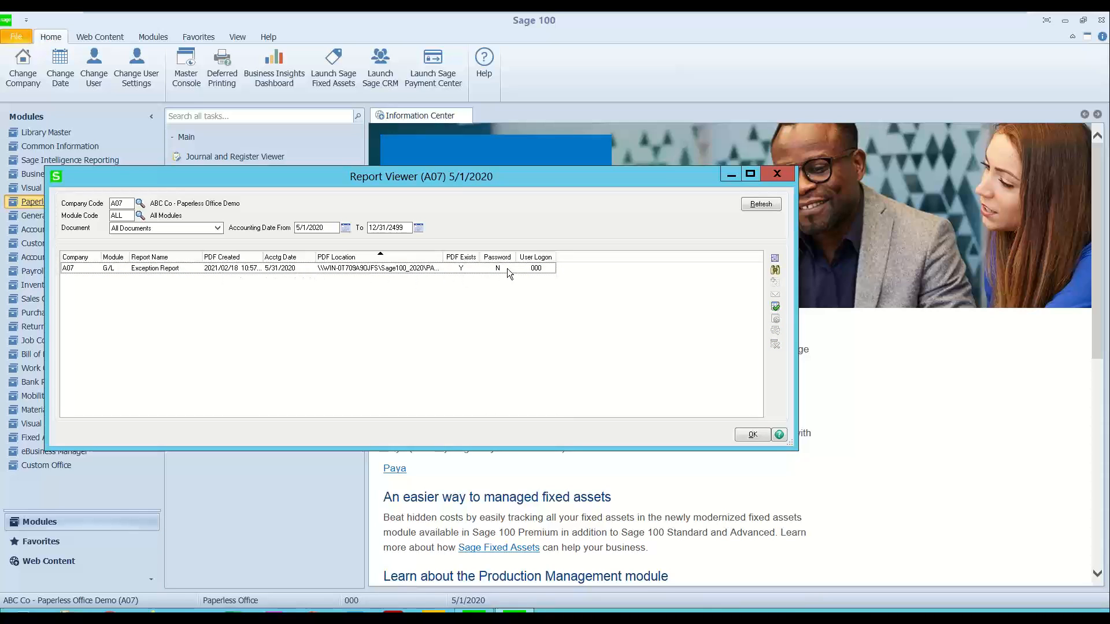
# Step: Open the stored Exception Report PDF from its list entry, review the ending balances, and close the PDF
pyautogui.click(406, 271)
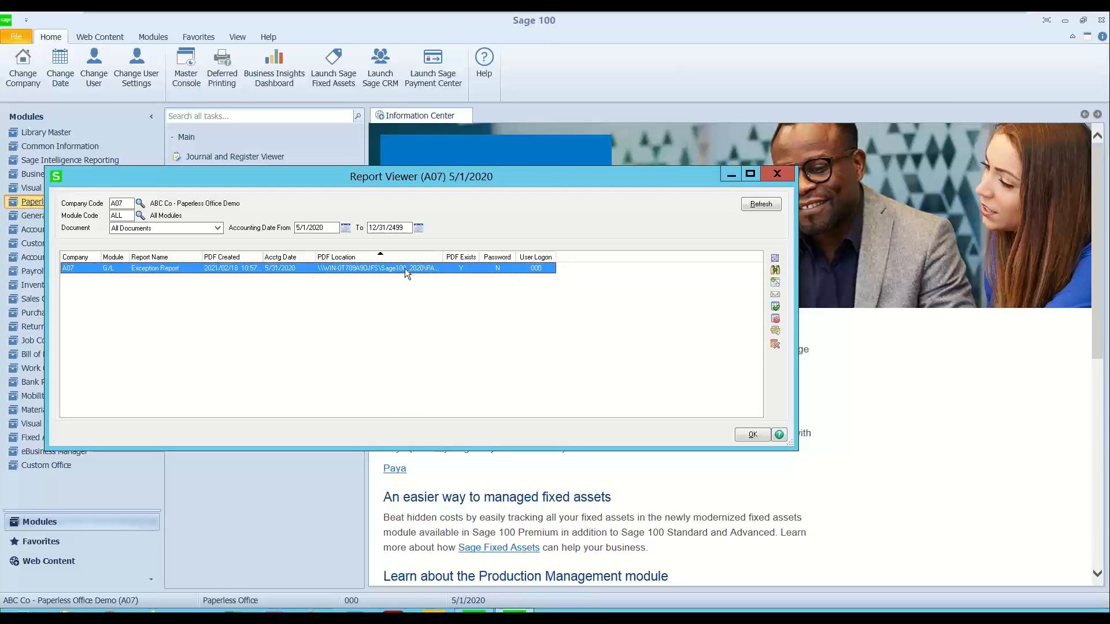
pyautogui.doubleClick(405, 268)
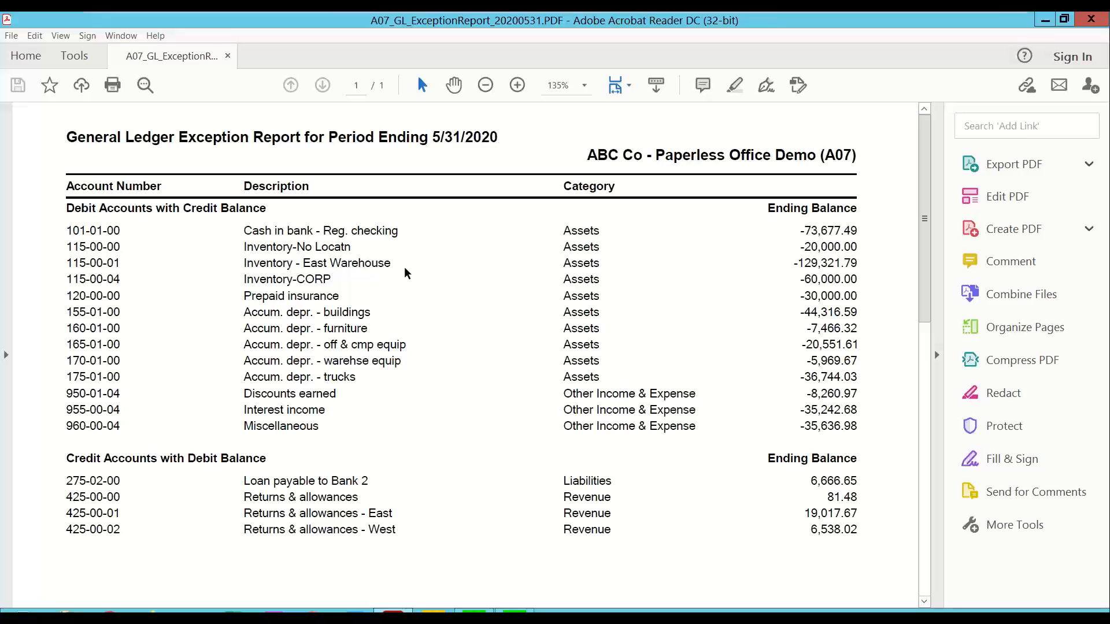
pyautogui.moveTo(800, 230); pyautogui.dragTo(842, 229)
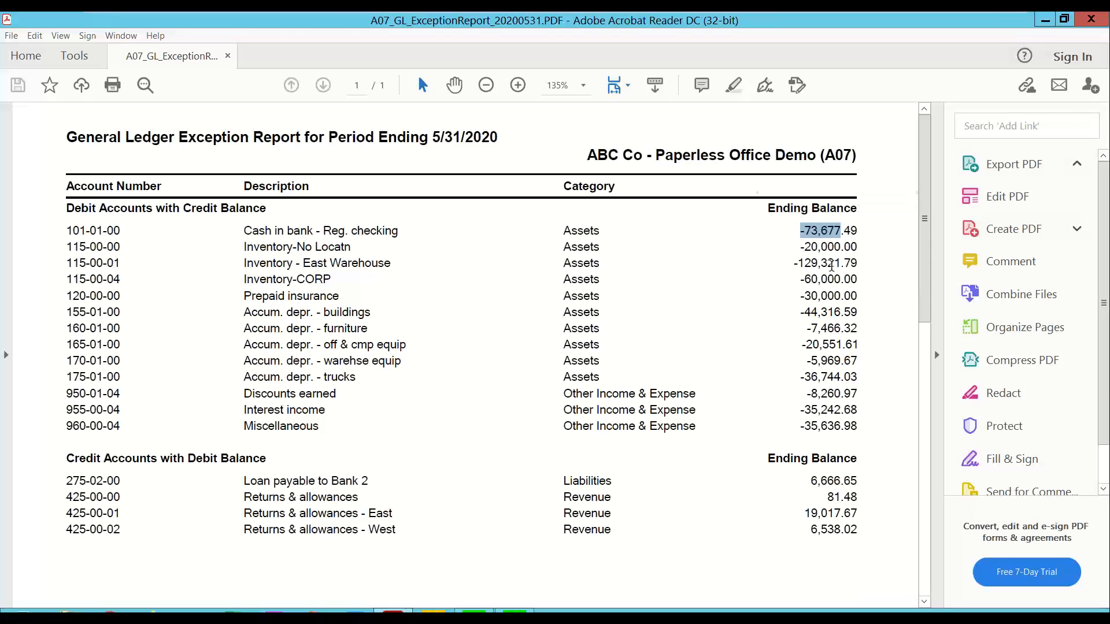
pyautogui.click(1091, 20)
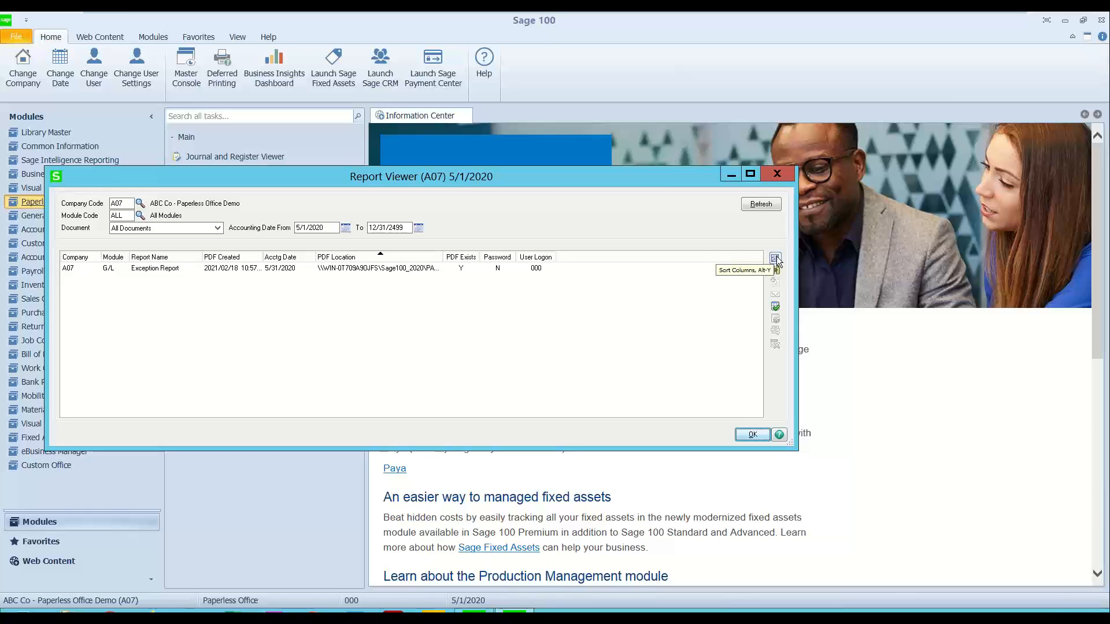
# Step: View the Sort Columns options without changing them, and reopen the Exception Report PDF with the Open PDF command
pyautogui.click(776, 259)
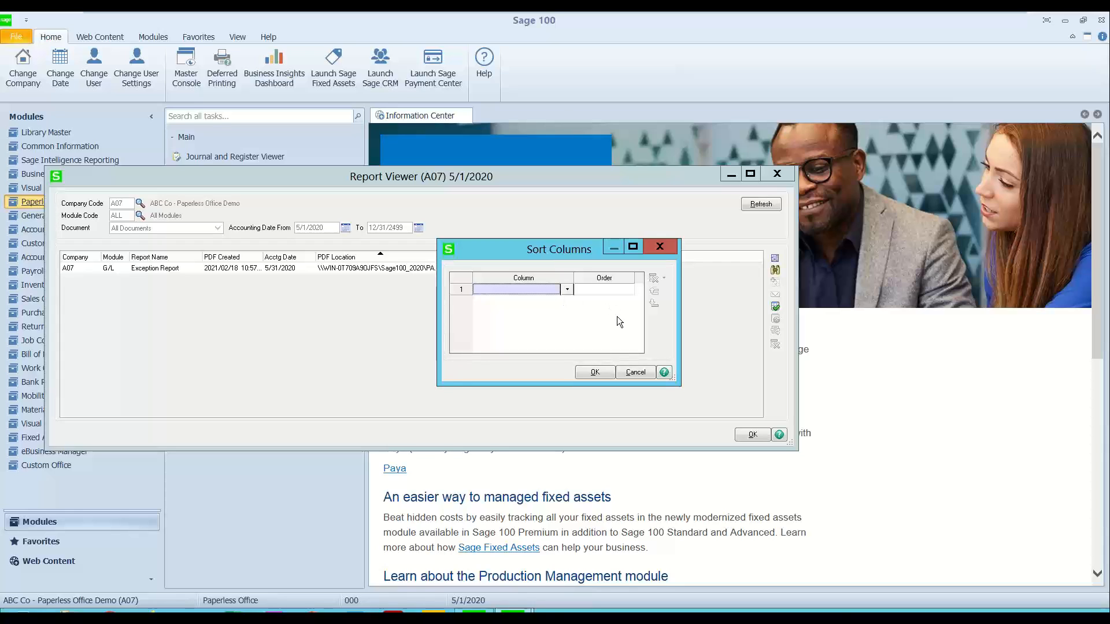
pyautogui.click(659, 247)
pyautogui.click(509, 269)
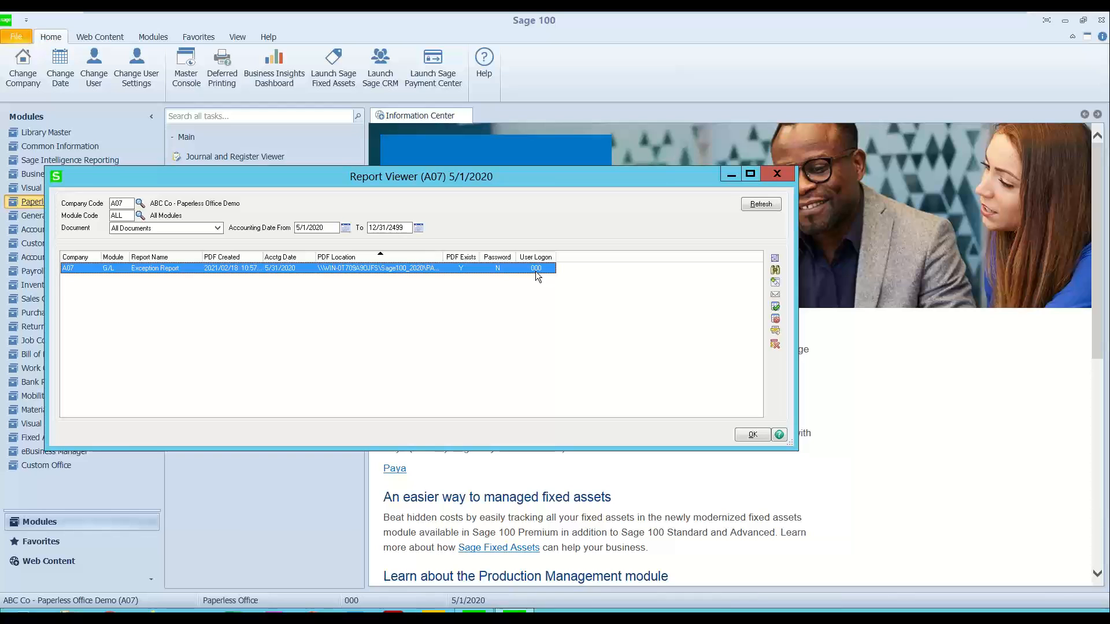
pyautogui.click(775, 282)
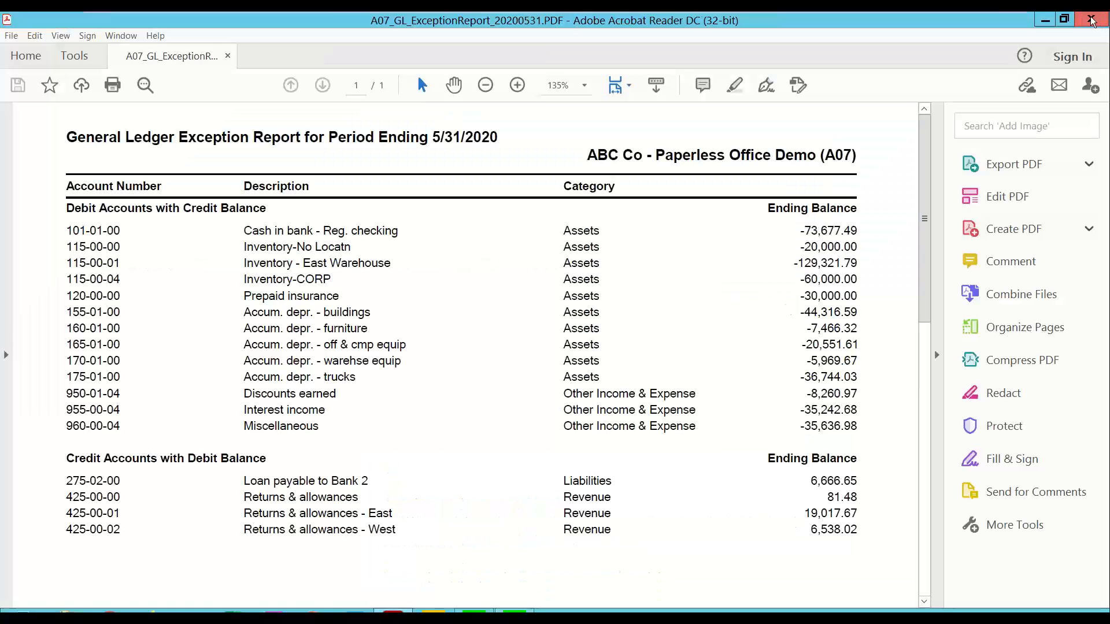
# Step: Close the PDF, view the Exception Report's Electronic Delivery options without sending it, and close the Report Viewer
pyautogui.click(1091, 20)
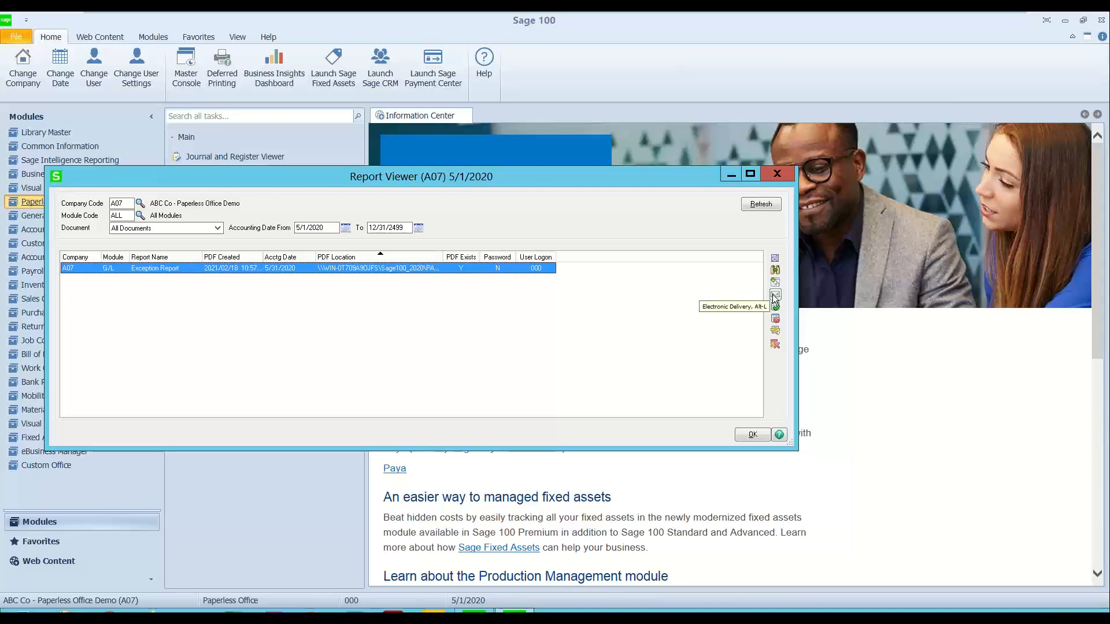
pyautogui.click(775, 296)
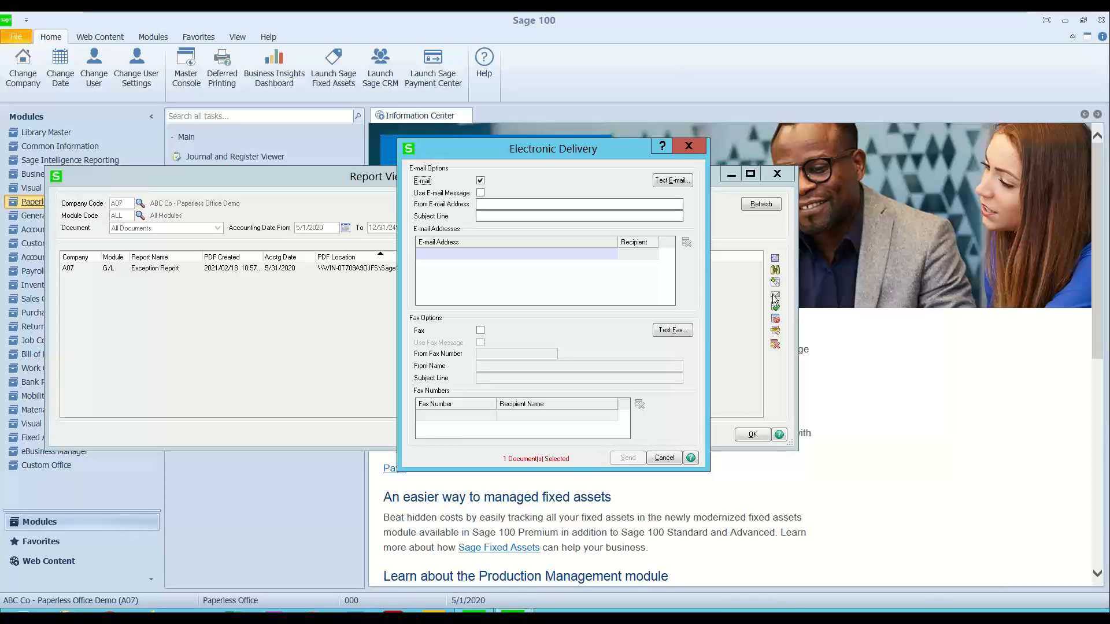
pyautogui.click(689, 147)
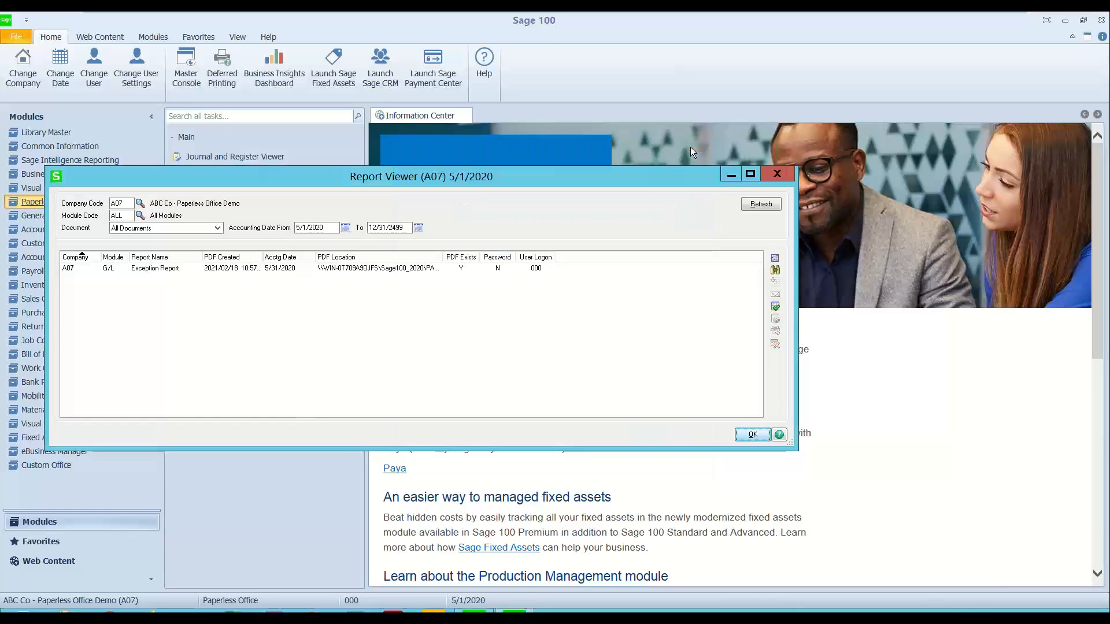
pyautogui.click(522, 271)
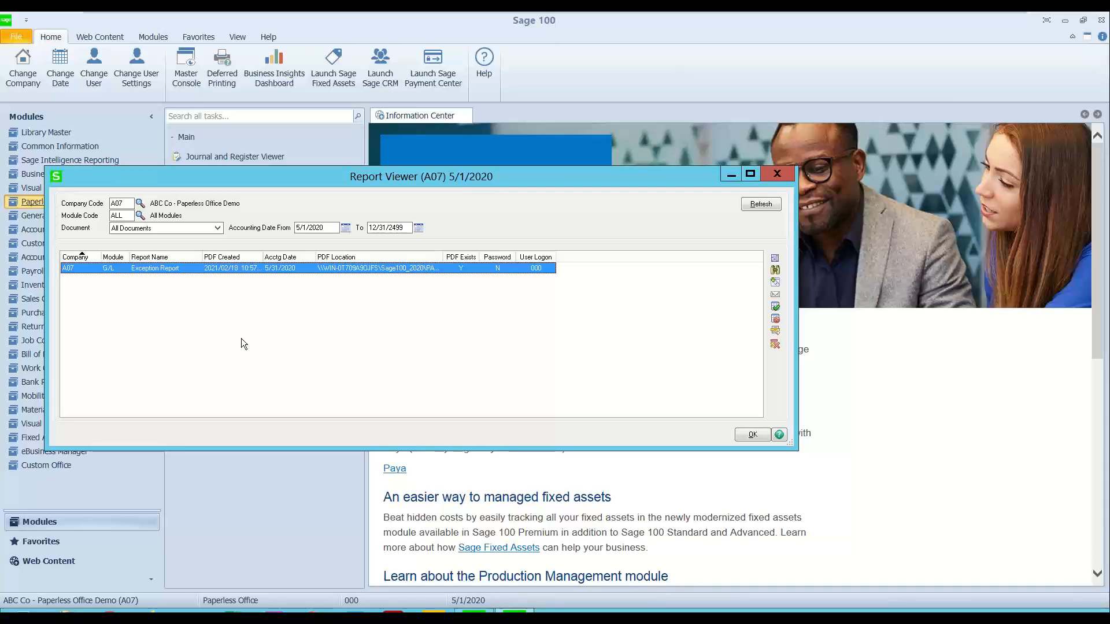
pyautogui.click(776, 173)
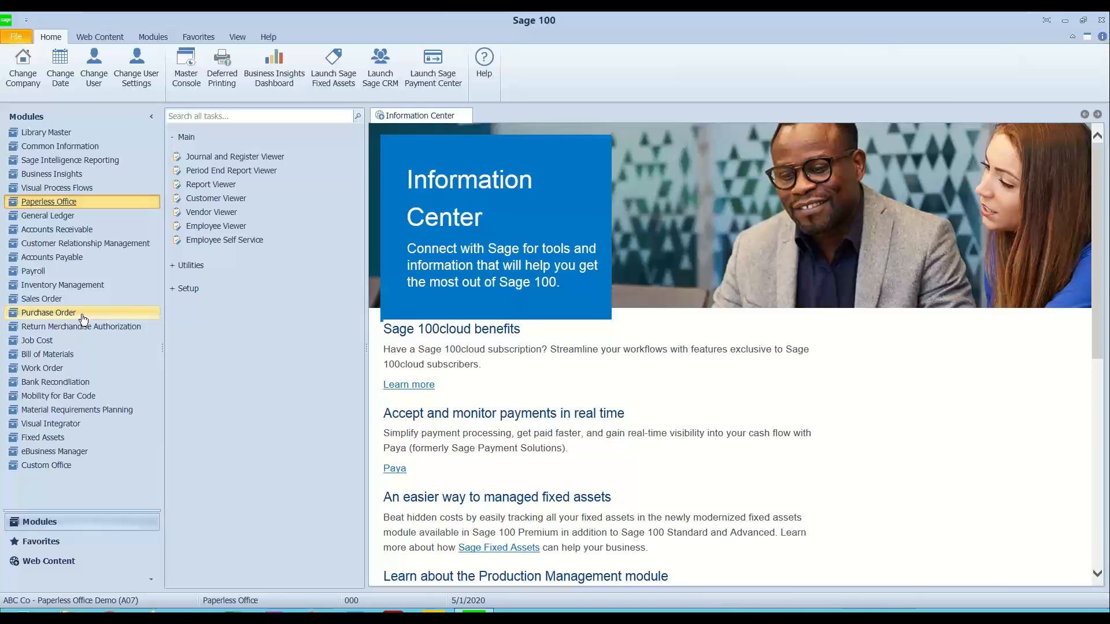
# Step: Open the Inventory Management module with the accounting date set to 5/31/2020
pyautogui.click(70, 285)
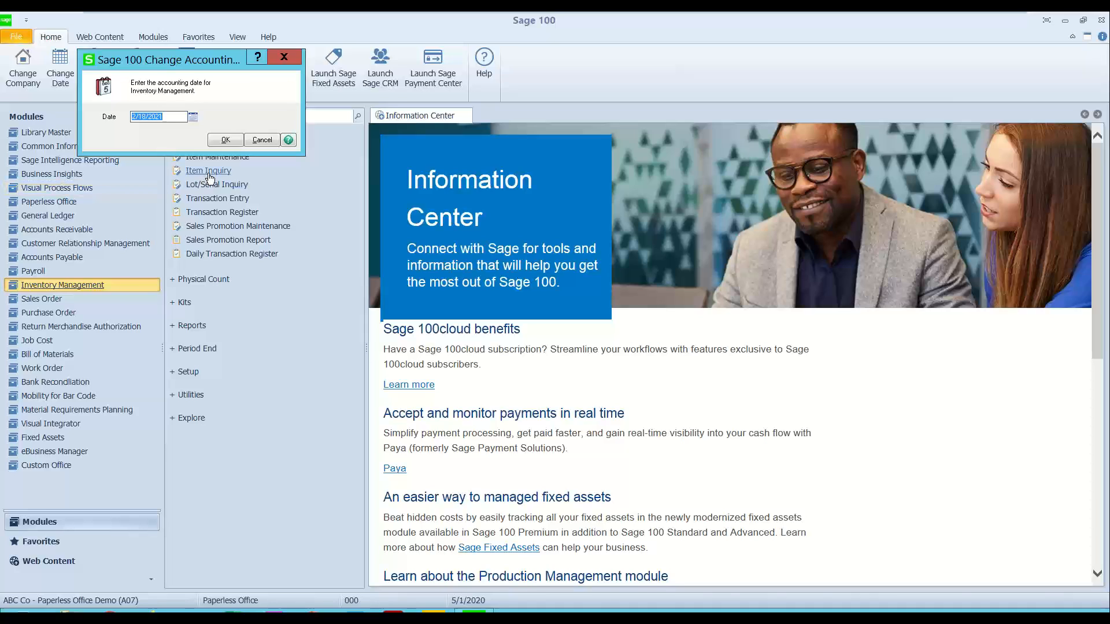
pyautogui.write('5/31/202')
pyautogui.press('Return')
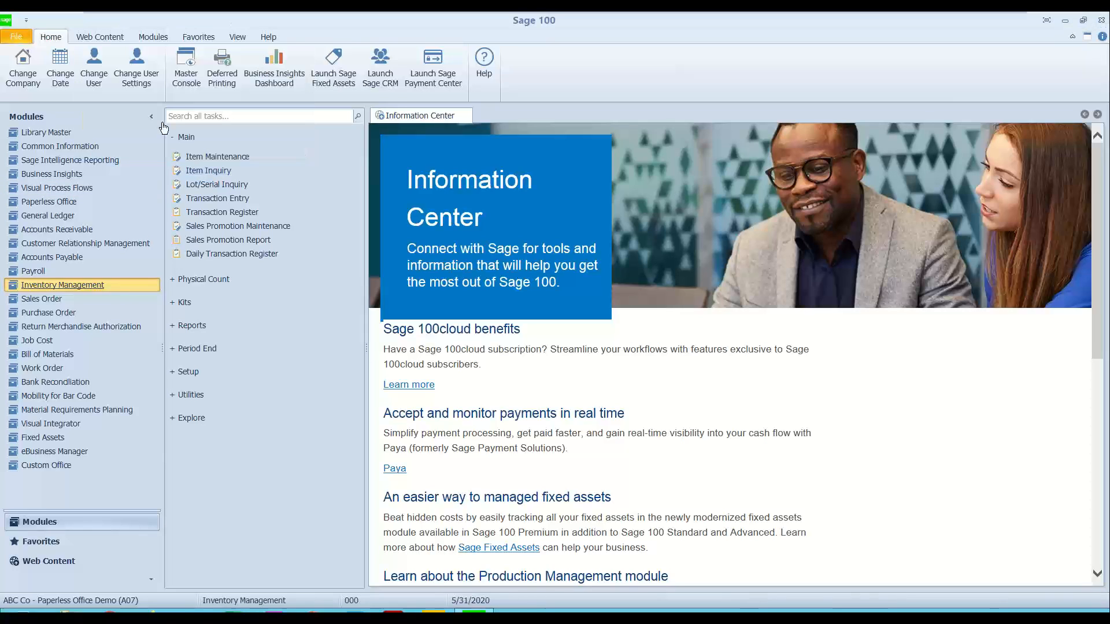
# Step: Review Inventory Management's Period End Processing with its Print Period End Reports option, and the Period End Report Selection list, closing both without processing or saving
pyautogui.click(186, 138)
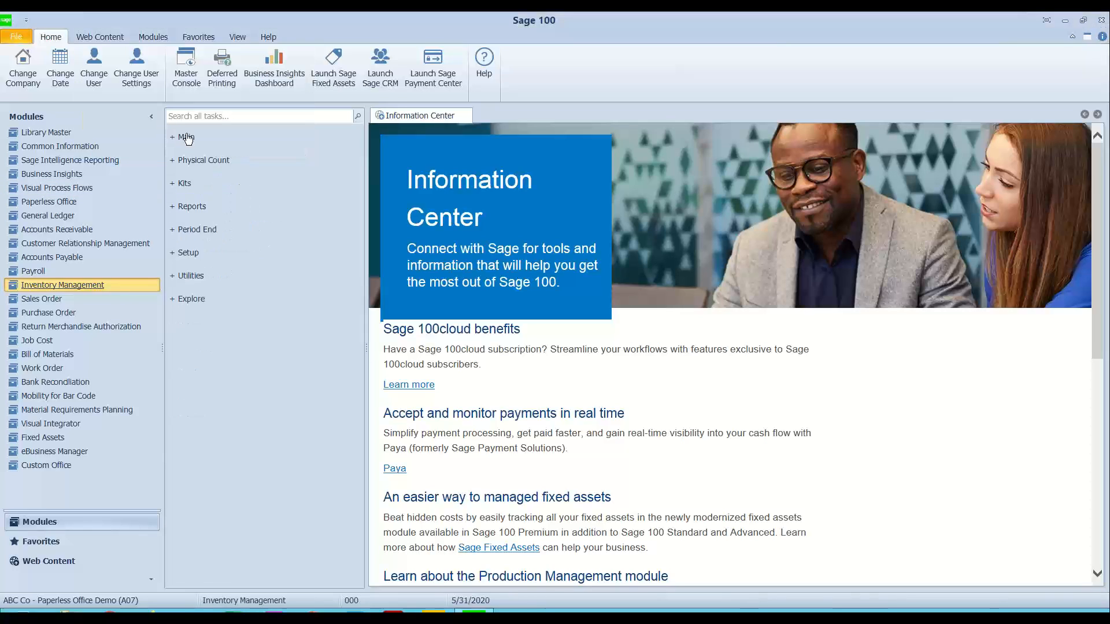
pyautogui.click(201, 233)
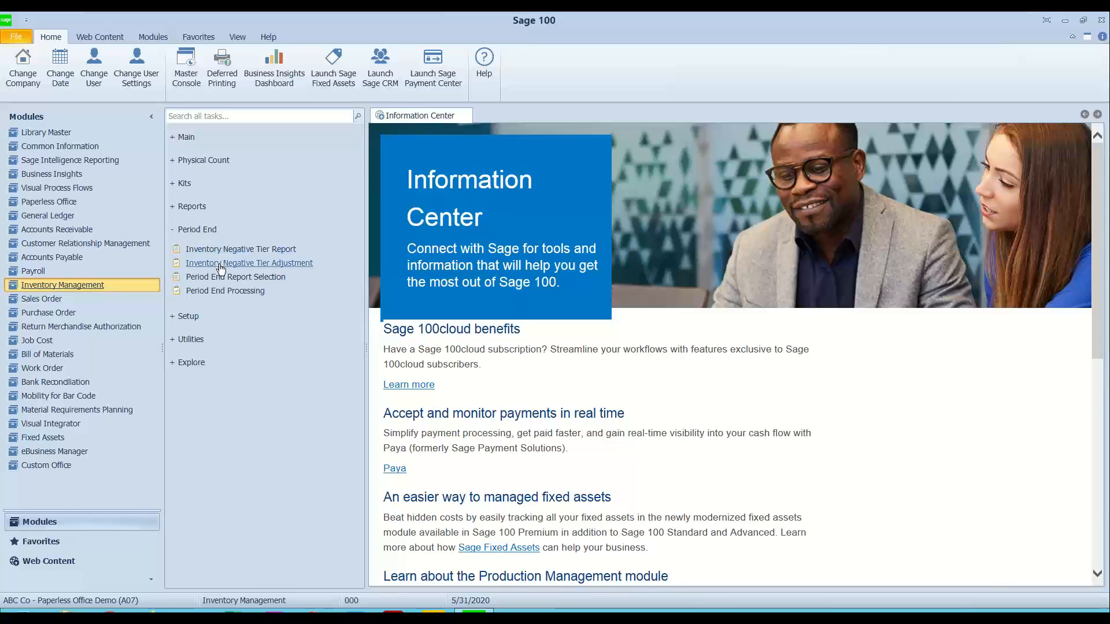
pyautogui.click(209, 293)
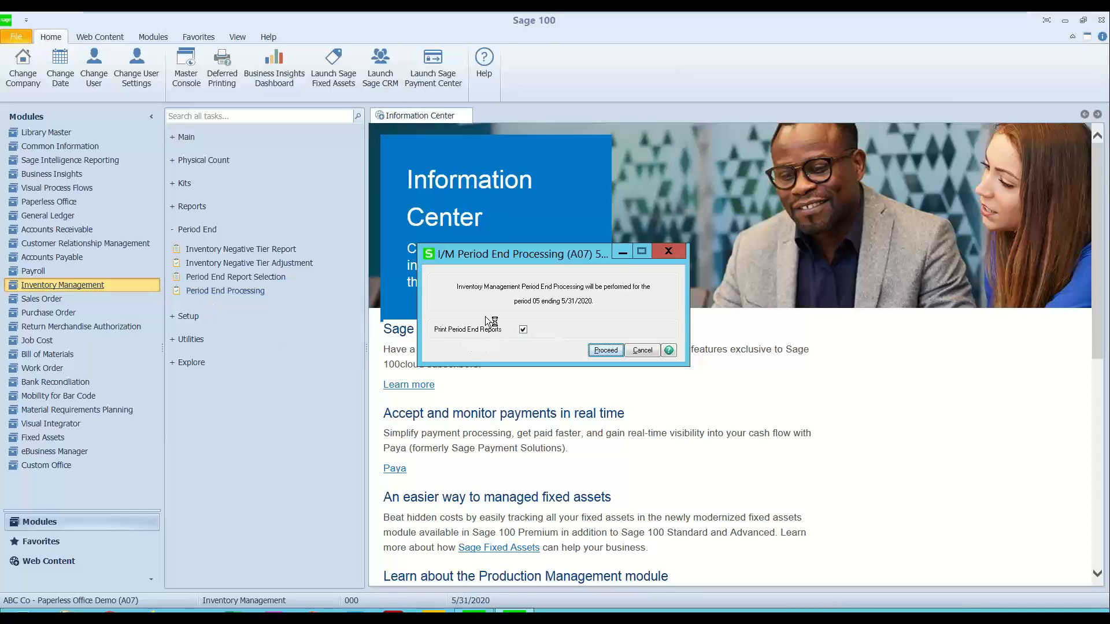
pyautogui.click(523, 327)
pyautogui.click(662, 252)
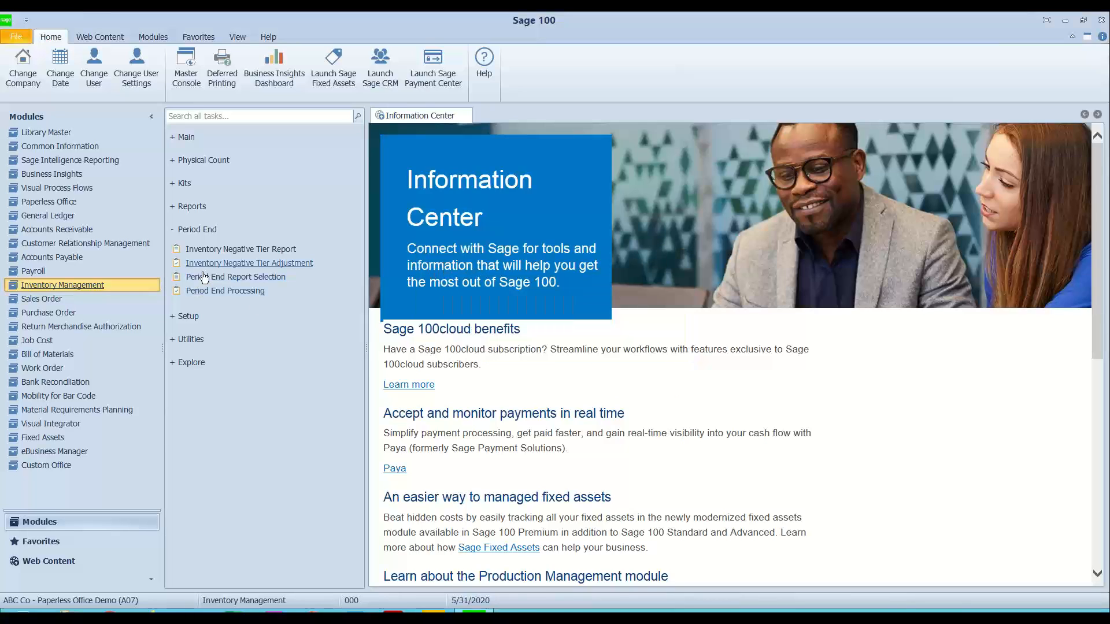
pyautogui.click(245, 278)
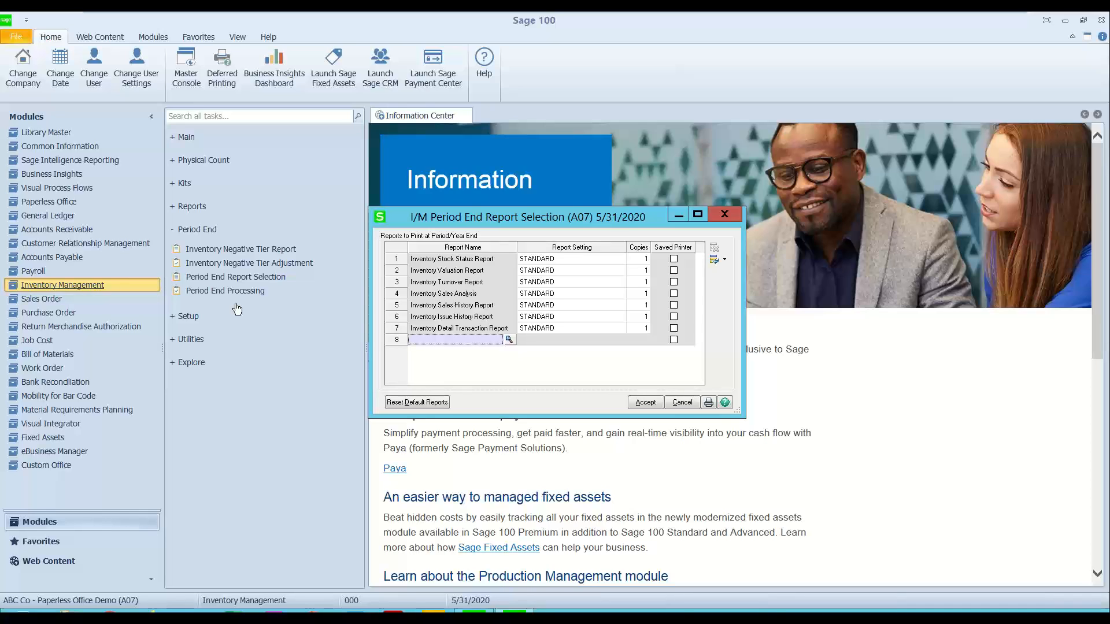
pyautogui.click(724, 214)
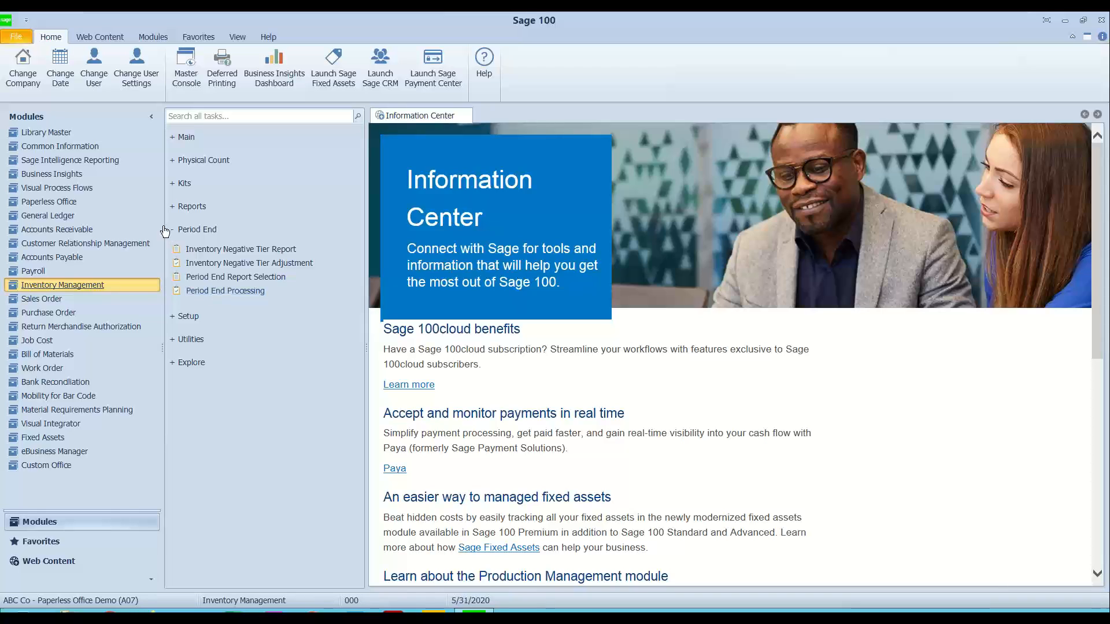
# Step: Open Paperless Office's Journal and Register Maintenance and load the A07 record for All Modules and All Documents
pyautogui.click(185, 231)
pyautogui.click(192, 255)
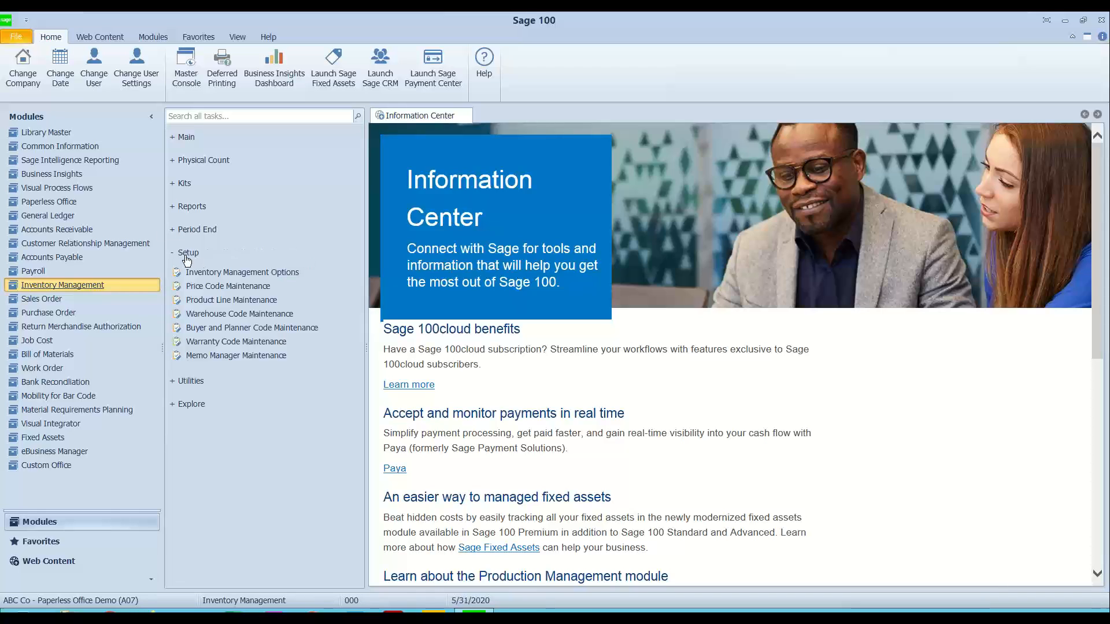
pyautogui.click(193, 259)
pyautogui.click(59, 203)
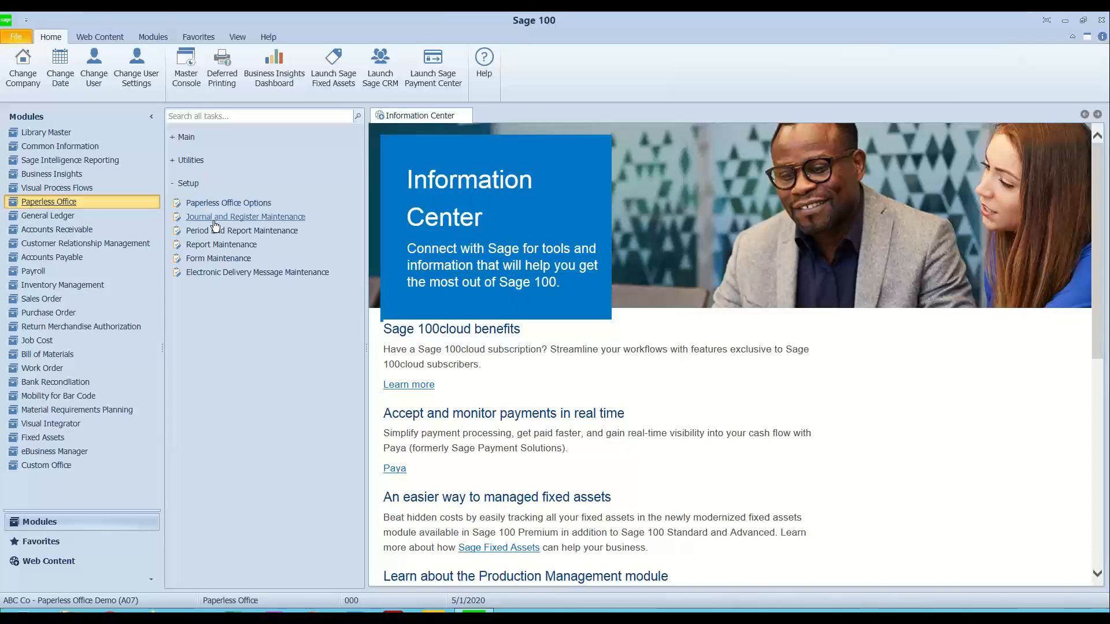
pyautogui.click(216, 218)
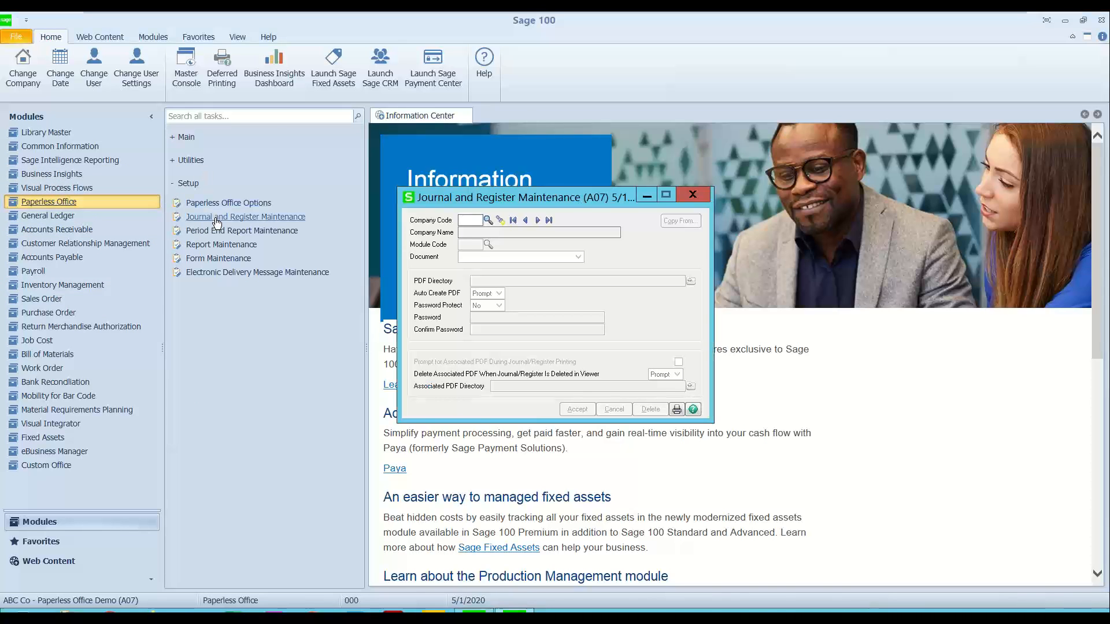
pyautogui.click(488, 219)
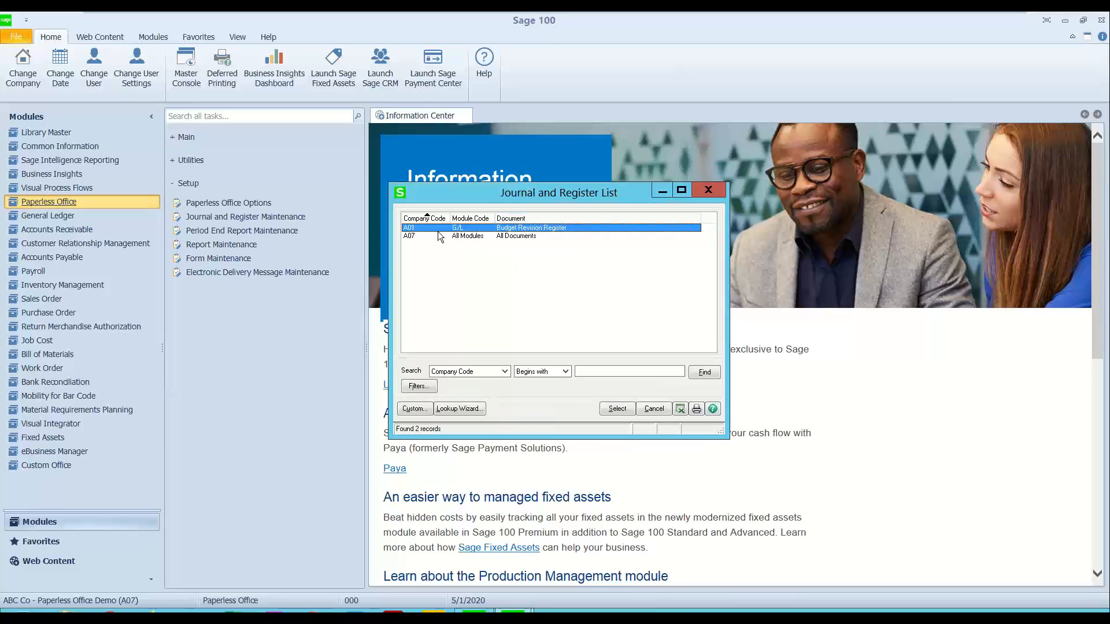
pyautogui.doubleClick(427, 236)
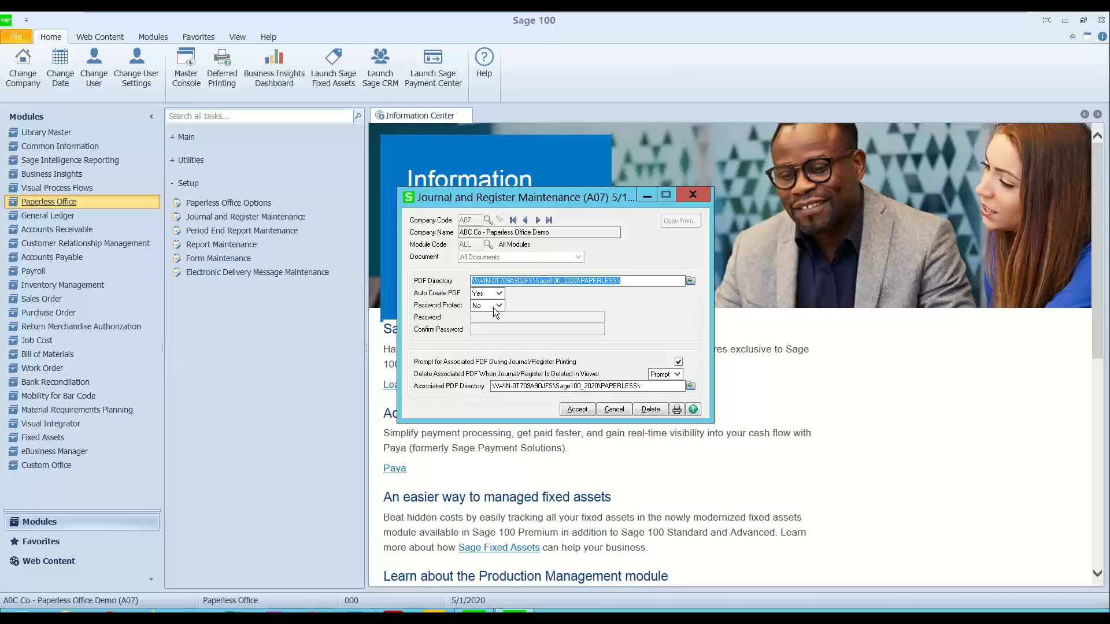
# Step: Review the record's PDF Directory, Auto Create PDF and Associated PDF Directory settings, and close the window without changes
pyautogui.click(613, 281)
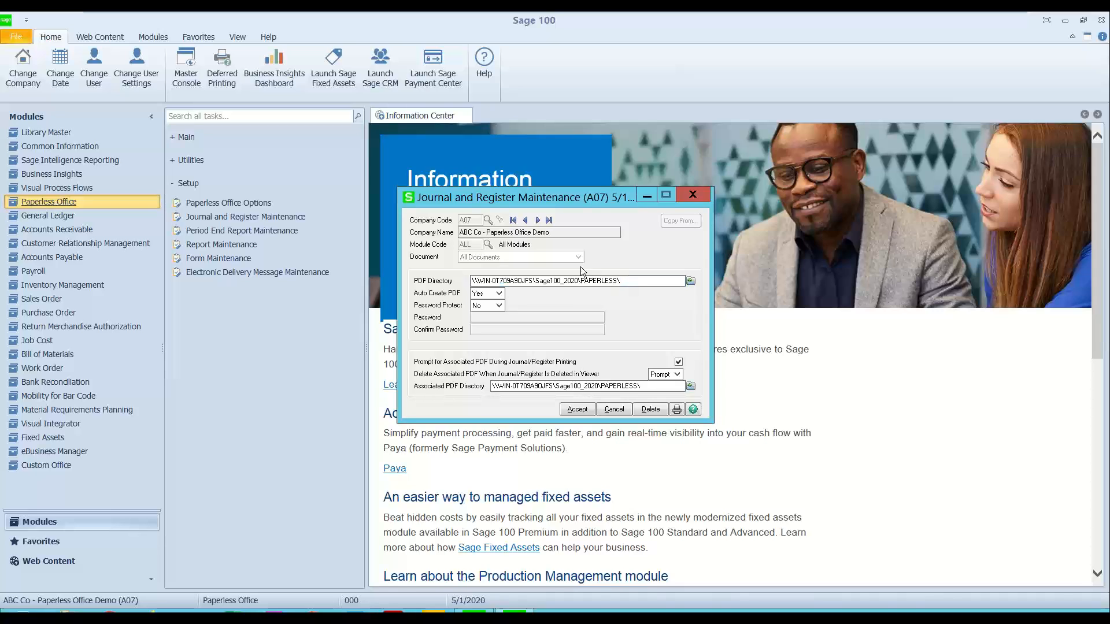
pyautogui.moveTo(625, 282); pyautogui.dragTo(547, 281)
pyautogui.click(488, 295)
pyautogui.moveTo(647, 386); pyautogui.dragTo(467, 386)
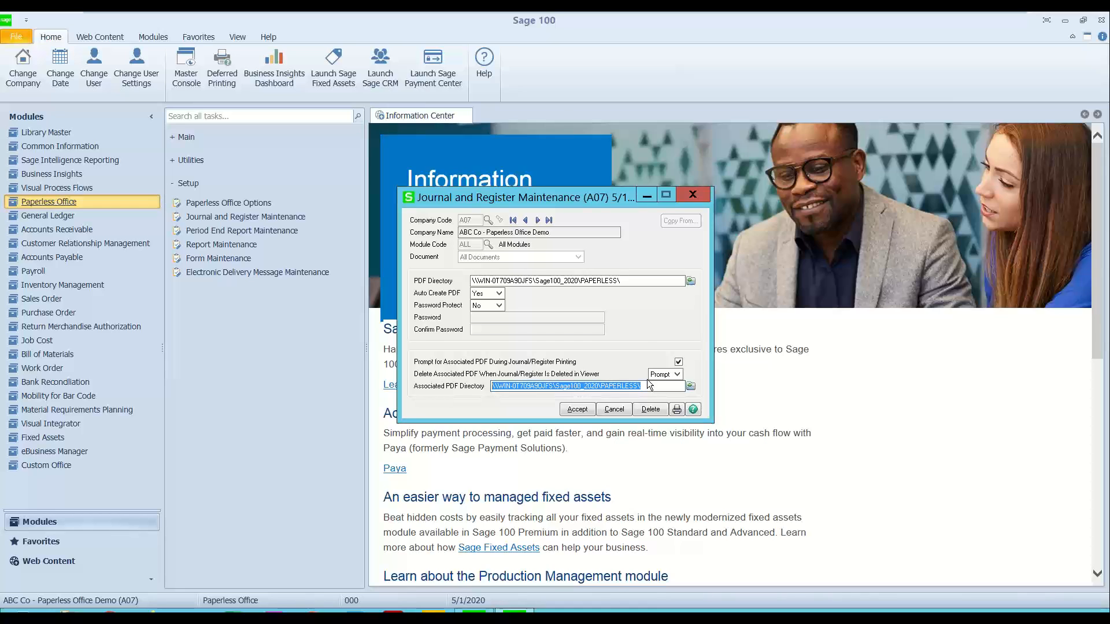
pyautogui.click(694, 197)
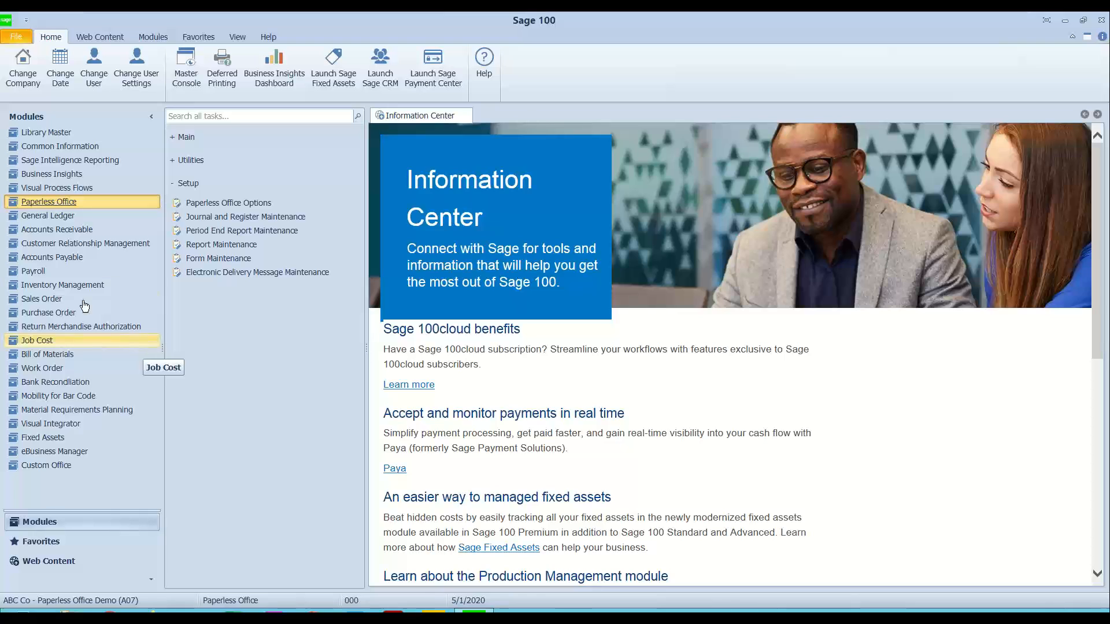
# Step: Open General Journal Entry in General Ledger, load the JE entry 000039, and view its lines
pyautogui.click(45, 218)
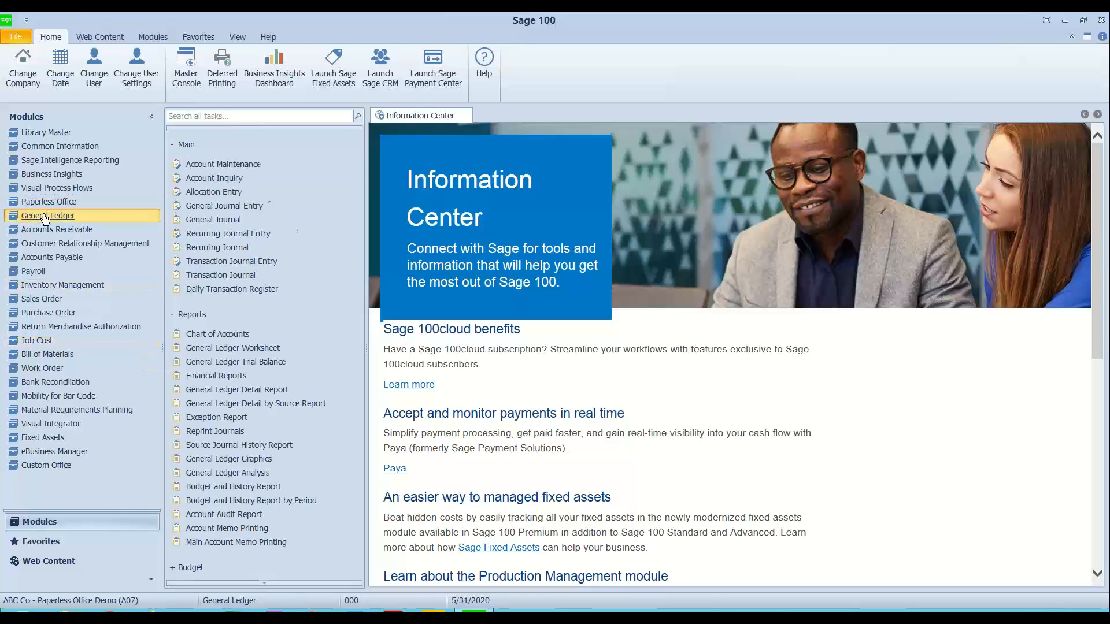
pyautogui.click(192, 314)
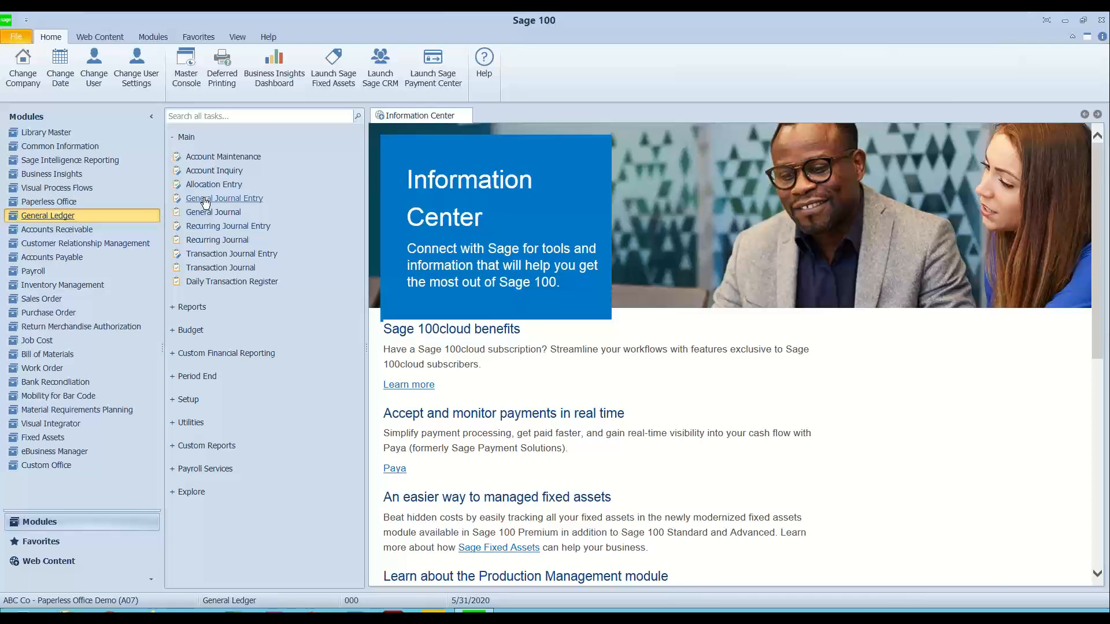
pyautogui.click(205, 200)
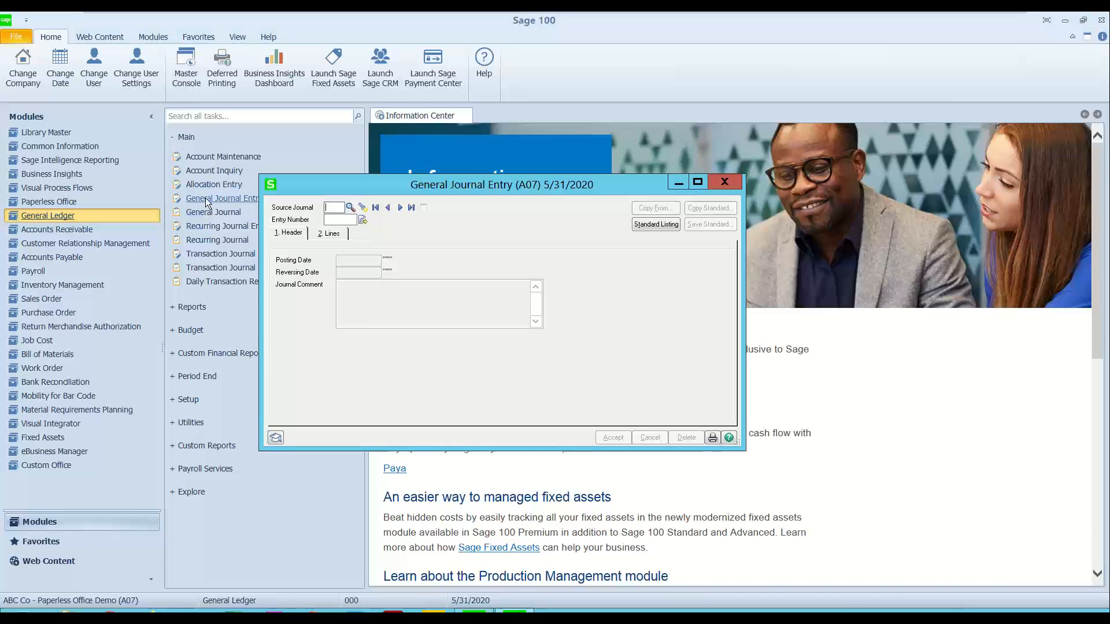
pyautogui.click(362, 208)
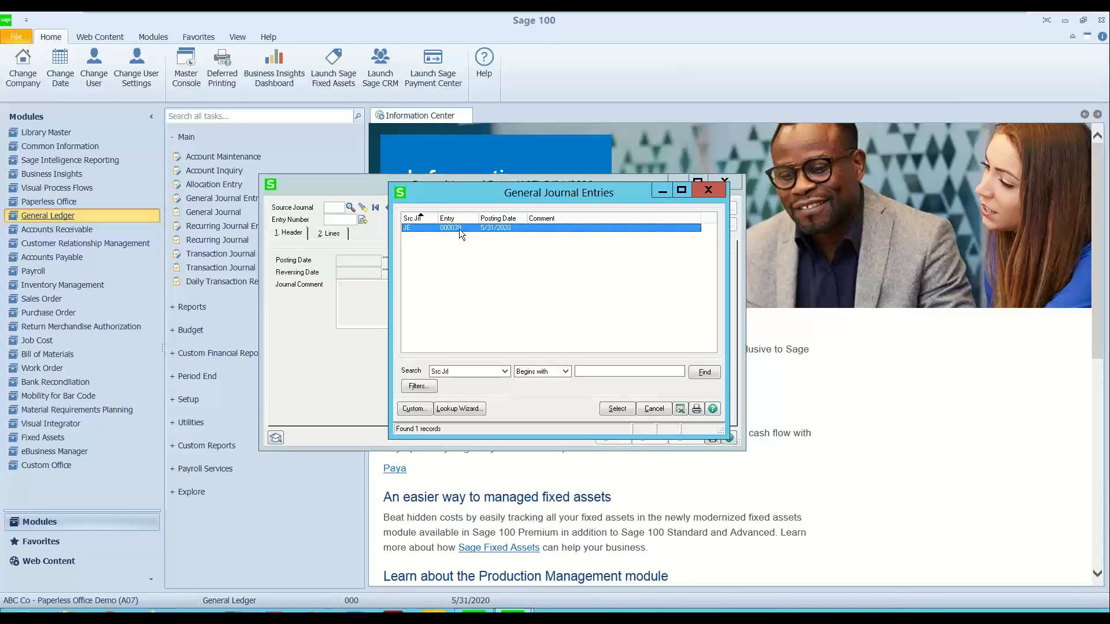
pyautogui.doubleClick(459, 229)
pyautogui.click(329, 236)
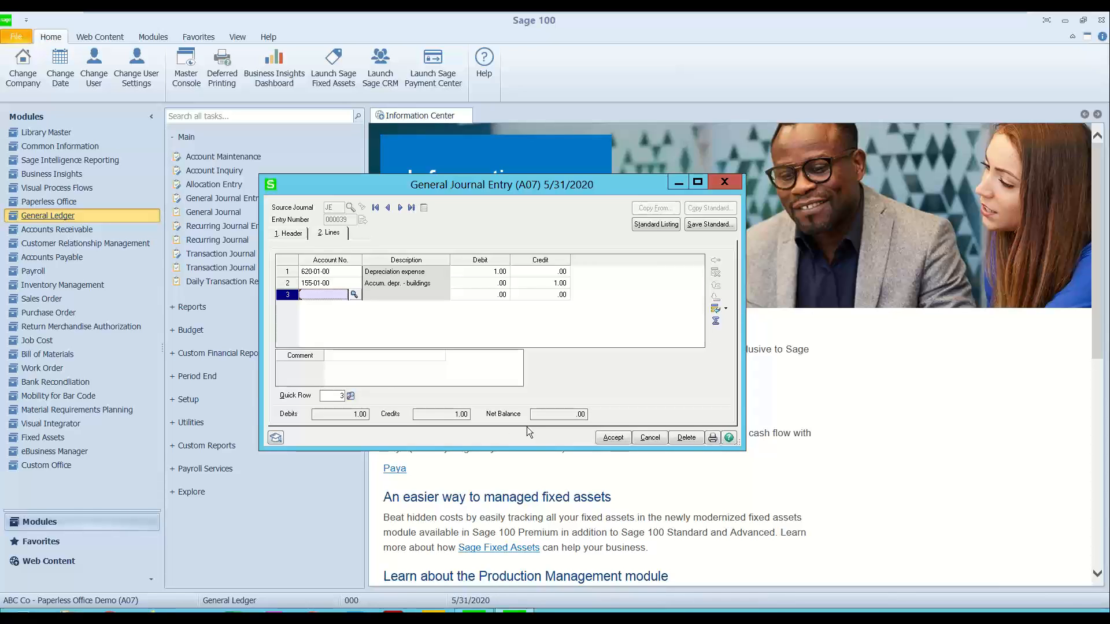
# Step: Print the General Journal from the entry to Microsoft Print to PDF#:5 with Print Full Comments off
pyautogui.click(713, 439)
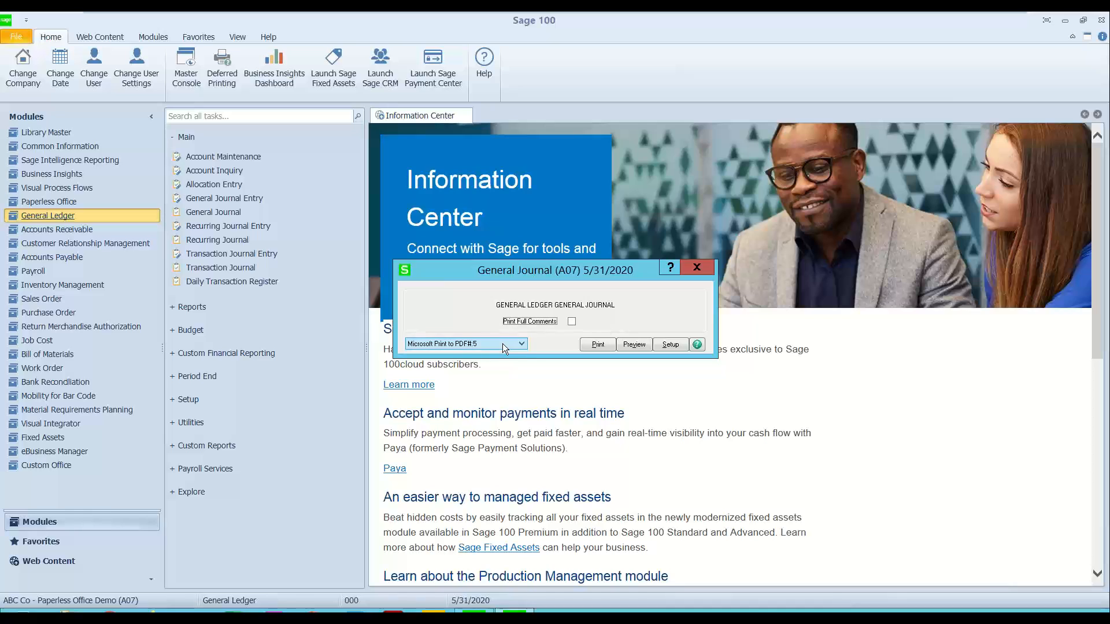
pyautogui.click(502, 343)
pyautogui.moveTo(523, 375)
pyautogui.mouseDown()
pyautogui.moveTo(525, 390)
pyautogui.moveTo(523, 374)
pyautogui.mouseUp()
pyautogui.click(454, 307)
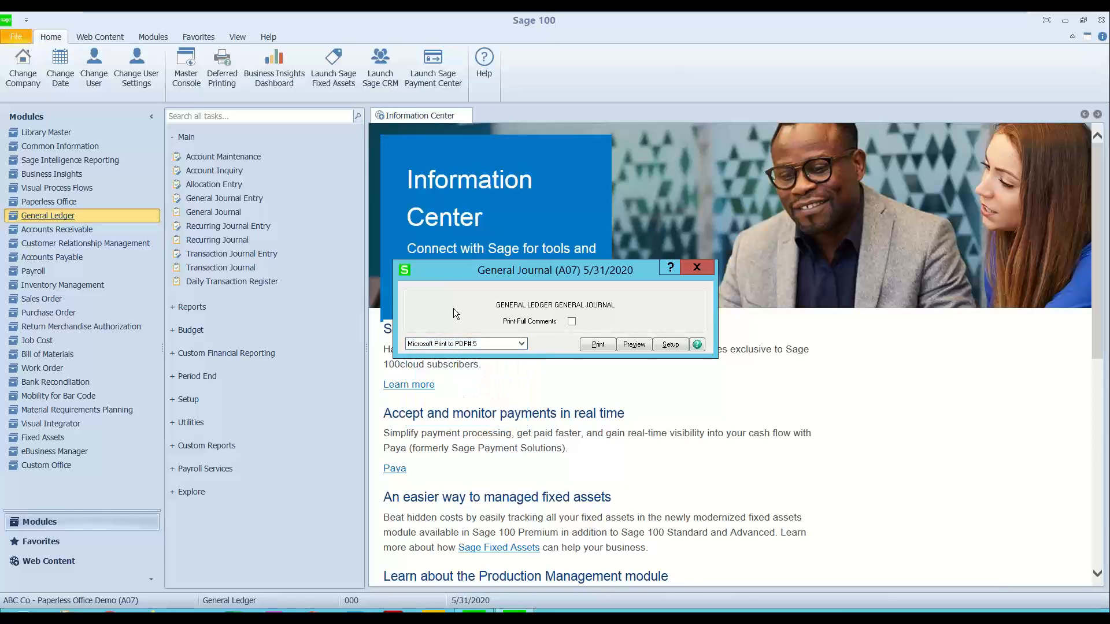
pyautogui.click(588, 344)
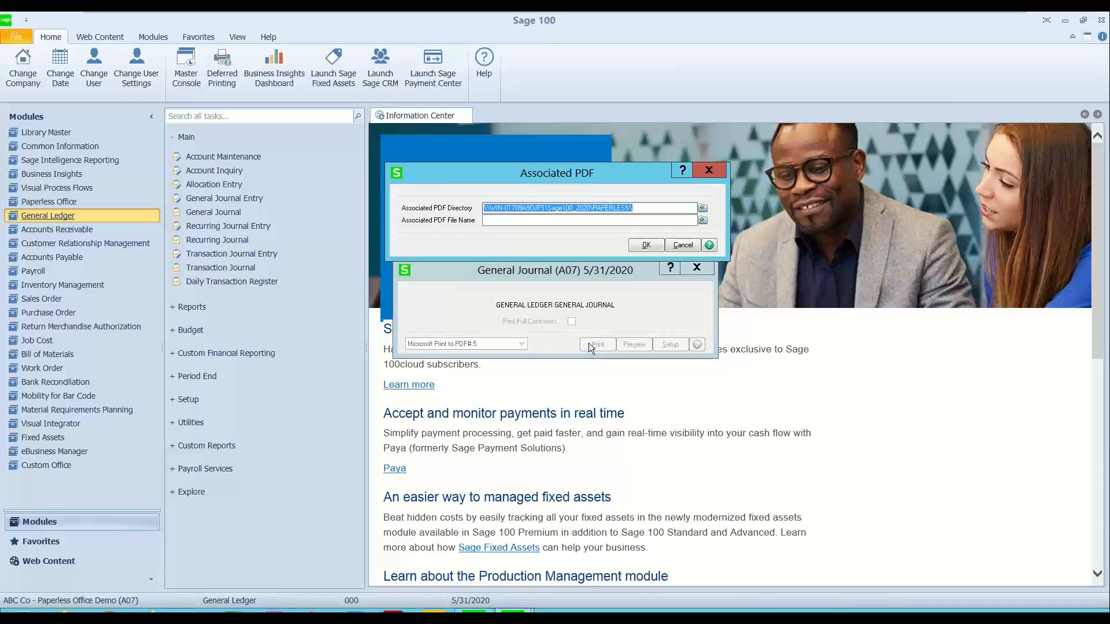
# Step: Review the Associated PDF Directory and the empty Associated PDF File Name in the Associated PDF dialog
pyautogui.moveTo(544, 176); pyautogui.dragTo(546, 166)
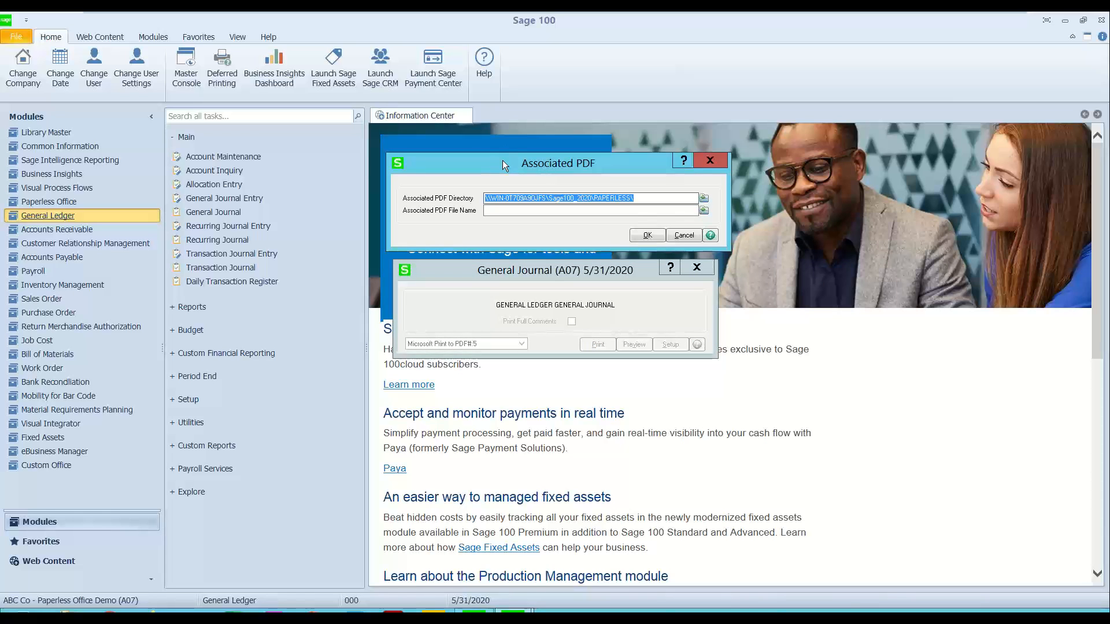
pyautogui.click(641, 198)
pyautogui.moveTo(645, 200); pyautogui.dragTo(482, 199)
pyautogui.click(505, 213)
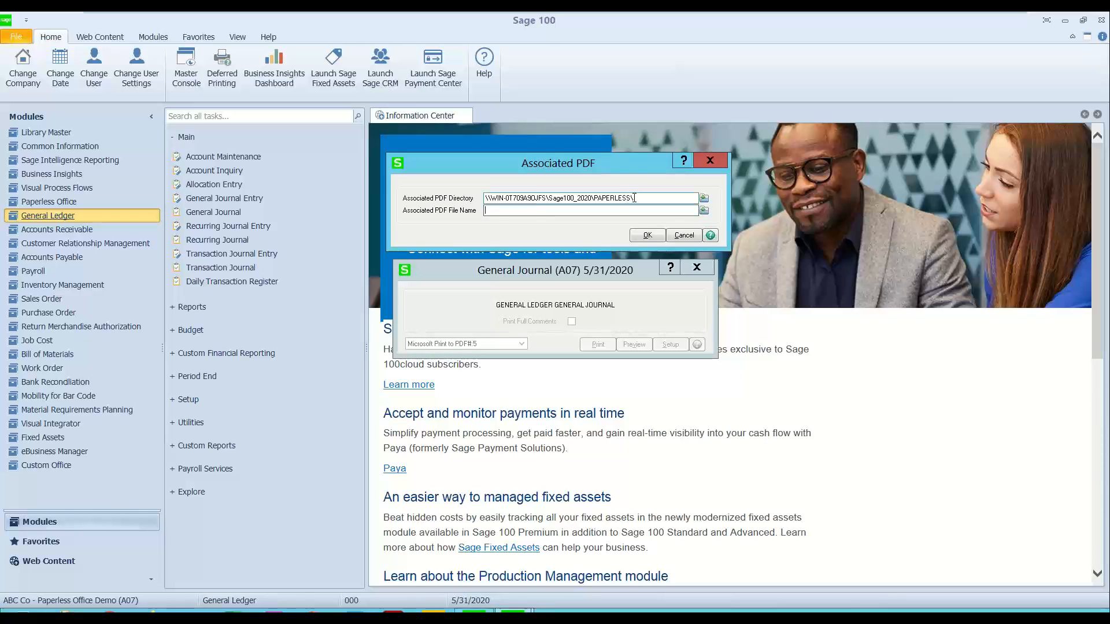
pyautogui.moveTo(639, 198); pyautogui.dragTo(479, 204)
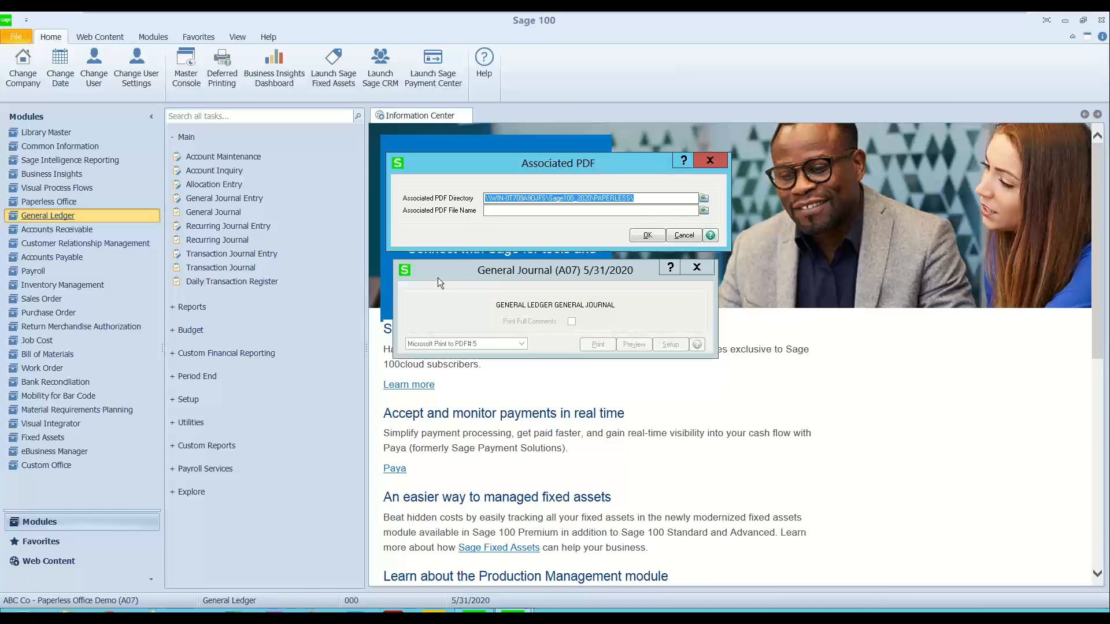
# Step: Copy Triangle of Truth.pdf from the desktop into the C: drive's Sage100_2020\PAPERLESS folder, and close File Explorer
pyautogui.click(1066, 20)
pyautogui.click(29, 417)
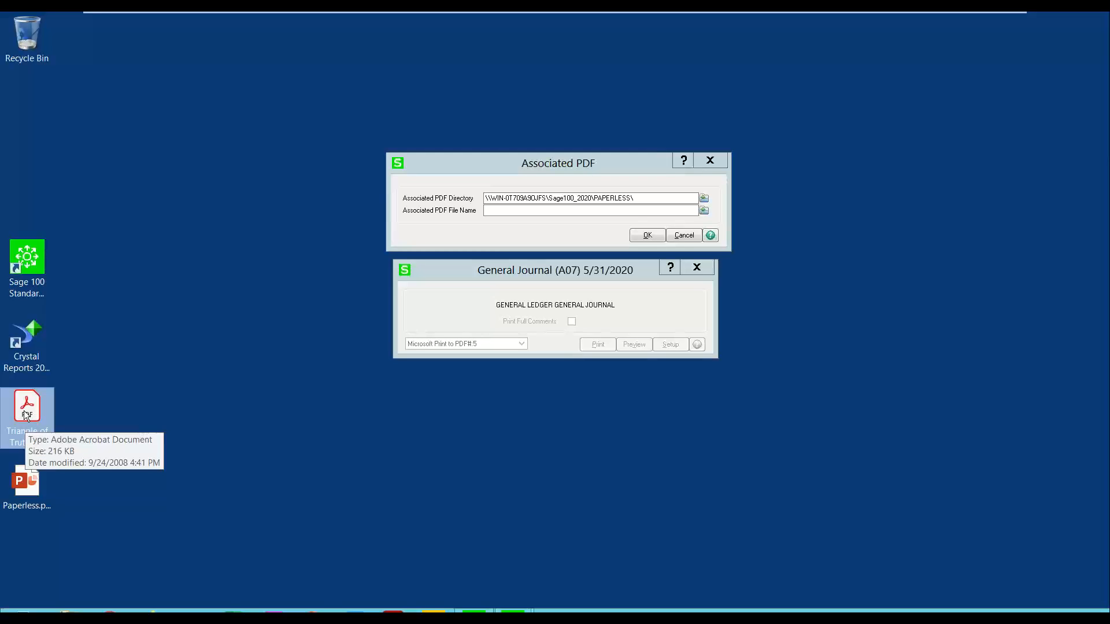
pyautogui.rightClick(26, 415)
pyautogui.click(70, 536)
pyautogui.click(69, 610)
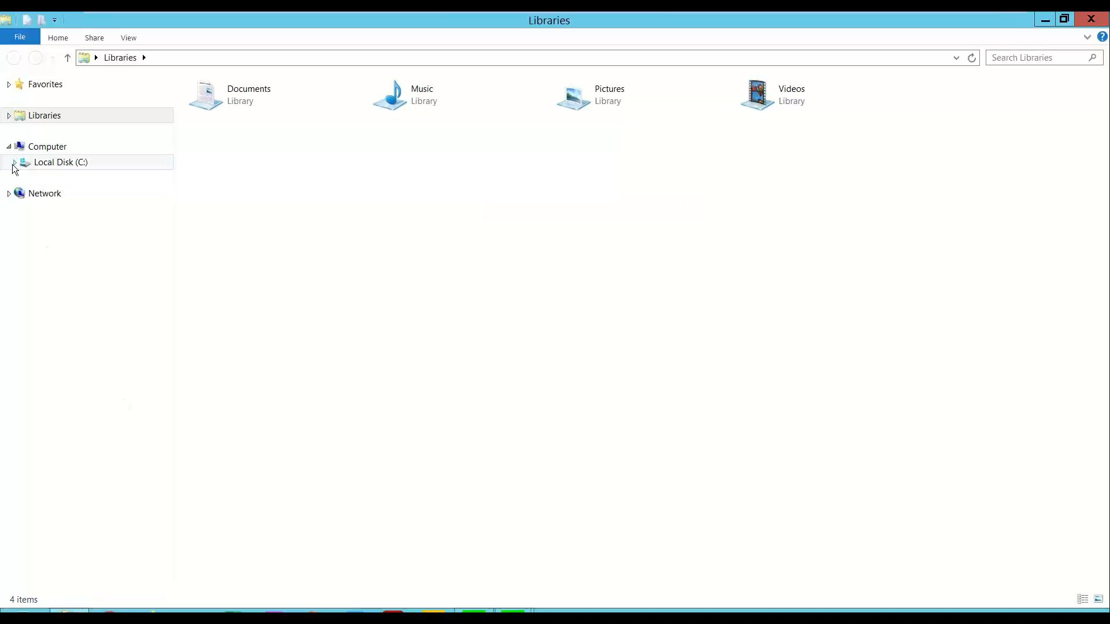
pyautogui.click(14, 162)
pyautogui.click(21, 318)
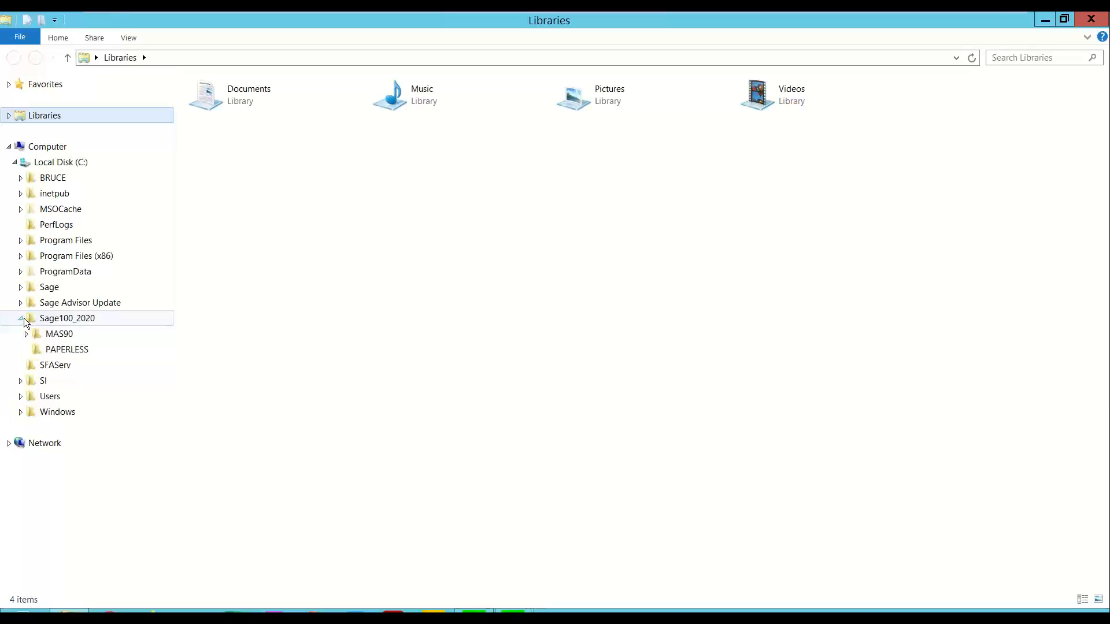
pyautogui.click(58, 349)
pyautogui.rightClick(225, 227)
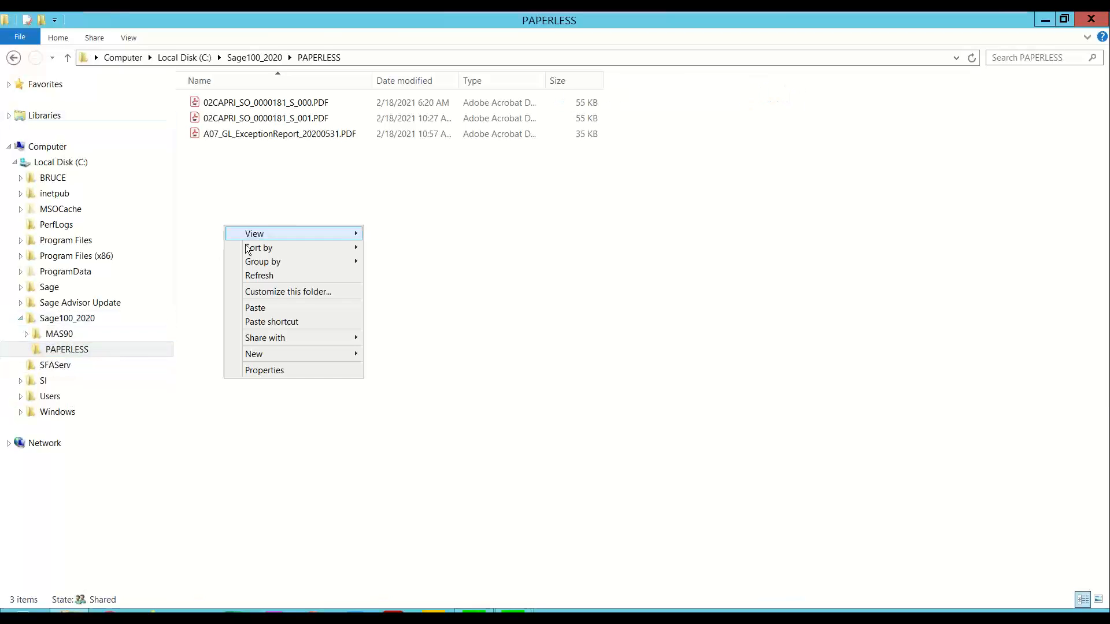
pyautogui.click(255, 308)
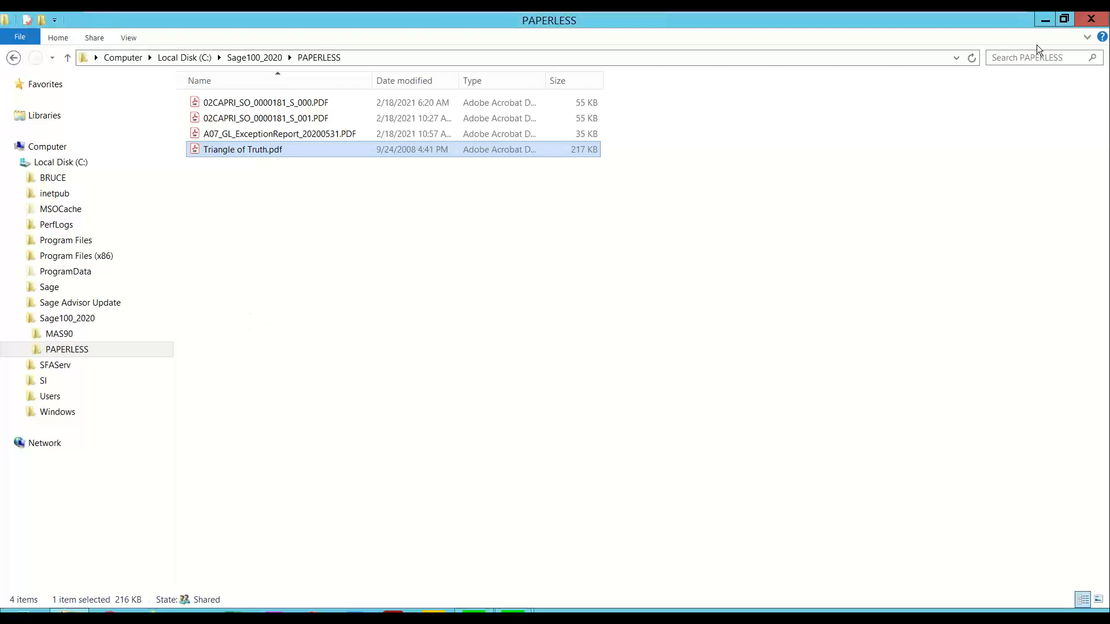
pyautogui.click(1092, 22)
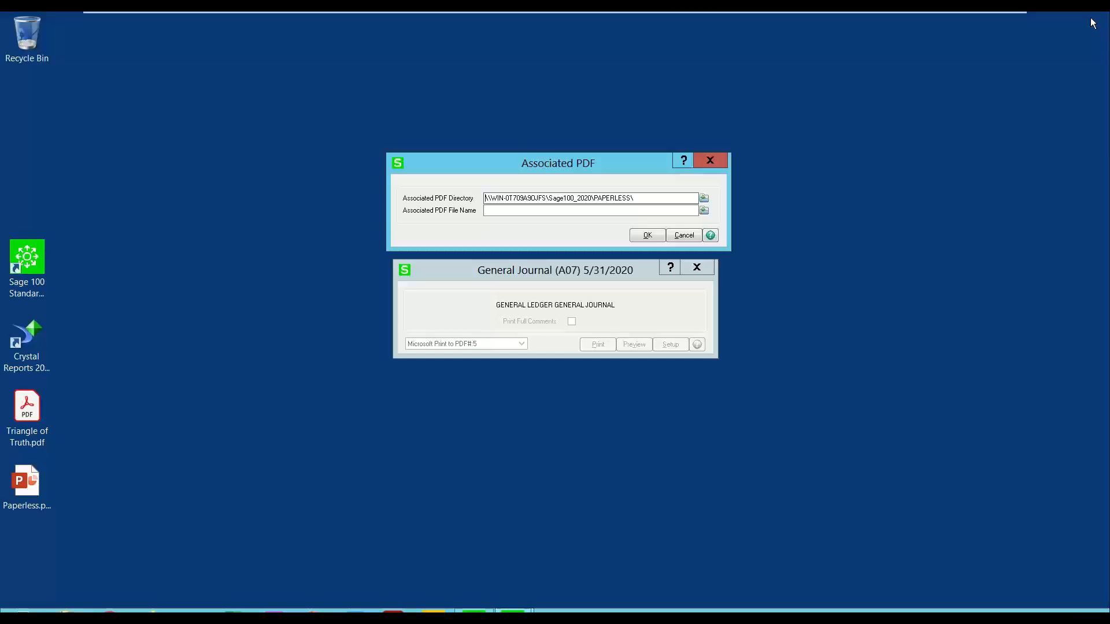
# Step: Attach Triangle of Truth.pdf as the General Journal's associated PDF, and close the printed journal without updating it
pyautogui.click(704, 210)
pyautogui.click(633, 234)
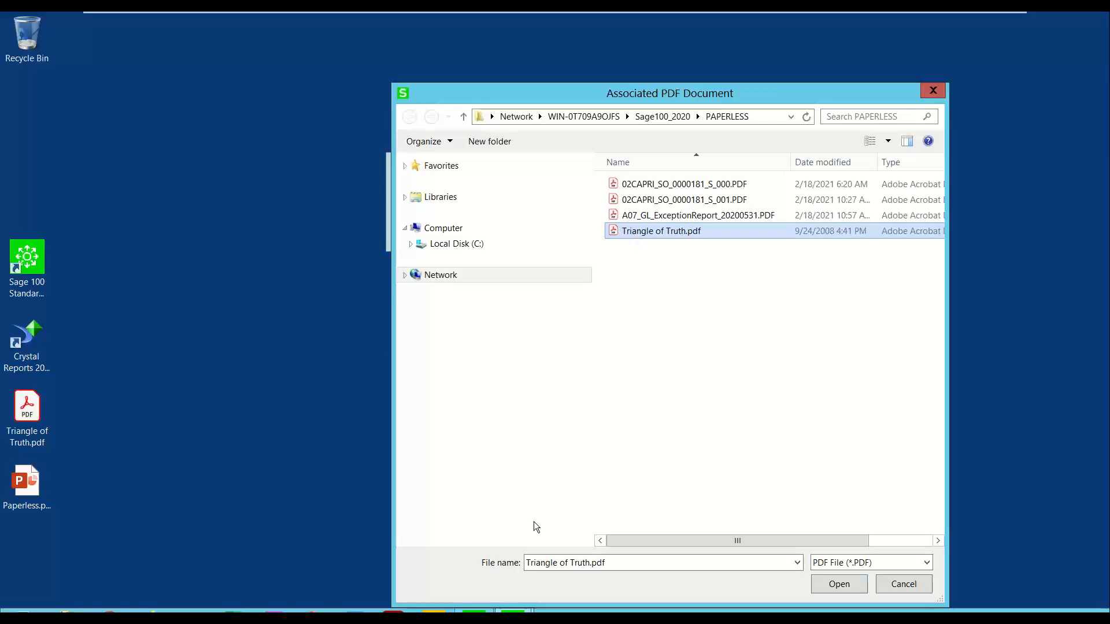
pyautogui.click(839, 586)
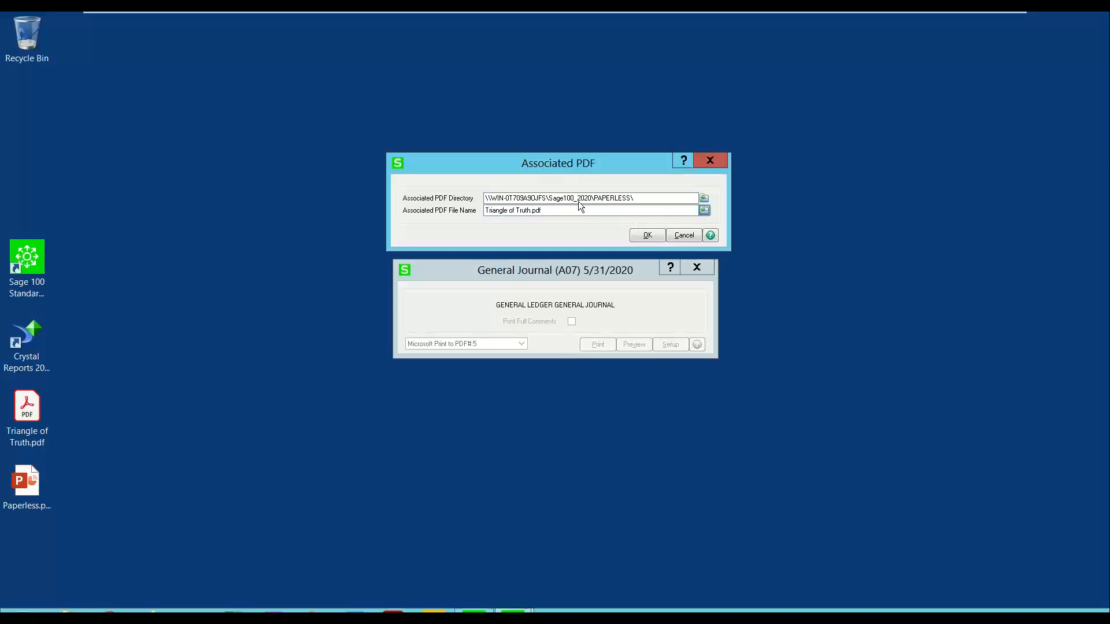
pyautogui.click(647, 235)
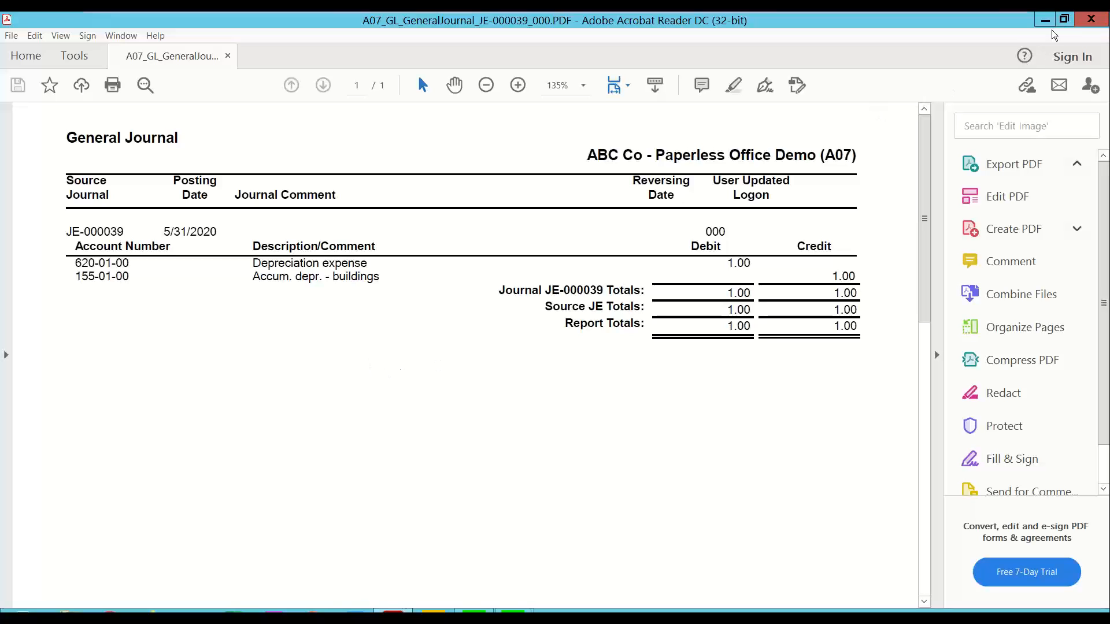
pyautogui.click(1091, 21)
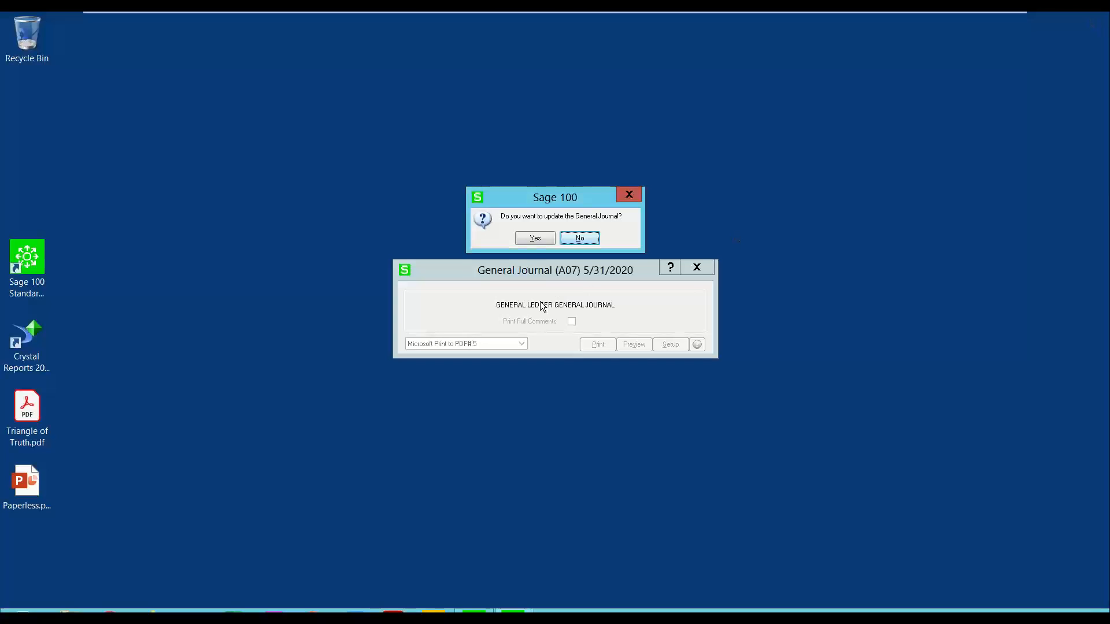
pyautogui.click(580, 238)
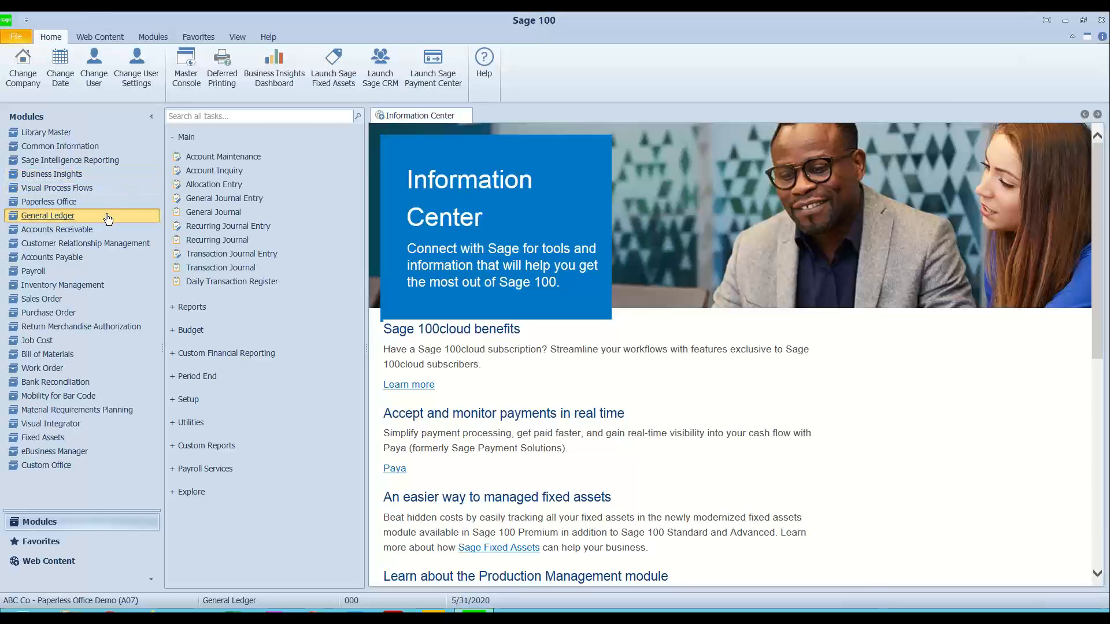
# Step: Open Paperless Office's Journal and Register Viewer, set Accounting Date From to 5/1/2020, and keep the document filter at All Documents
pyautogui.click(56, 203)
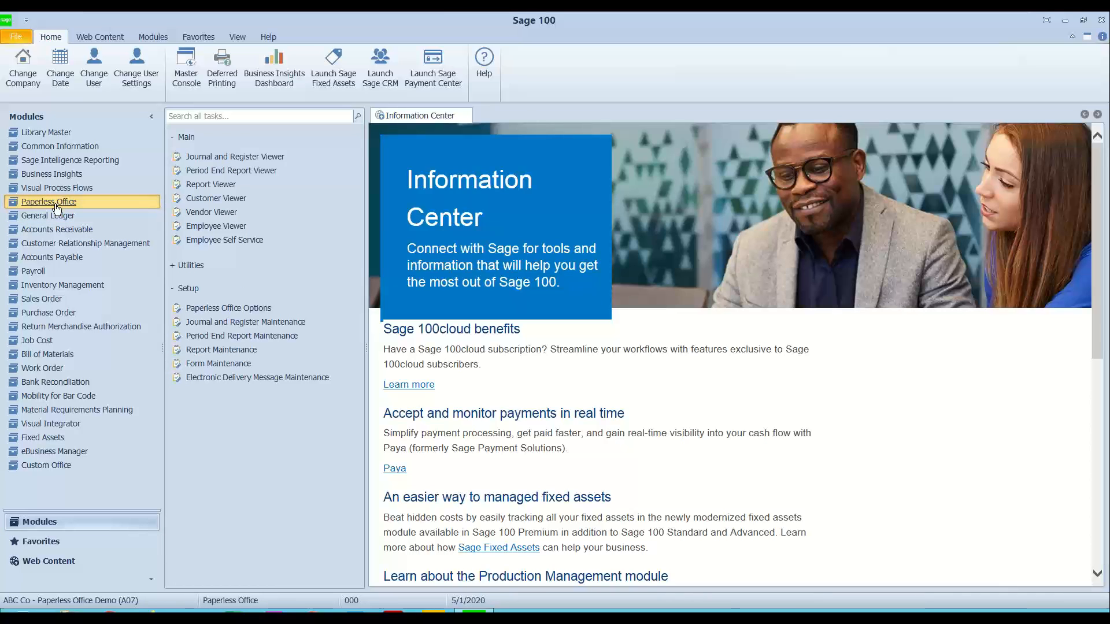
pyautogui.click(221, 155)
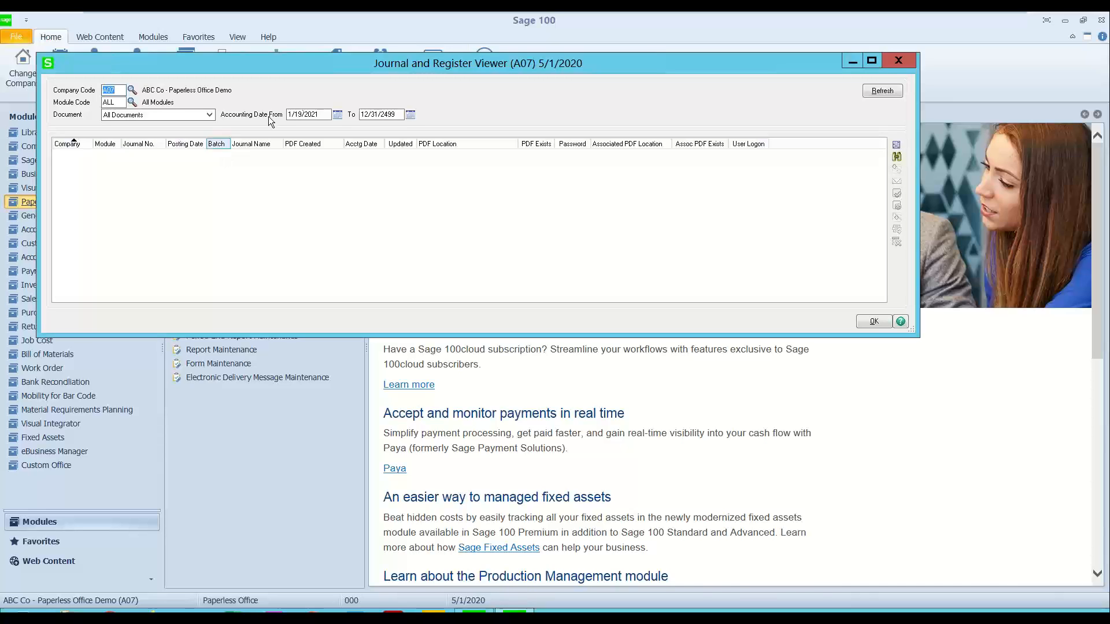
pyautogui.click(306, 115)
pyautogui.write('5/1/2020')
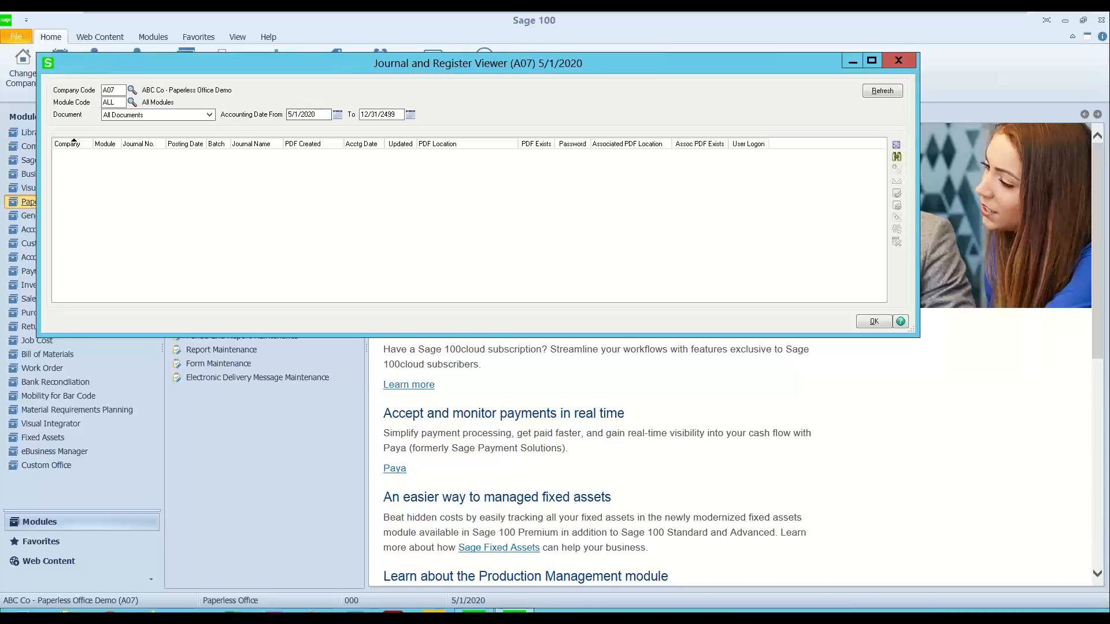
pyautogui.click(123, 116)
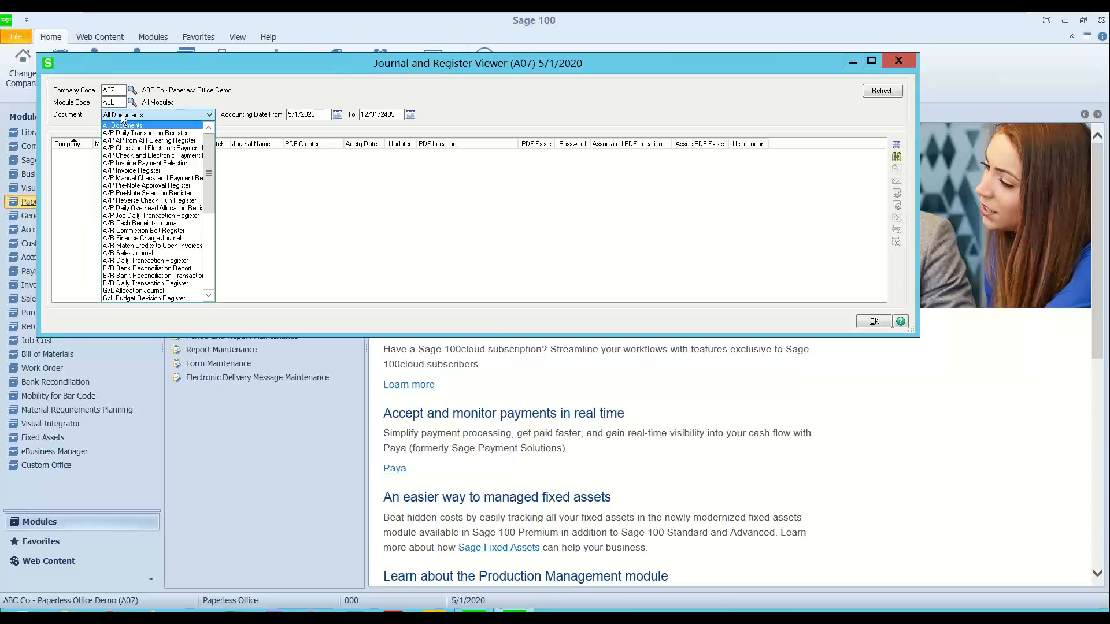
pyautogui.click(122, 117)
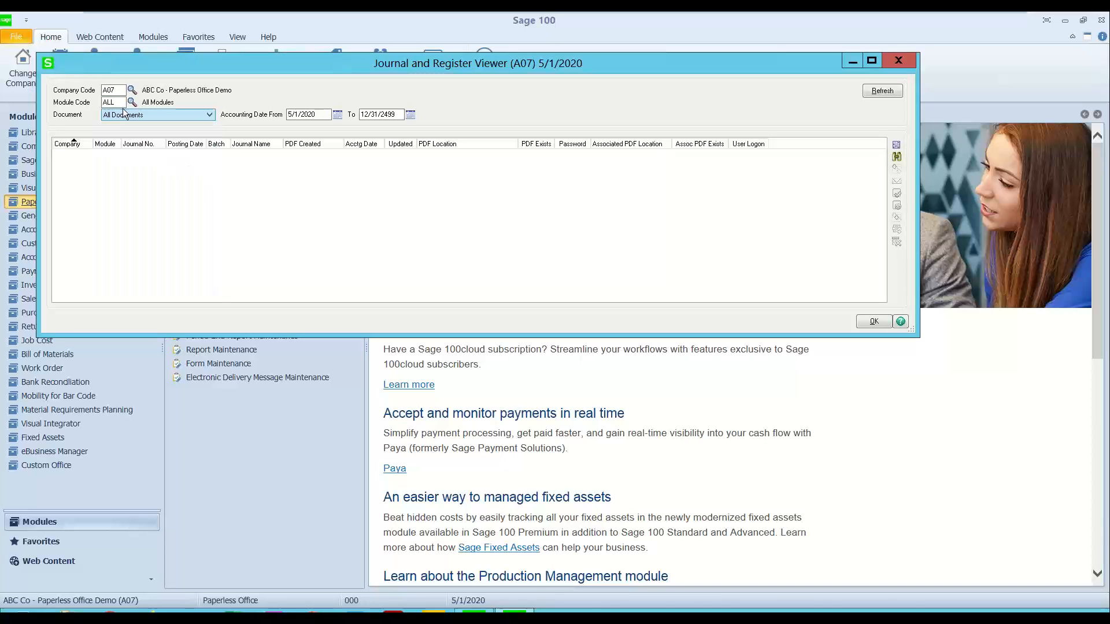
# Step: Refresh the journal list, open the General Journal's PDF to check it, and close the PDF
pyautogui.click(881, 91)
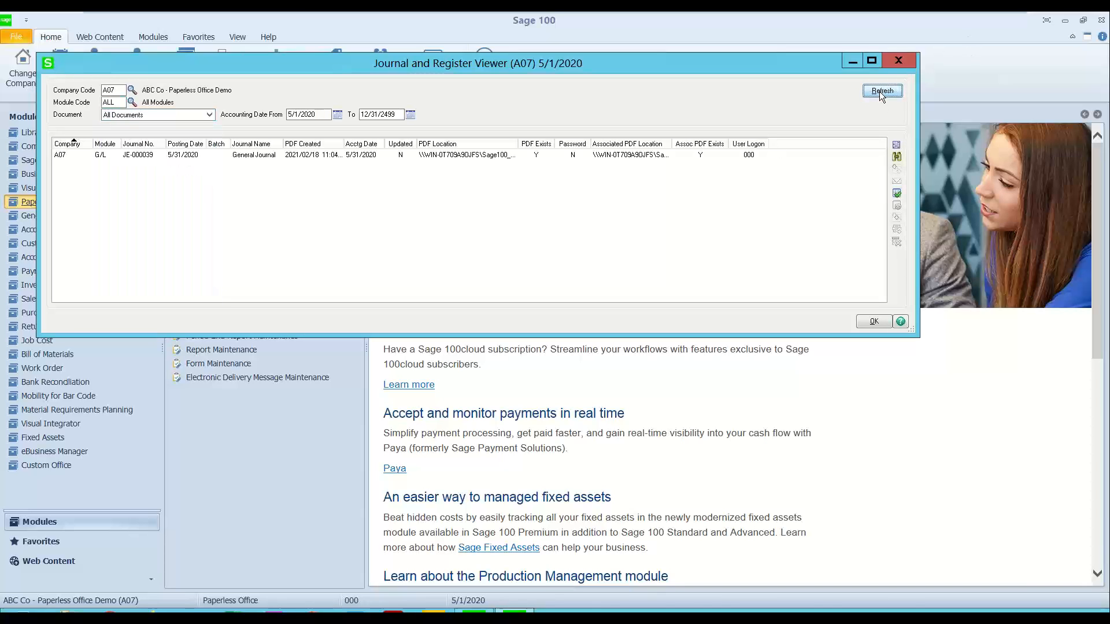
pyautogui.click(154, 155)
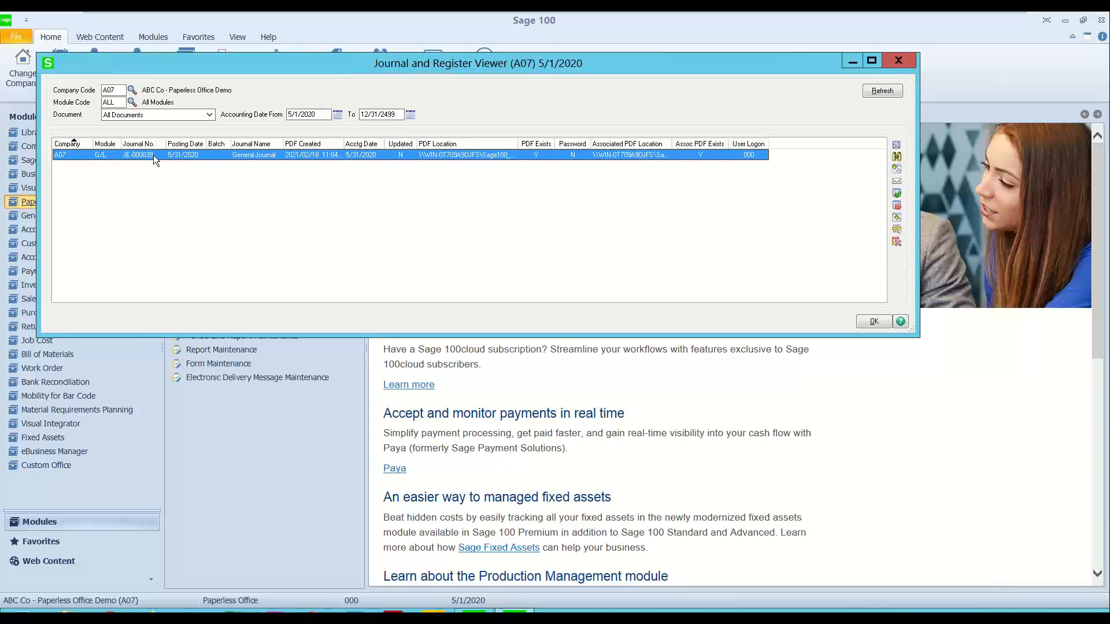
pyautogui.doubleClick(154, 155)
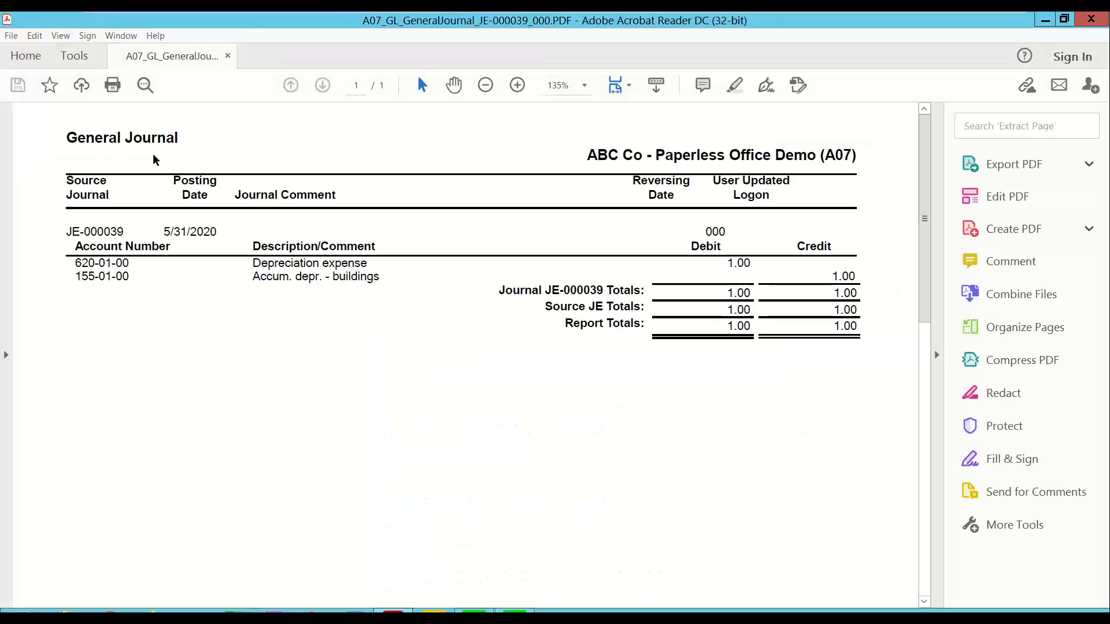
pyautogui.click(1091, 20)
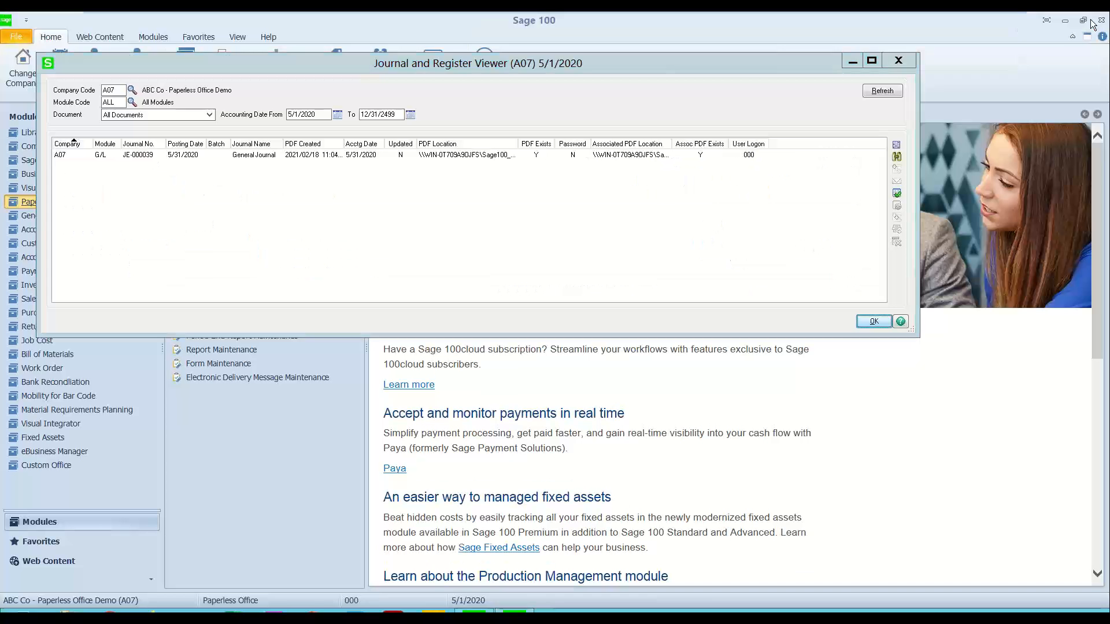
# Step: View the General Journal's associated PDF, Triangle of Truth.pdf, and close both it and the Journal and Register Viewer
pyautogui.click(570, 154)
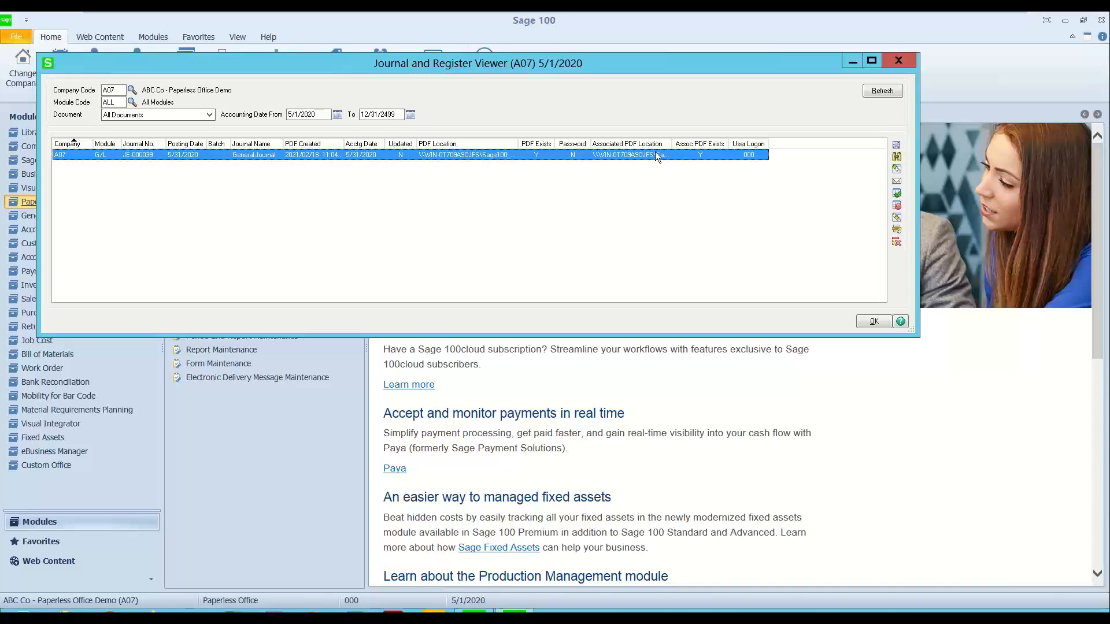
pyautogui.click(898, 218)
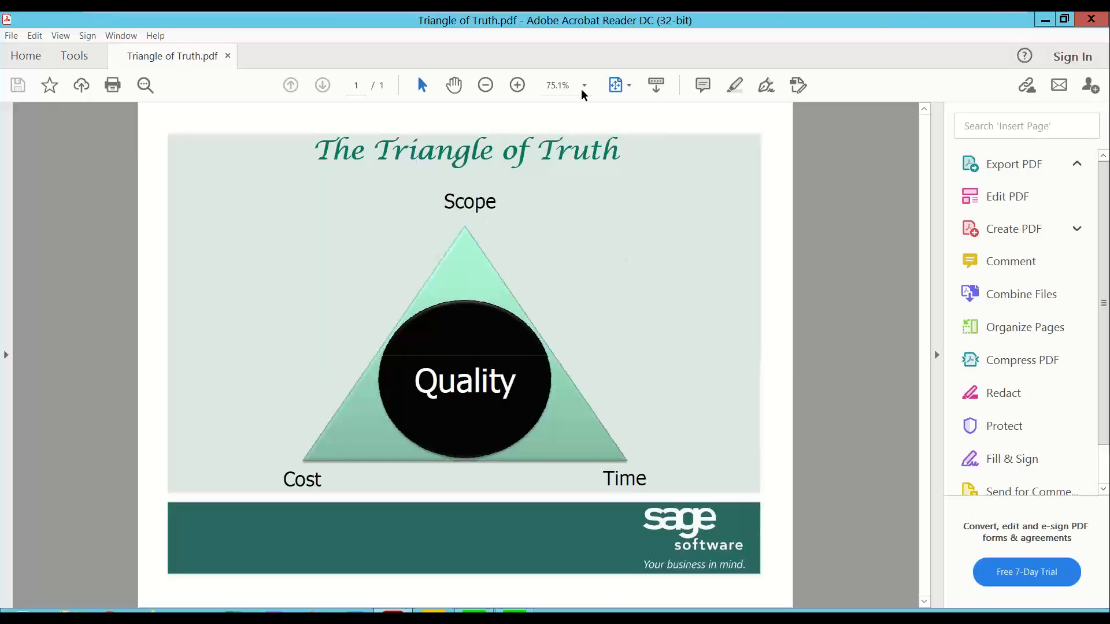
pyautogui.click(1102, 27)
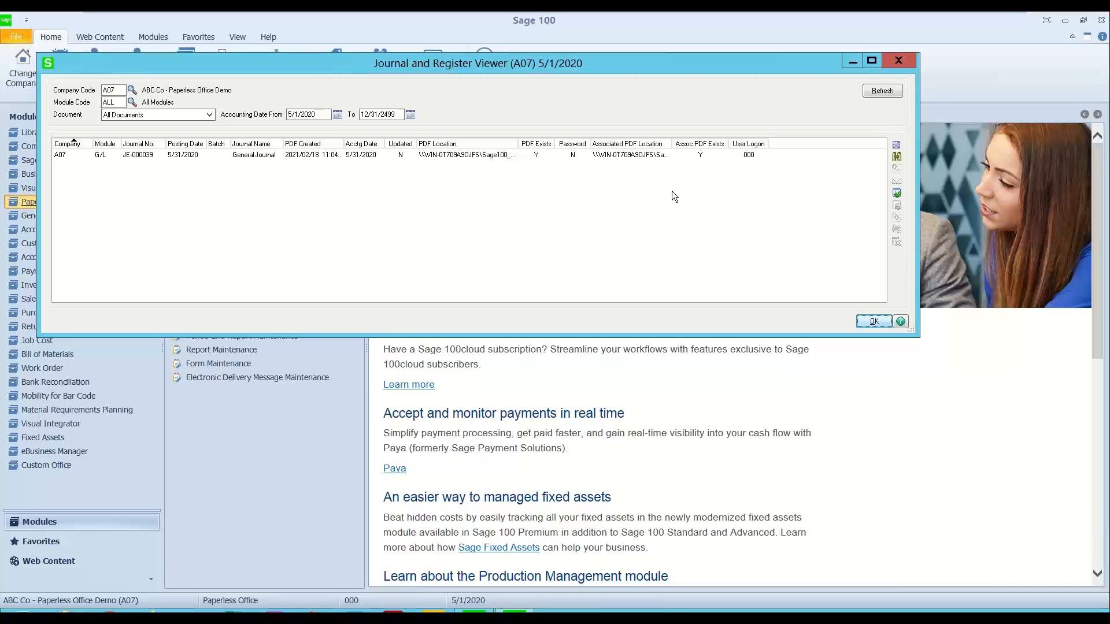
pyautogui.click(898, 61)
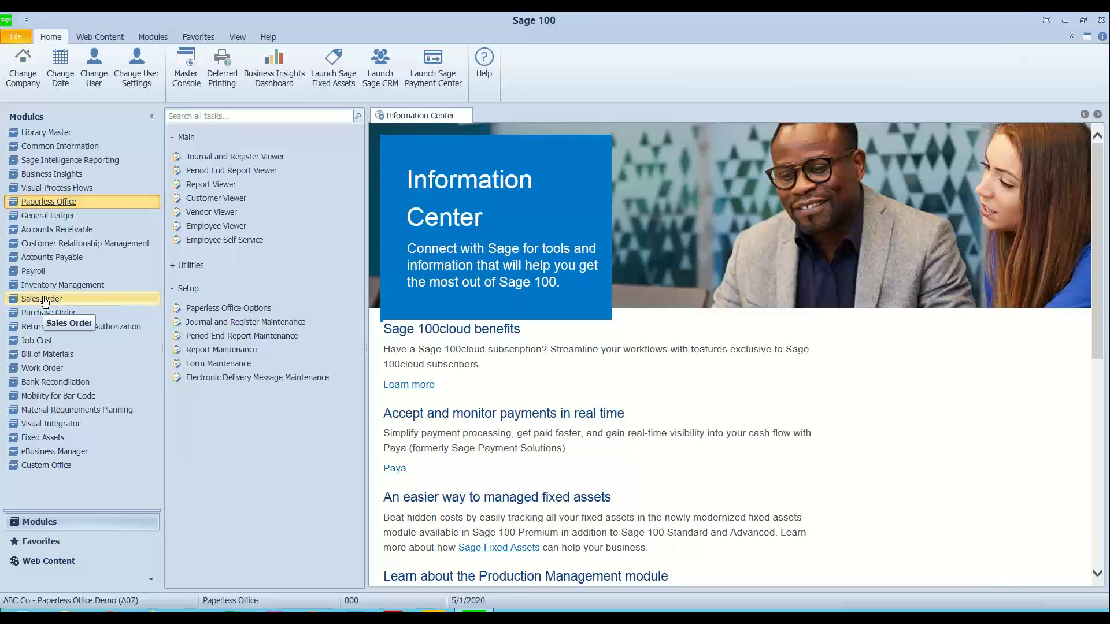
# Step: Open Paperless Office's Form Maintenance and load the record for All Companies, All Modules and All Documents
pyautogui.click(185, 289)
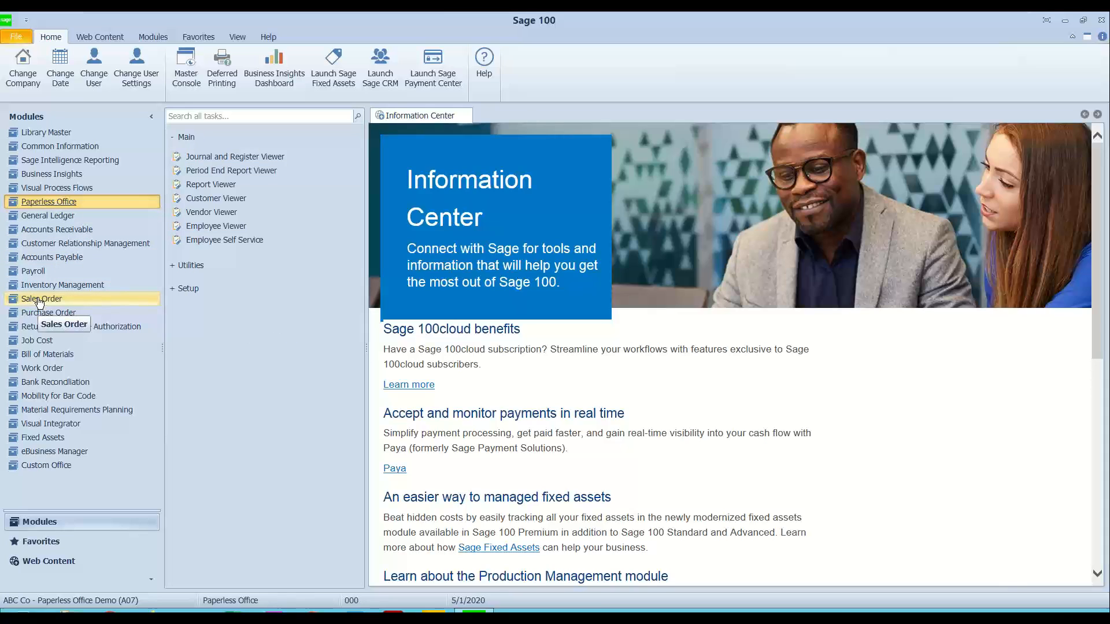
pyautogui.click(183, 139)
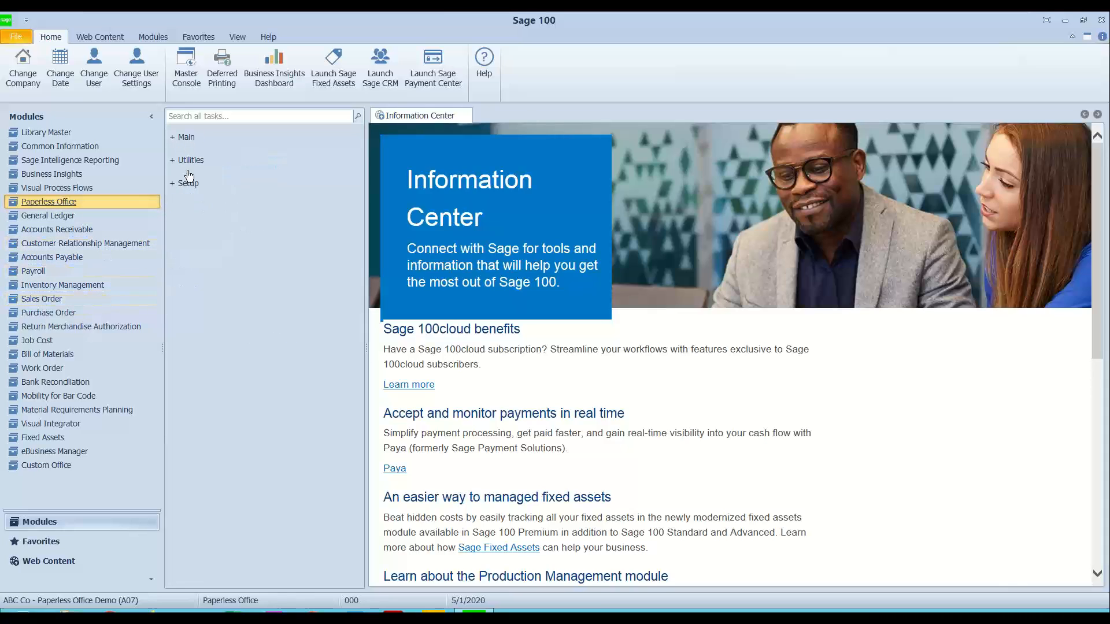
pyautogui.click(184, 182)
pyautogui.click(218, 258)
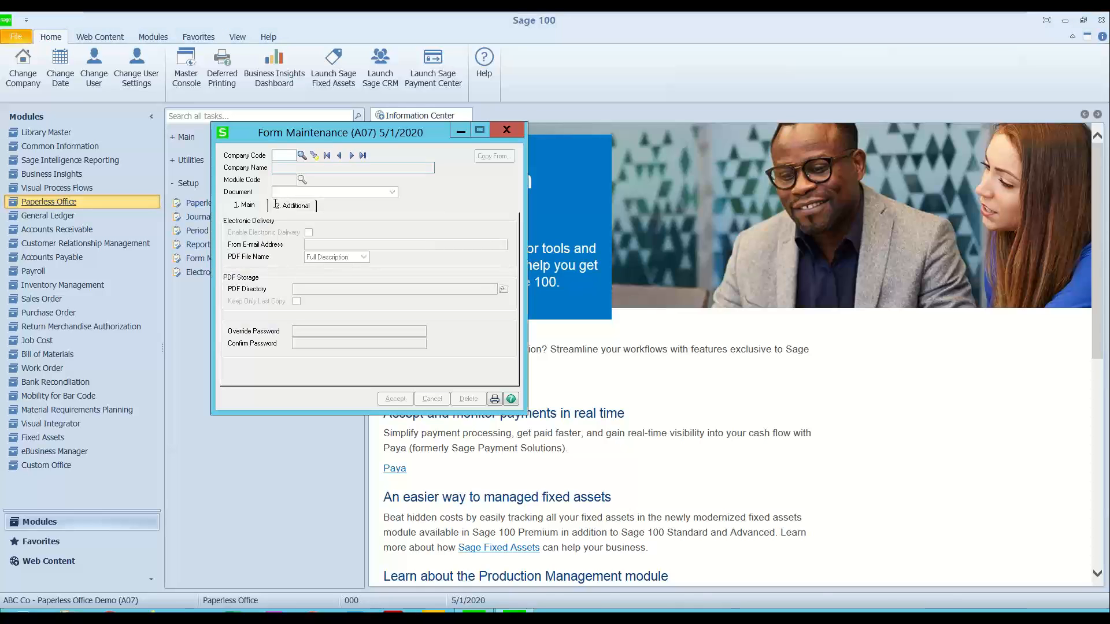
pyautogui.click(314, 154)
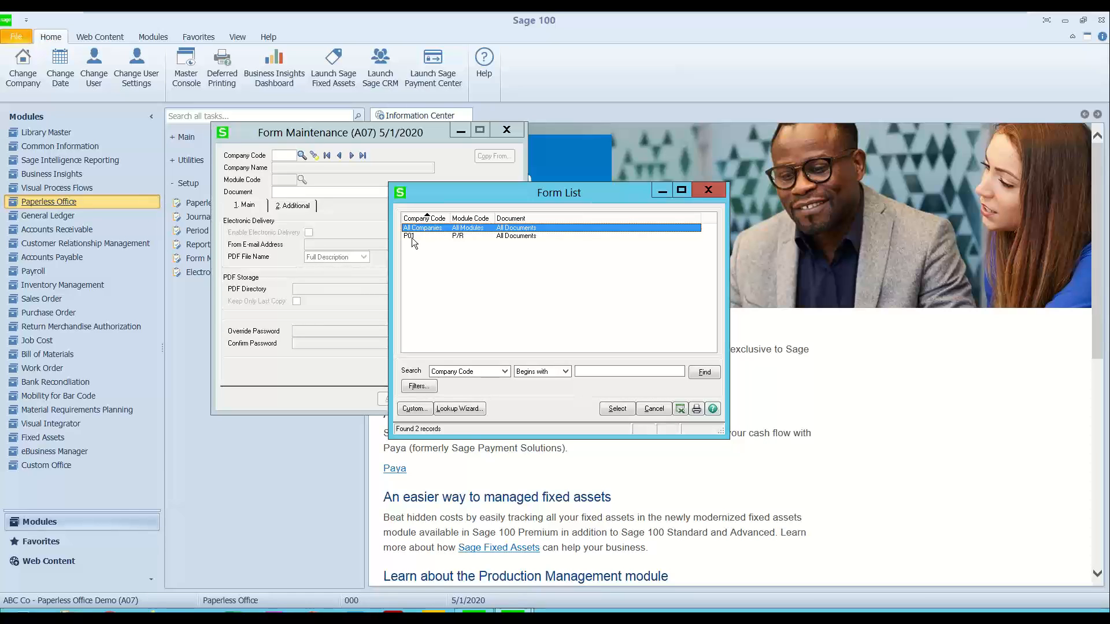
pyautogui.click(412, 237)
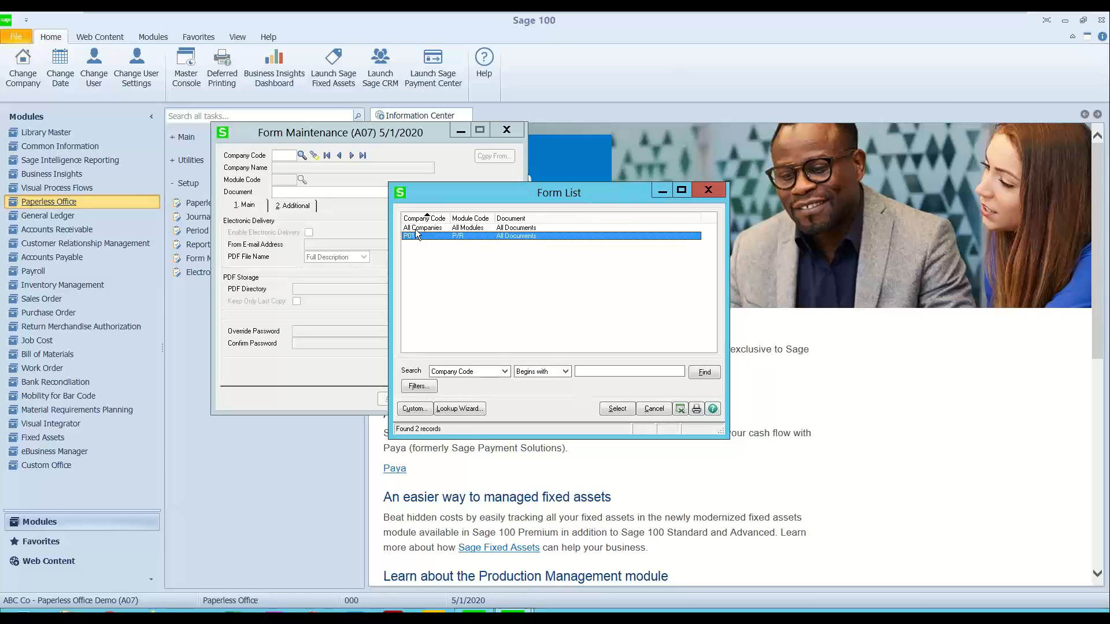
pyautogui.click(415, 229)
pyautogui.doubleClick(415, 229)
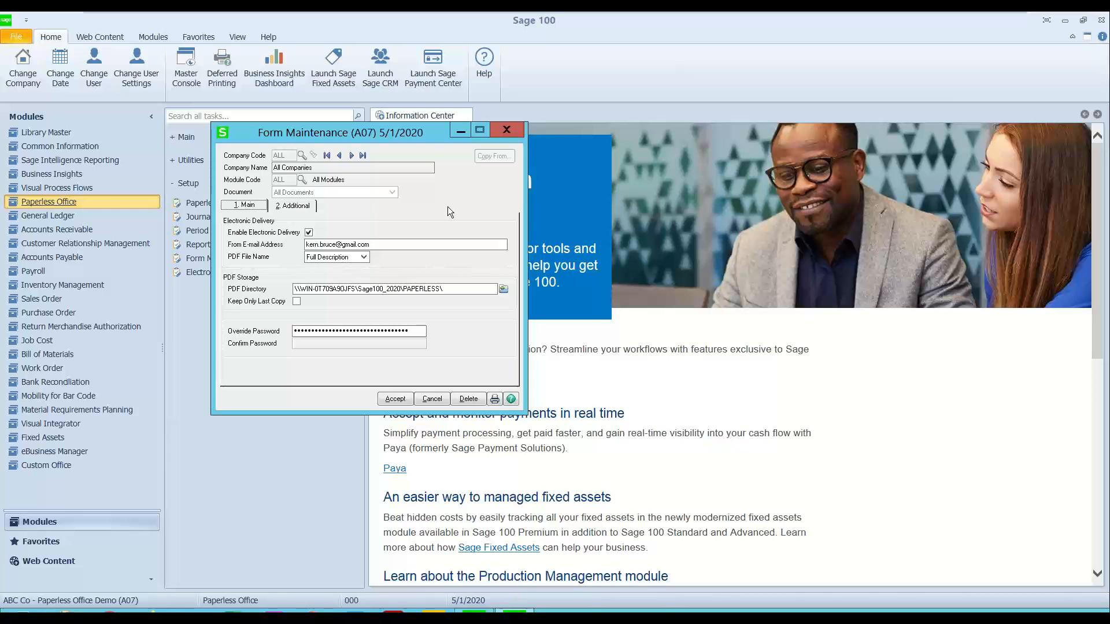
# Step: Examine the From E-mail Address in the form's electronic delivery settings and close Form Maintenance without changes
pyautogui.moveTo(397, 248); pyautogui.dragTo(292, 249)
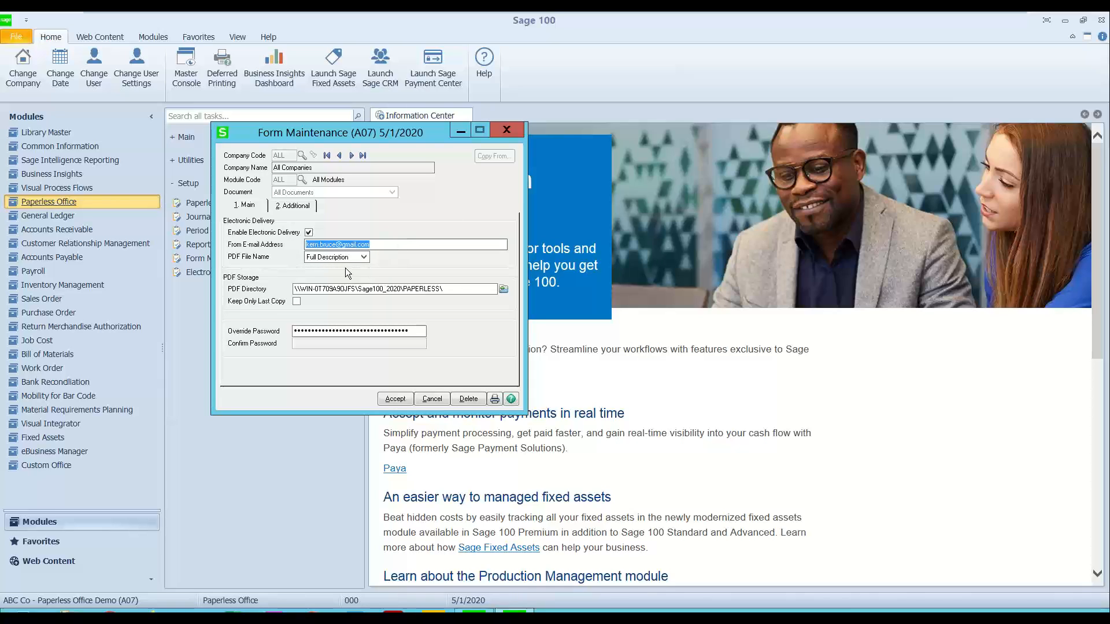
pyautogui.click(384, 243)
pyautogui.click(505, 131)
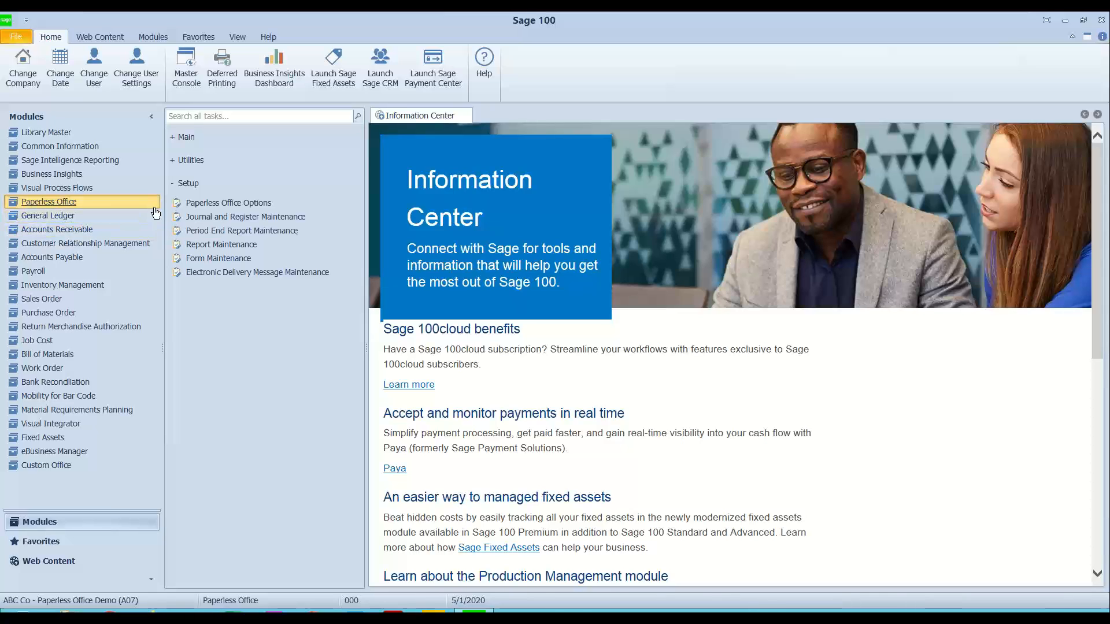
# Step: Review the Sales Order message for company A07 and its merge fields in Electronic Delivery Message Maintenance, and close it
pyautogui.click(225, 274)
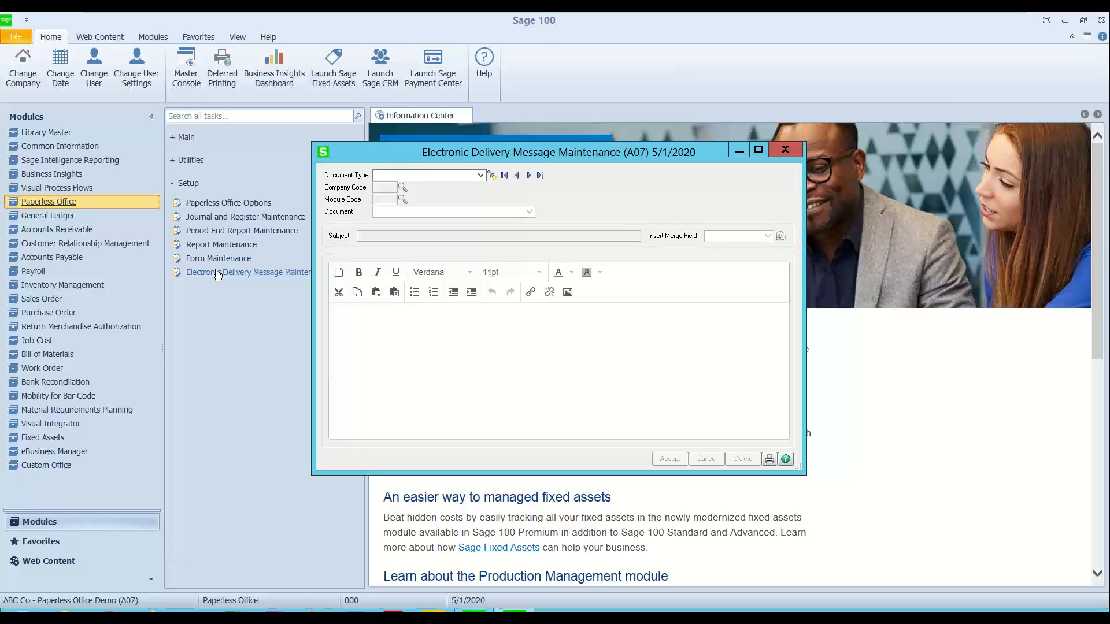
pyautogui.click(491, 175)
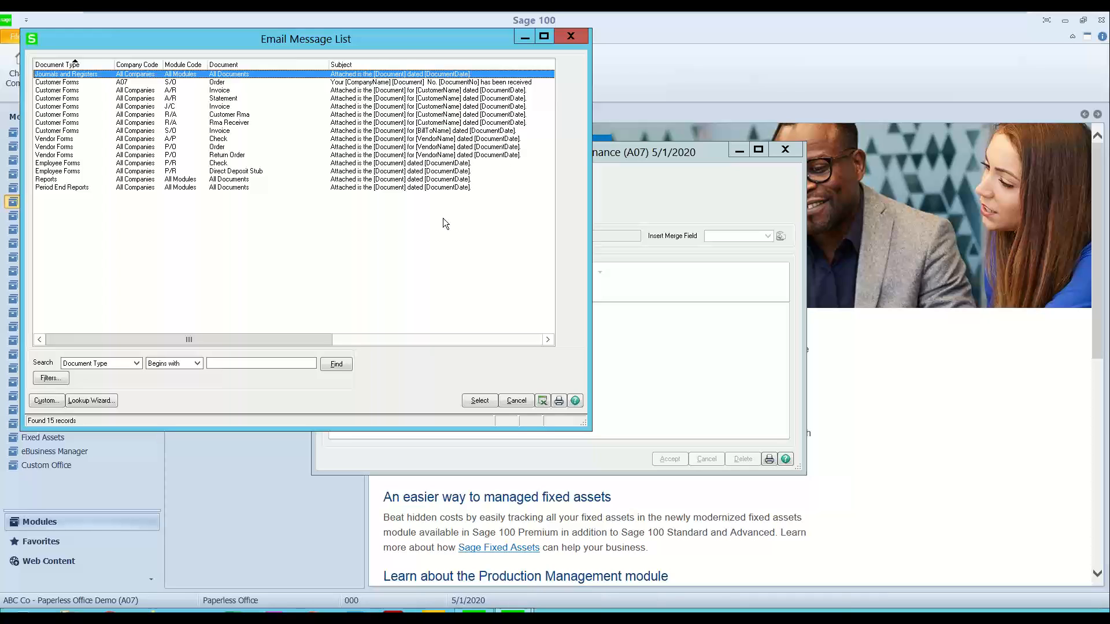
pyautogui.press('Down')
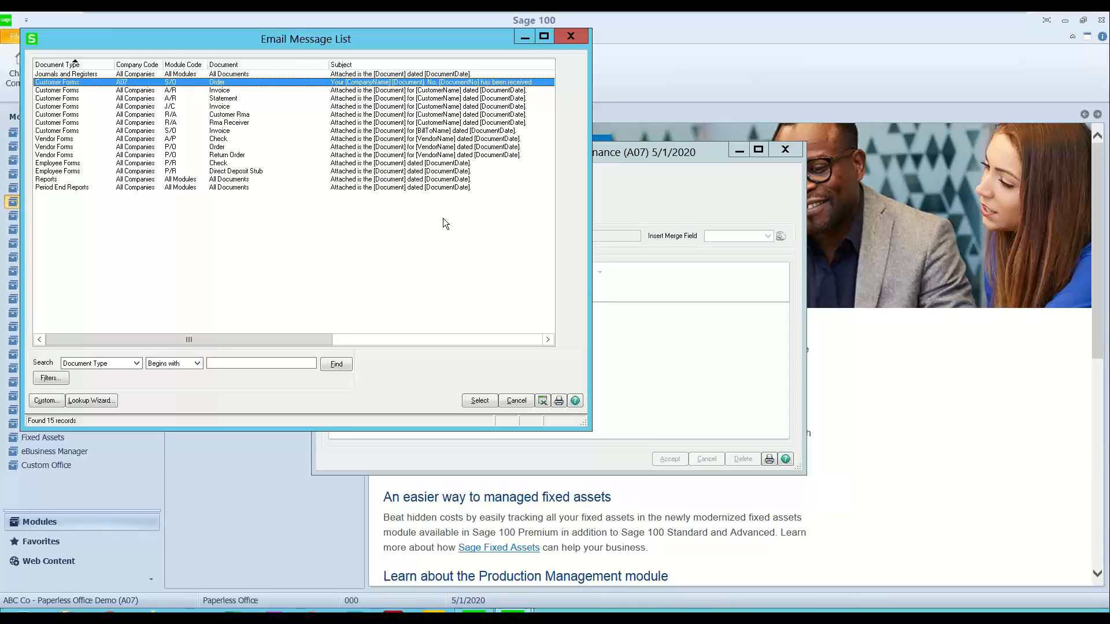
pyautogui.press('Return')
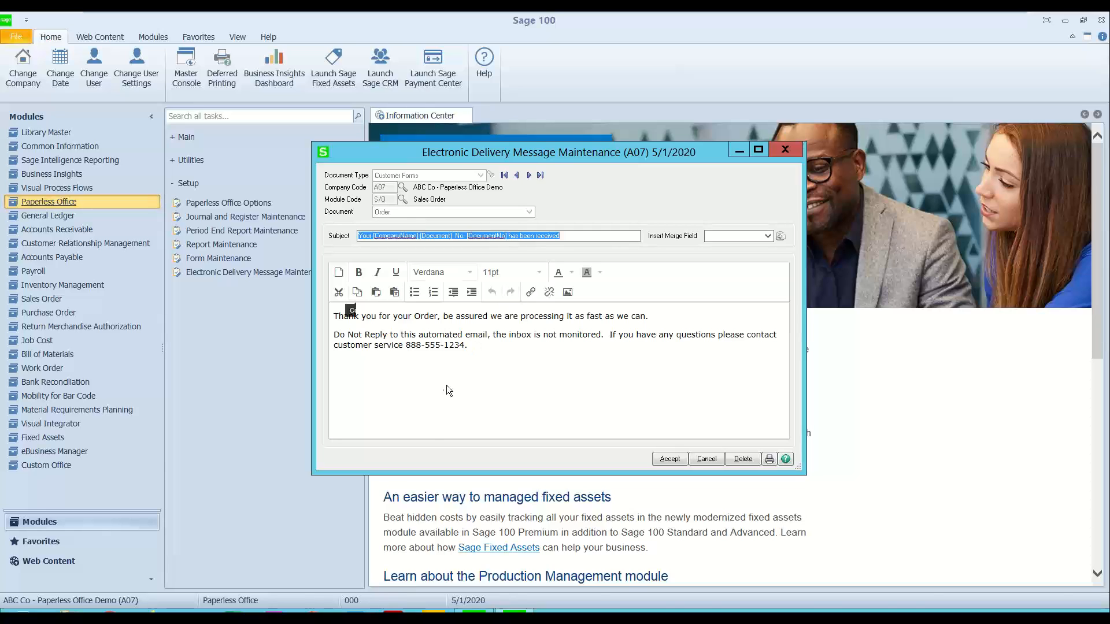
pyautogui.click(768, 234)
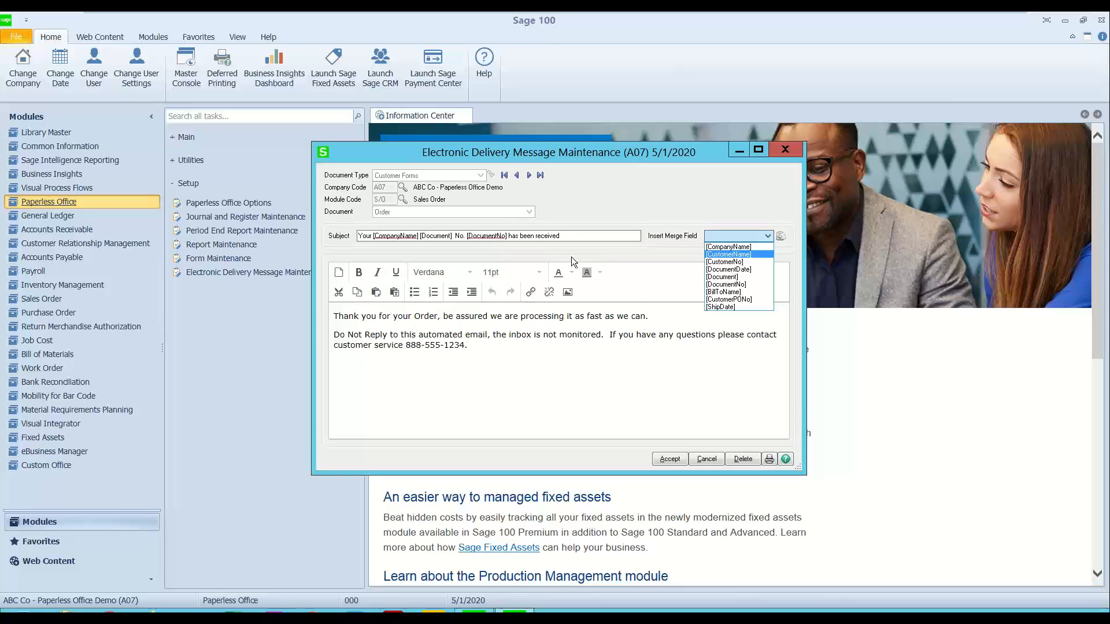
pyautogui.click(356, 327)
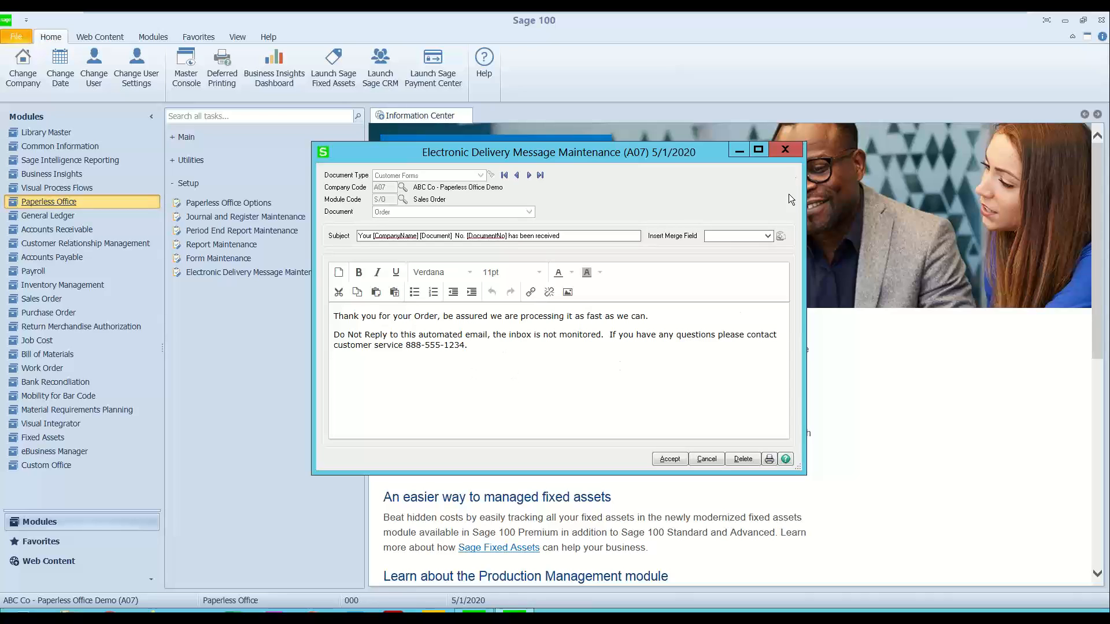
pyautogui.click(787, 151)
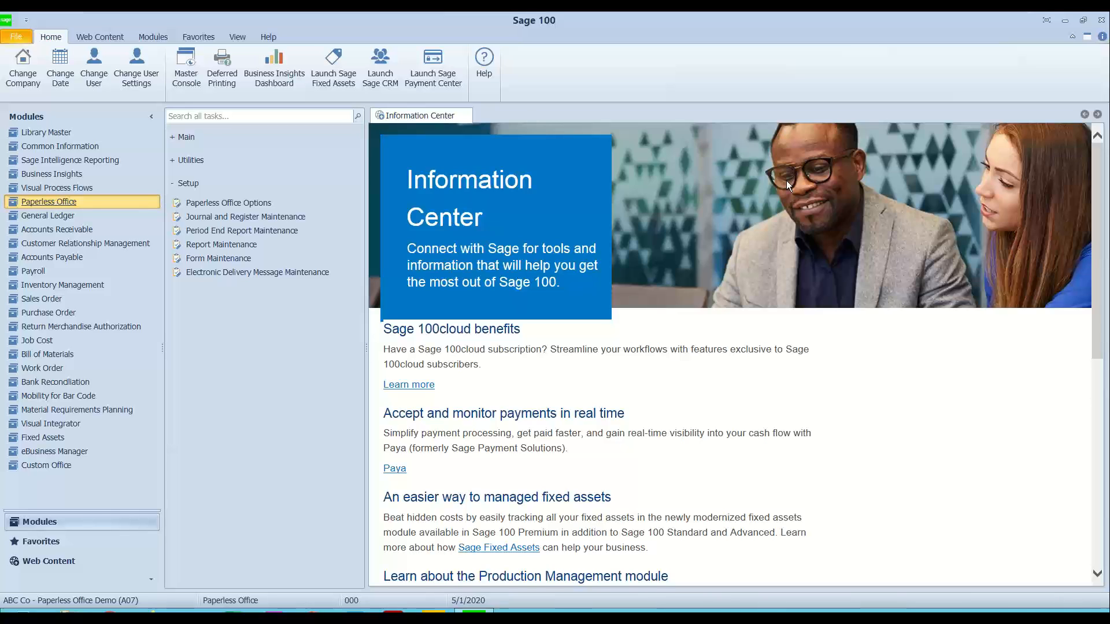
# Step: Open the Accounts Receivable module with the accounting date 5/1/2020
pyautogui.click(99, 230)
pyautogui.write('5/')
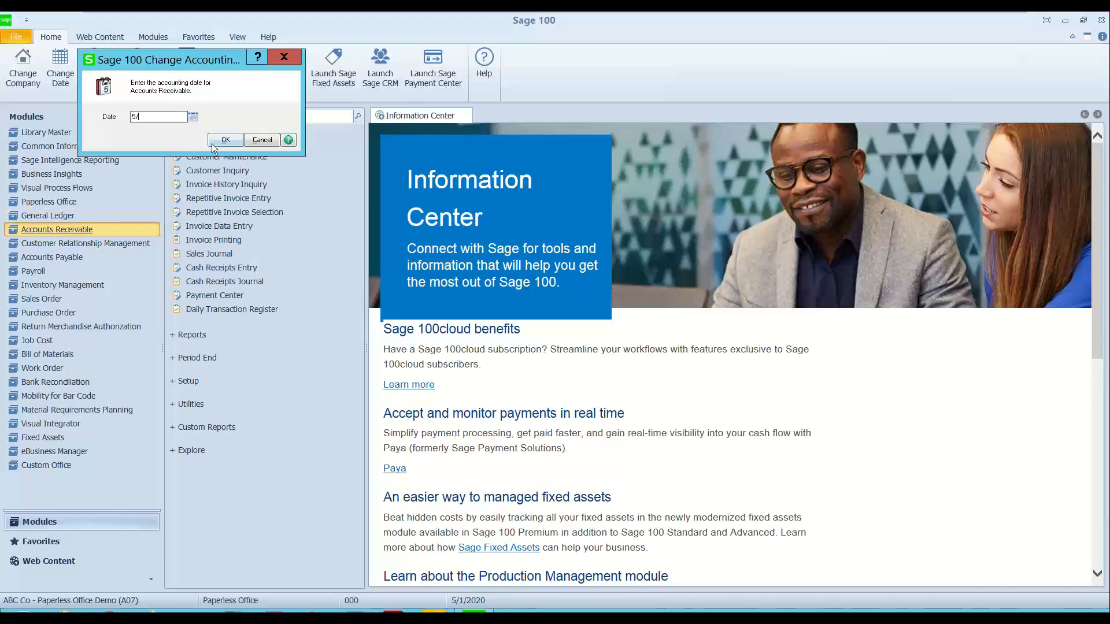
pyautogui.write('1/2020')
pyautogui.click(225, 140)
# Step: Open Customer Maintenance and load the Capri Sailing Ships record from the customer list
pyautogui.click(216, 157)
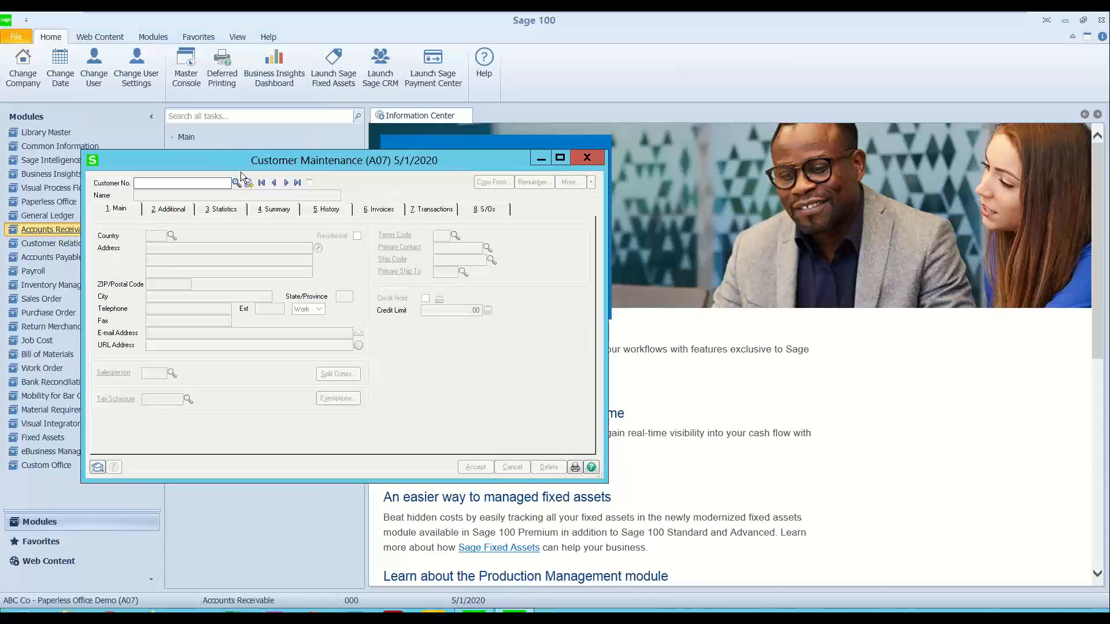
pyautogui.click(236, 184)
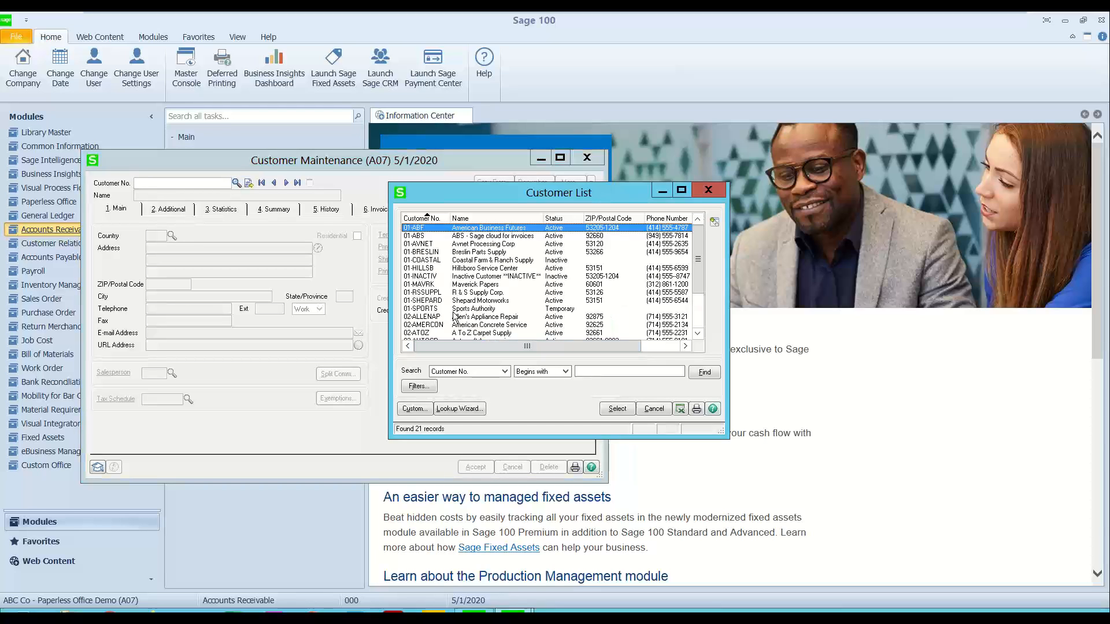
pyautogui.scroll(-1, 447, 307)
pyautogui.click(422, 334)
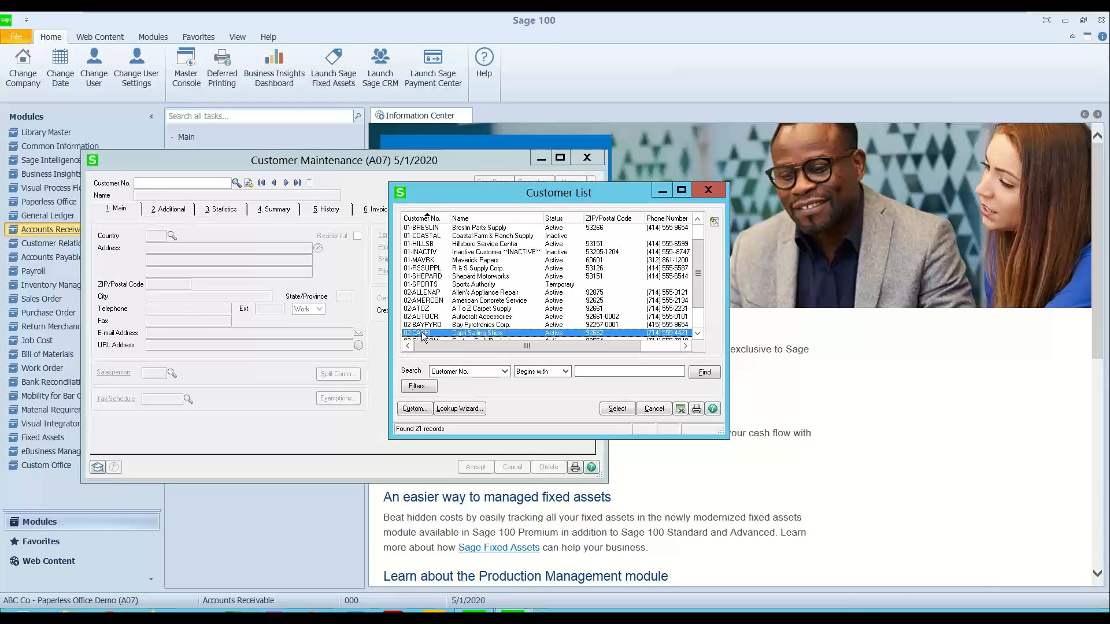
pyautogui.click(617, 409)
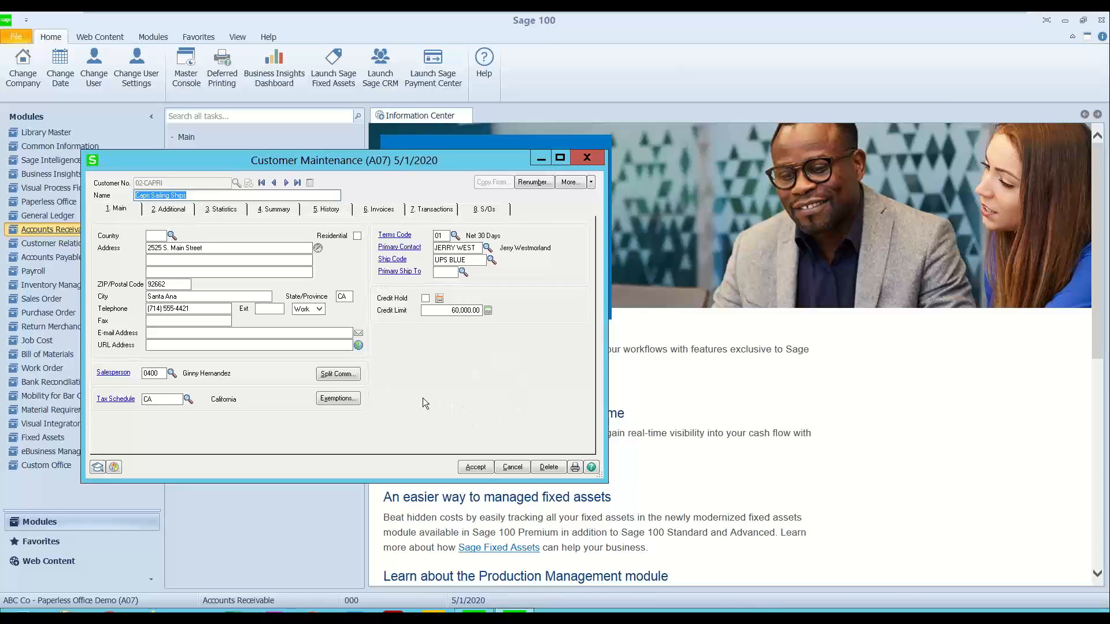
# Step: Open the paperless delivery options for Capri Sailing Ships and choose S/O Order as the document
pyautogui.click(592, 181)
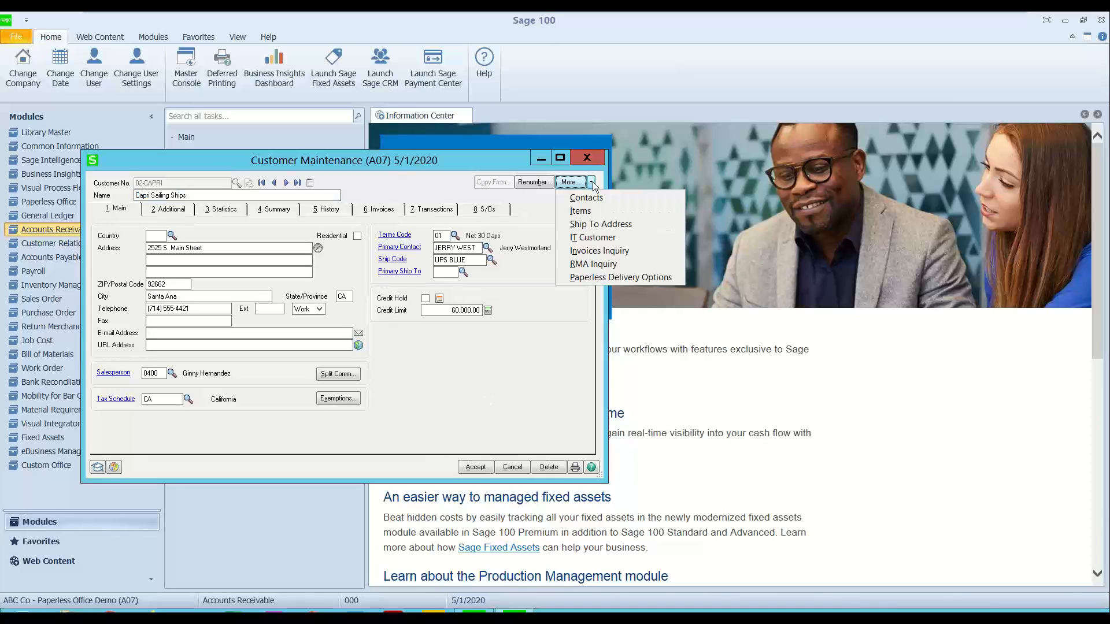
pyautogui.click(641, 276)
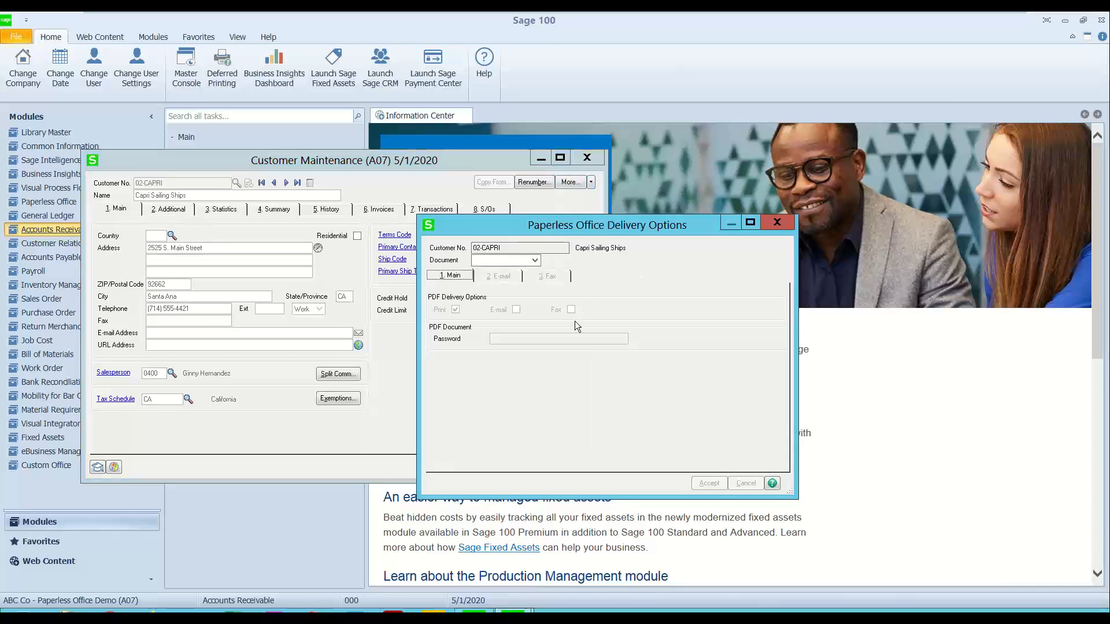
pyautogui.click(535, 261)
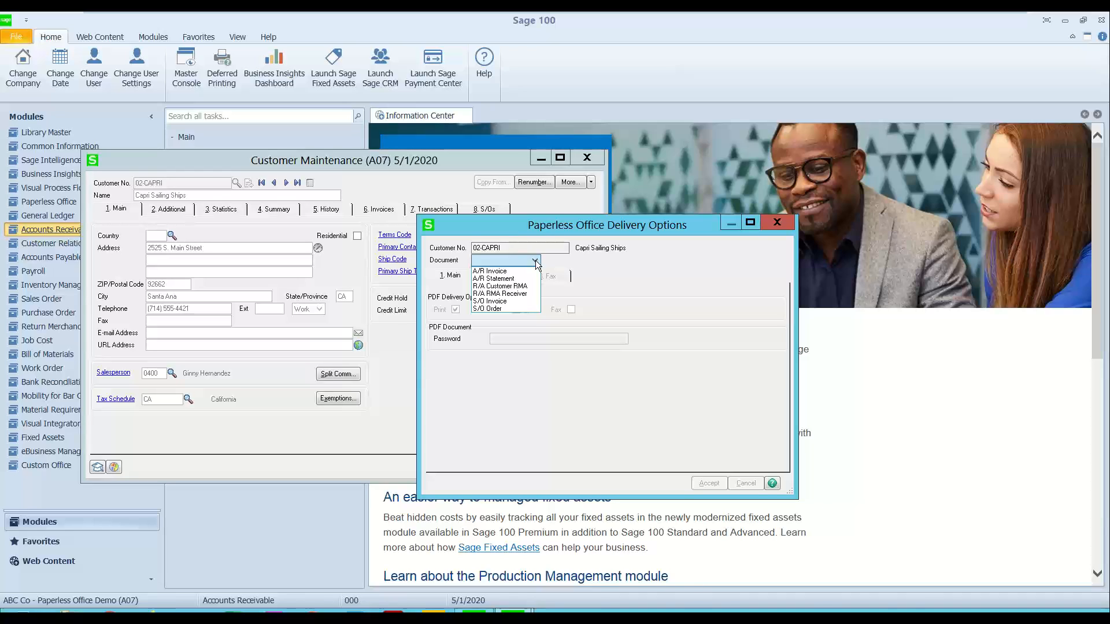
pyautogui.click(500, 314)
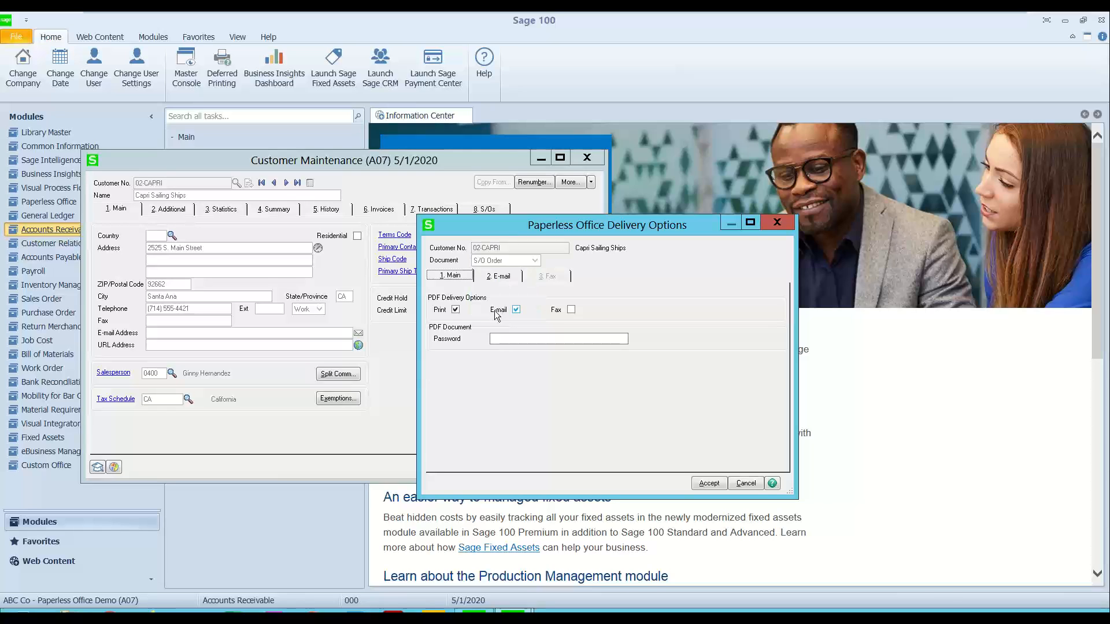
# Step: Review the e-mail delivery settings of the S/O Order document for Capri Sailing Ships
pyautogui.click(516, 310)
pyautogui.click(491, 277)
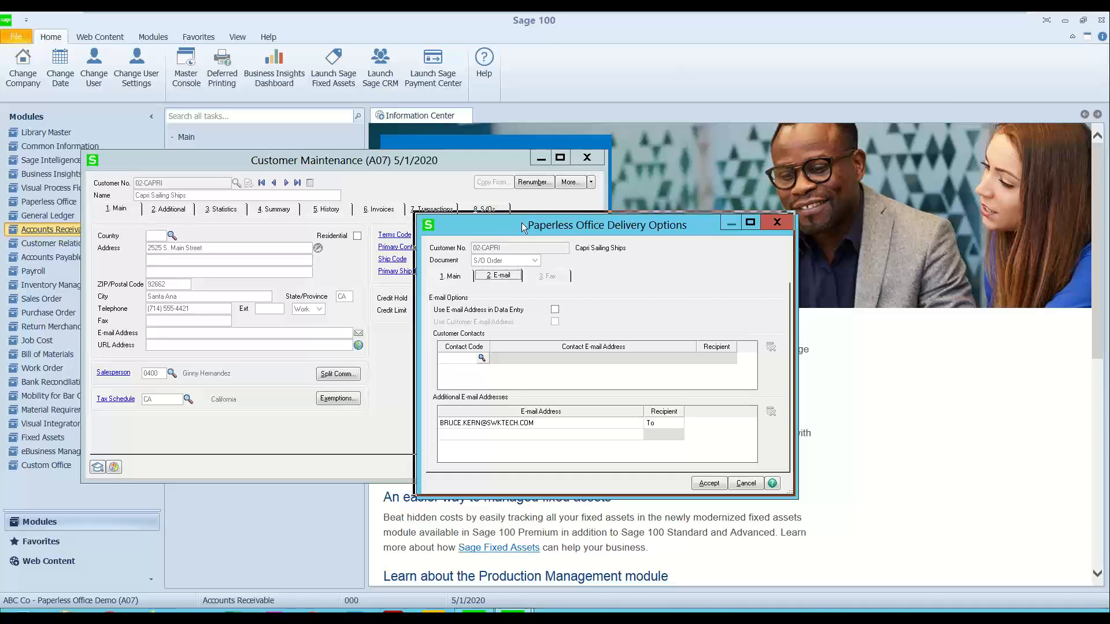
pyautogui.moveTo(525, 225); pyautogui.dragTo(489, 176)
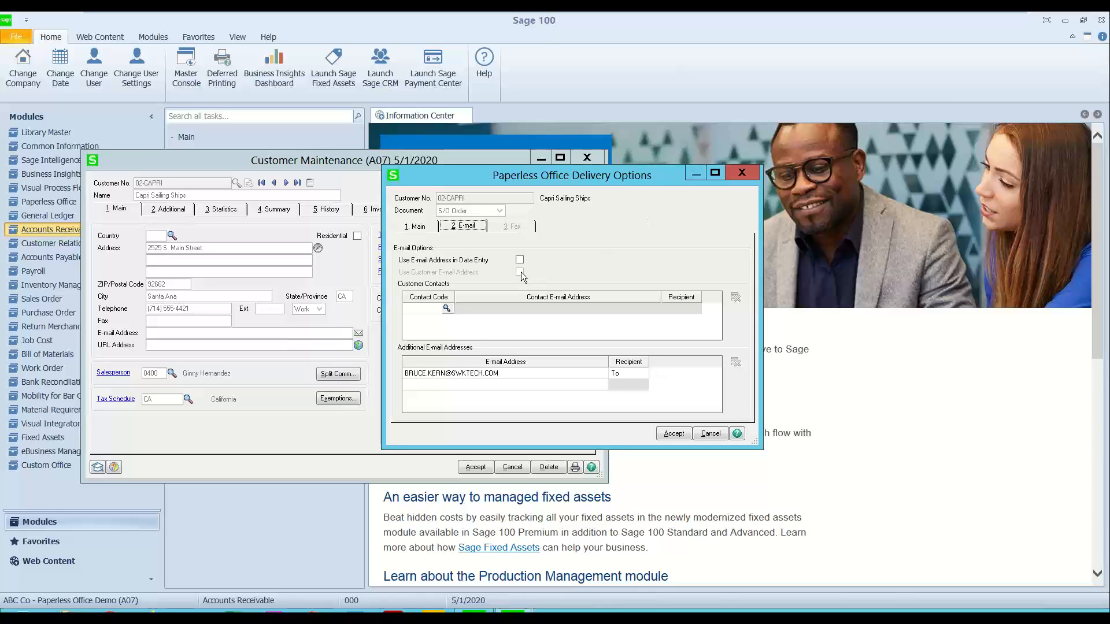
# Step: Try adding the listed customer contact as a To recipient for the S/O Order document, and delete that contact row again
pyautogui.click(419, 311)
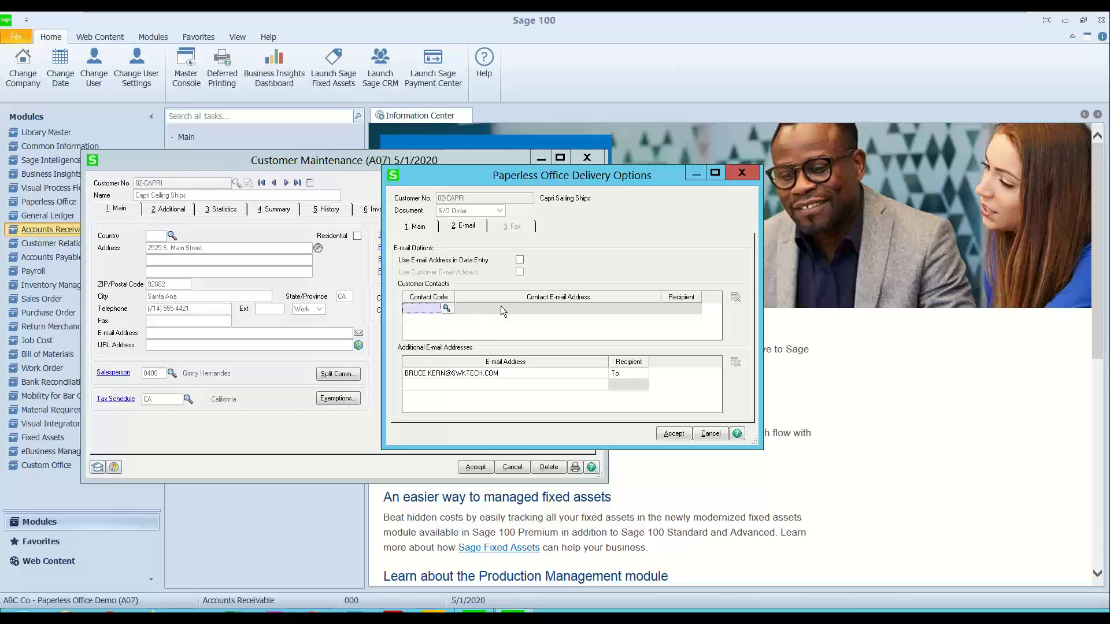
pyautogui.click(446, 309)
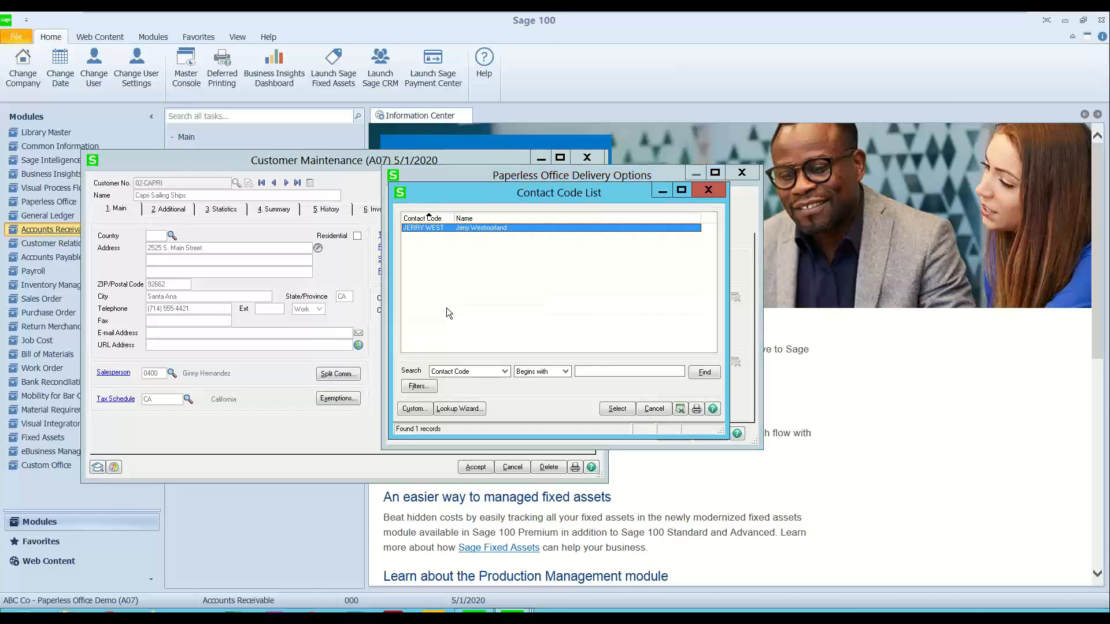
pyautogui.doubleClick(424, 228)
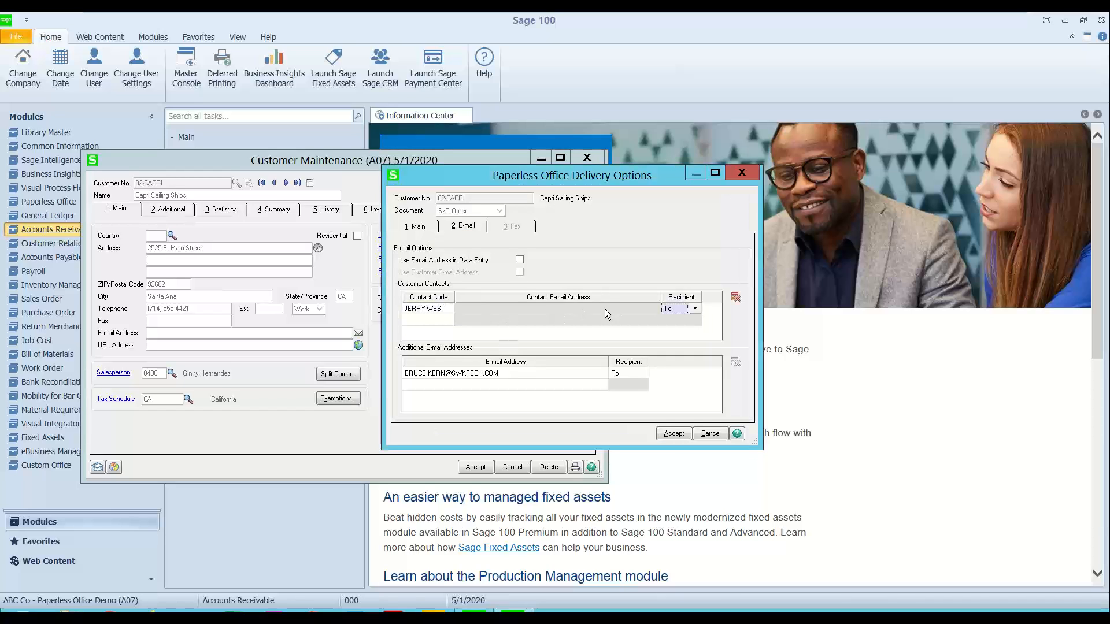
pyautogui.click(422, 308)
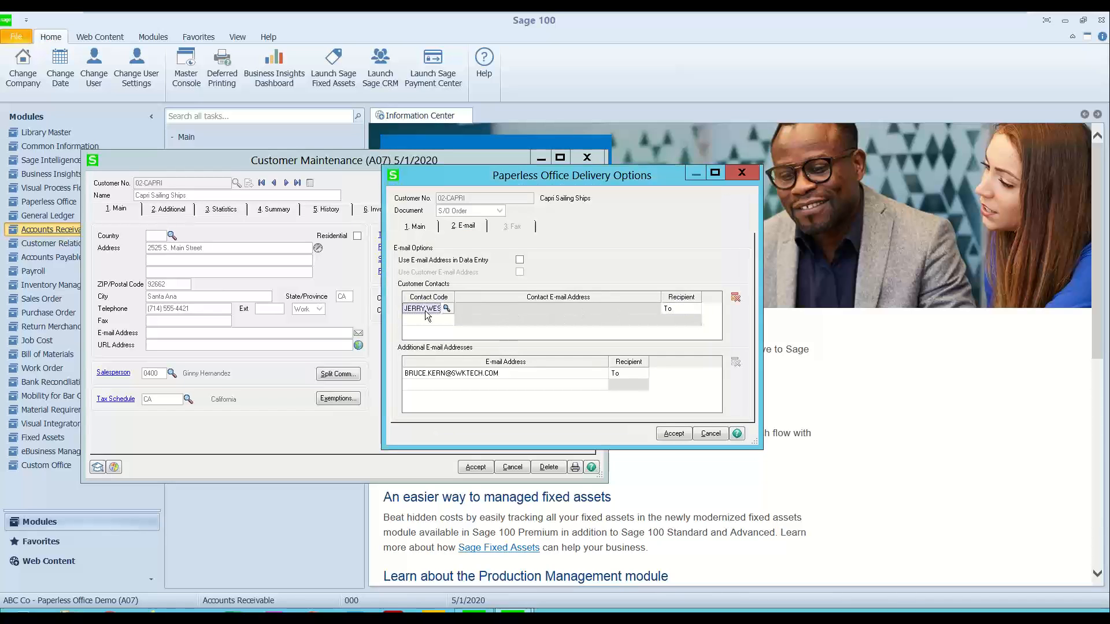
pyautogui.click(736, 297)
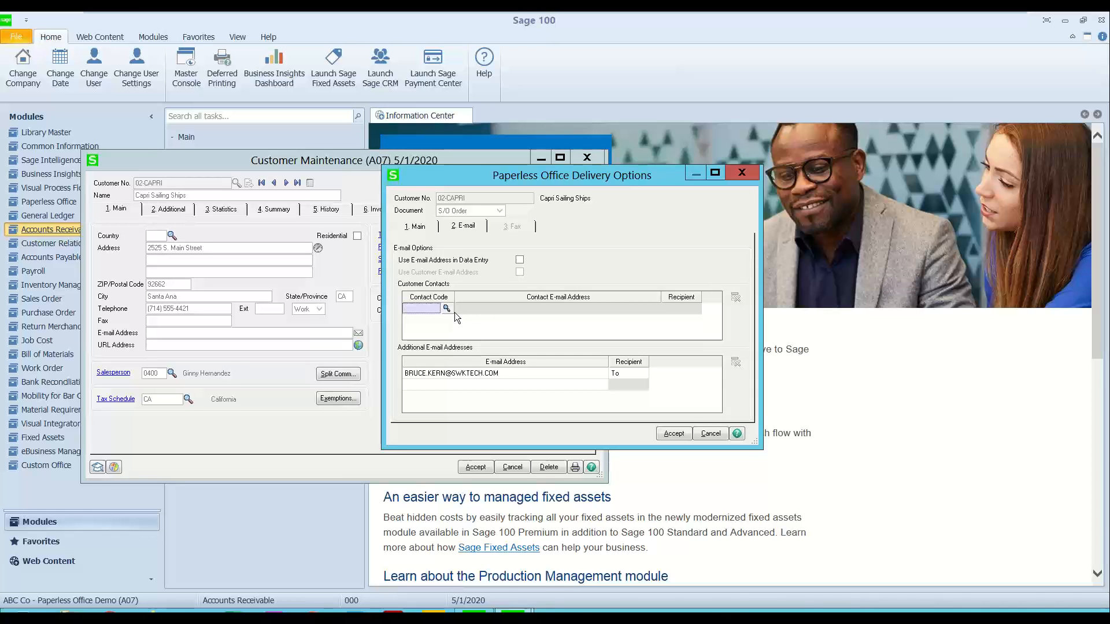
# Step: Check the additional e-mail addresses for the S/O Order document, and close the delivery options and the customer record
pyautogui.click(536, 375)
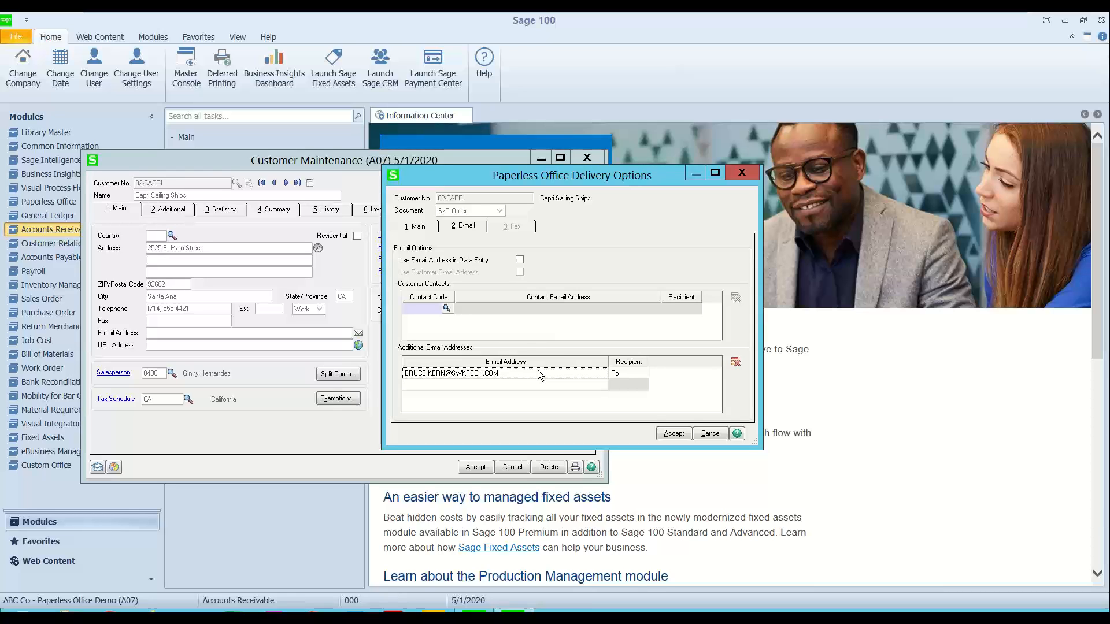
pyautogui.click(522, 383)
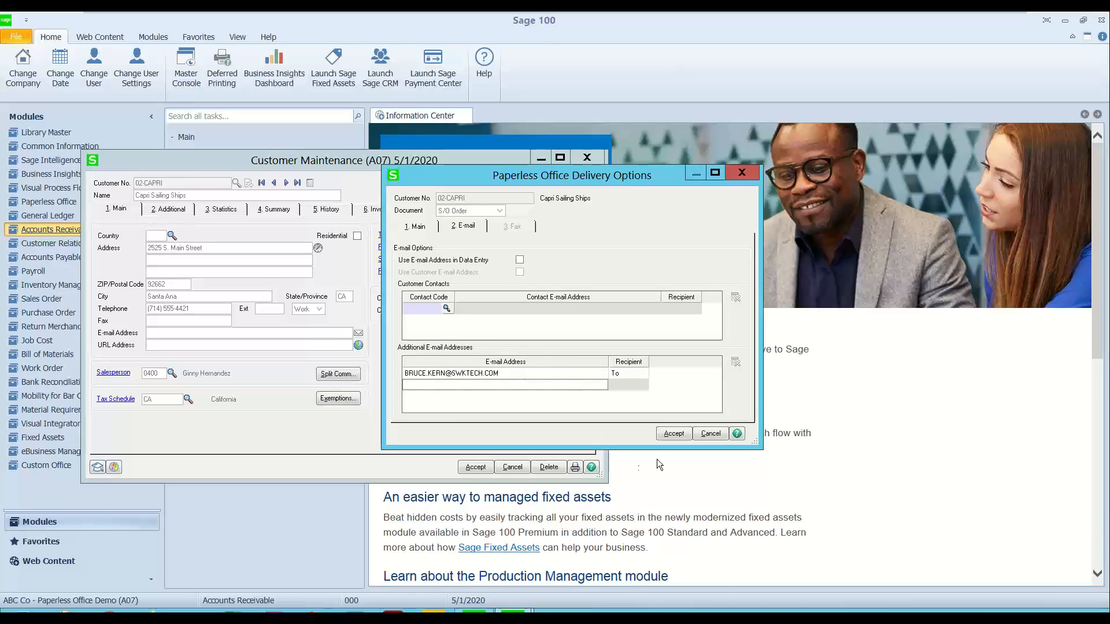
pyautogui.click(743, 173)
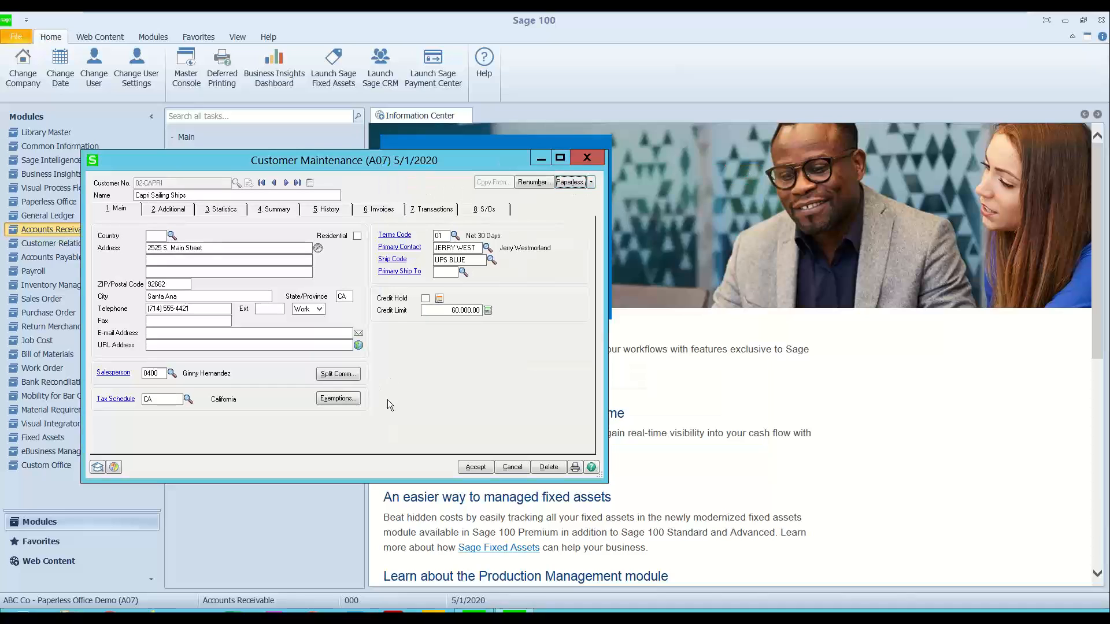
pyautogui.click(587, 157)
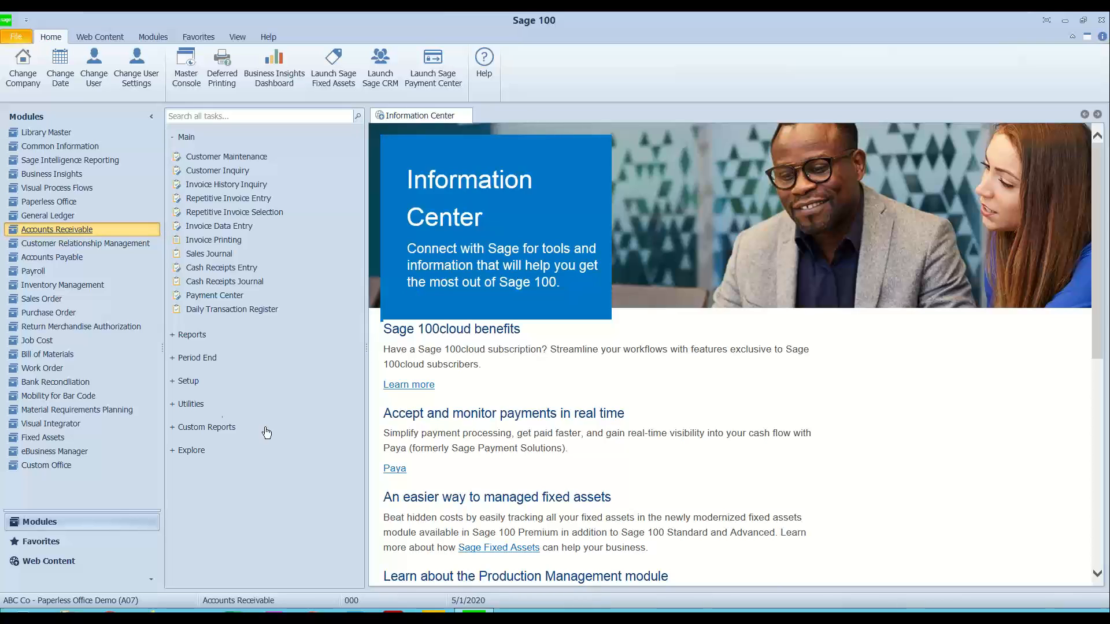
# Step: Open Sales Order Entry and load the last sales order
pyautogui.click(63, 300)
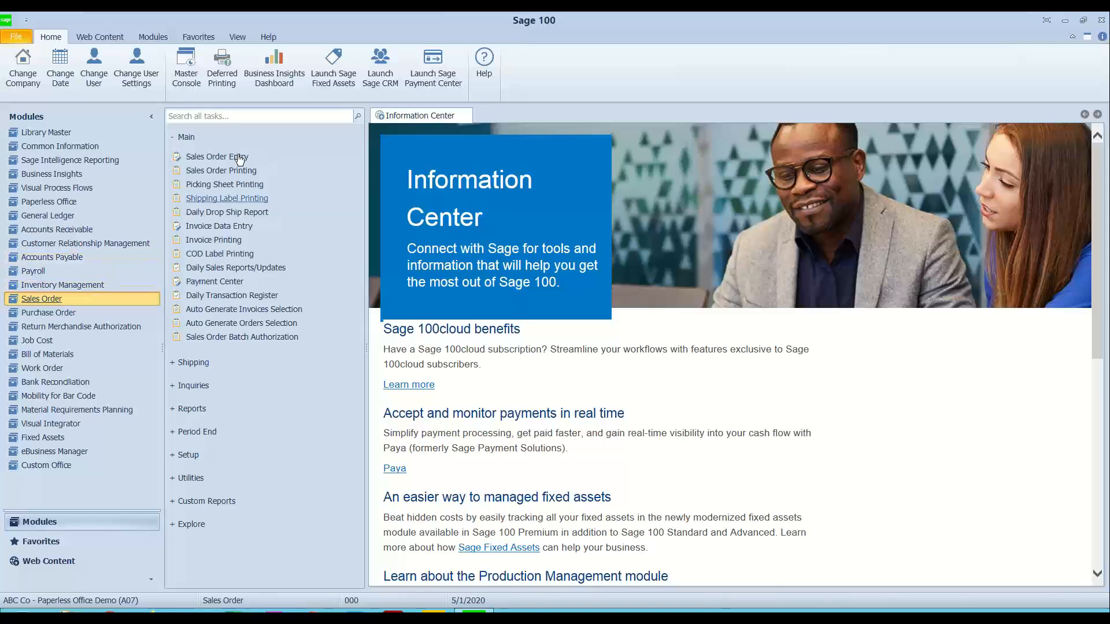
pyautogui.click(236, 157)
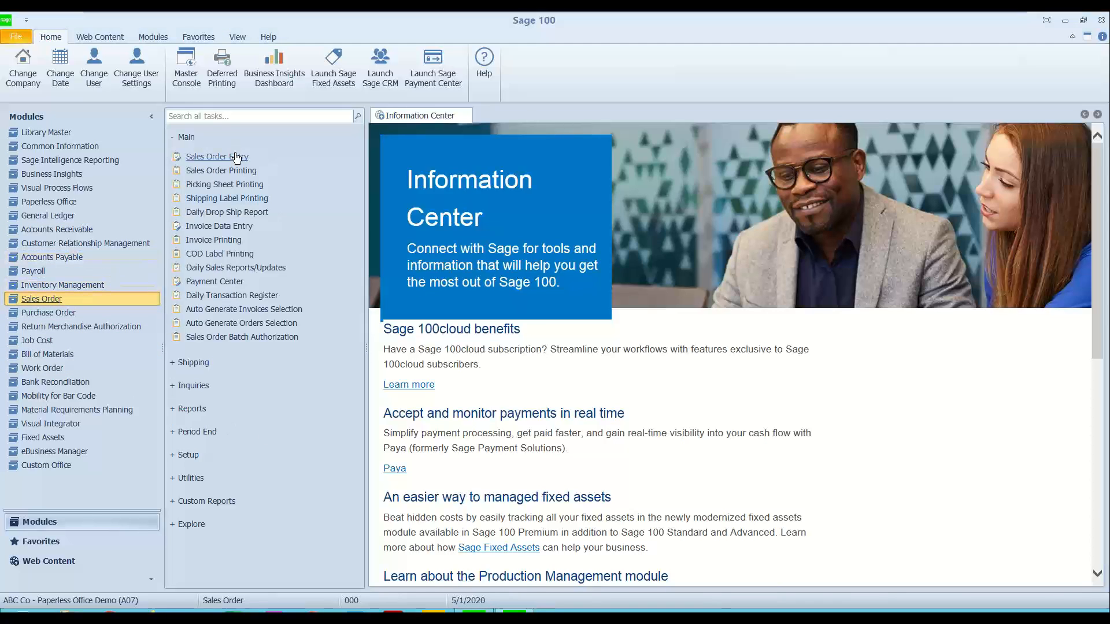
pyautogui.click(428, 167)
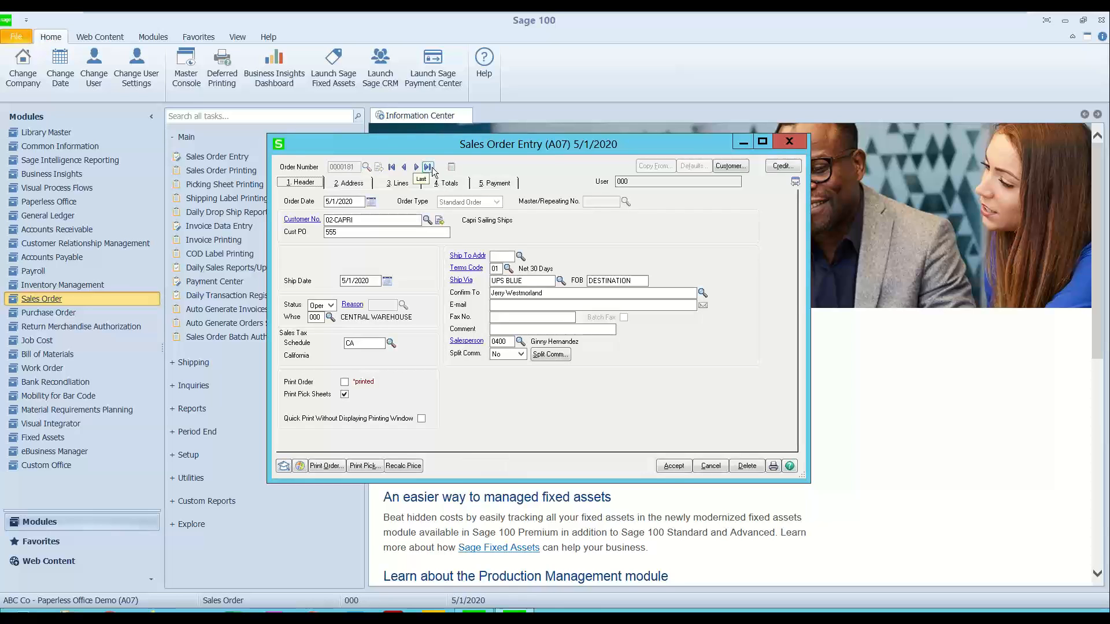
# Step: Review the line items of the Capri Sailing Ships order and return to its header
pyautogui.click(610, 306)
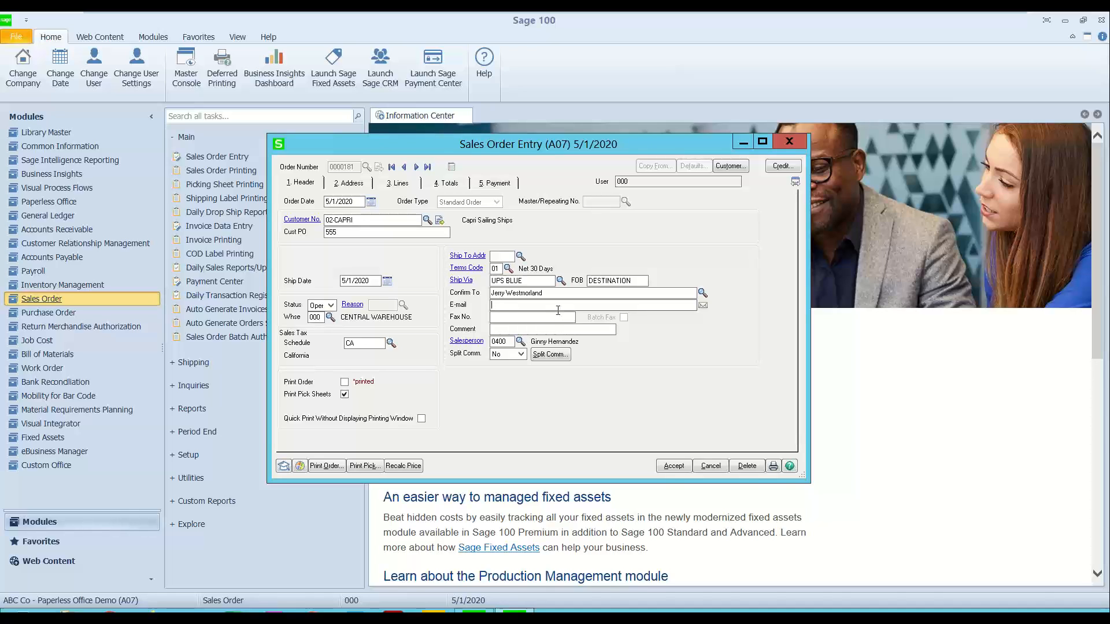
pyautogui.click(398, 183)
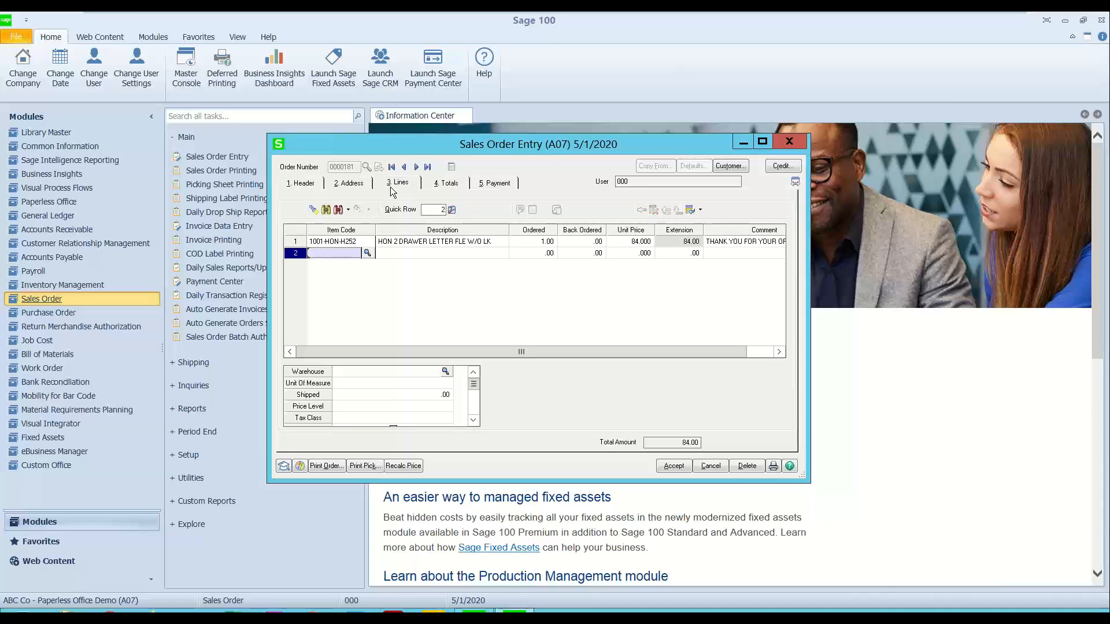
pyautogui.click(312, 185)
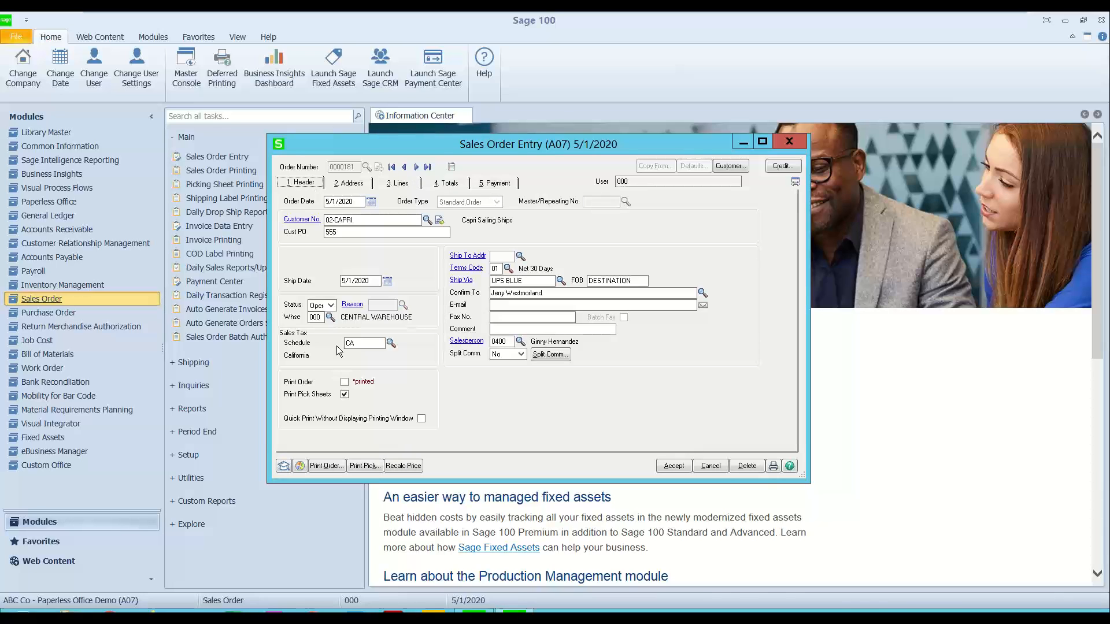
# Step: Open printing for the current order and review the Paperless Office Output choices, keeping Electronically Deliver Only
pyautogui.click(317, 466)
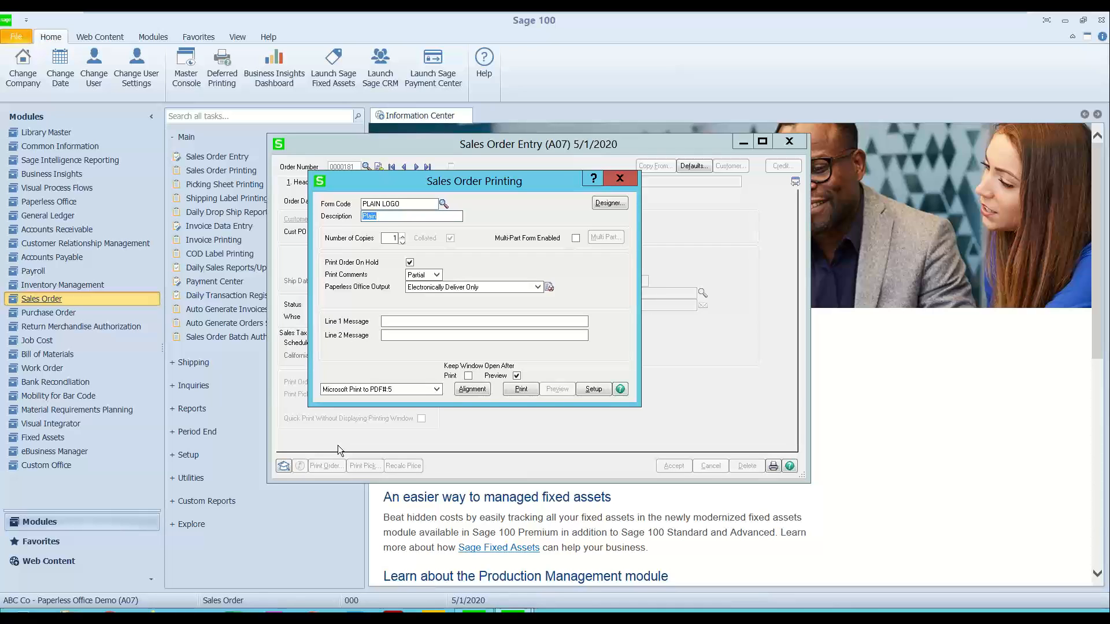
pyautogui.click(398, 203)
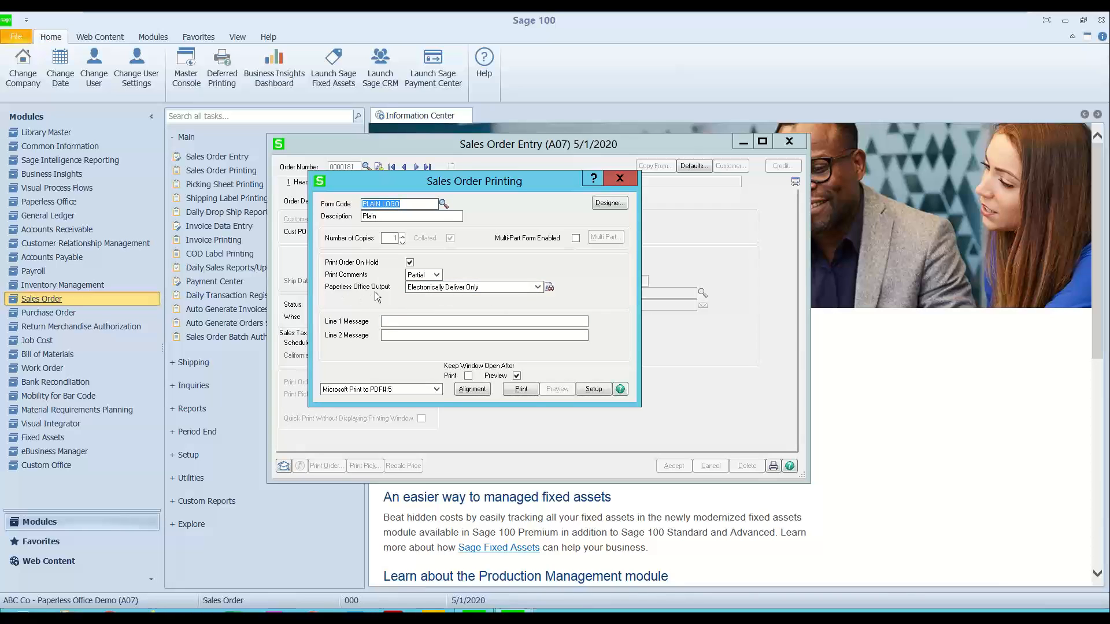
pyautogui.click(448, 288)
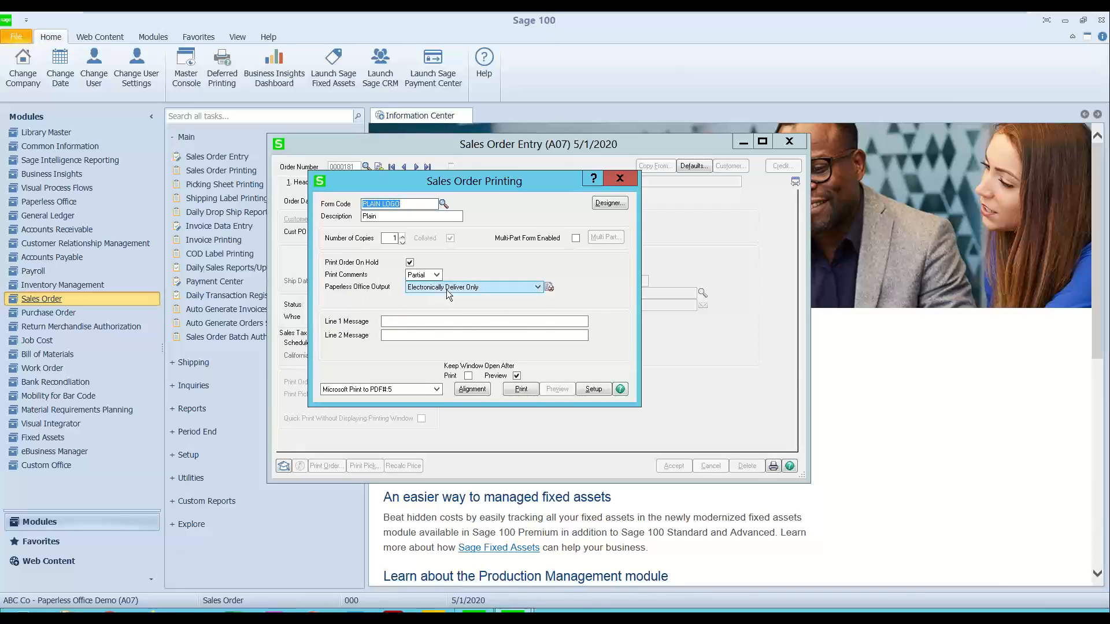
pyautogui.click(447, 289)
pyautogui.click(447, 289)
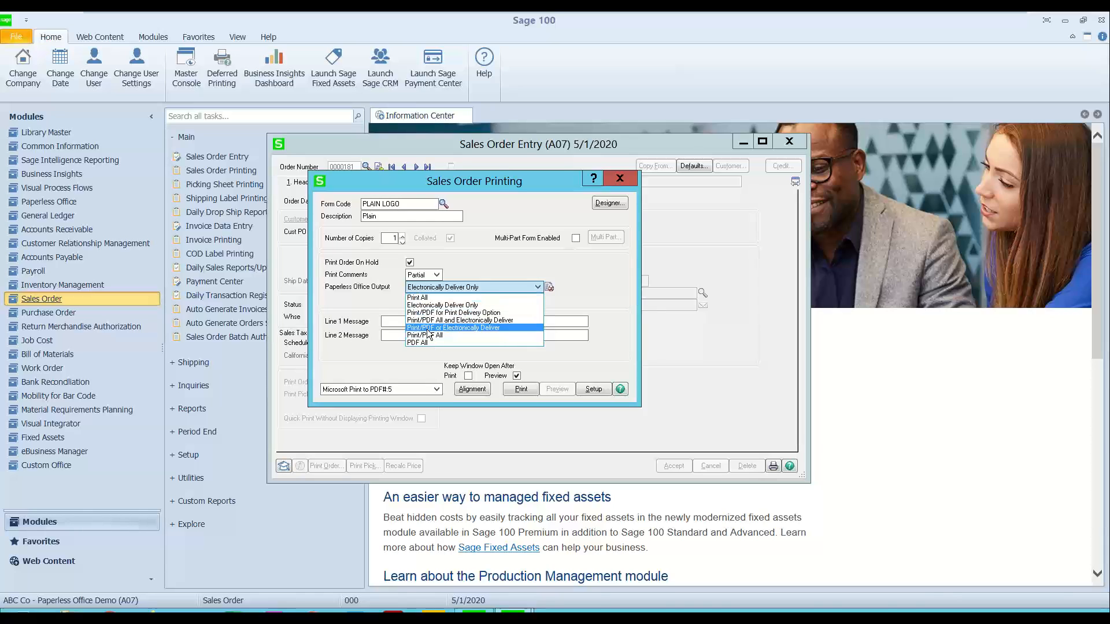
pyautogui.click(457, 267)
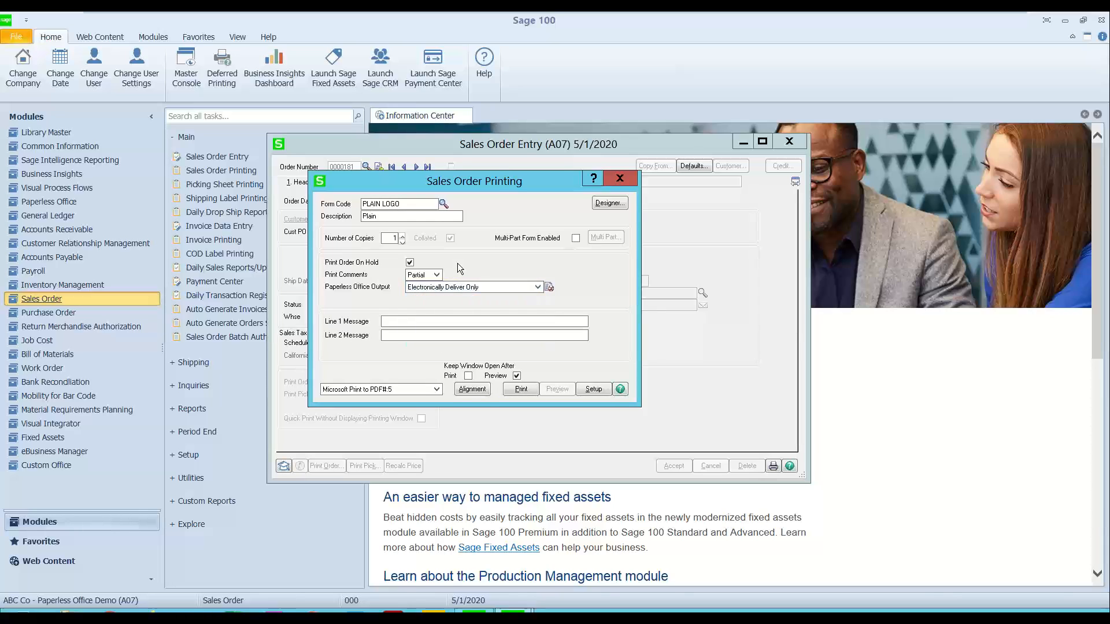
pyautogui.click(539, 288)
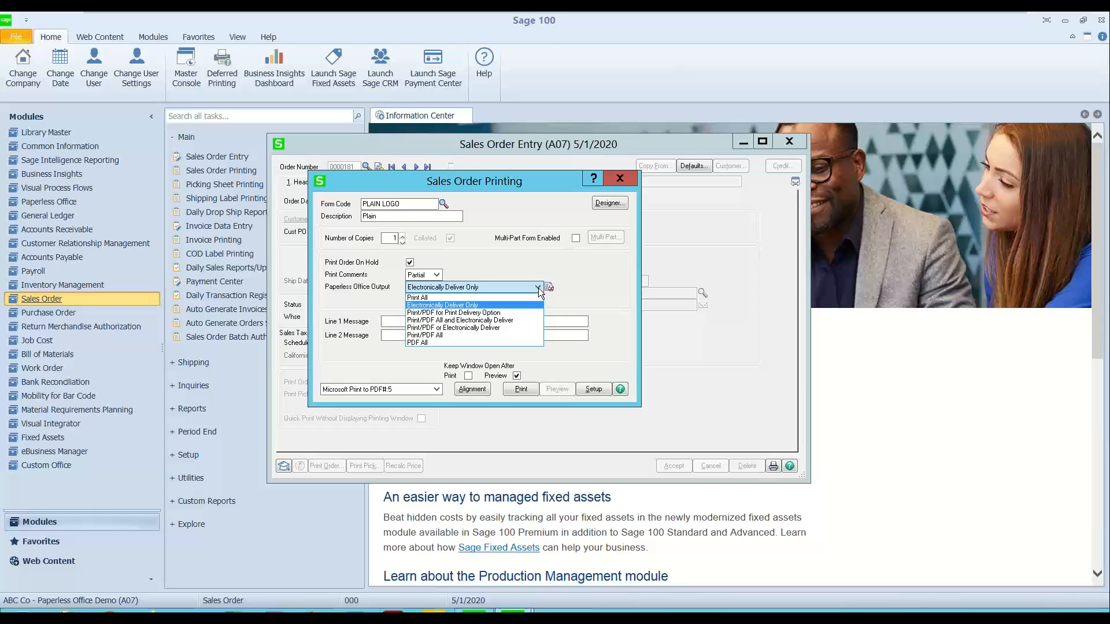
pyautogui.click(539, 287)
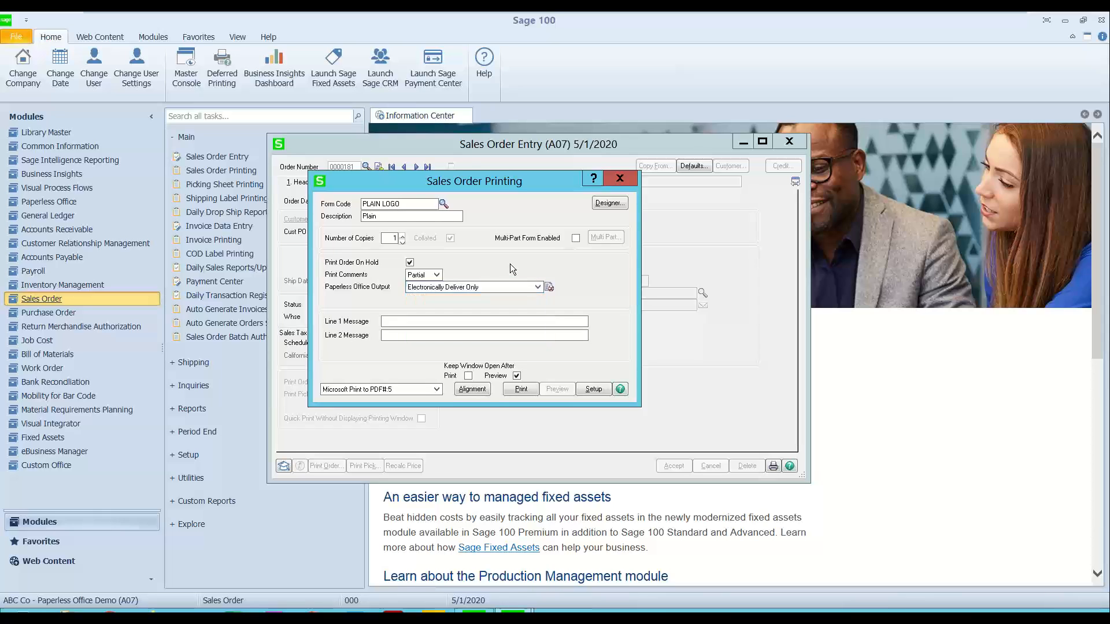
# Step: Open the help page for the Sales Order Printing window and go to its Paperless Office Output field description
pyautogui.click(620, 390)
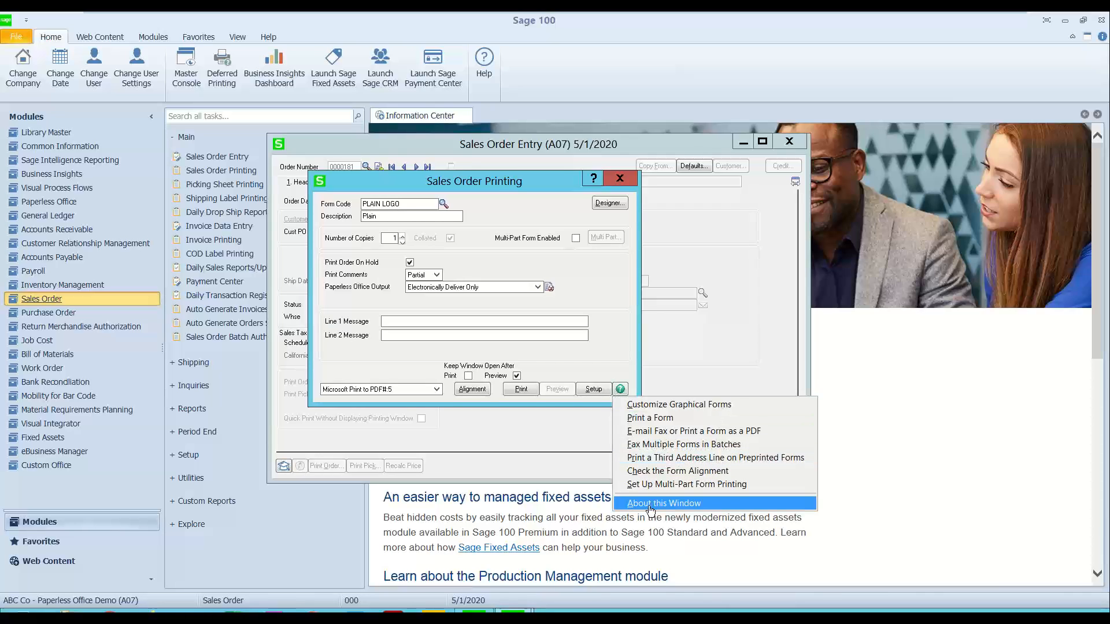
pyautogui.click(650, 504)
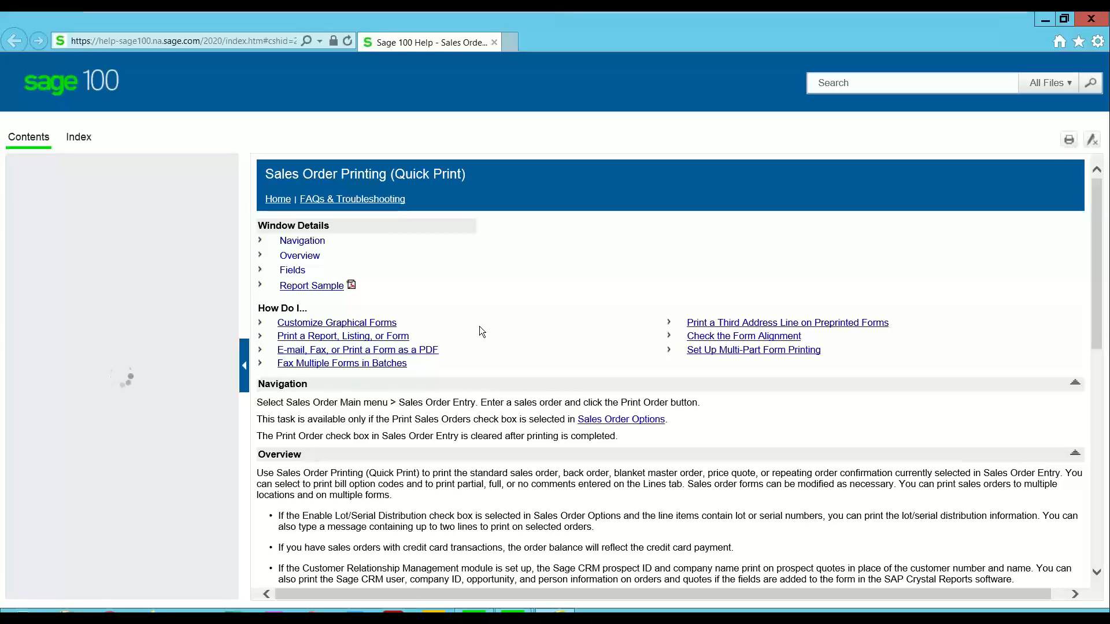
pyautogui.click(331, 293)
pyautogui.click(303, 275)
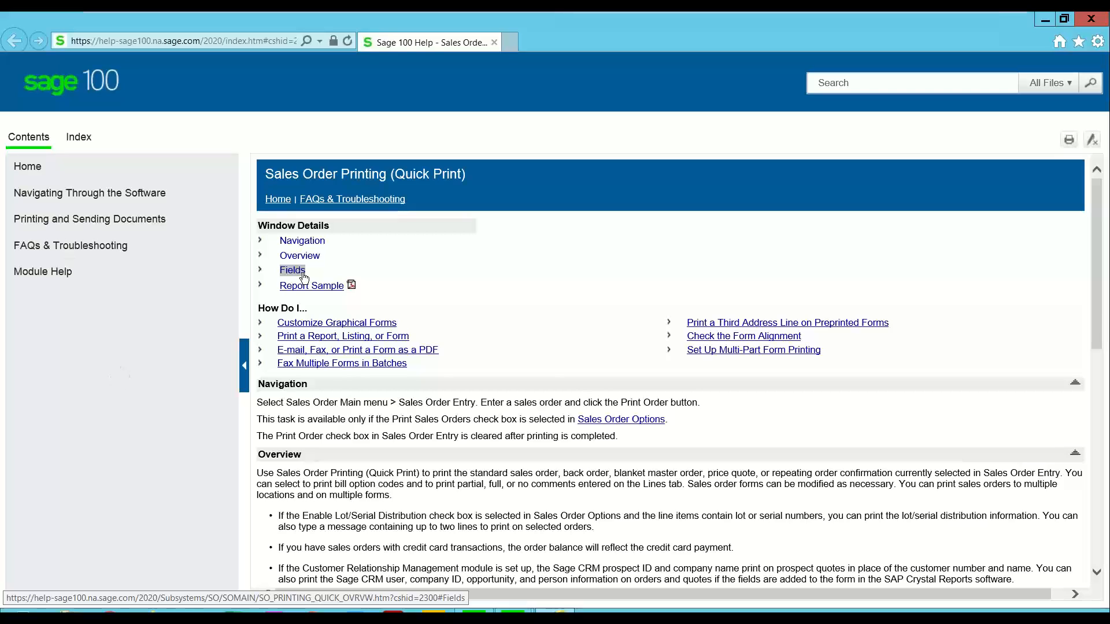
pyautogui.click(301, 274)
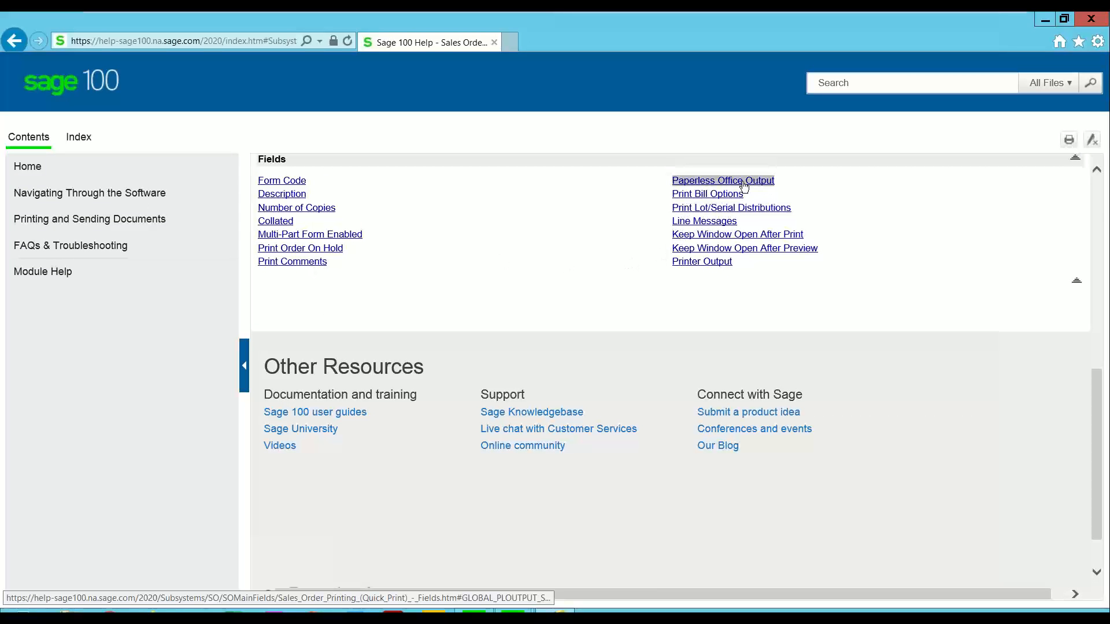
pyautogui.click(707, 182)
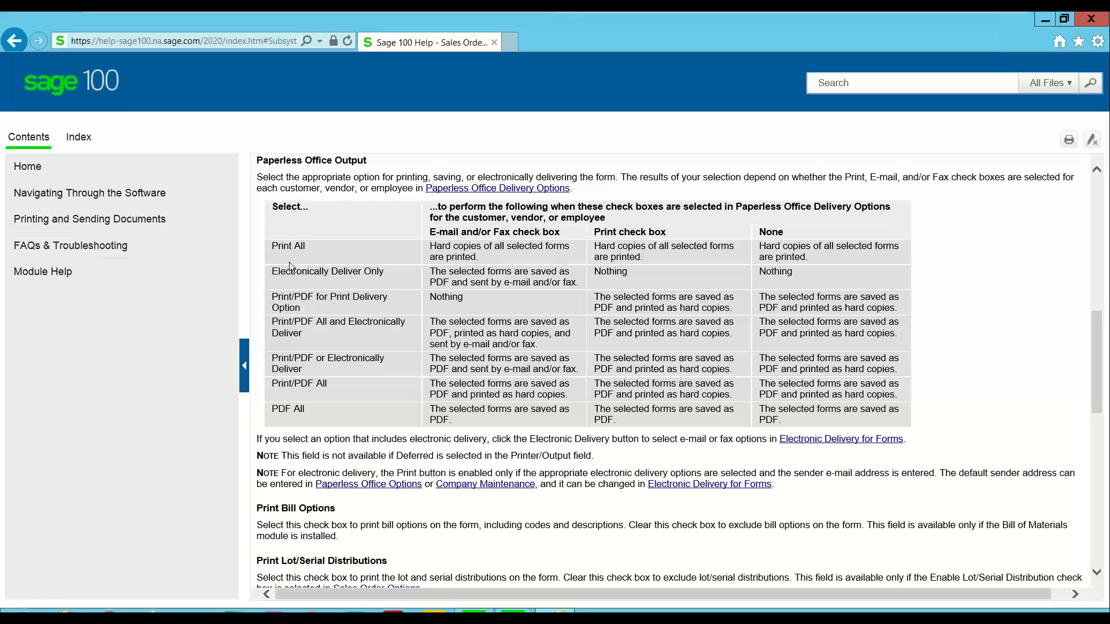
# Step: Examine what Electronically Deliver Only does for customers with the e-mail or fax option in the help table, and close the help
pyautogui.moveTo(429, 231); pyautogui.dragTo(566, 233)
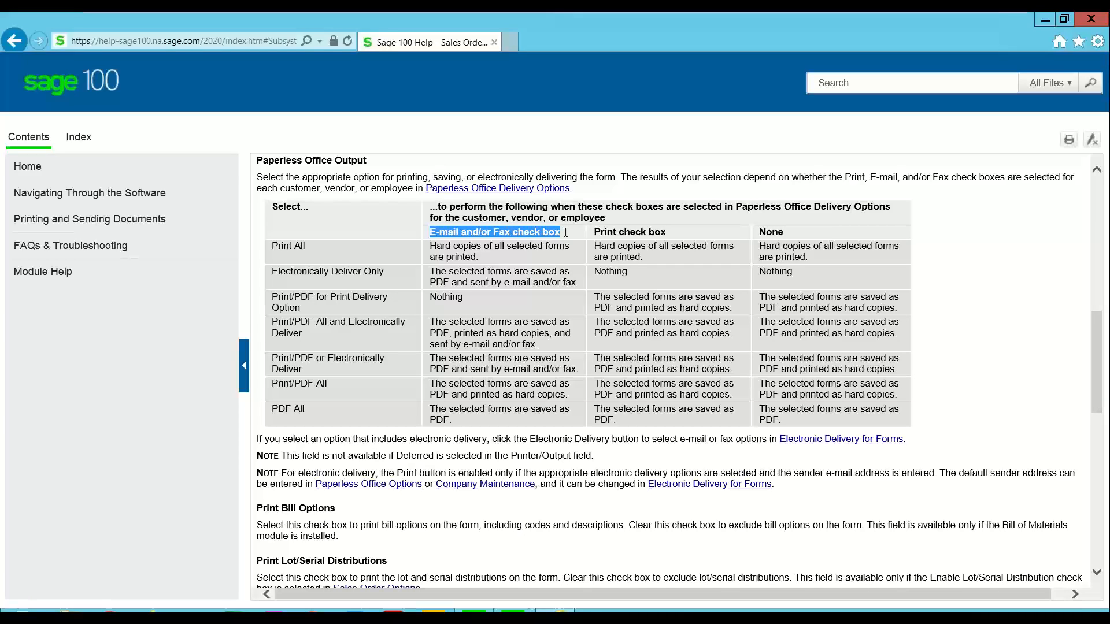
pyautogui.click(392, 283)
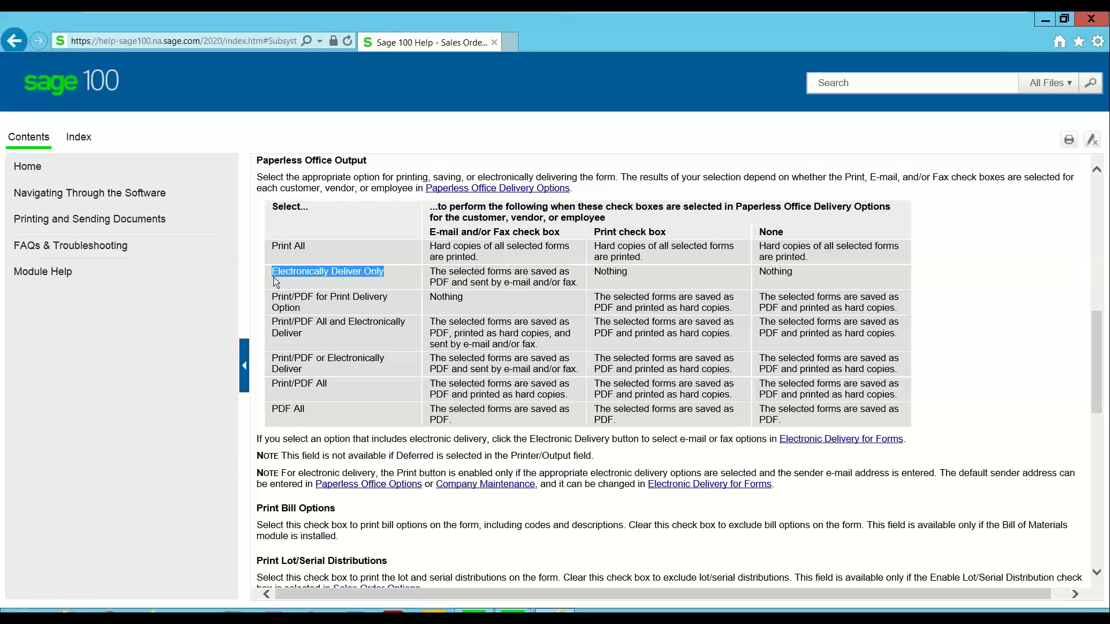
pyautogui.moveTo(576, 282); pyautogui.dragTo(429, 271)
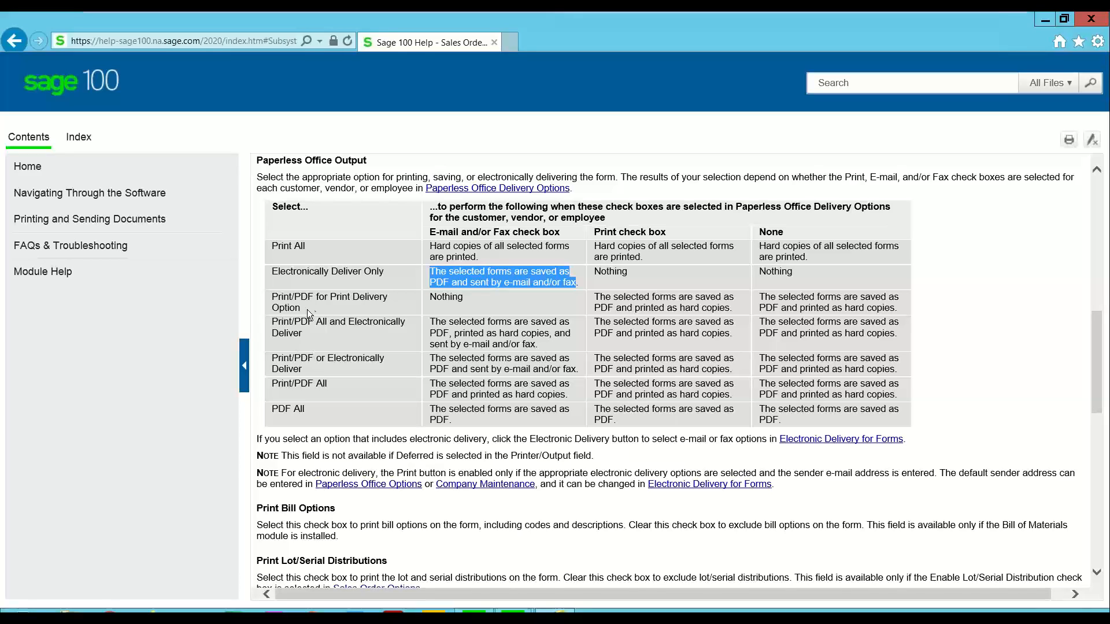
pyautogui.click(1092, 19)
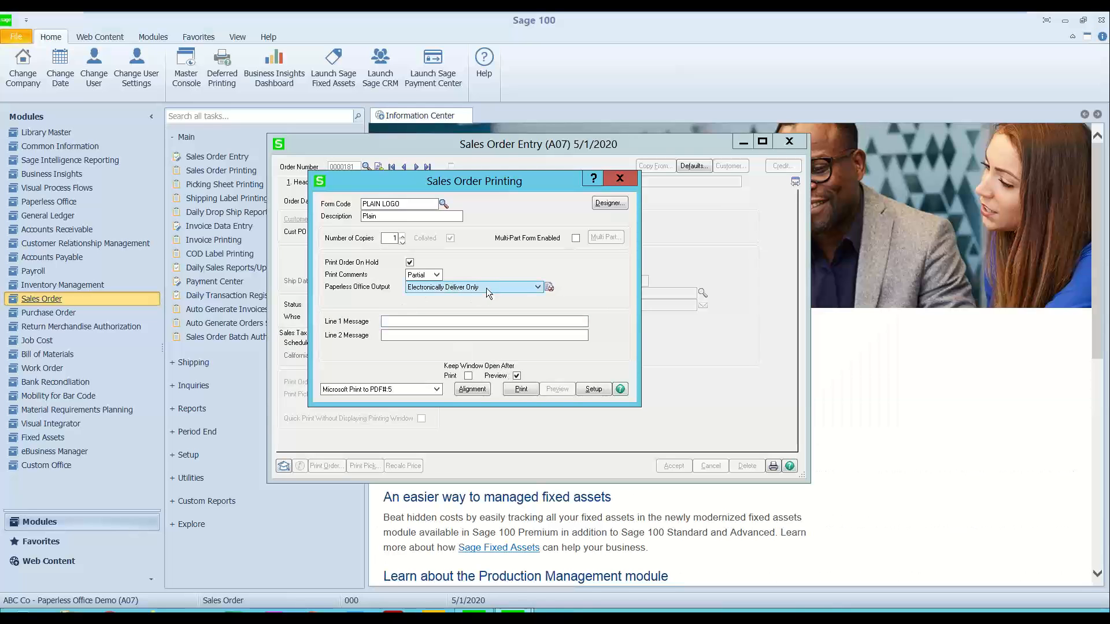
# Step: Send the sales order electronically with the PLAIN LOGO form and close the delivery results
pyautogui.click(518, 392)
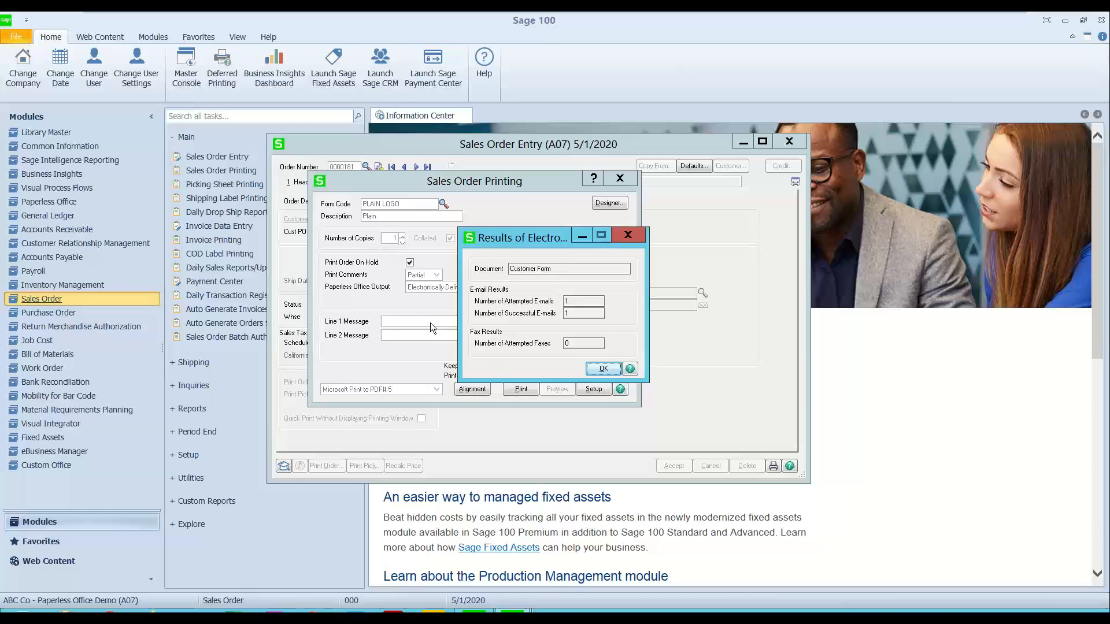
pyautogui.click(634, 236)
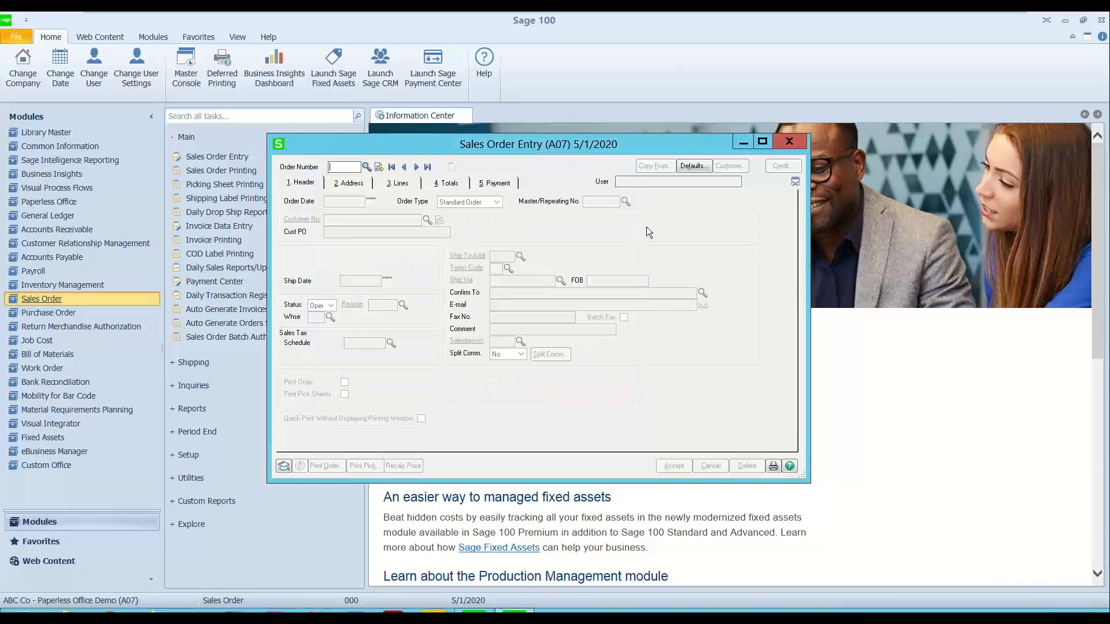
# Step: Close Sales Order Entry, bring up the received order e-mail in Outlook, and examine its subject line and message text
pyautogui.click(789, 143)
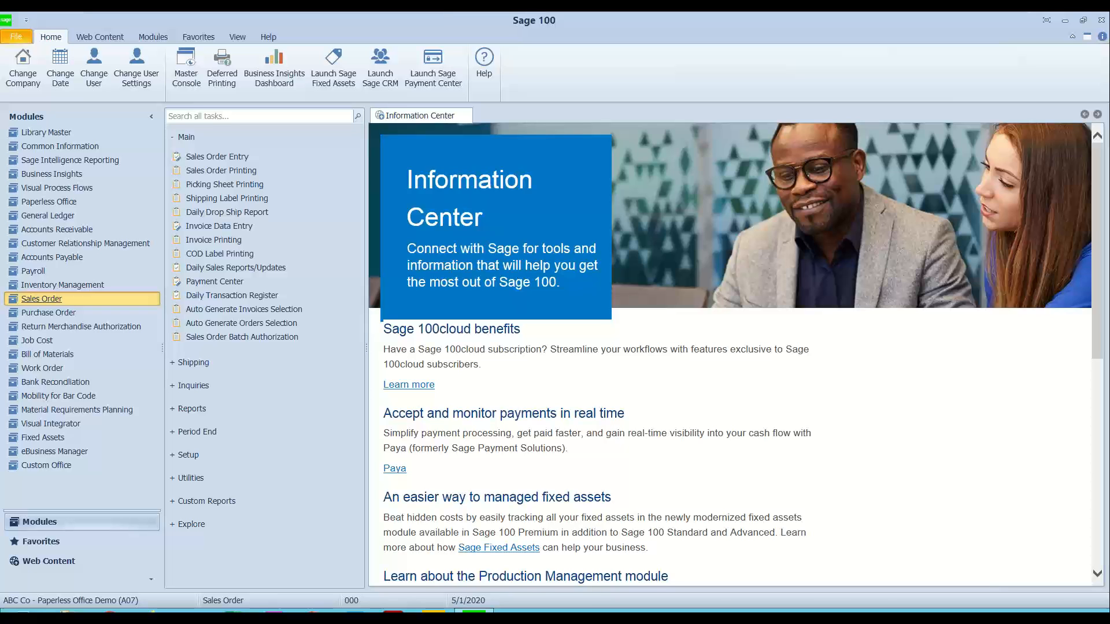
pyautogui.moveTo(0, 166); pyautogui.dragTo(280, 44)
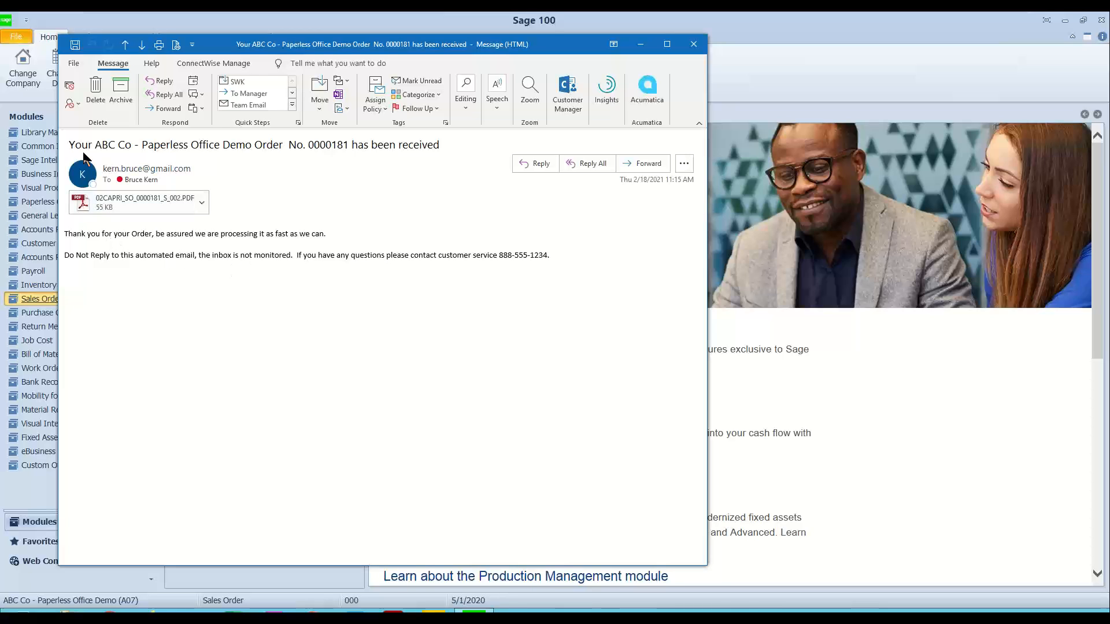
pyautogui.moveTo(67, 147); pyautogui.dragTo(439, 152)
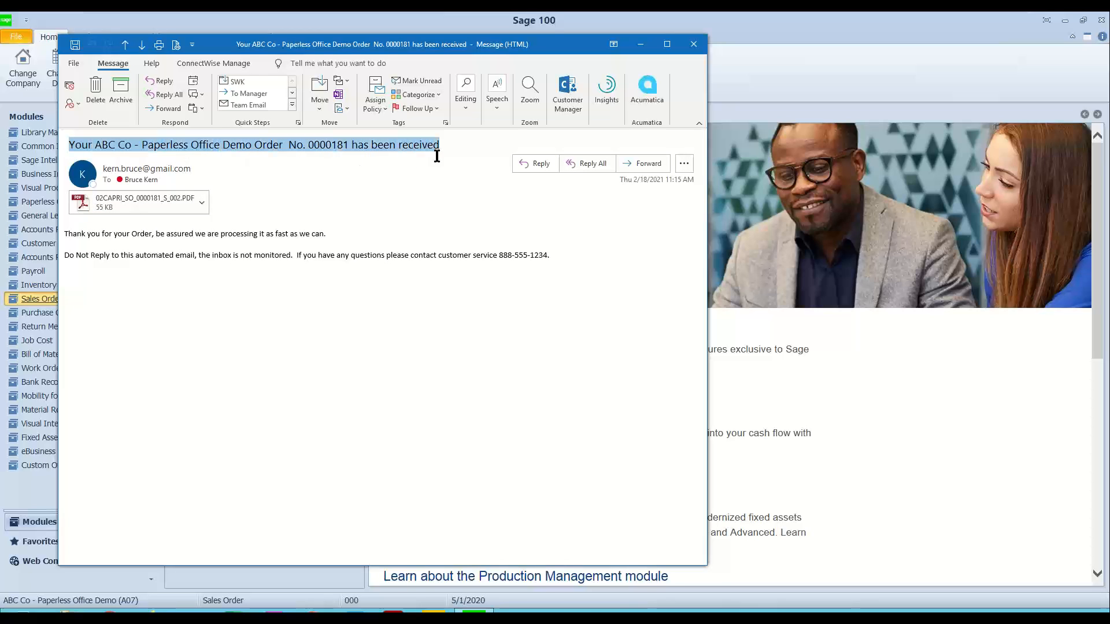
pyautogui.click(222, 166)
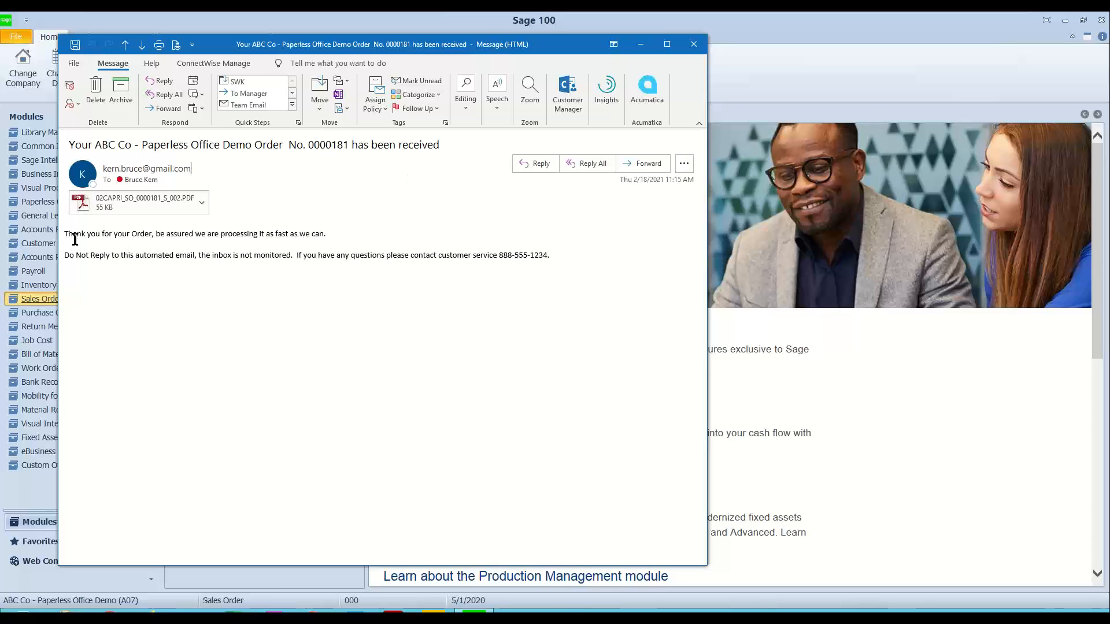
# Step: View the e-mail's attached sales order PDF at 125% zoom, and close the PDF and the message
pyautogui.click(122, 203)
pyautogui.doubleClick(122, 204)
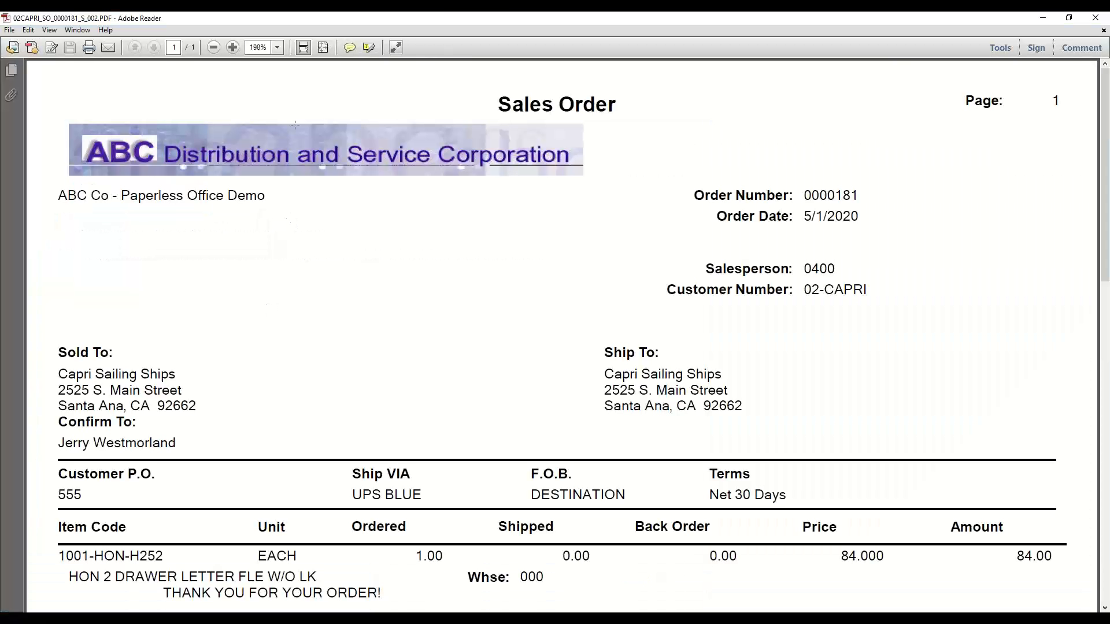
pyautogui.click(278, 47)
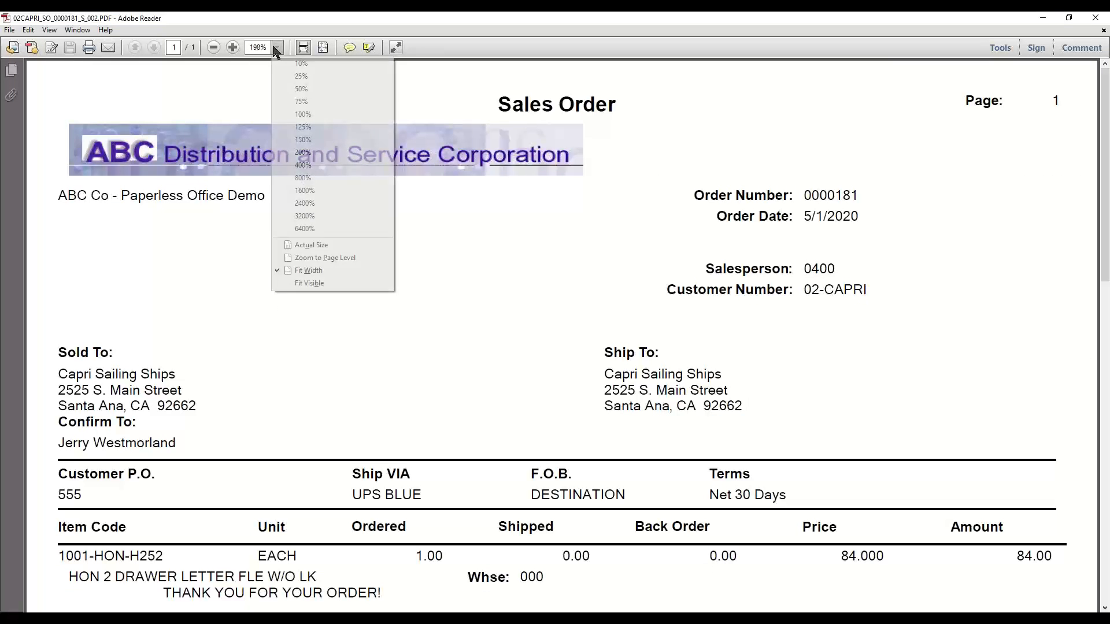
pyautogui.click(312, 127)
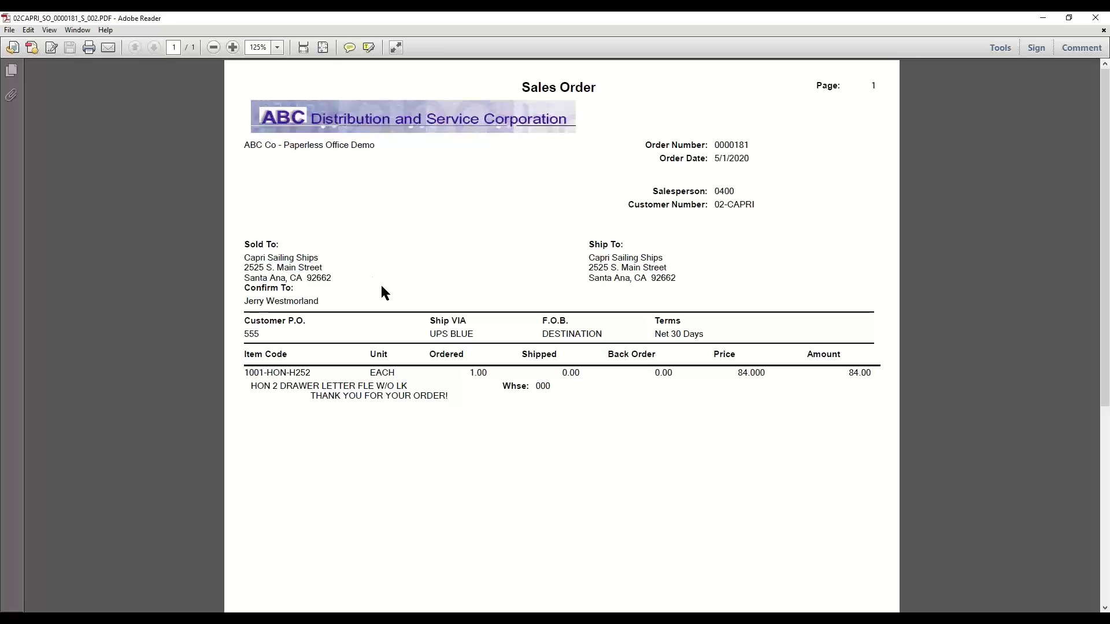
pyautogui.scroll(-5, 408, 317)
pyautogui.scroll(3, 408, 317)
pyautogui.scroll(3, 408, 317)
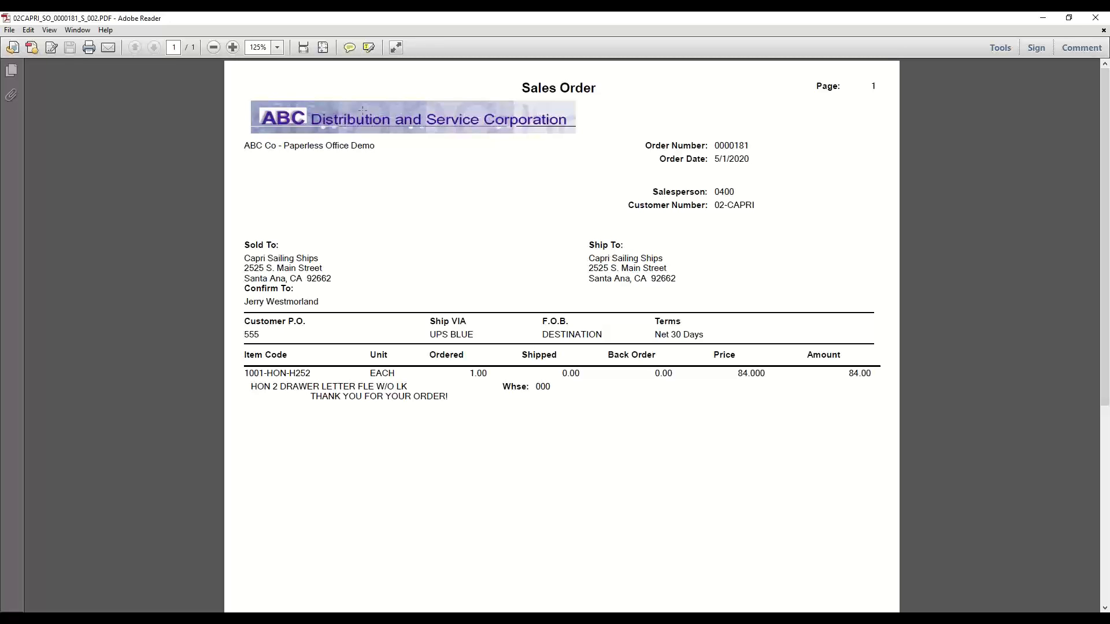
pyautogui.click(1069, 18)
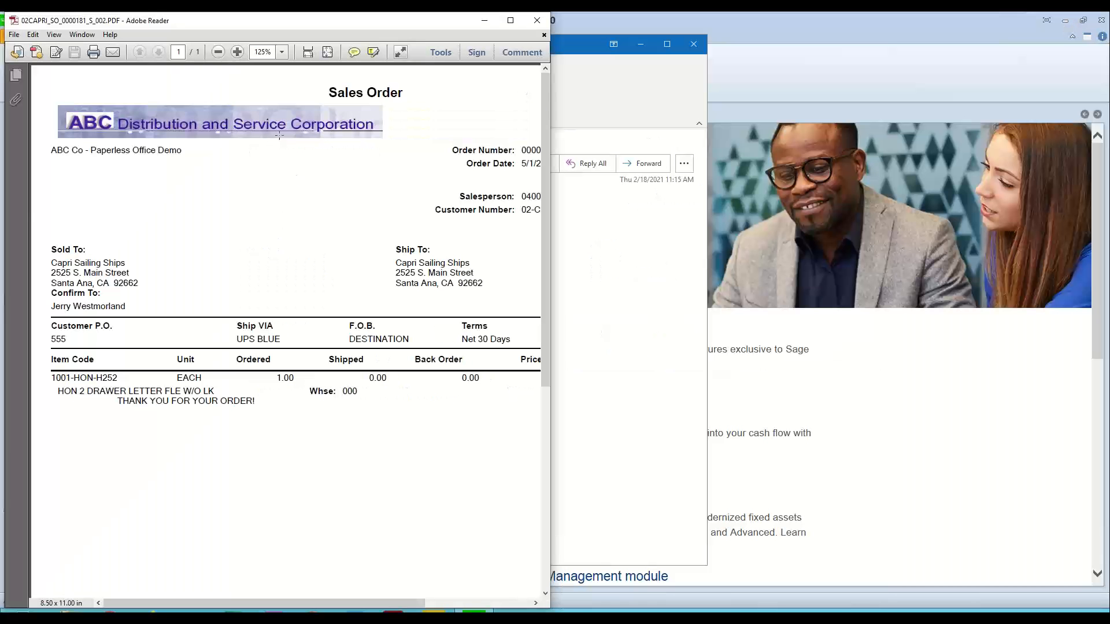
pyautogui.click(537, 20)
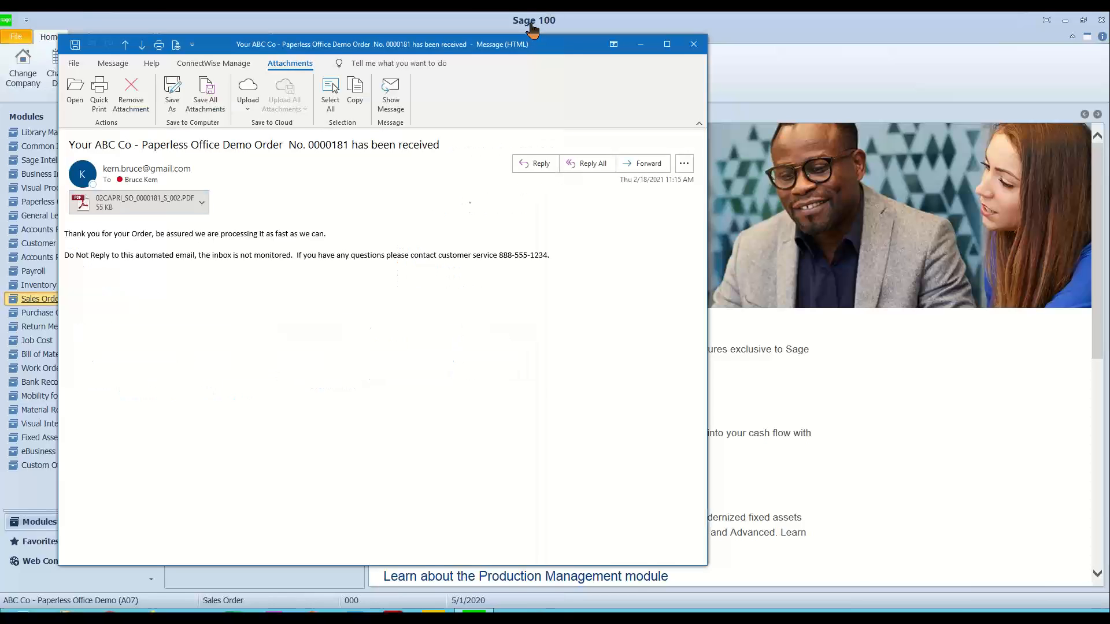
pyautogui.click(694, 45)
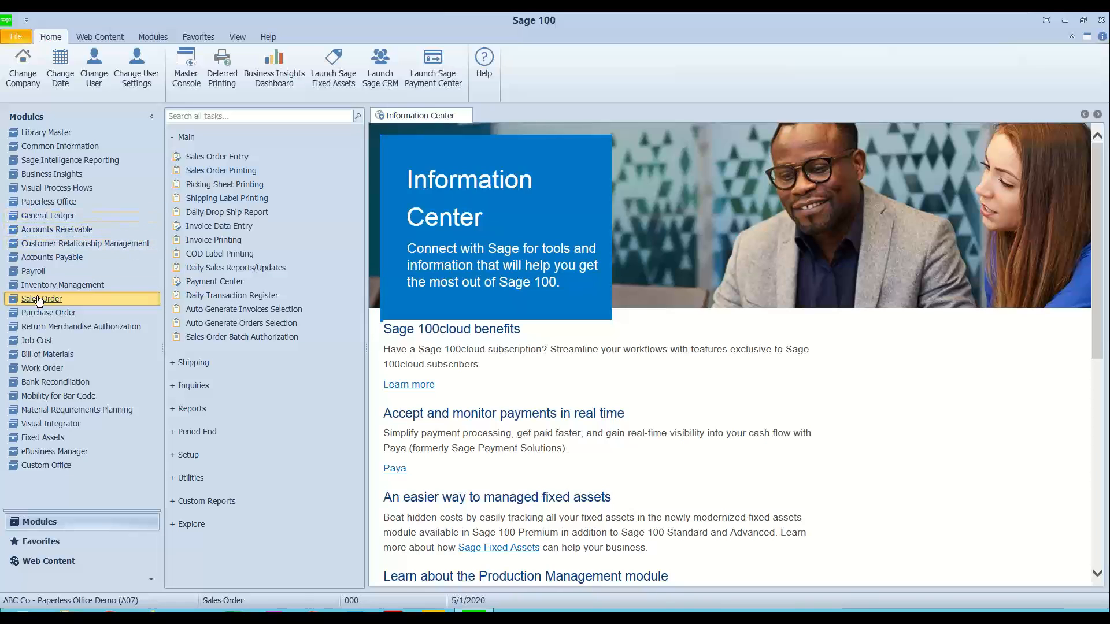
# Step: Open Customer Maintenance in Accounts Receivable, load Capri Sailing Ships from the customer list, and show its sales orders
pyautogui.click(77, 231)
pyautogui.click(232, 158)
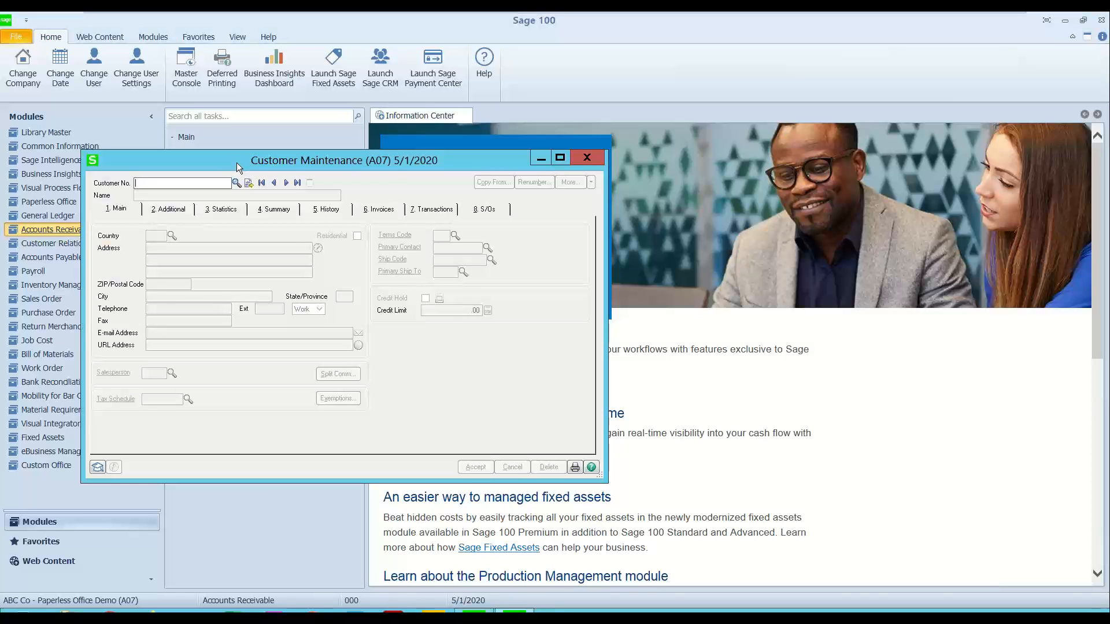
pyautogui.click(237, 184)
pyautogui.scroll(-2, 492, 330)
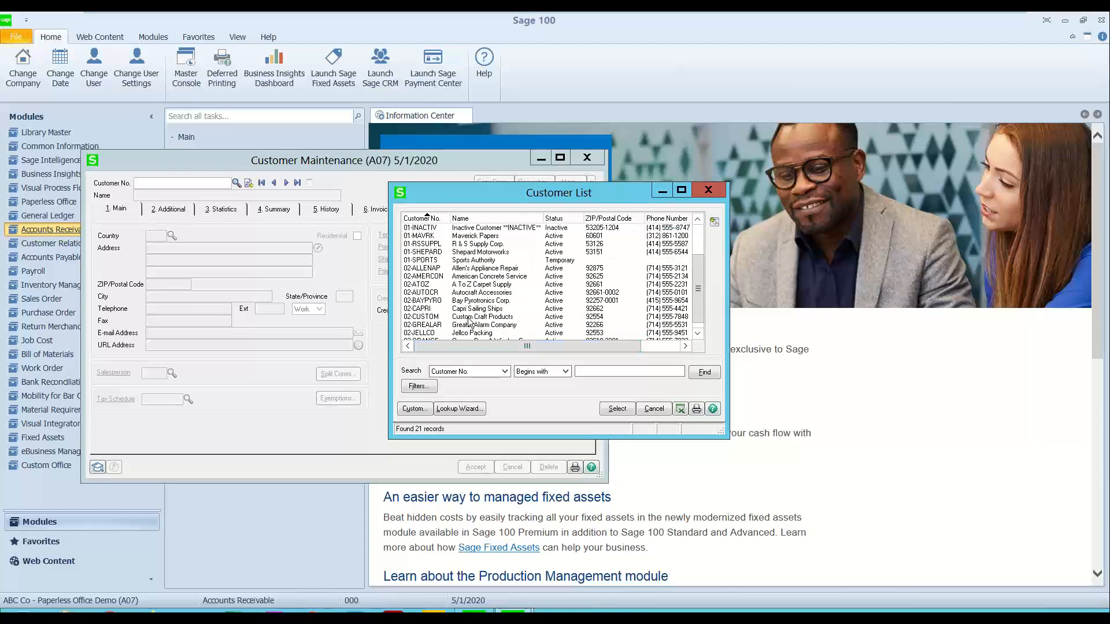
pyautogui.doubleClick(430, 302)
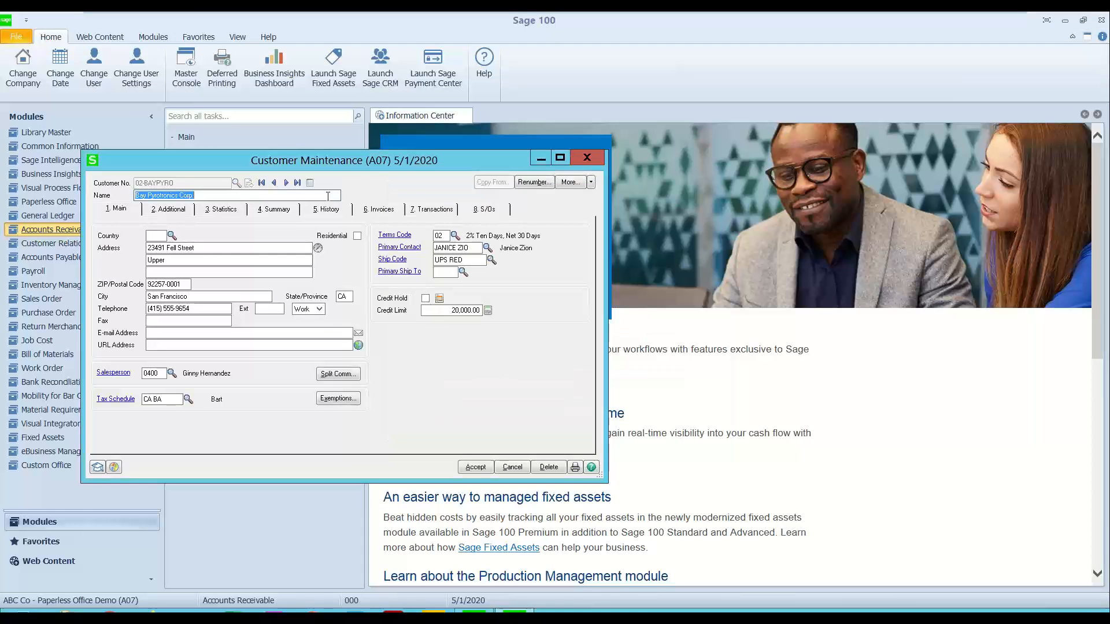
pyautogui.click(286, 184)
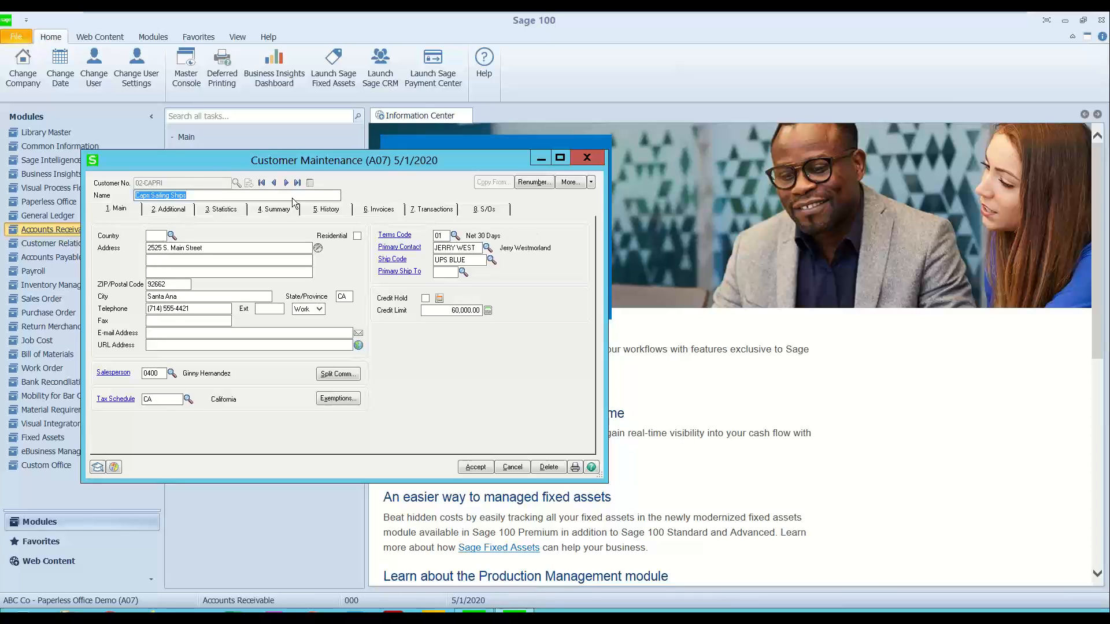
pyautogui.click(475, 211)
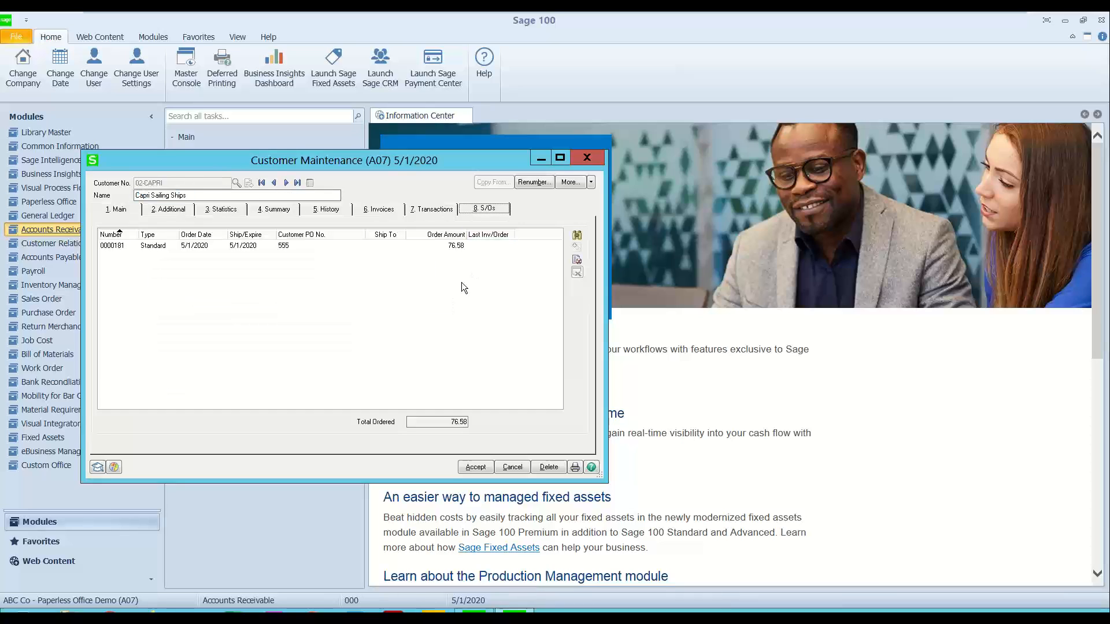
# Step: Open the Paperless Office Customer Viewer for the listed sales order and refresh it with Order Date From 5/1/2020
pyautogui.click(261, 247)
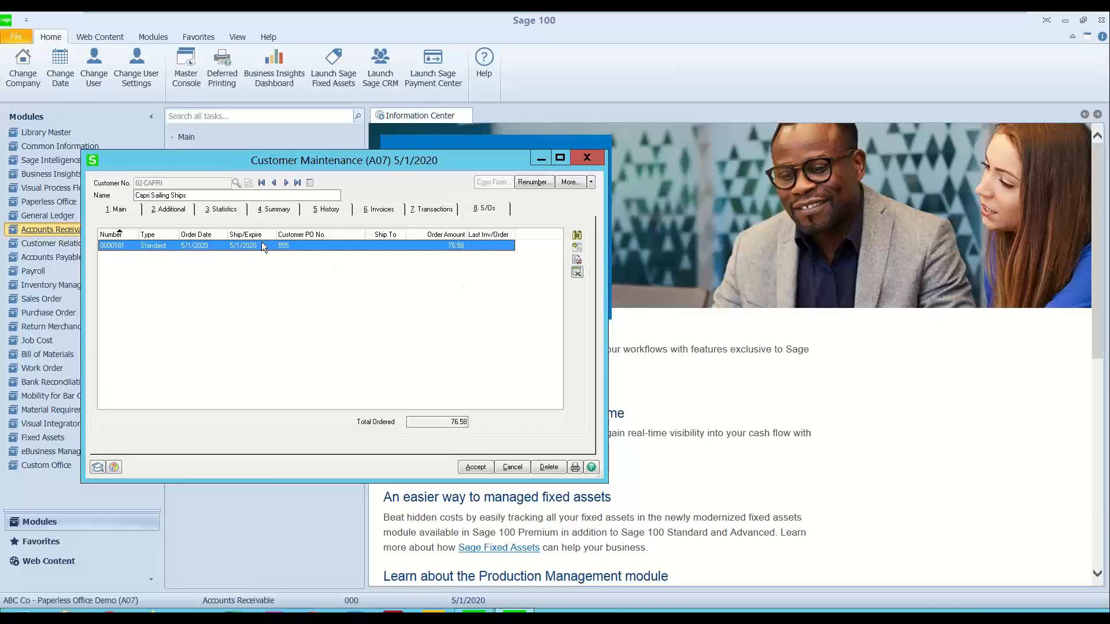
pyautogui.click(578, 261)
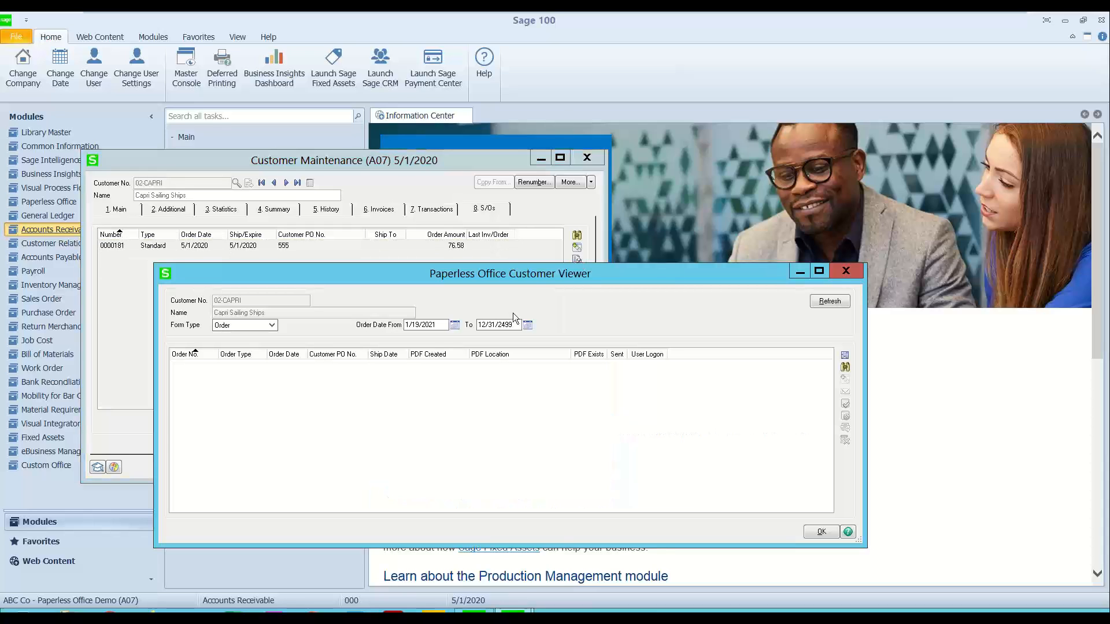
pyautogui.click(273, 328)
pyautogui.click(273, 328)
pyautogui.moveTo(439, 326); pyautogui.dragTo(317, 318)
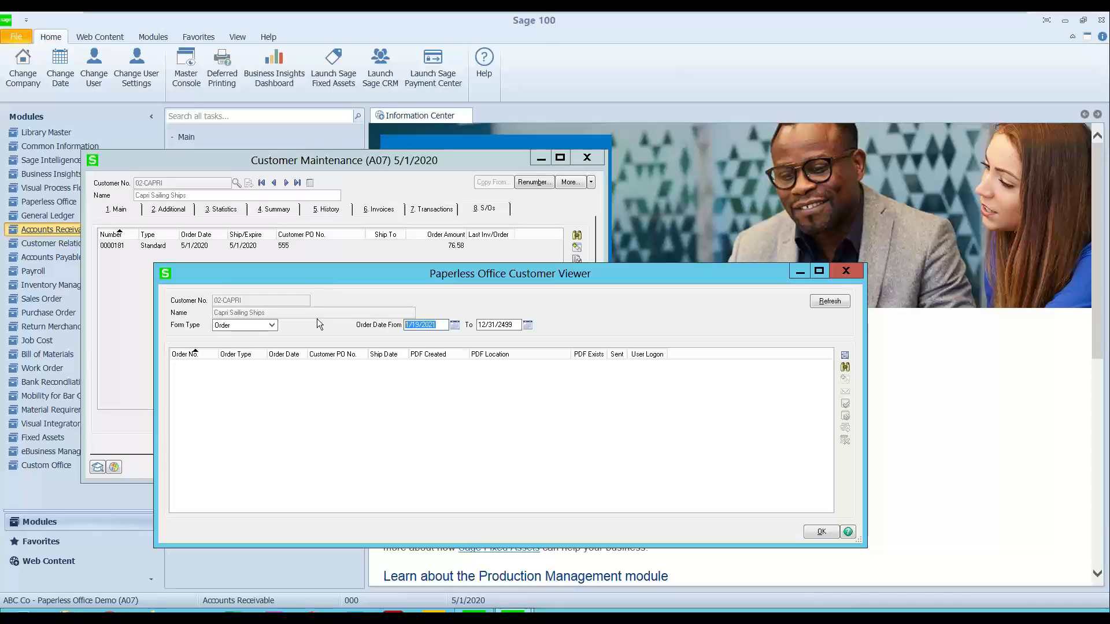
pyautogui.write('5/1/2020')
pyautogui.click(832, 299)
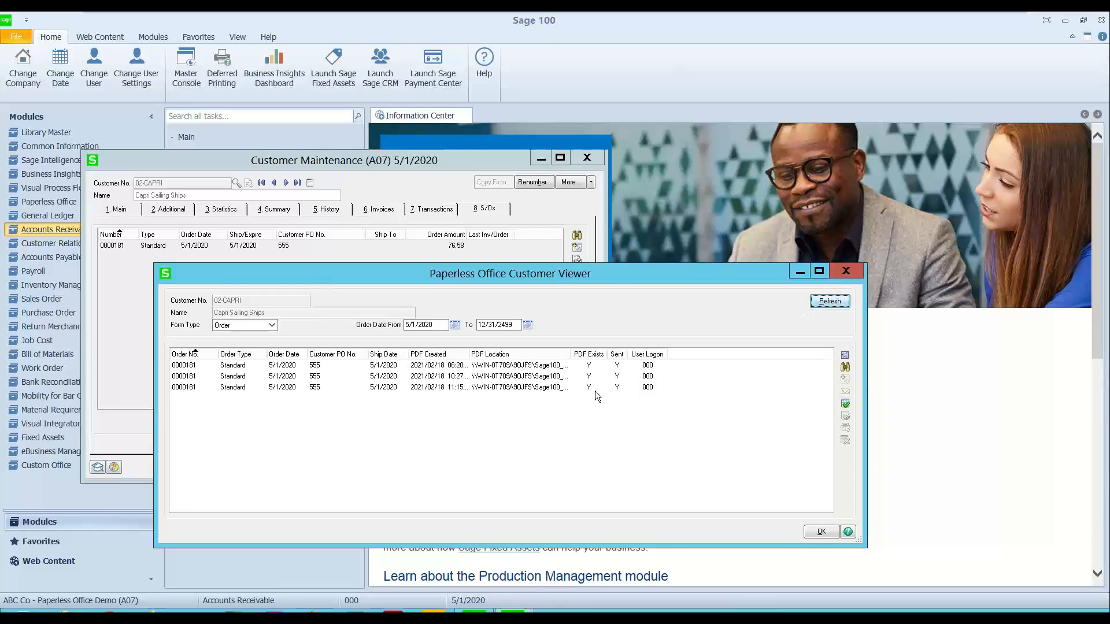
# Step: View the PDF of the most recently created order record in the viewer and close it
pyautogui.moveTo(315, 274); pyautogui.dragTo(287, 239)
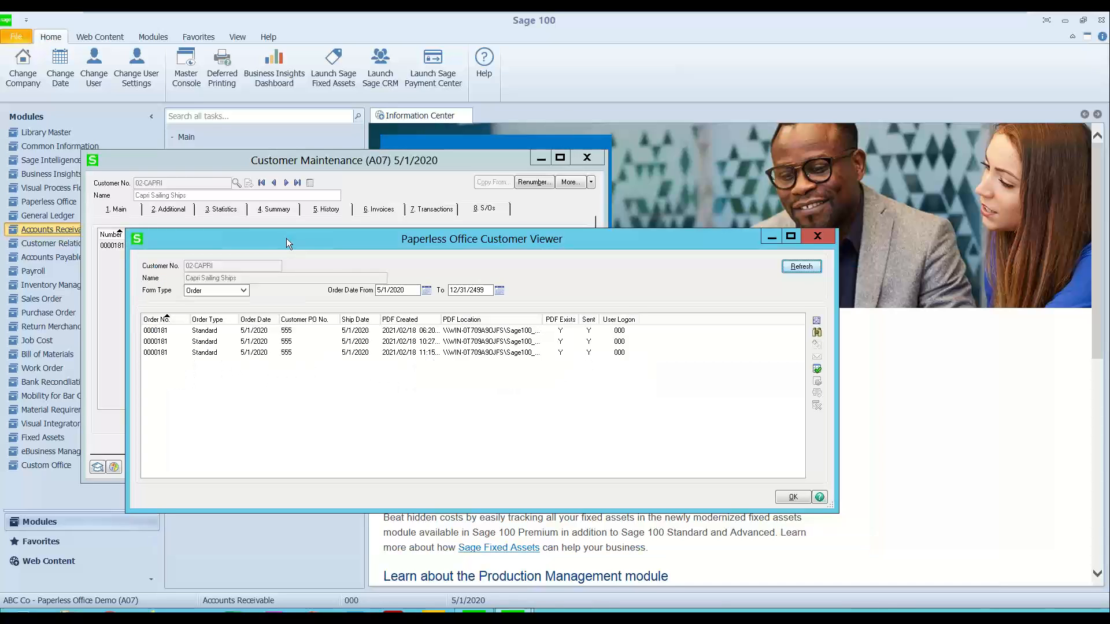
pyautogui.click(422, 352)
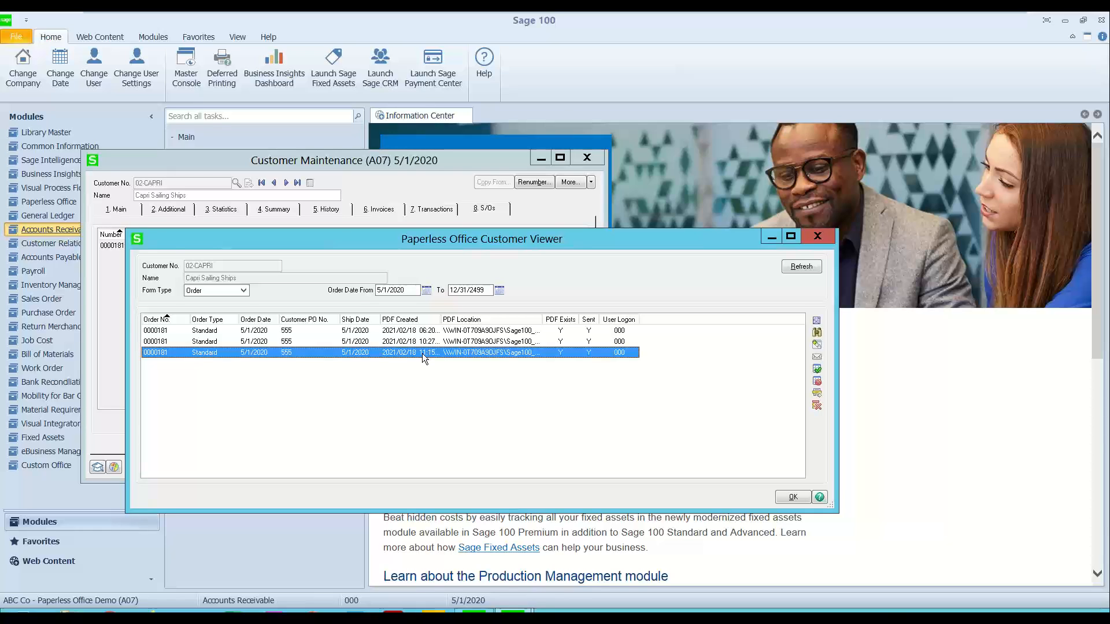
pyautogui.doubleClick(422, 353)
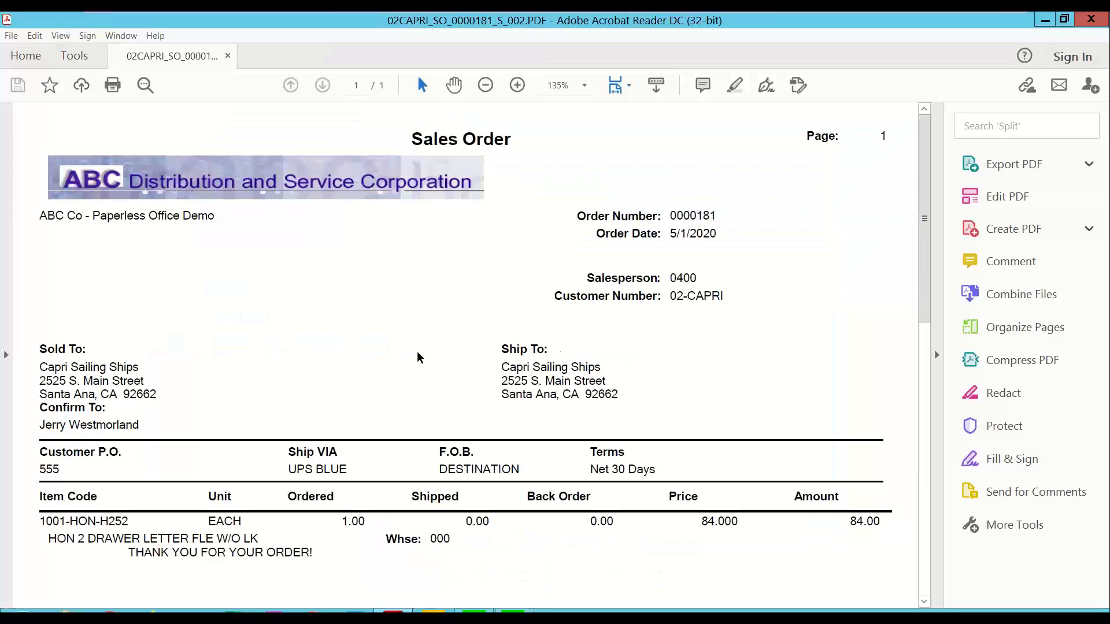
pyautogui.click(1091, 20)
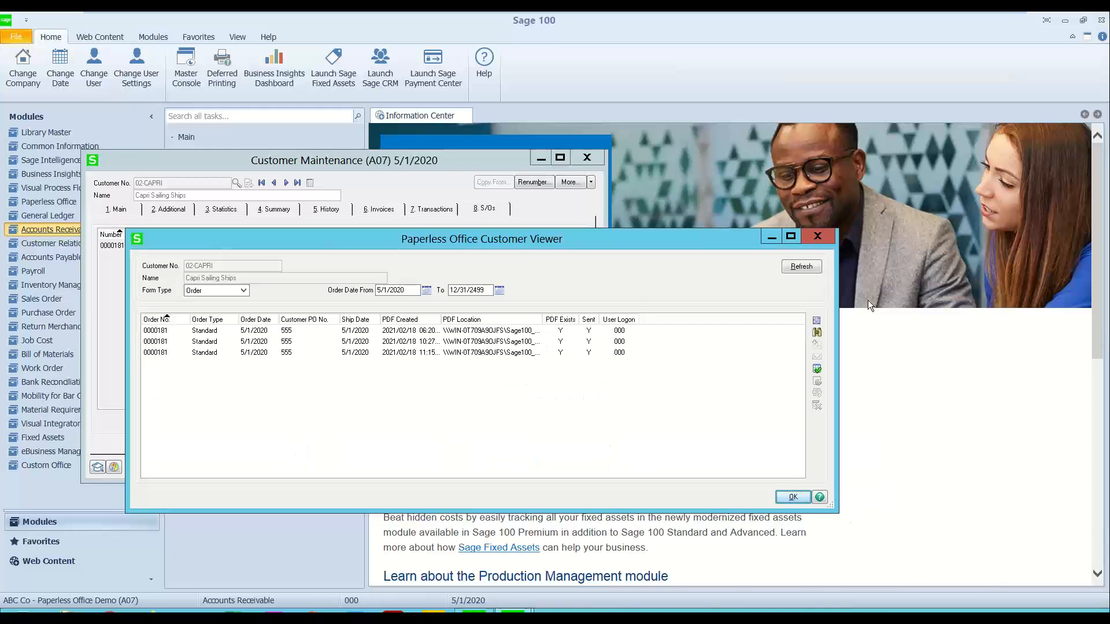
# Step: Review the Electronic Delivery options for the latest order PDF without sending it, and close the viewer and Customer Maintenance
pyautogui.click(526, 354)
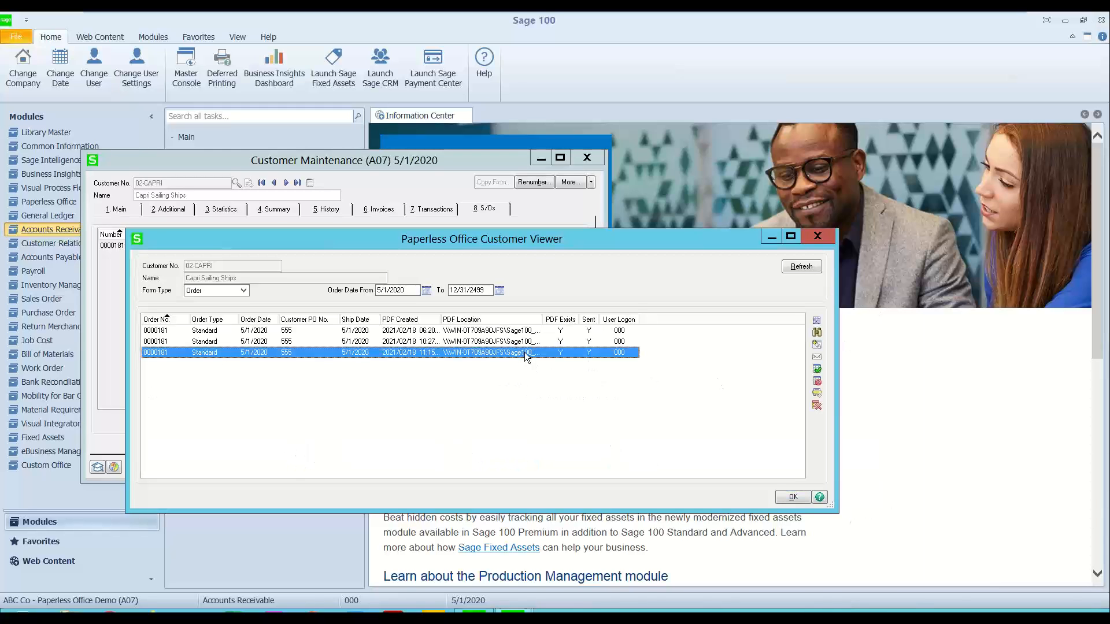
pyautogui.click(817, 357)
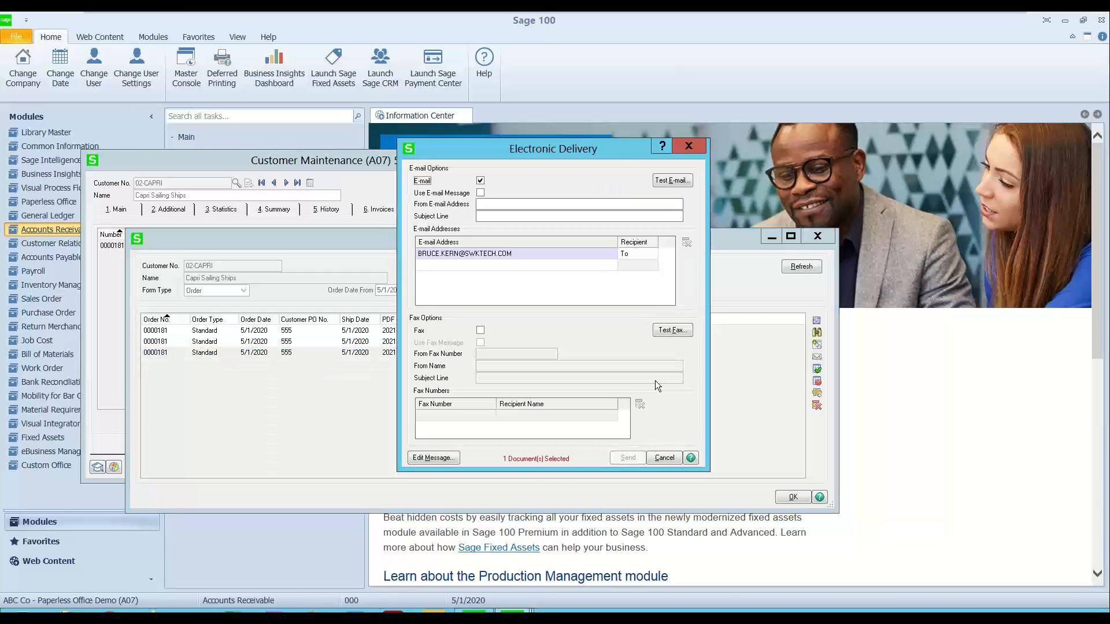
pyautogui.click(490, 205)
pyautogui.click(688, 145)
pyautogui.click(817, 237)
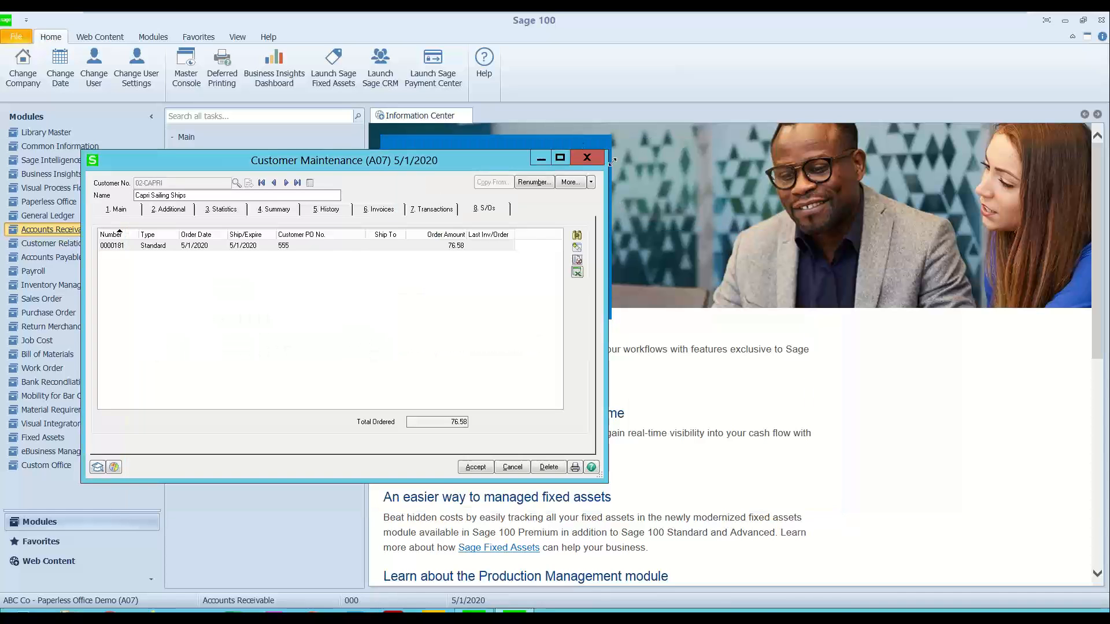
pyautogui.click(584, 161)
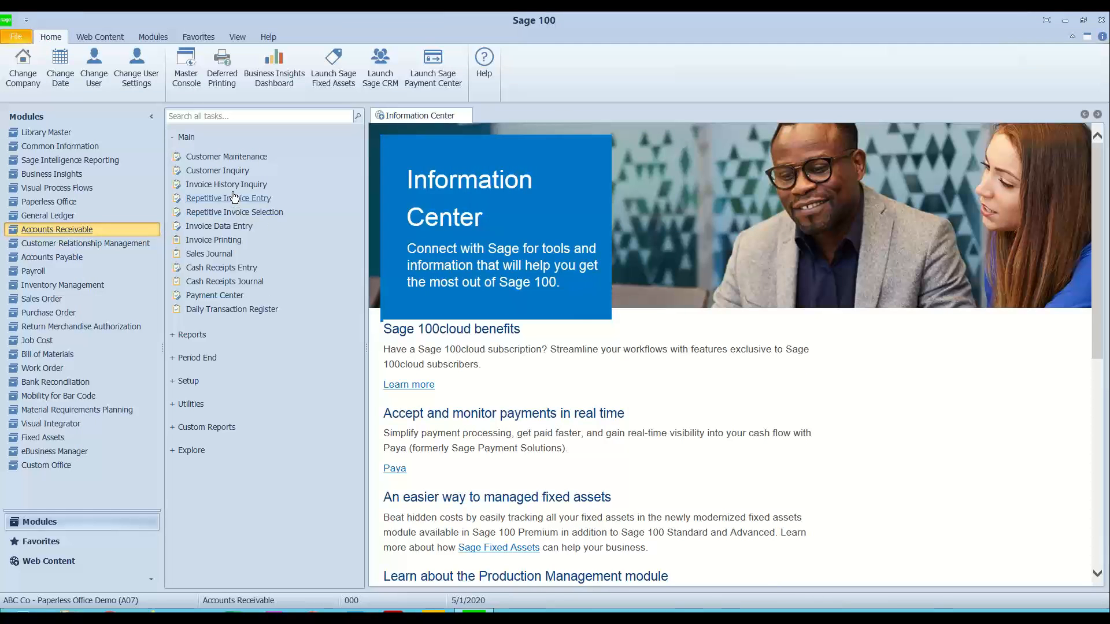
# Step: Open the Customer Viewer in Paperless Office and list the Order forms with Order Date From 5/1/2020
pyautogui.click(50, 201)
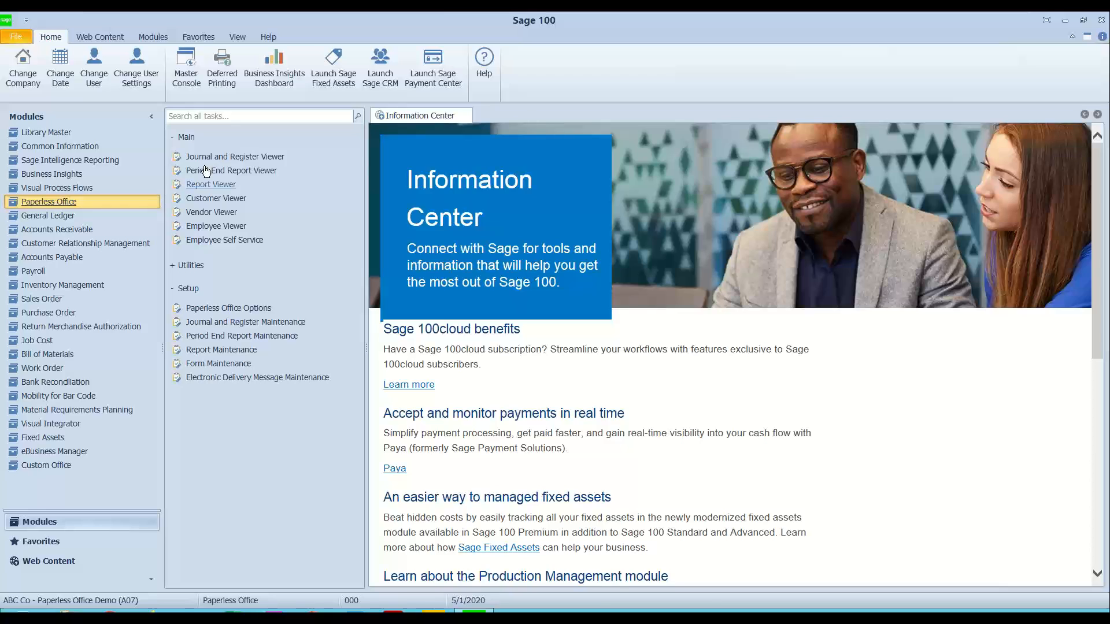
pyautogui.click(214, 198)
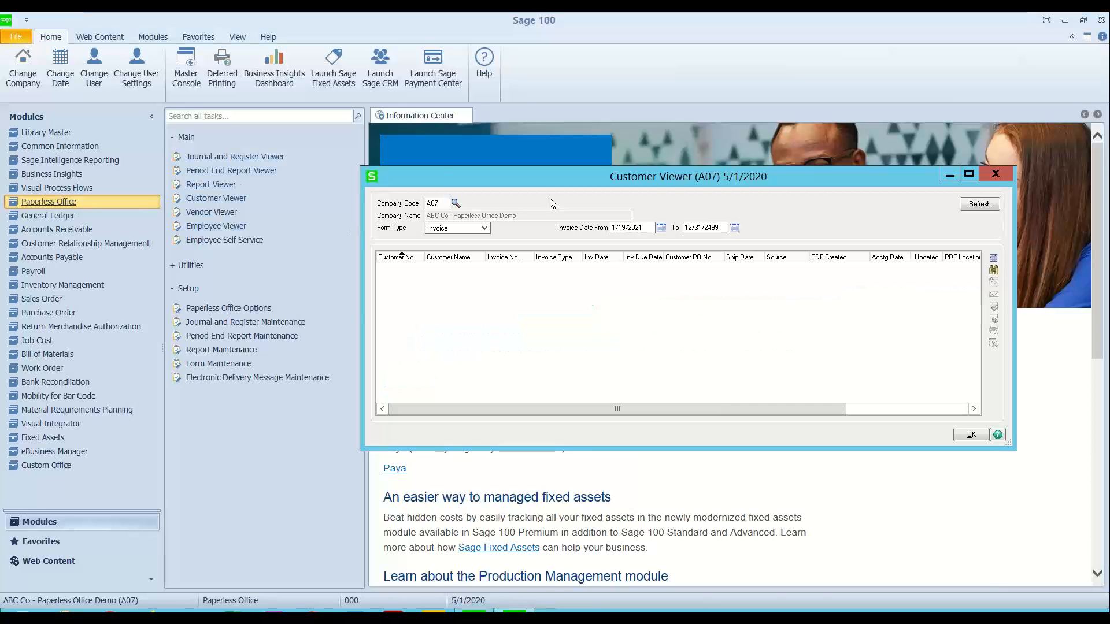
pyautogui.click(474, 231)
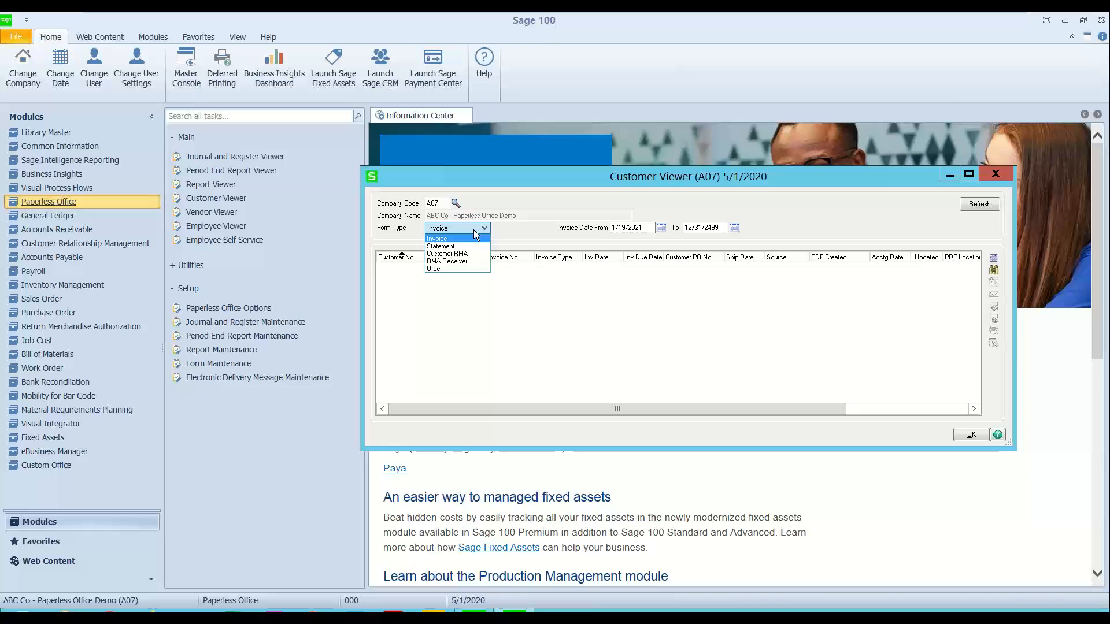
pyautogui.click(432, 268)
pyautogui.click(642, 228)
pyautogui.write('5/1/2020')
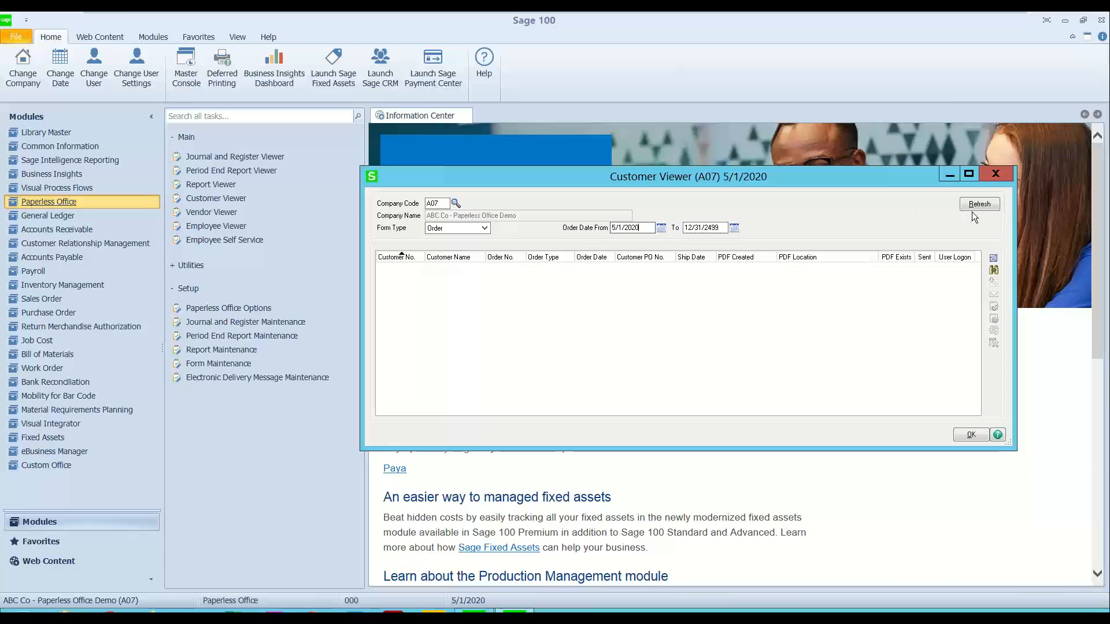
pyautogui.click(977, 204)
# Step: Select the newest order record, close the Customer Viewer, and collapse the Main tasks of Paperless Office
pyautogui.click(553, 290)
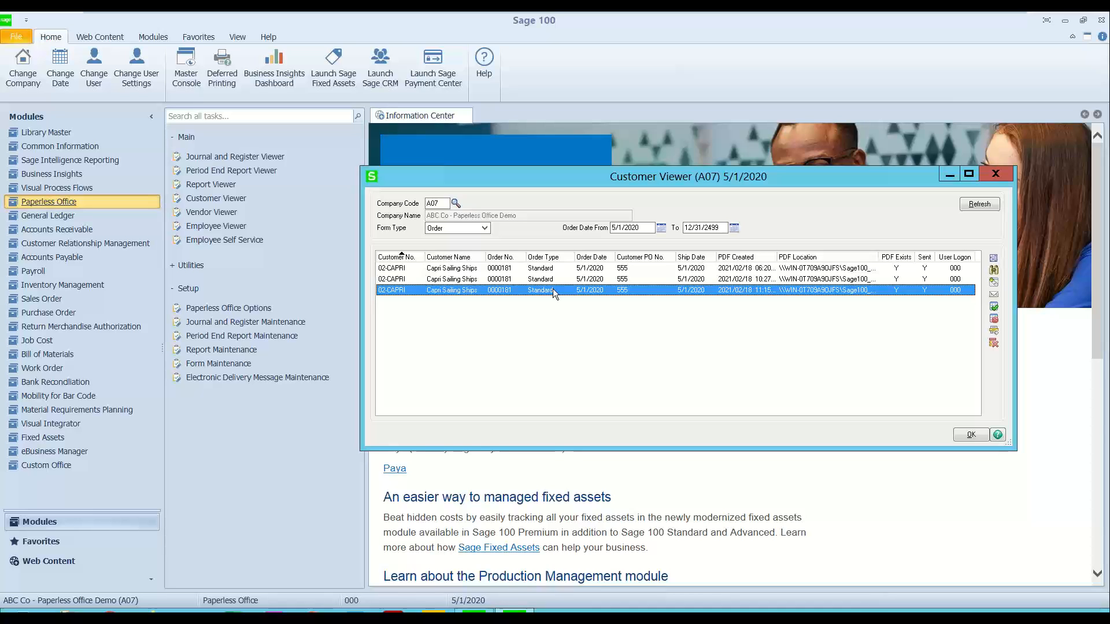
pyautogui.click(996, 175)
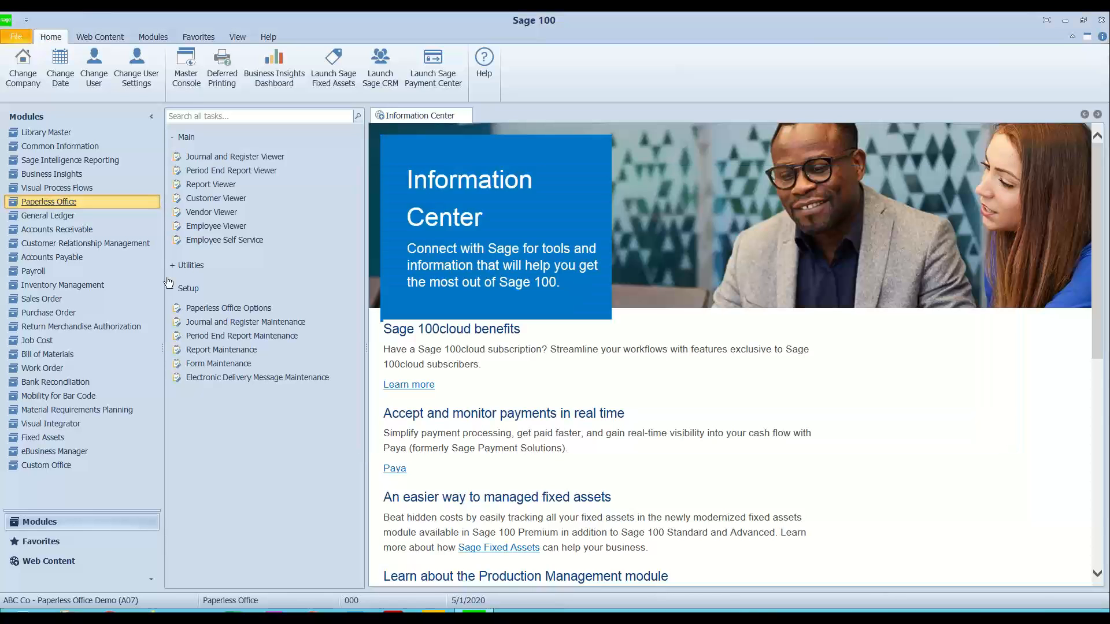
pyautogui.click(180, 139)
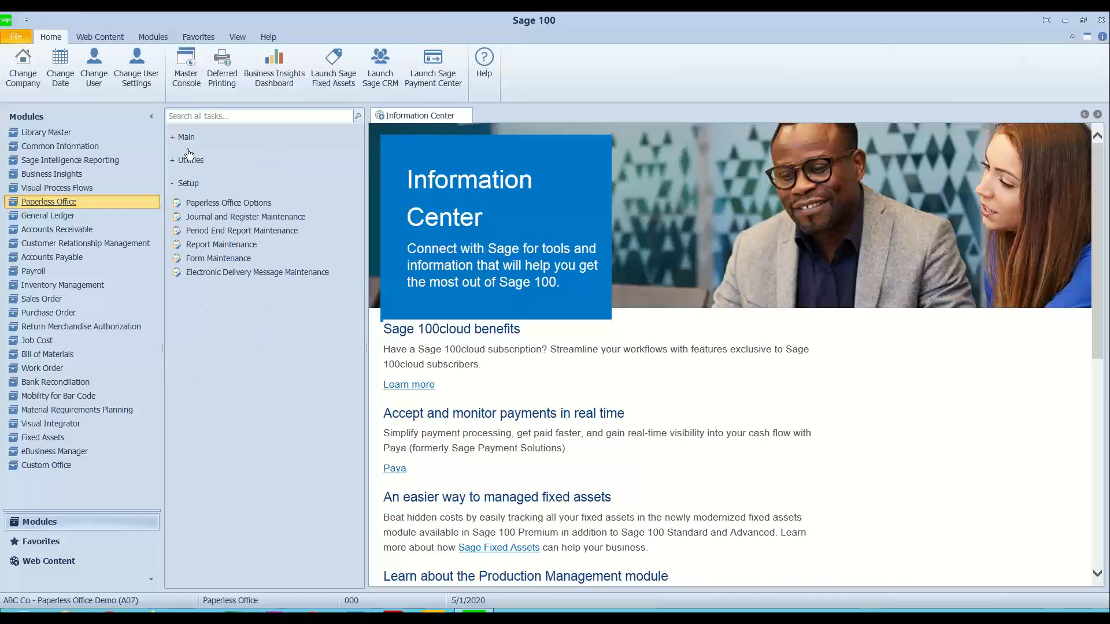
# Step: Open Salesperson Maintenance from the Accounts Receivable setup tasks and load the first salesperson record in the lookup
pyautogui.click(185, 183)
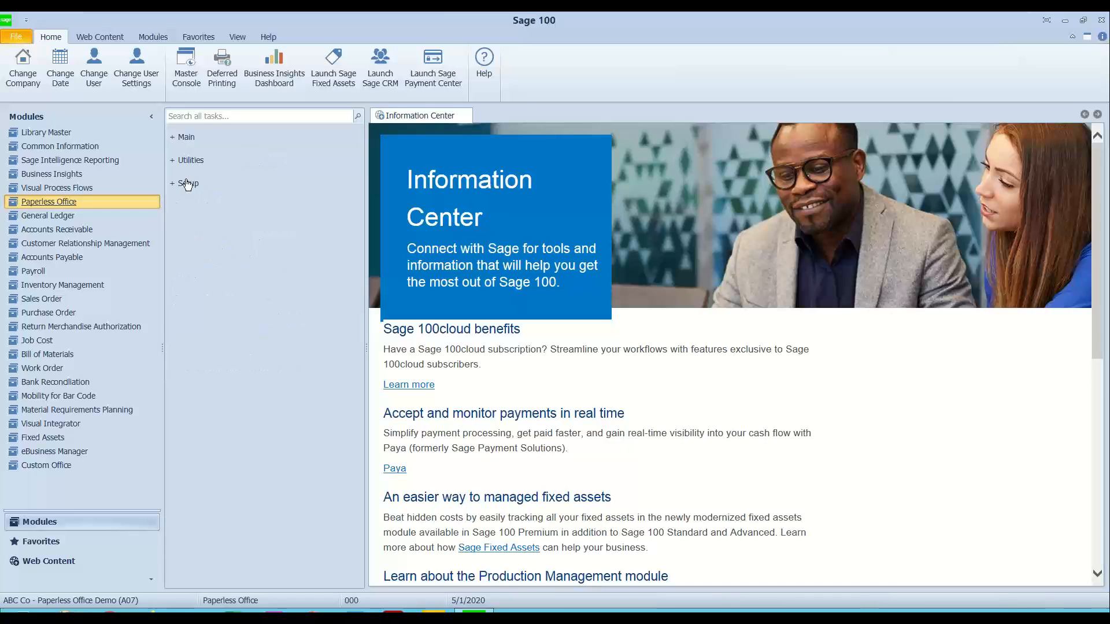
pyautogui.click(96, 229)
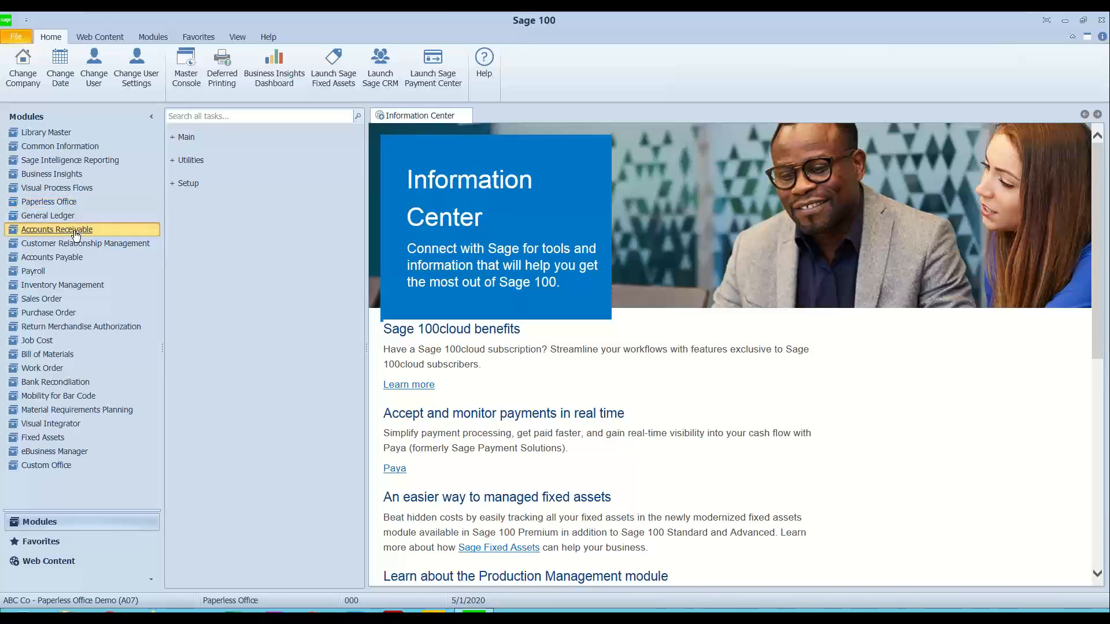
pyautogui.click(185, 139)
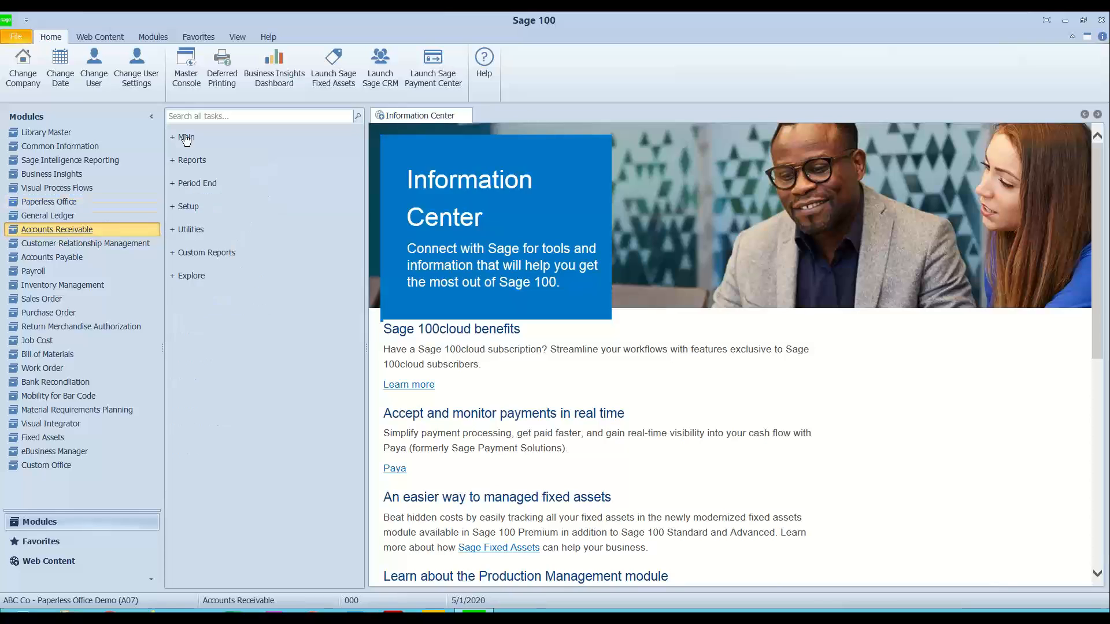
pyautogui.click(183, 207)
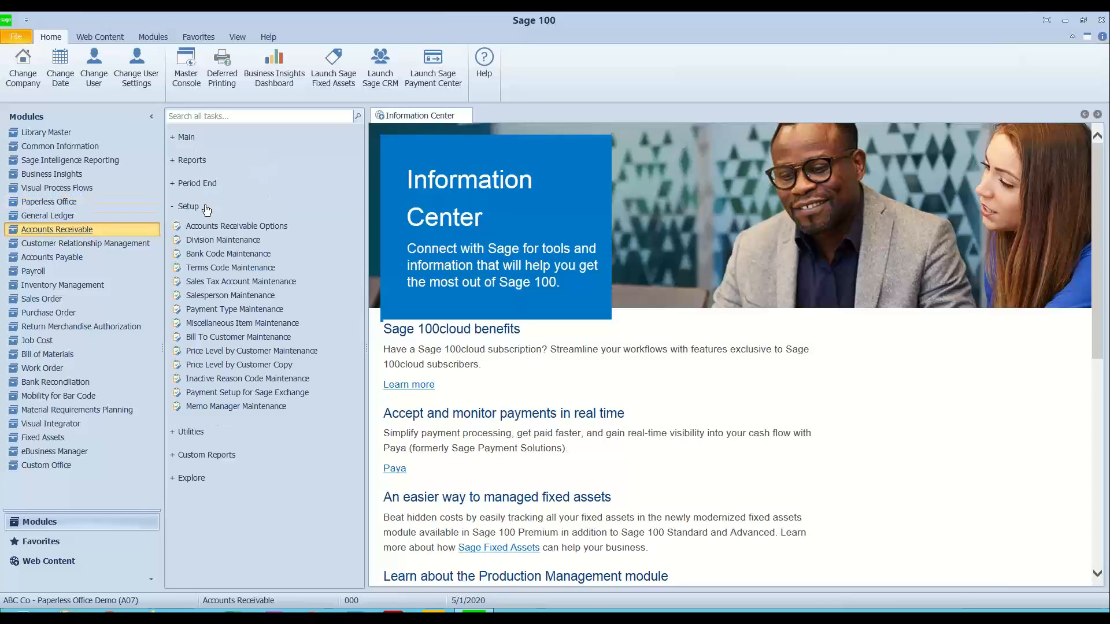
pyautogui.click(218, 295)
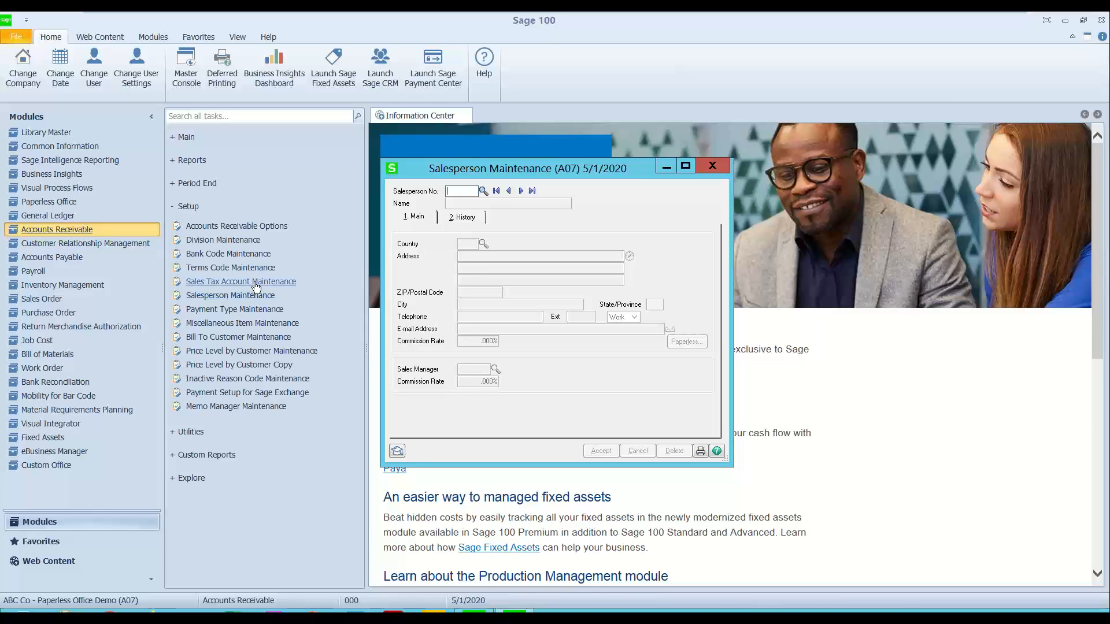
pyautogui.click(483, 190)
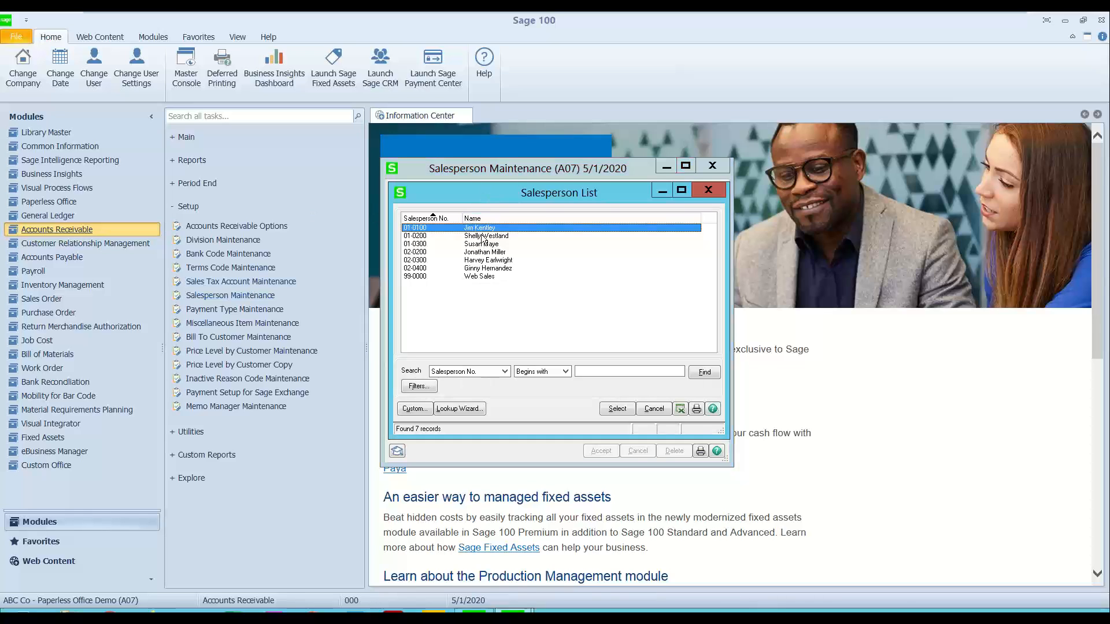
pyautogui.doubleClick(444, 227)
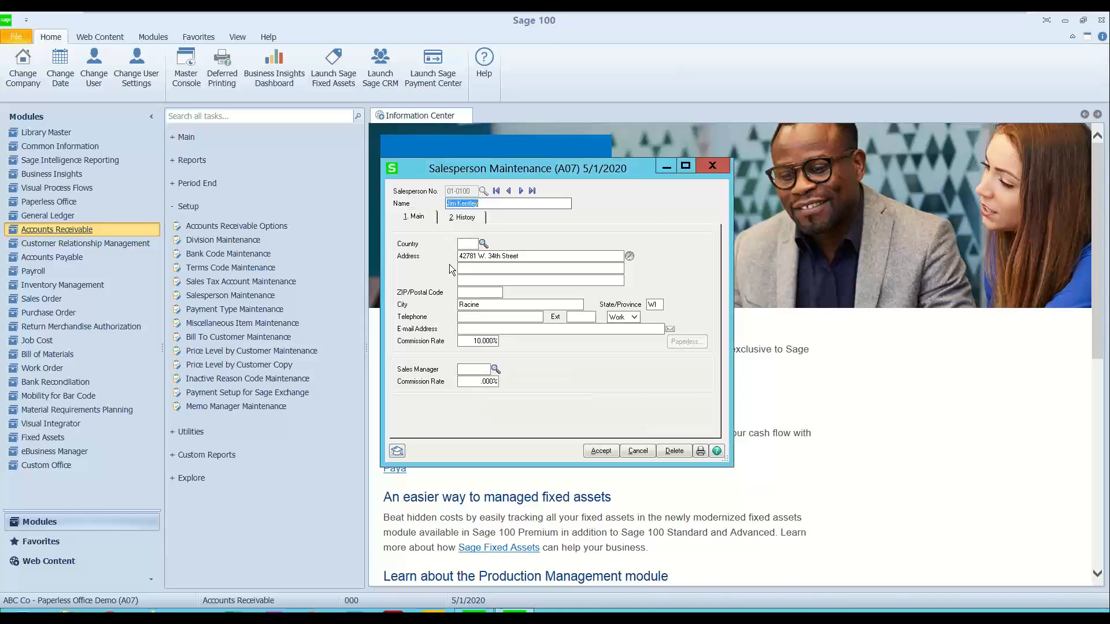
# Step: Browse forward to salesperson record 01-0300, review its e-mail address and Paperless Office Delivery Options, and close the record without changes
pyautogui.click(520, 329)
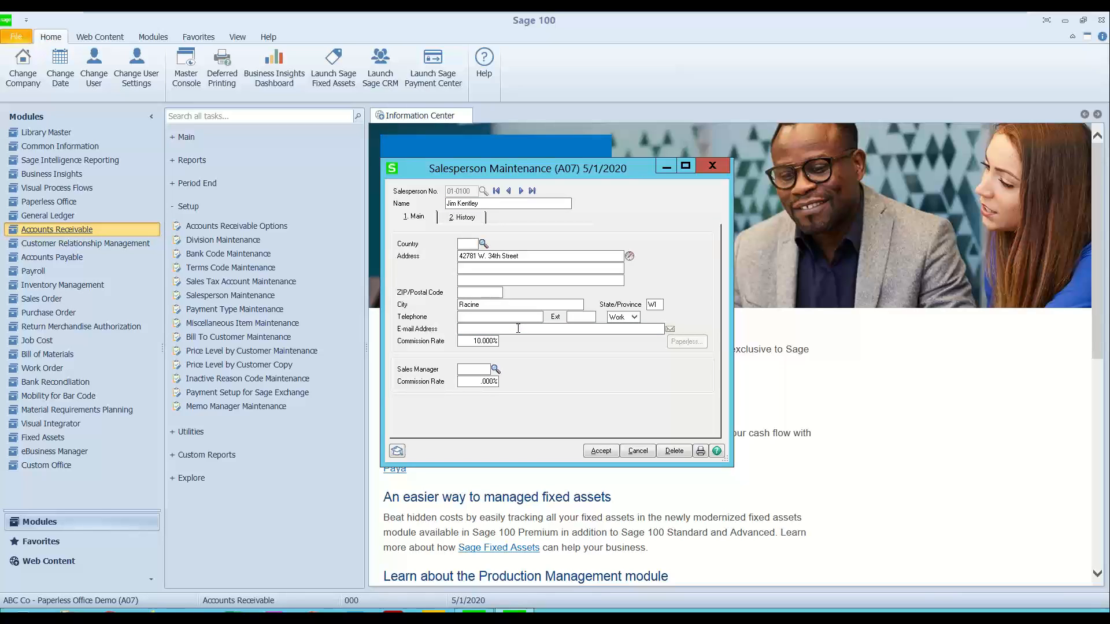
pyautogui.click(521, 190)
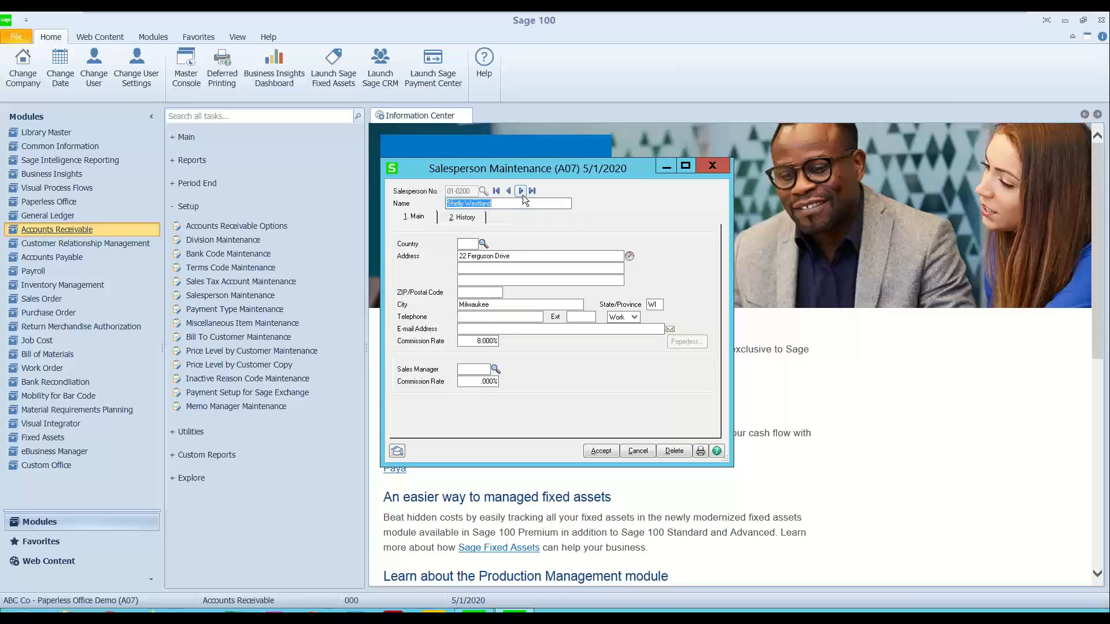
pyautogui.click(523, 196)
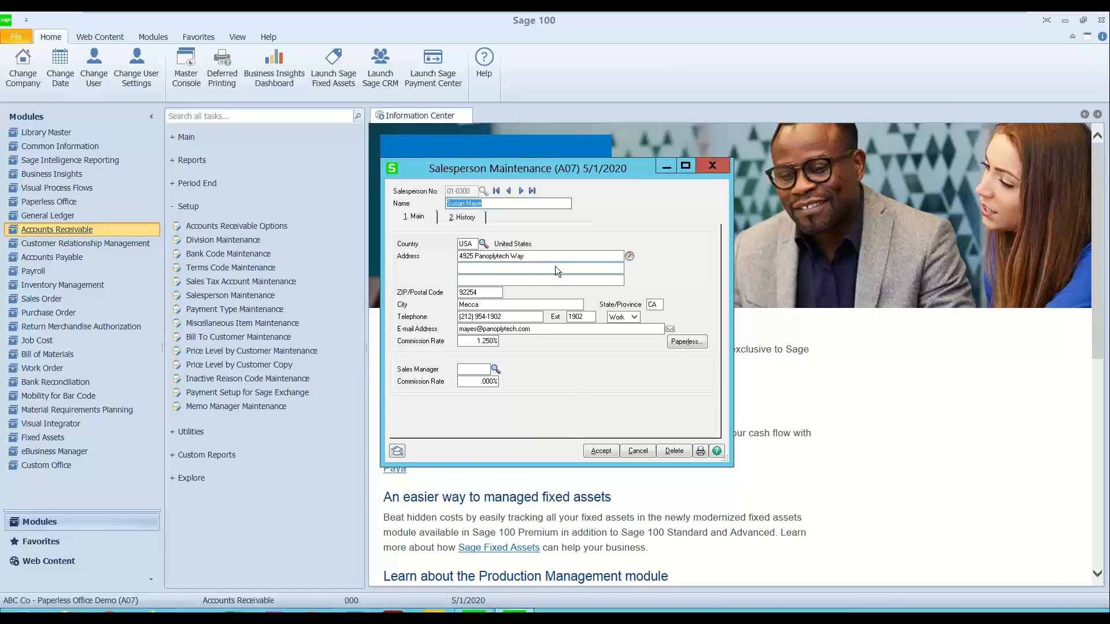
pyautogui.moveTo(539, 330); pyautogui.dragTo(420, 331)
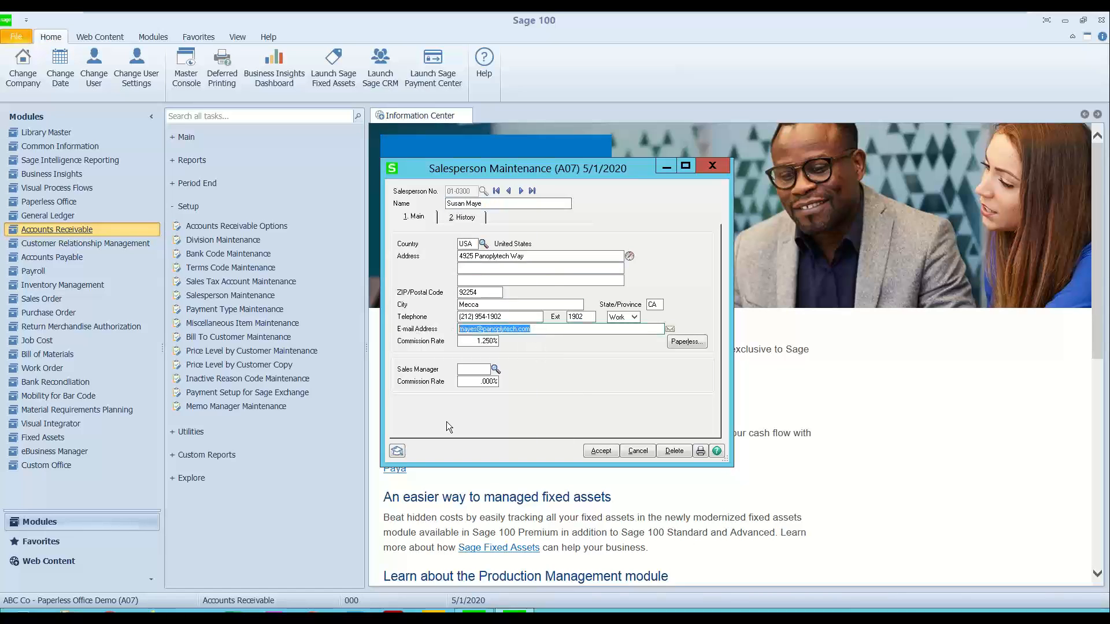
pyautogui.click(686, 342)
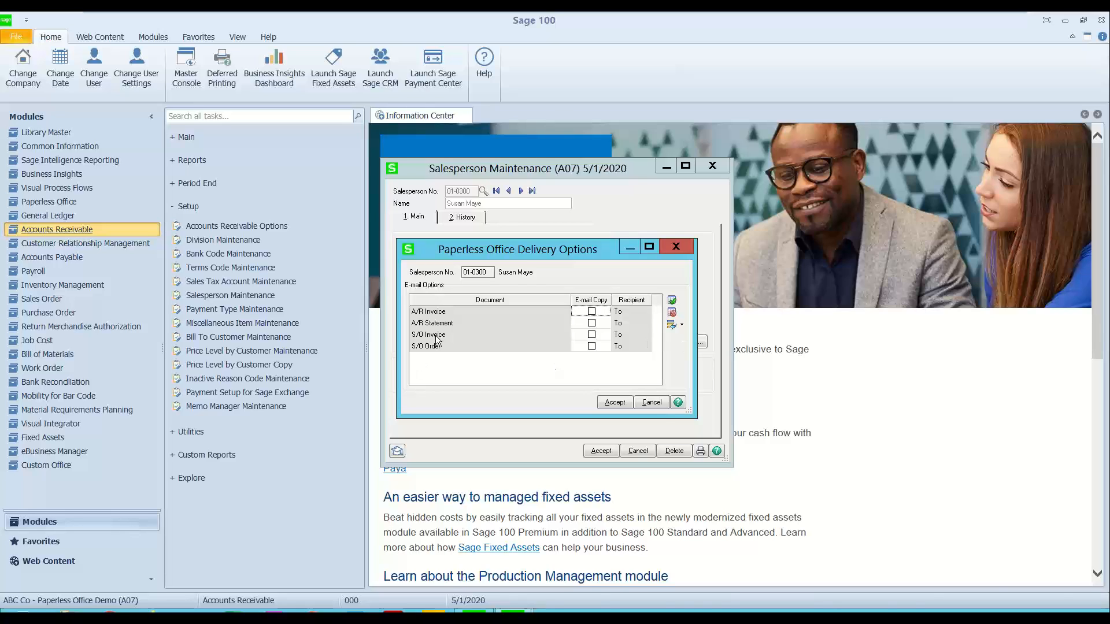
pyautogui.click(685, 251)
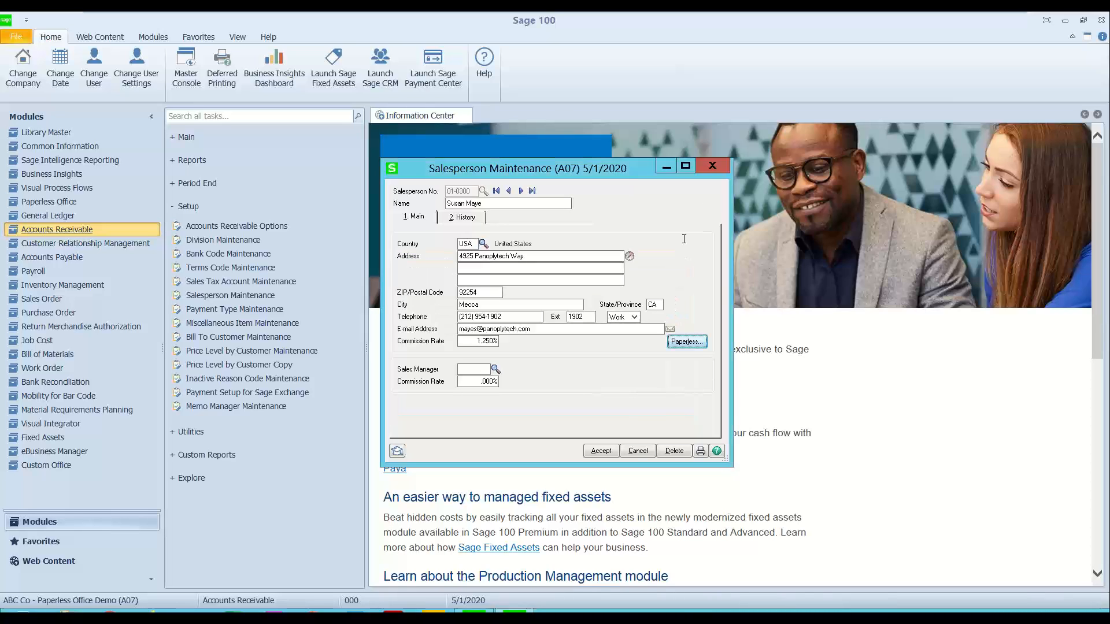
pyautogui.click(713, 165)
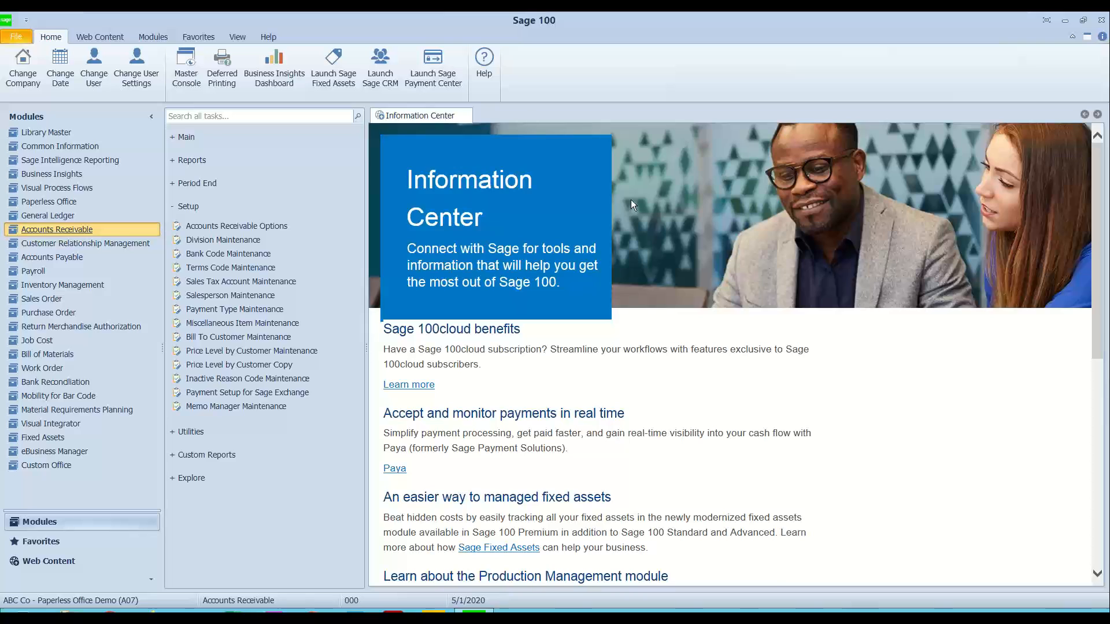
# Step: Switch to company P01, PR2 PAYROLL COPY DEMO USE, and reset the accounting date to the Windows system date
pyautogui.doubleClick(132, 602)
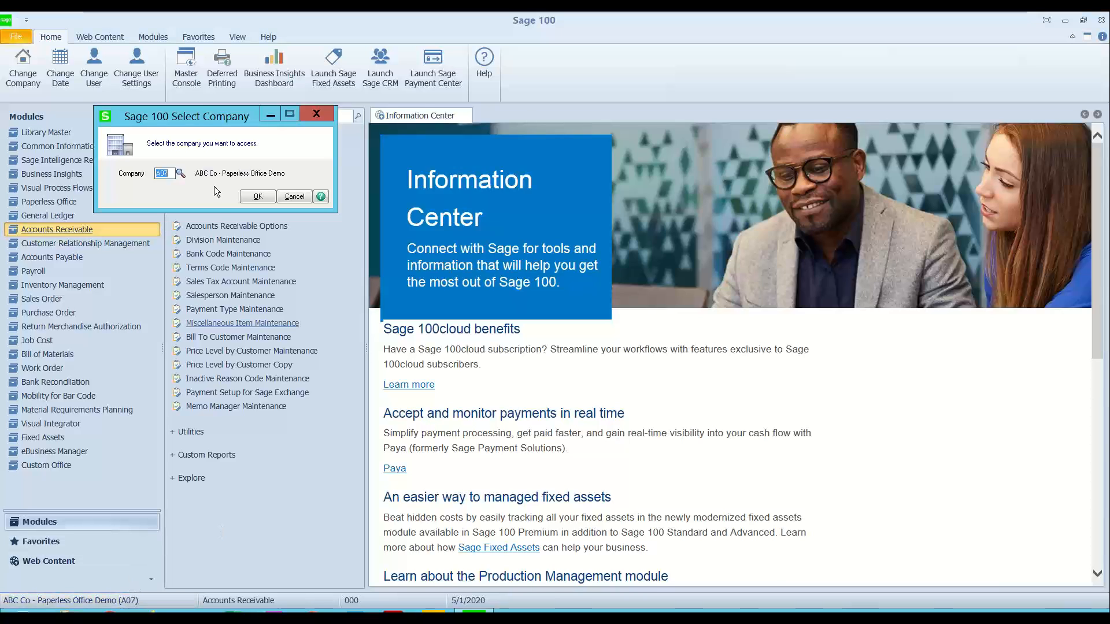
pyautogui.click(181, 174)
pyautogui.doubleClick(409, 324)
pyautogui.click(259, 198)
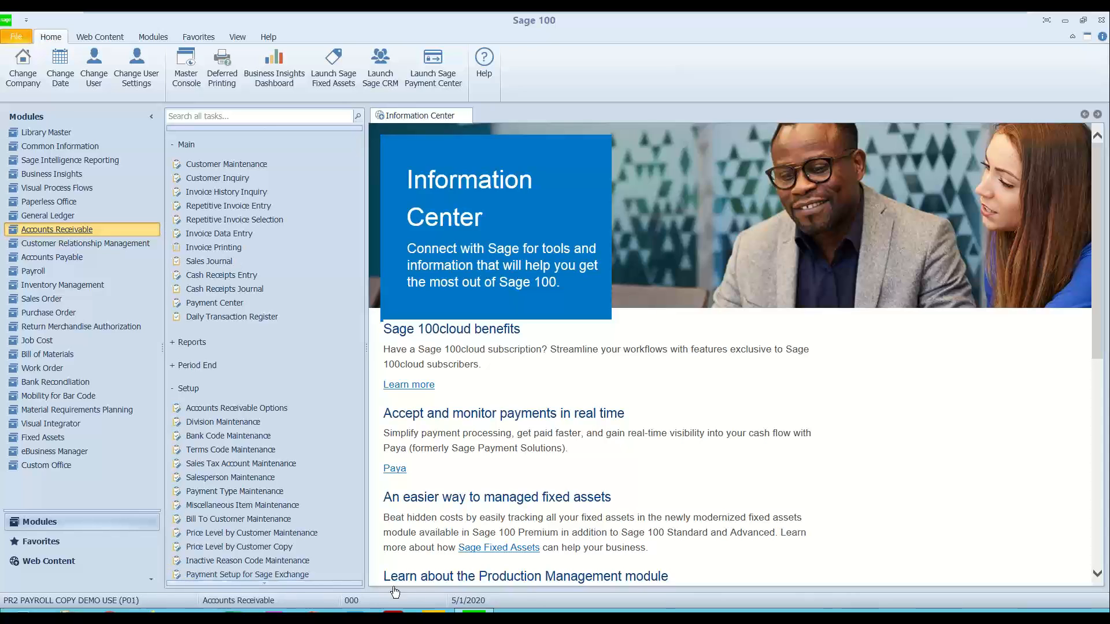
pyautogui.doubleClick(467, 600)
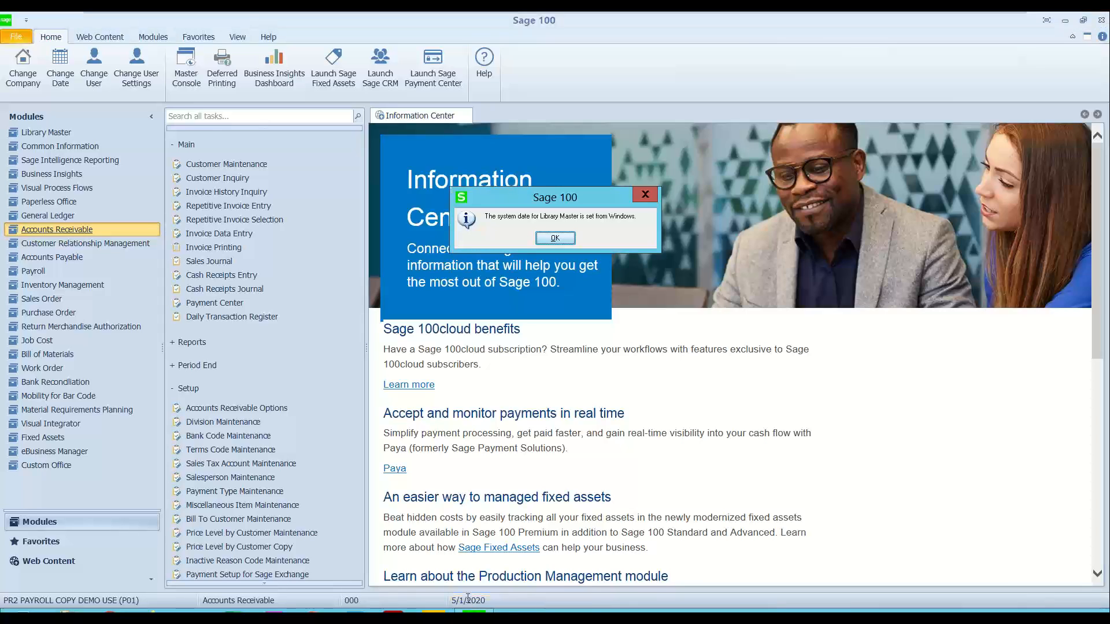
pyautogui.press('Return')
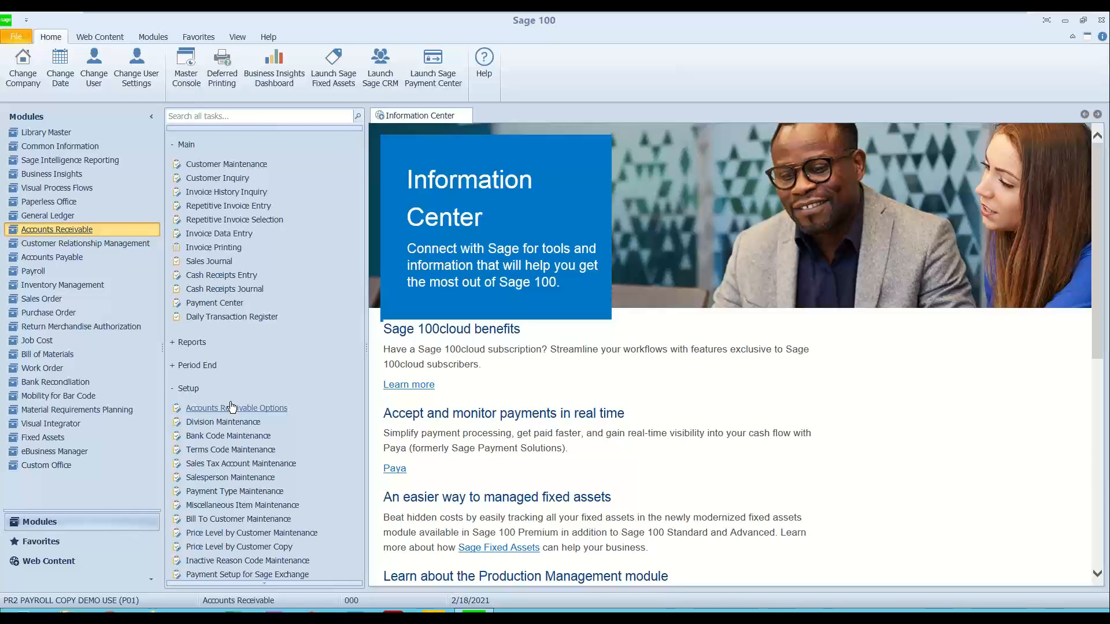
# Step: Collapse the Accounts Receivable task groups and open the Paperless Office module with the accounting date 5/8/2020
pyautogui.click(191, 151)
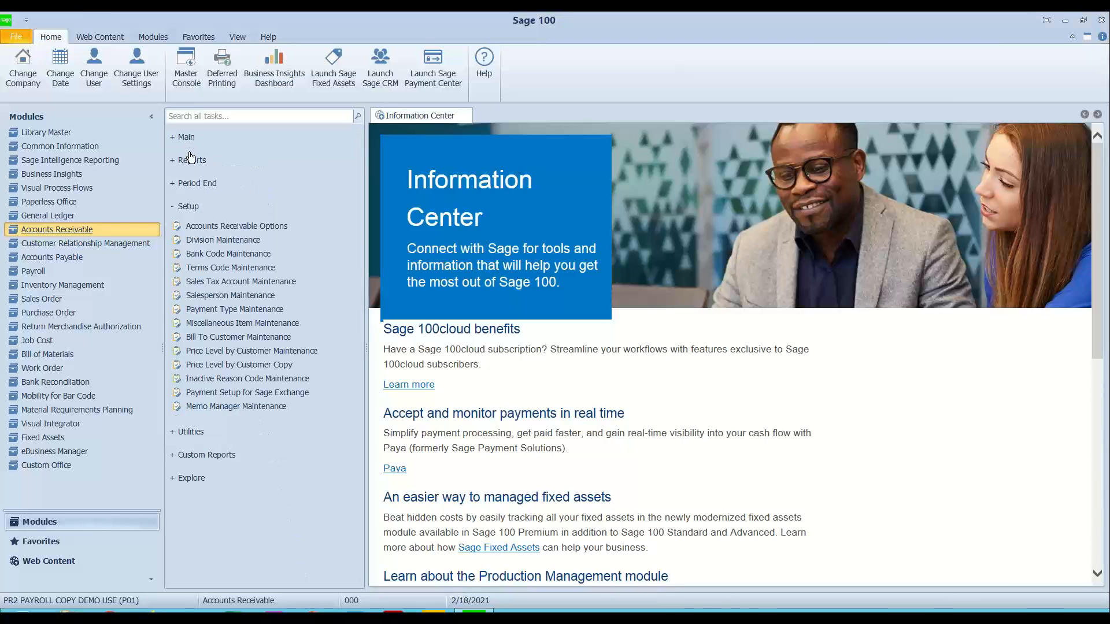
pyautogui.click(187, 209)
pyautogui.click(39, 206)
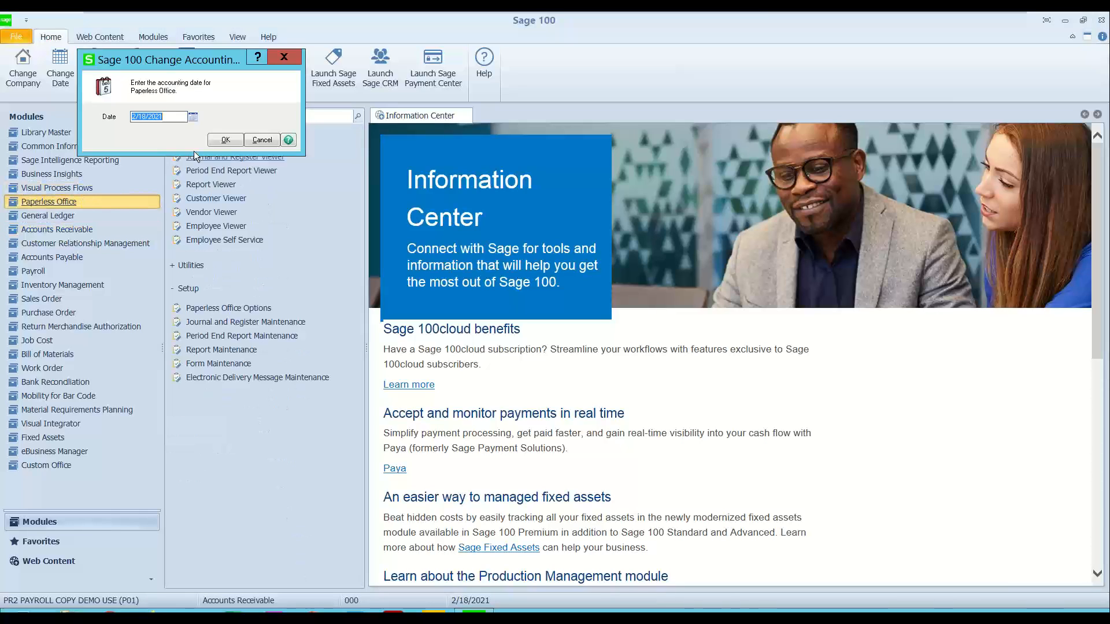
pyautogui.write('5/8/2020')
pyautogui.click(226, 141)
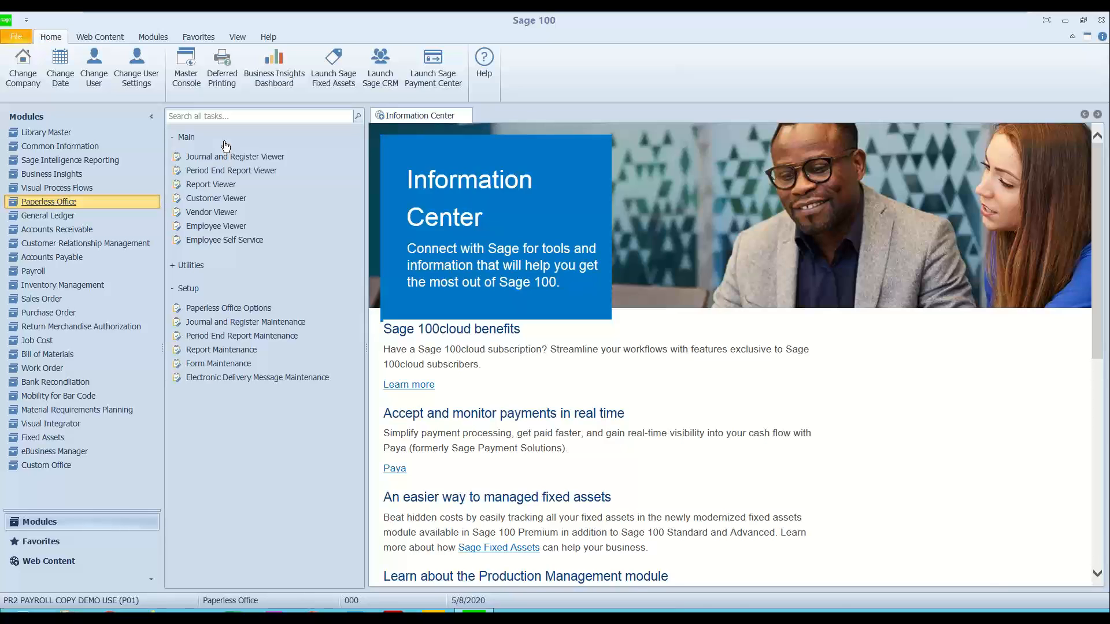
# Step: Open Form Maintenance in Paperless Office and load the P/R All Documents record for company P01
pyautogui.click(214, 363)
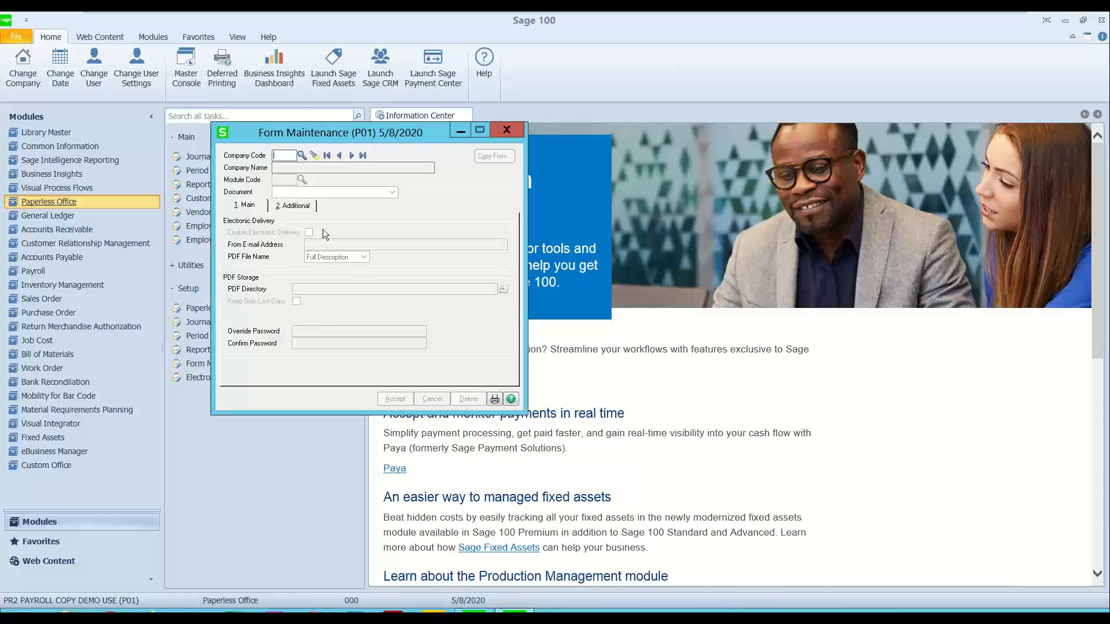
pyautogui.click(313, 155)
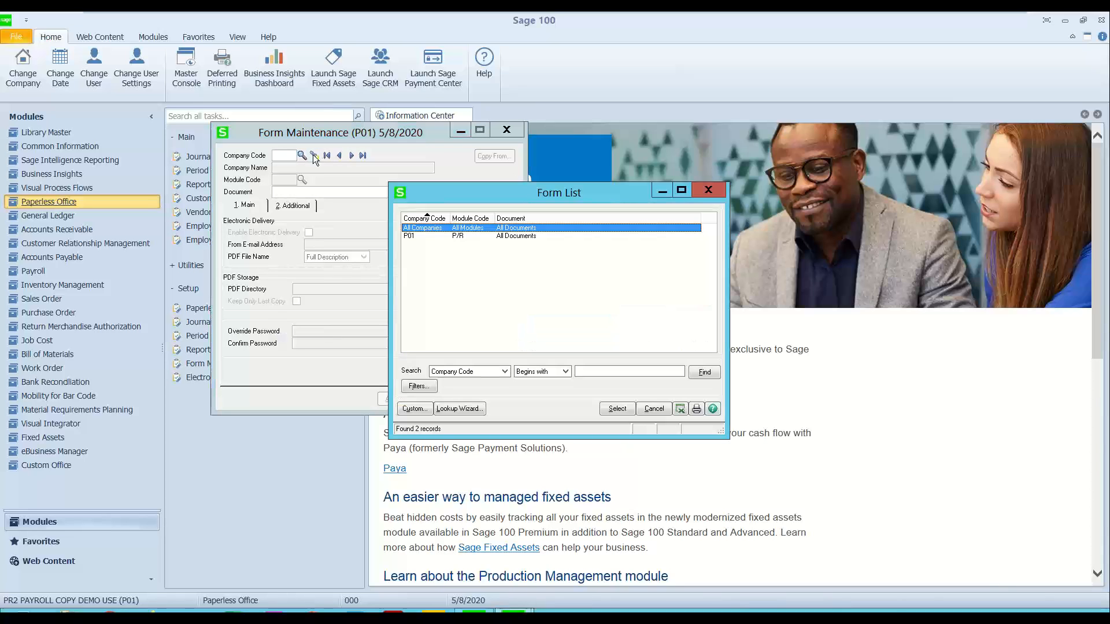
pyautogui.click(471, 236)
pyautogui.doubleClick(470, 235)
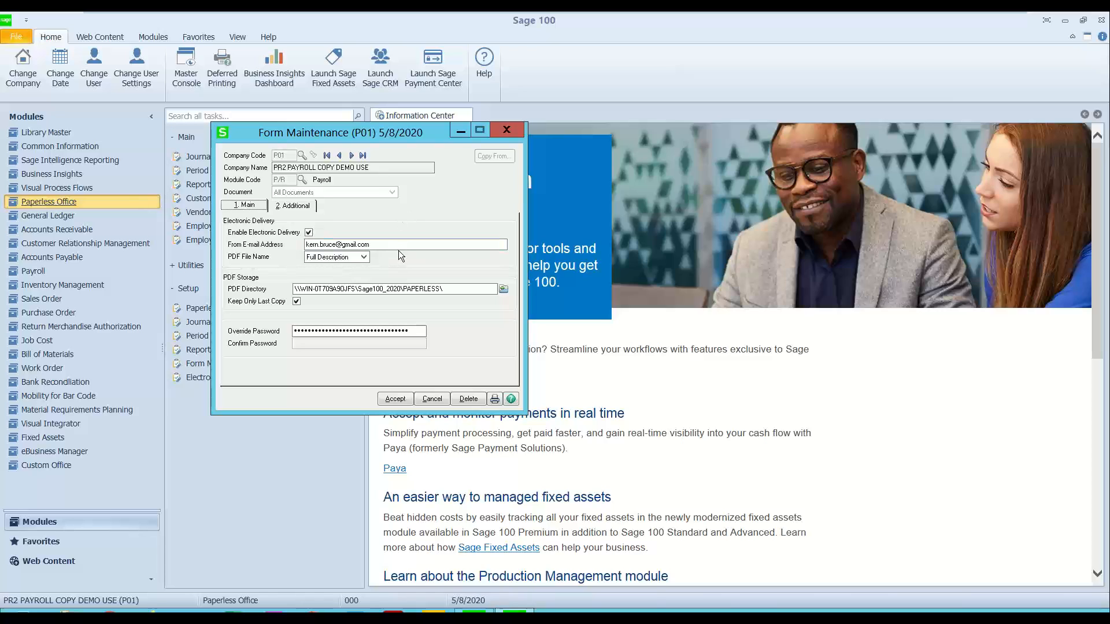
# Step: Review the payroll form's sender e-mail, PDF directory and additional check and direct deposit stub settings, and close Form Maintenance
pyautogui.moveTo(399, 245); pyautogui.dragTo(288, 243)
pyautogui.moveTo(451, 289); pyautogui.dragTo(300, 289)
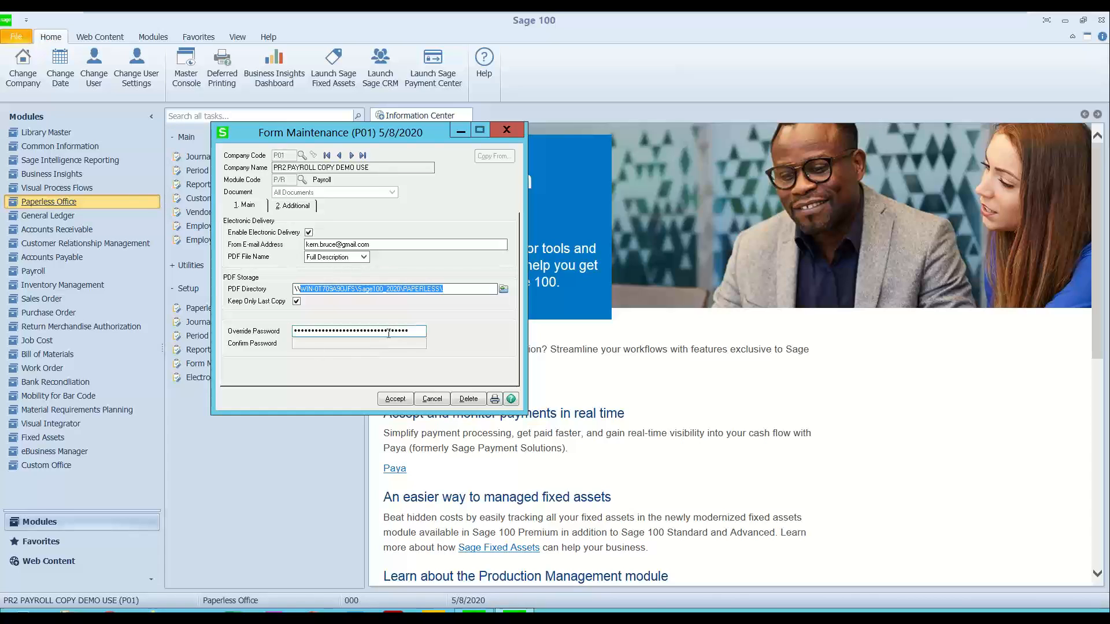
pyautogui.click(293, 207)
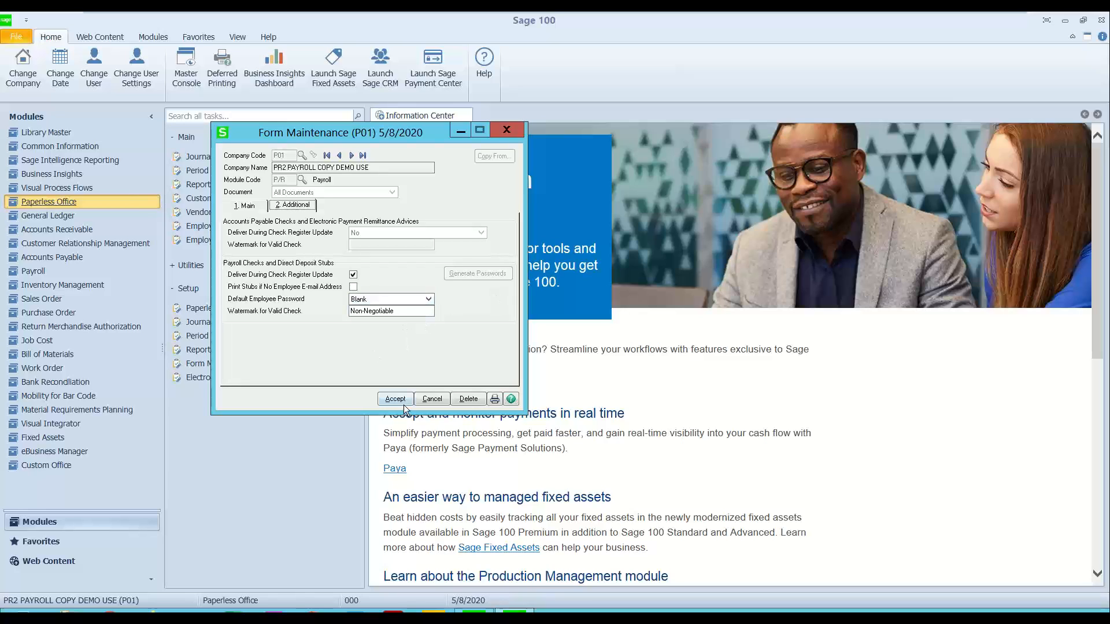
pyautogui.click(506, 131)
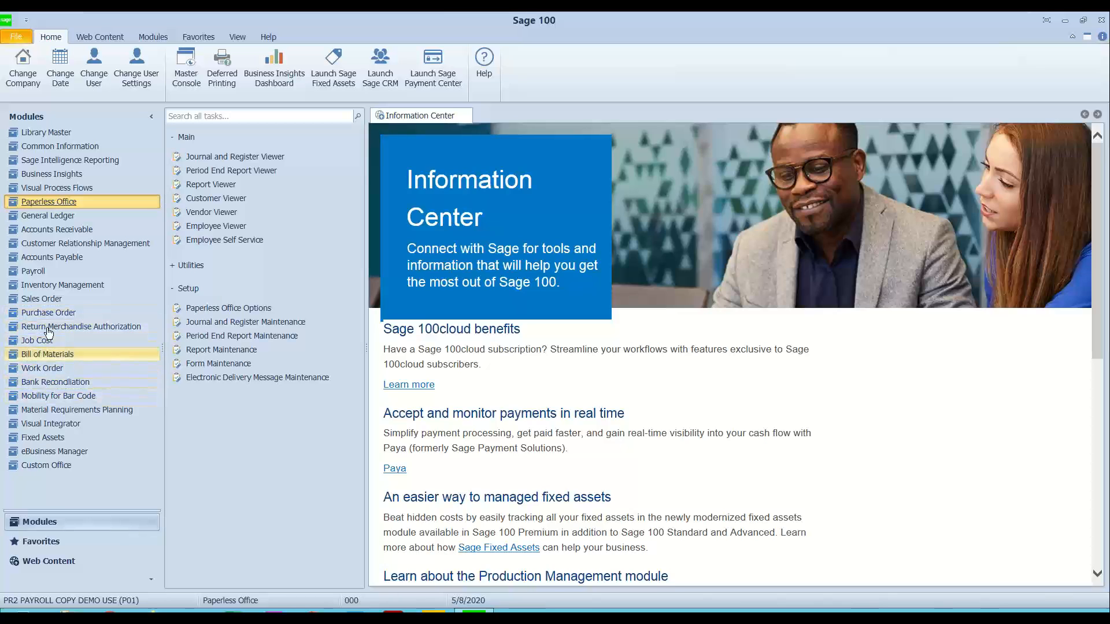
# Step: Open the Payroll module with the accounting date 5/8/2020
pyautogui.click(37, 261)
pyautogui.click(33, 271)
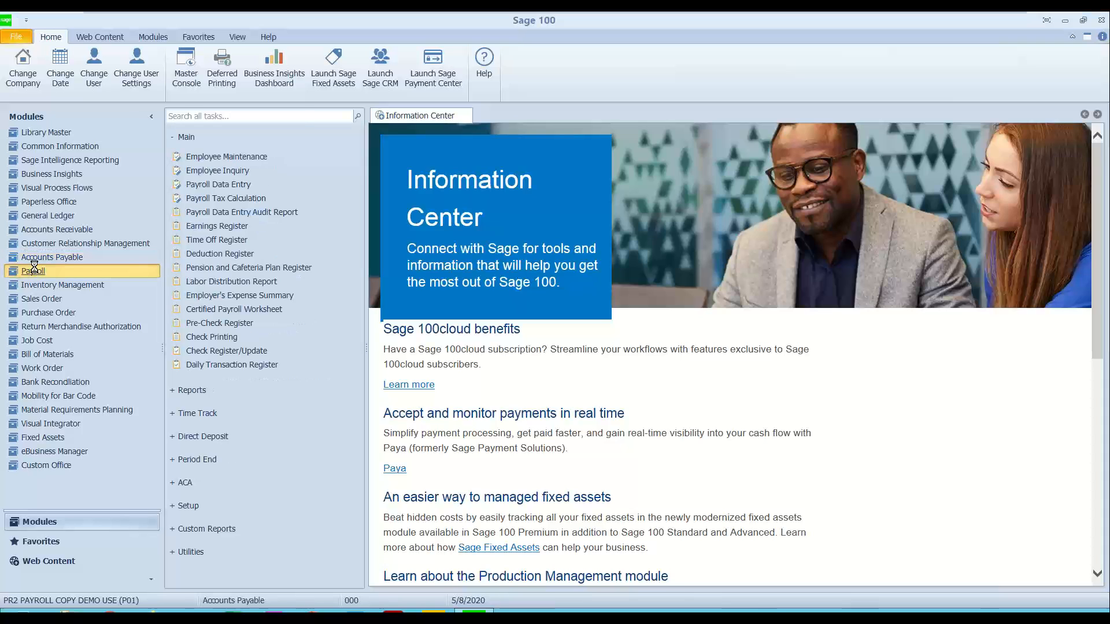
pyautogui.write('5/8/')
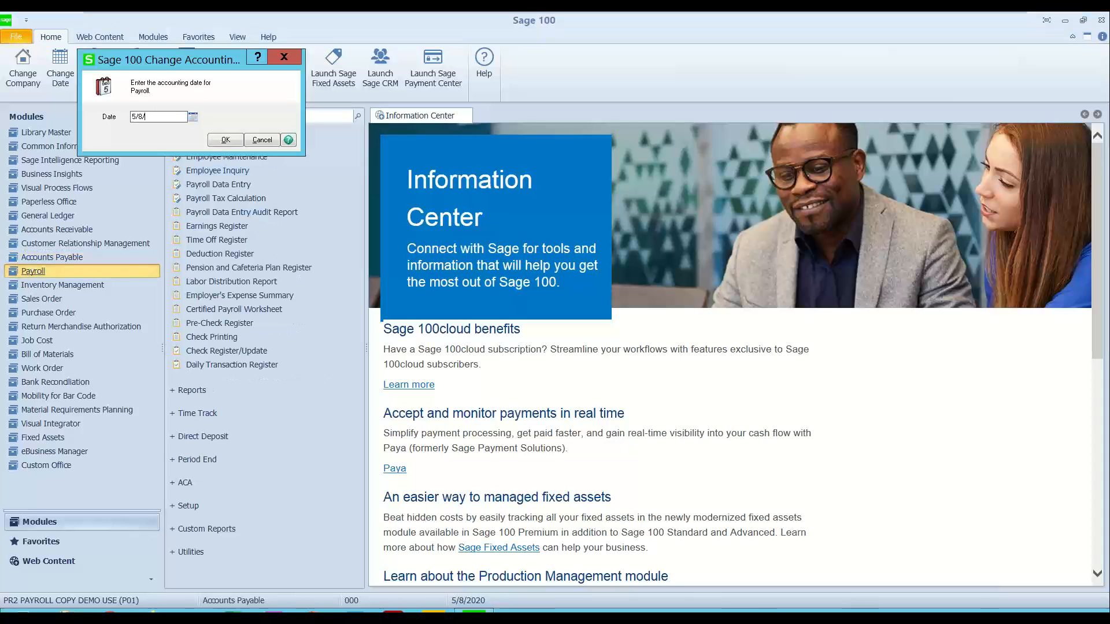
pyautogui.write('2020')
pyautogui.click(217, 141)
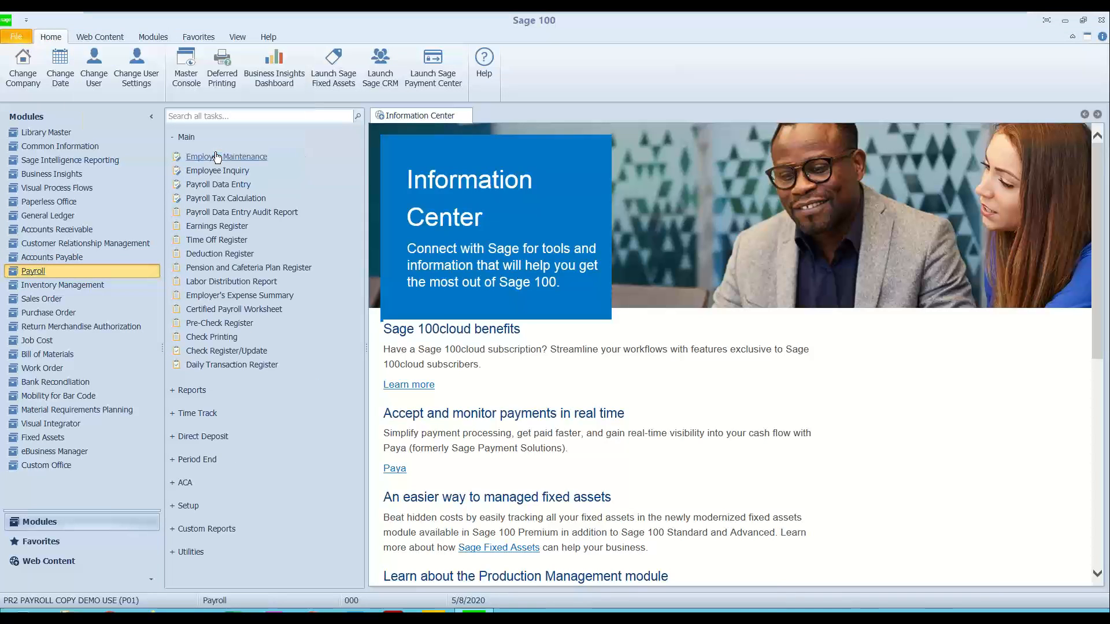
# Step: Open Employee Maintenance, acknowledge the payroll notices, and load the first employee record in the lookup
pyautogui.click(217, 157)
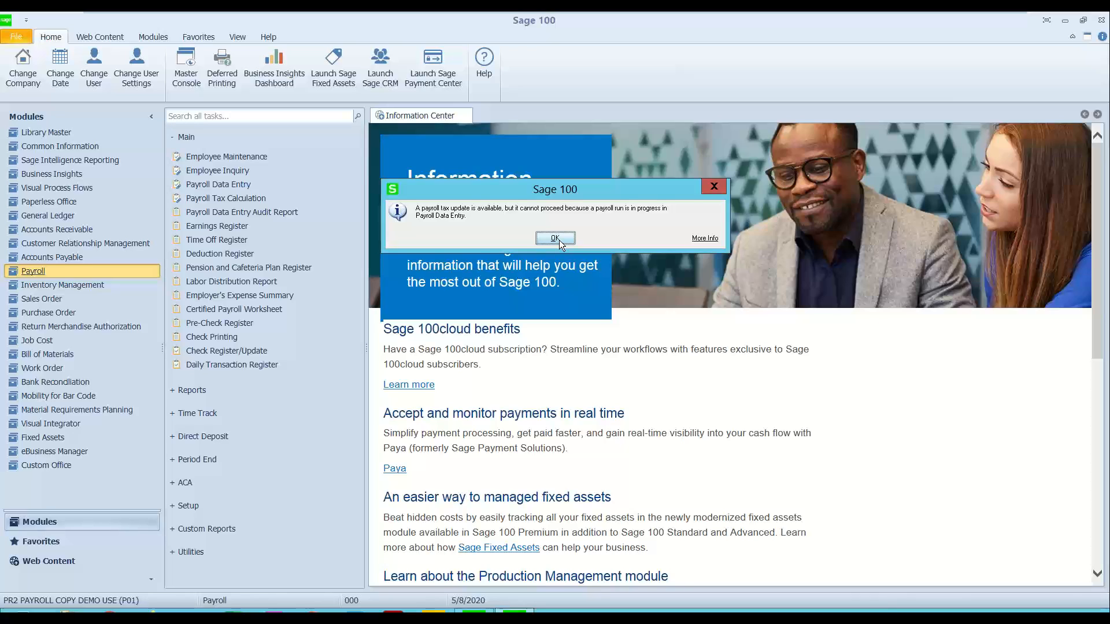
pyautogui.click(557, 238)
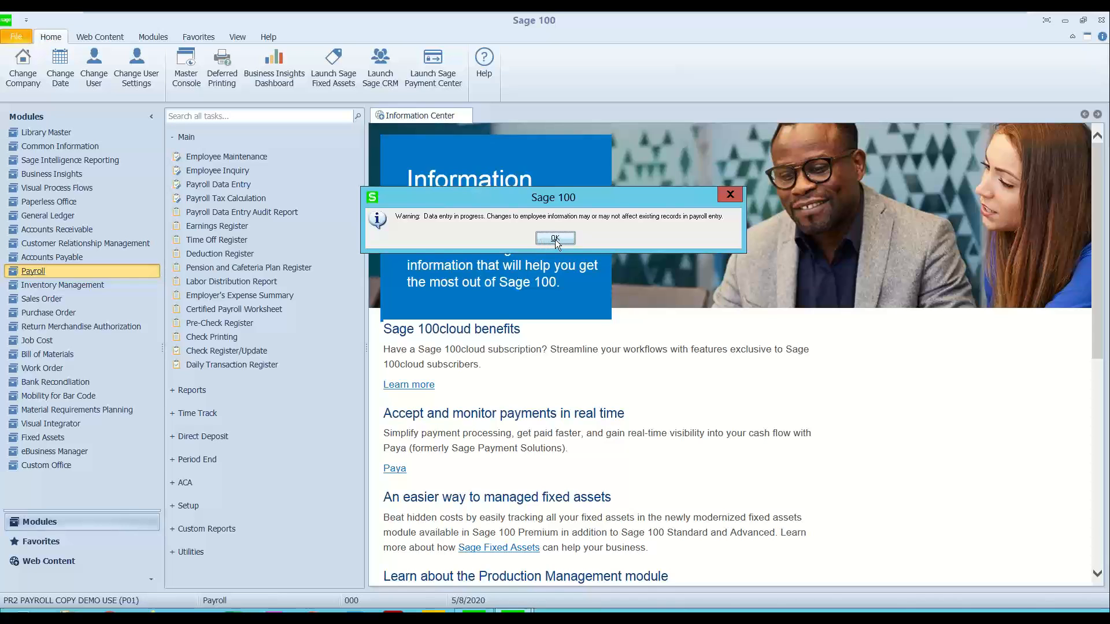
pyautogui.click(555, 239)
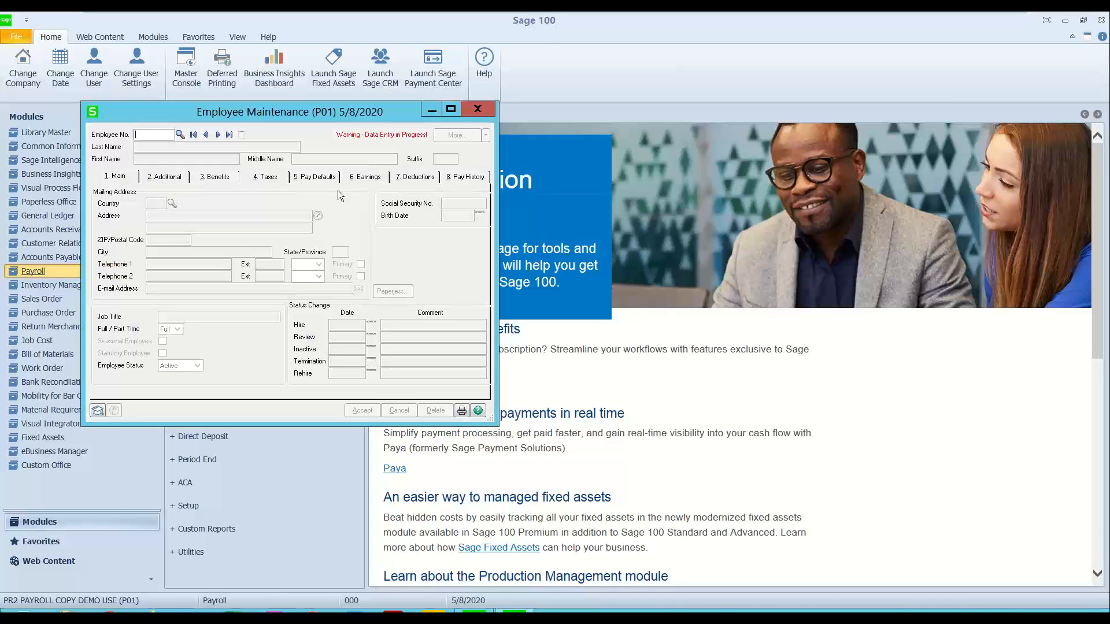
pyautogui.click(180, 134)
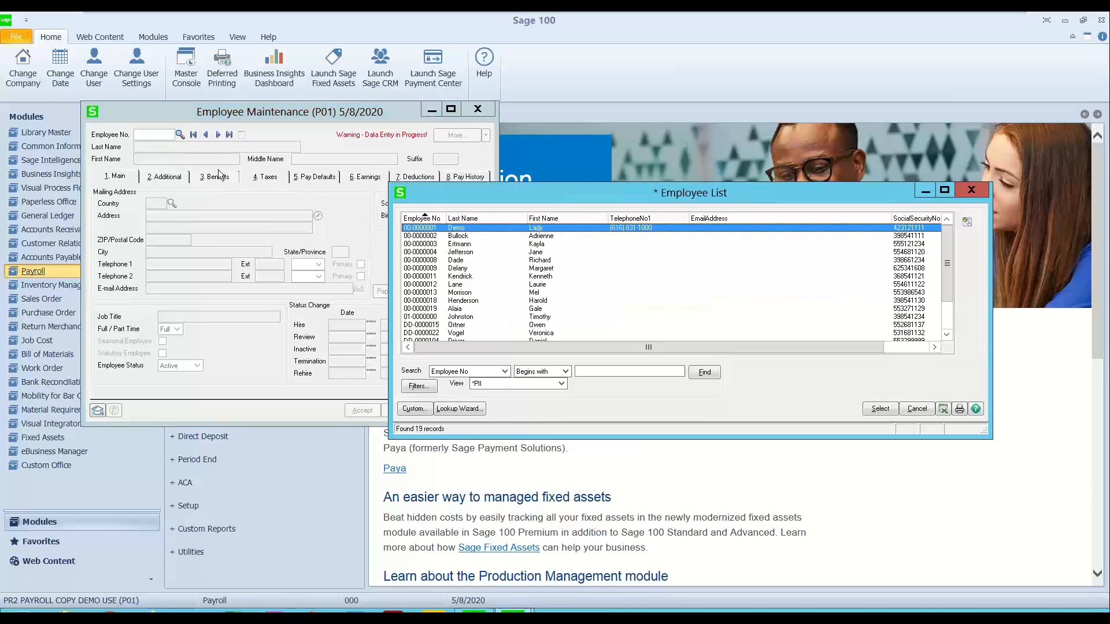
pyautogui.doubleClick(451, 228)
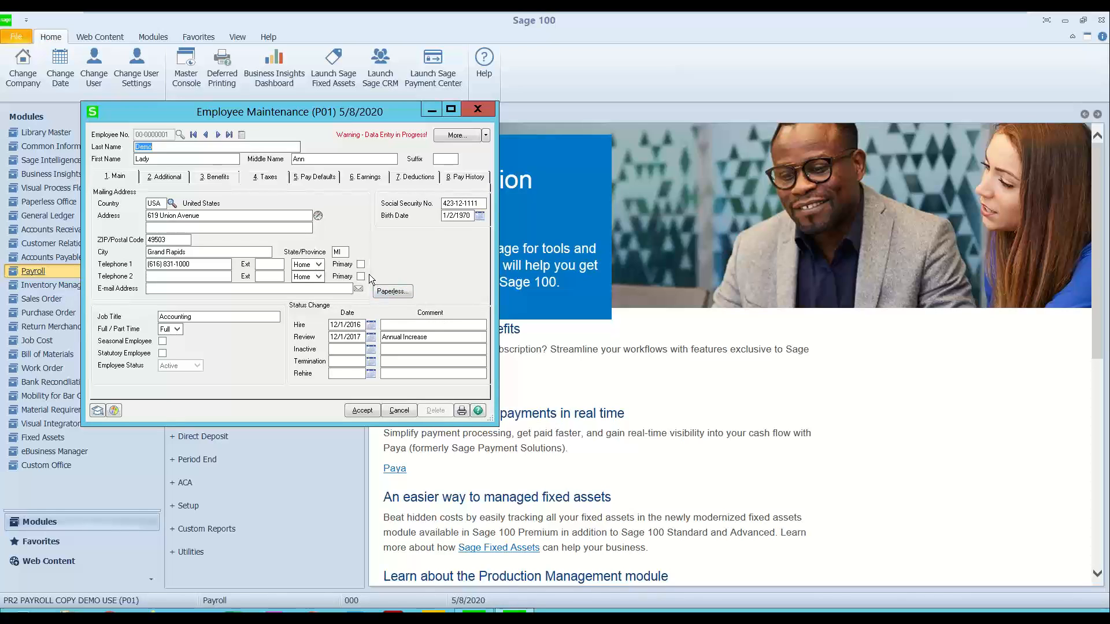
# Step: Review the employee's paperless delivery options for checks, including the PDF password and recipient e-mail fields, and close Employee Maintenance
pyautogui.click(388, 292)
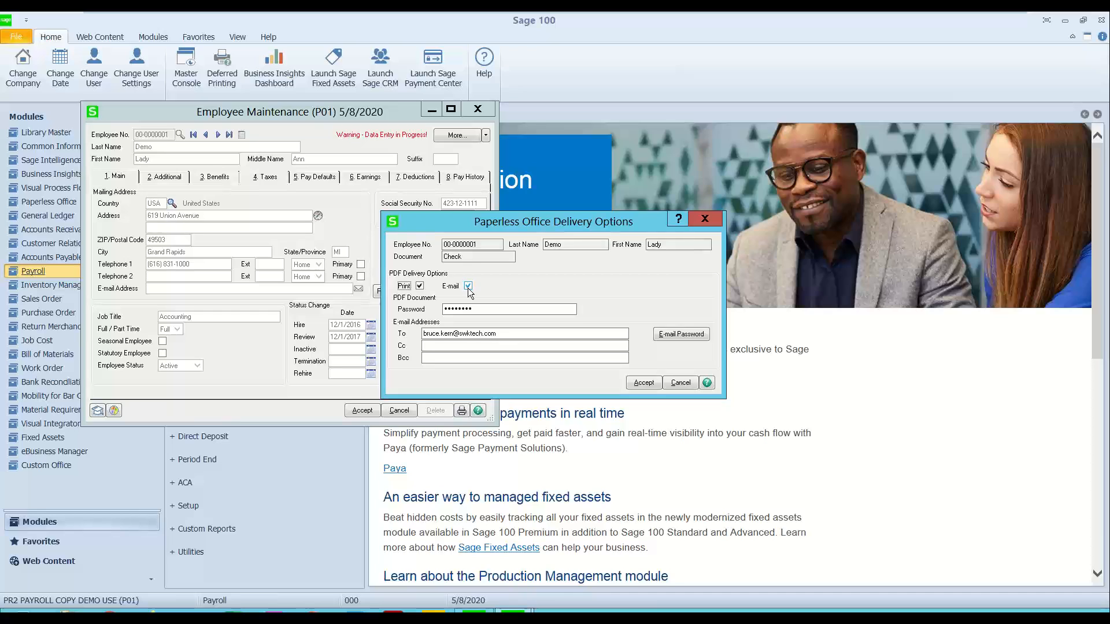
pyautogui.click(483, 311)
pyautogui.press('Tab')
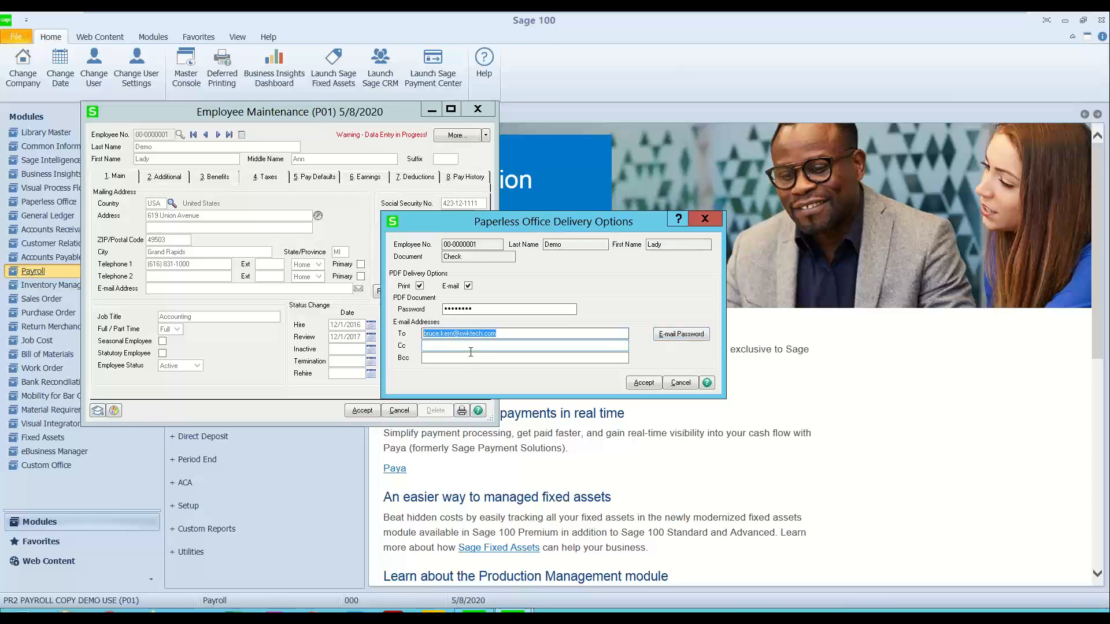
pyautogui.hotkey('shift', 'Tab')
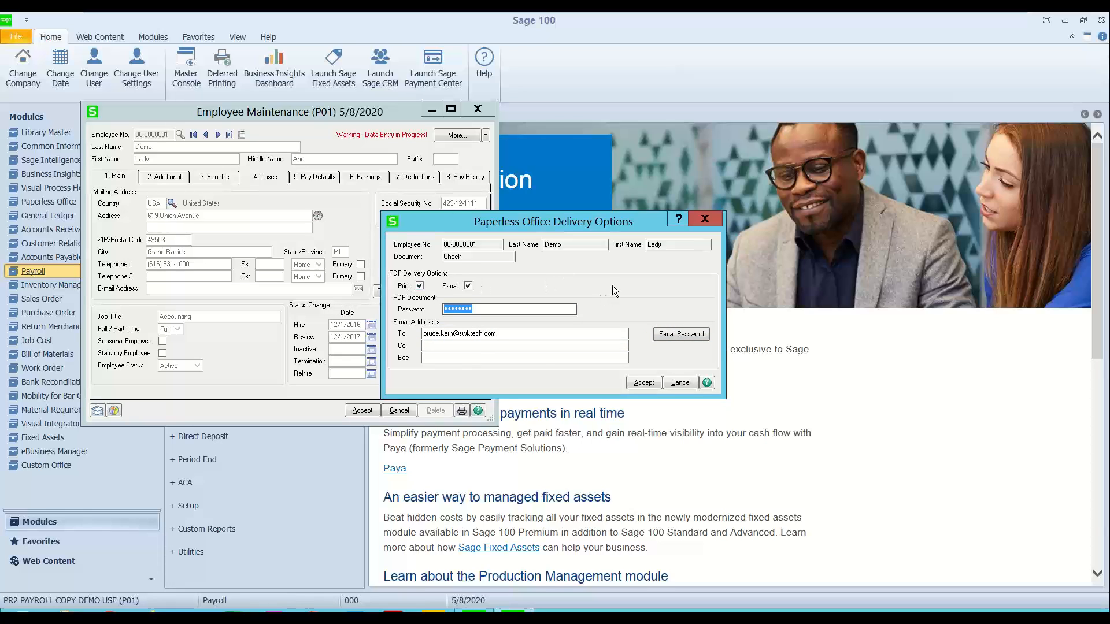
pyautogui.click(706, 223)
pyautogui.click(707, 220)
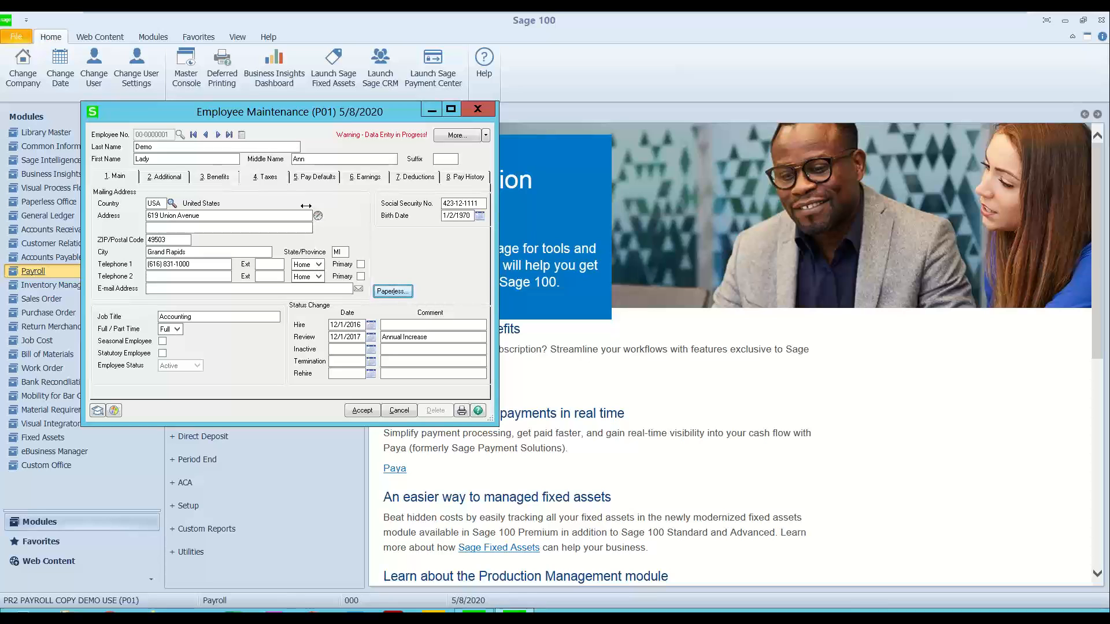
pyautogui.click(485, 112)
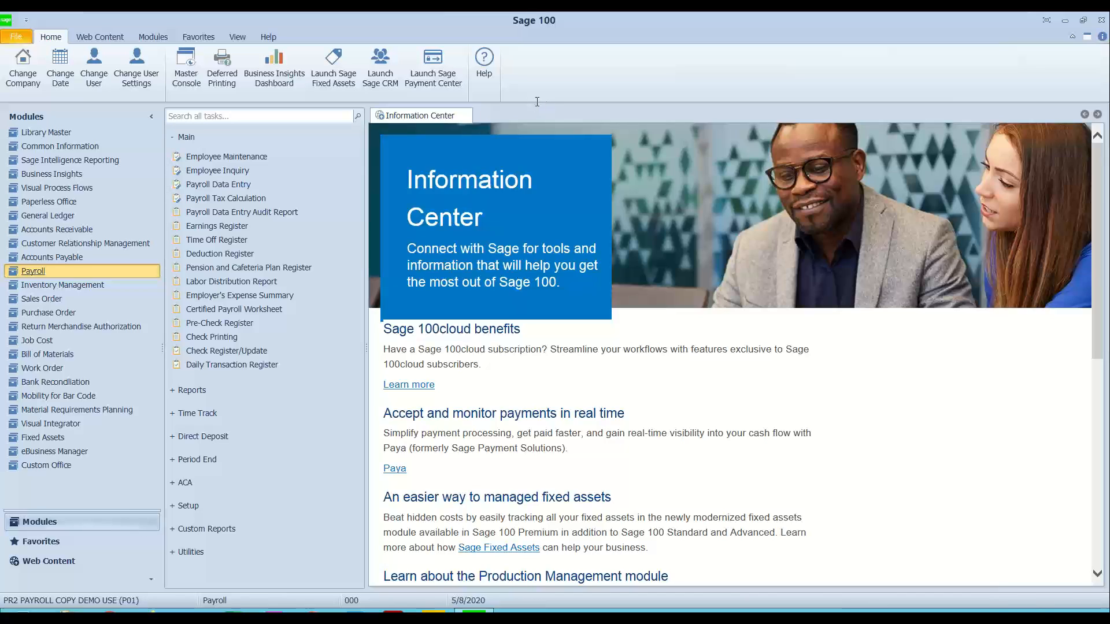
# Step: Preview the Pre-Check Register at full size, close the preview, and proceed to printing the checks
pyautogui.click(232, 327)
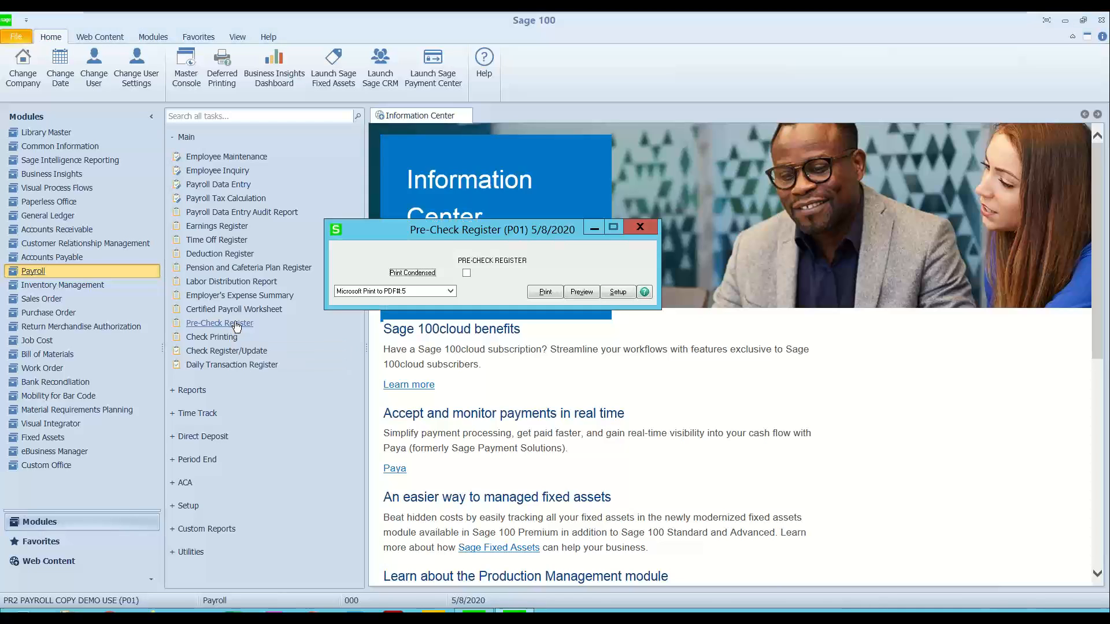
pyautogui.click(581, 292)
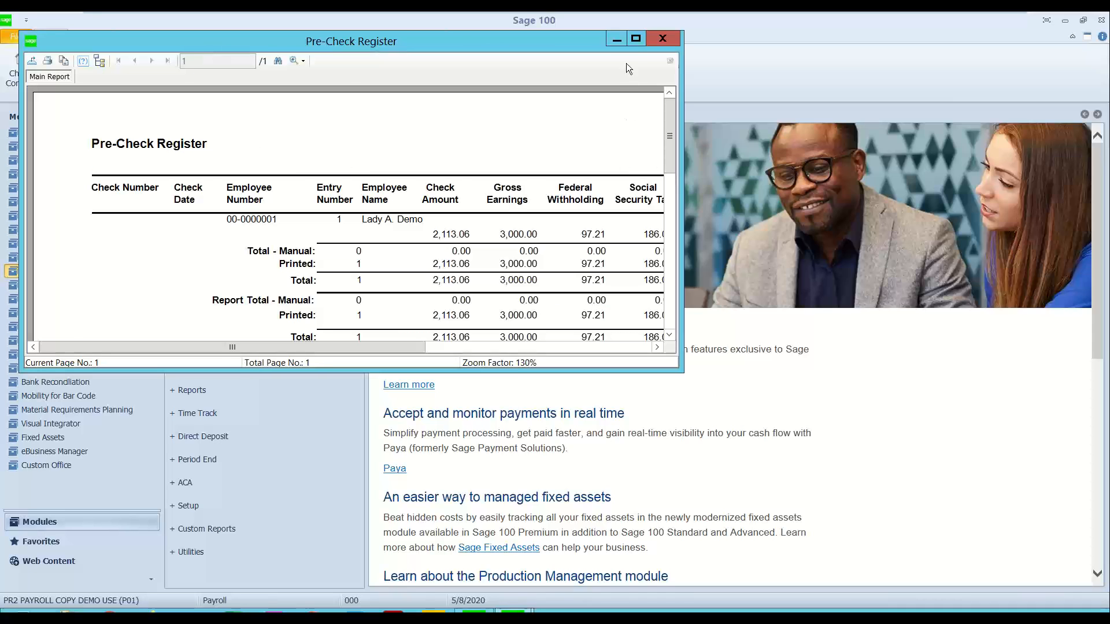
pyautogui.click(636, 38)
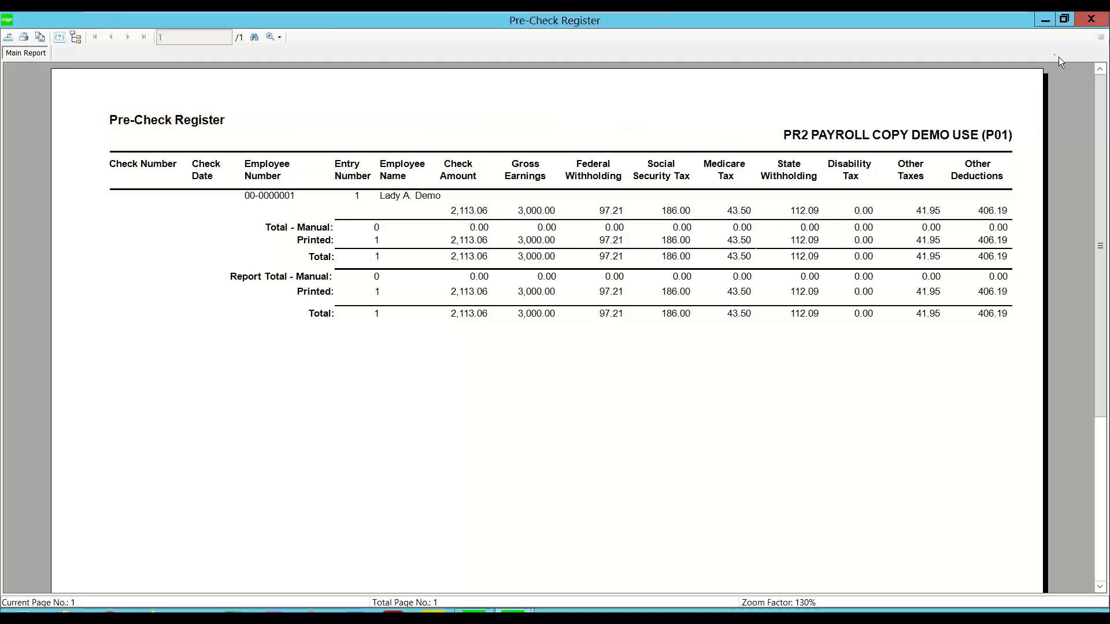
pyautogui.click(1093, 22)
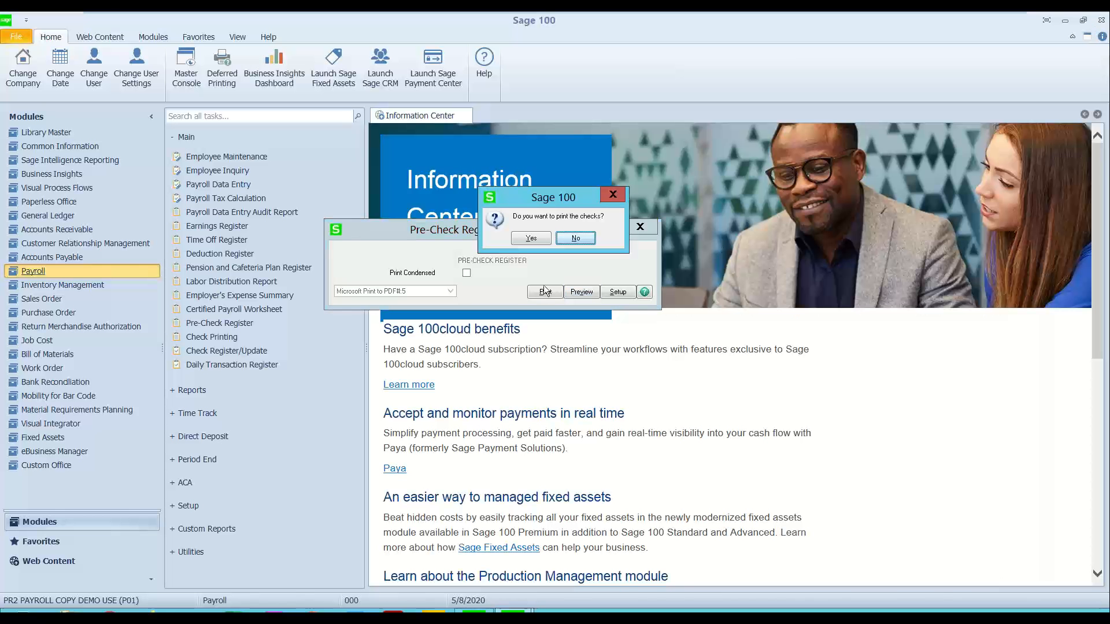
pyautogui.click(529, 238)
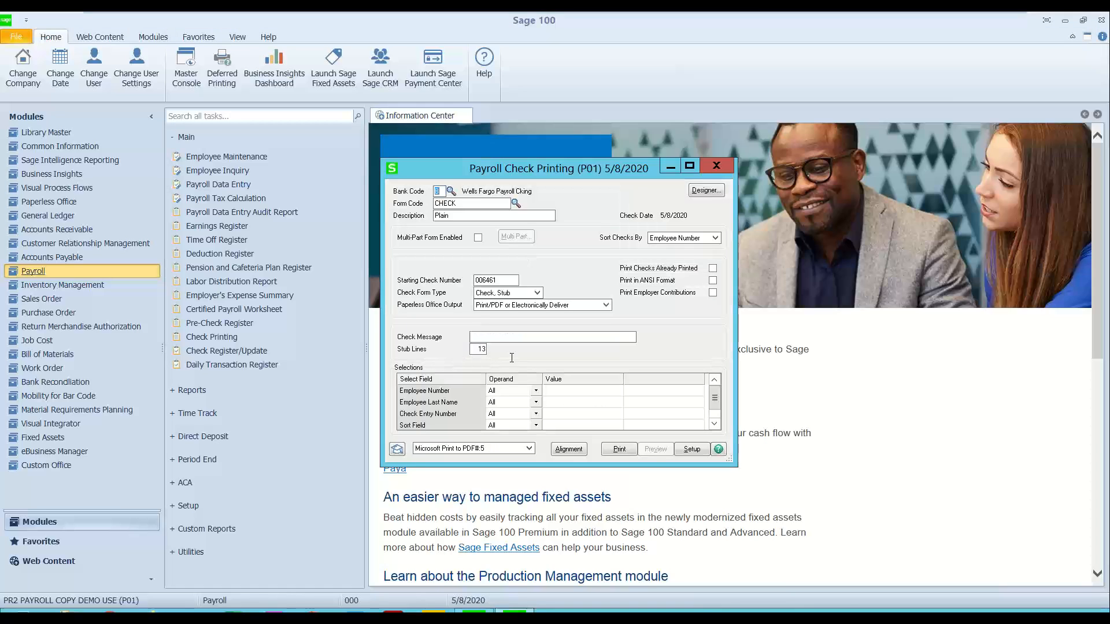
# Step: Print the payroll check through Microsoft Print to PDF, replacing 006461.pdf on the Desktop, and confirm the last check printed
pyautogui.click(502, 447)
pyautogui.click(501, 447)
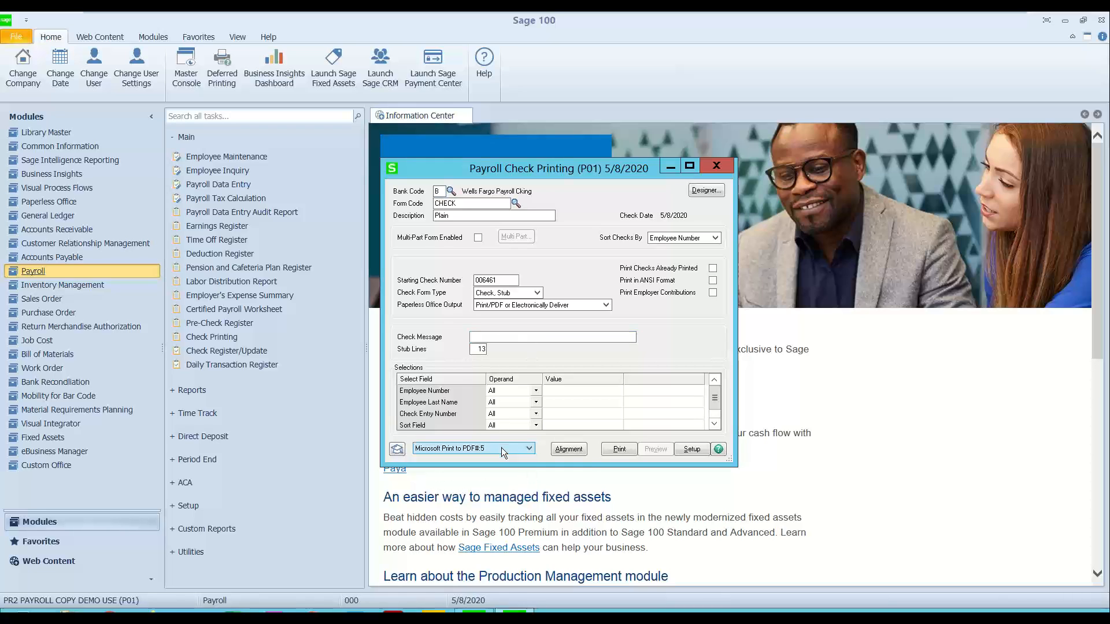
pyautogui.click(619, 449)
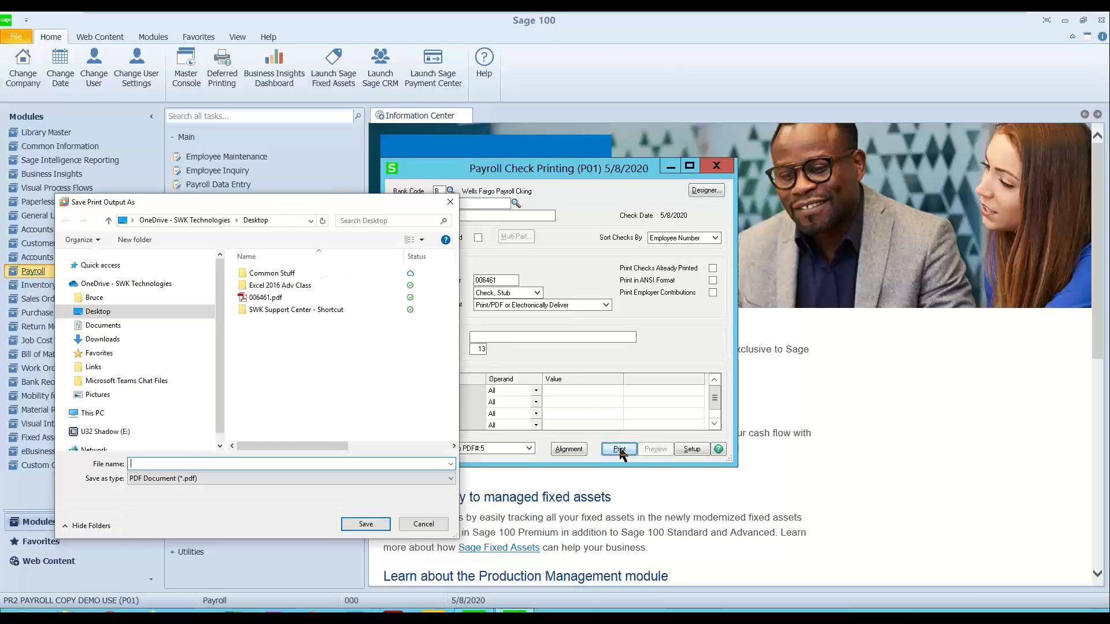
pyautogui.click(265, 297)
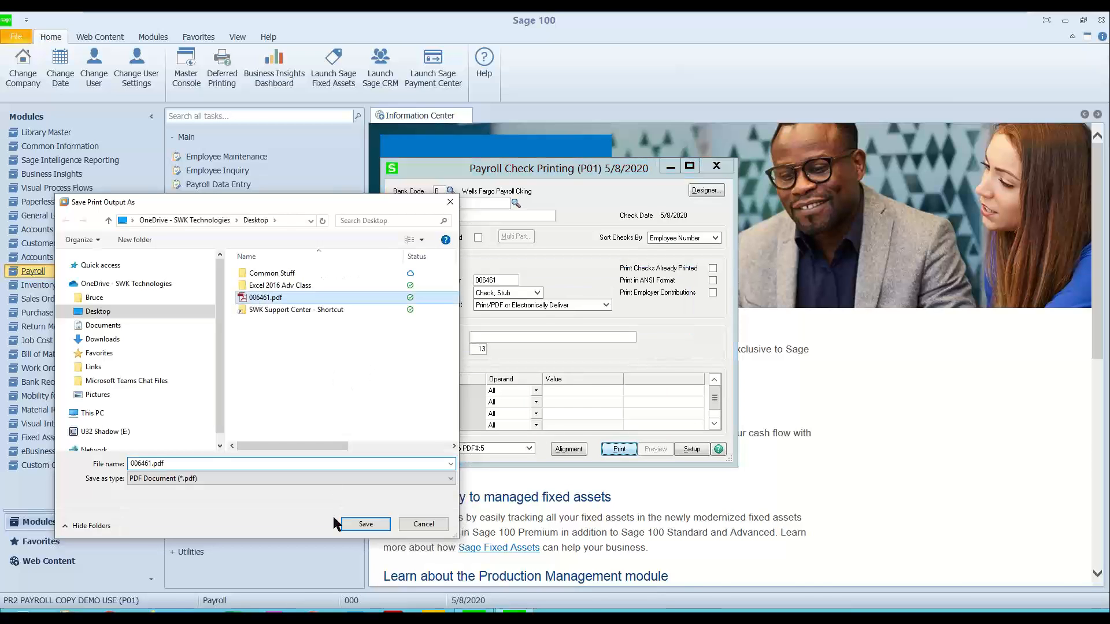
pyautogui.click(366, 524)
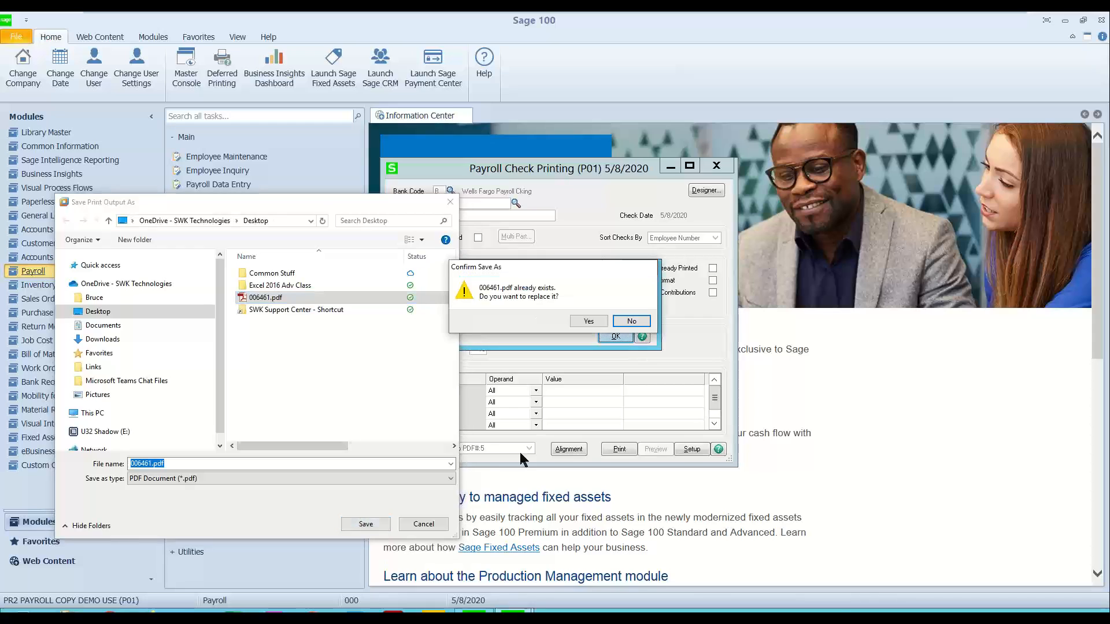
pyautogui.click(581, 322)
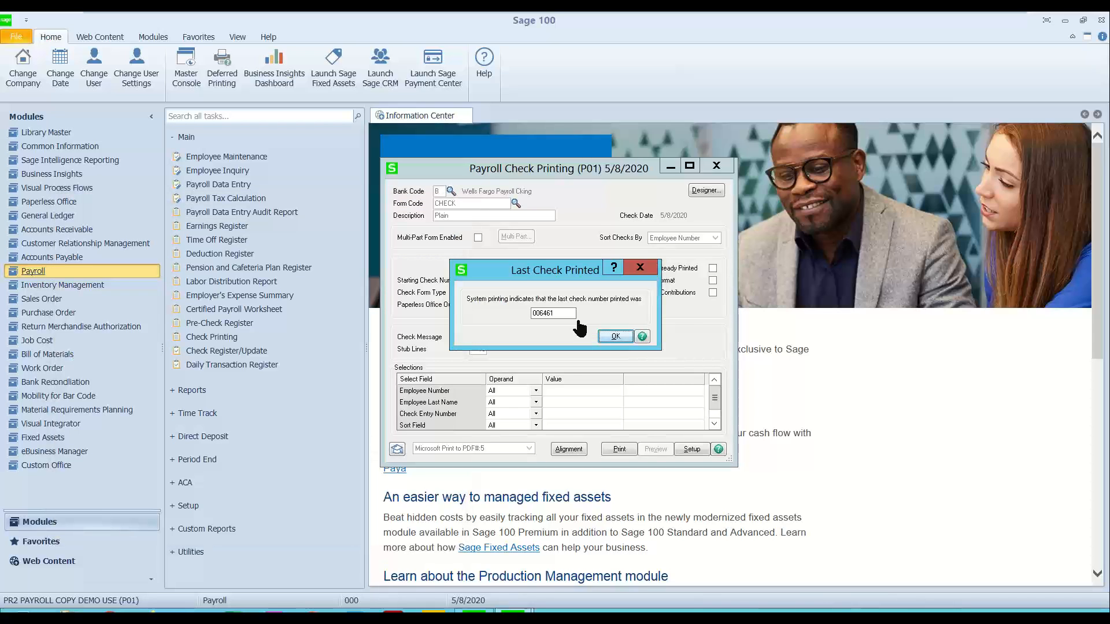
pyautogui.click(613, 337)
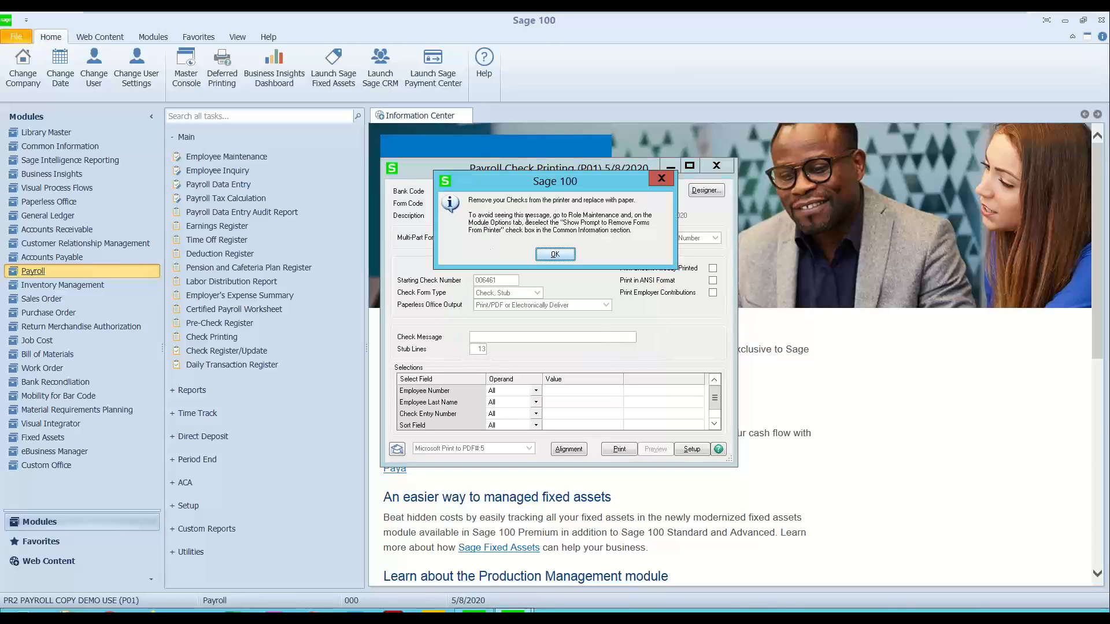
pyautogui.click(554, 255)
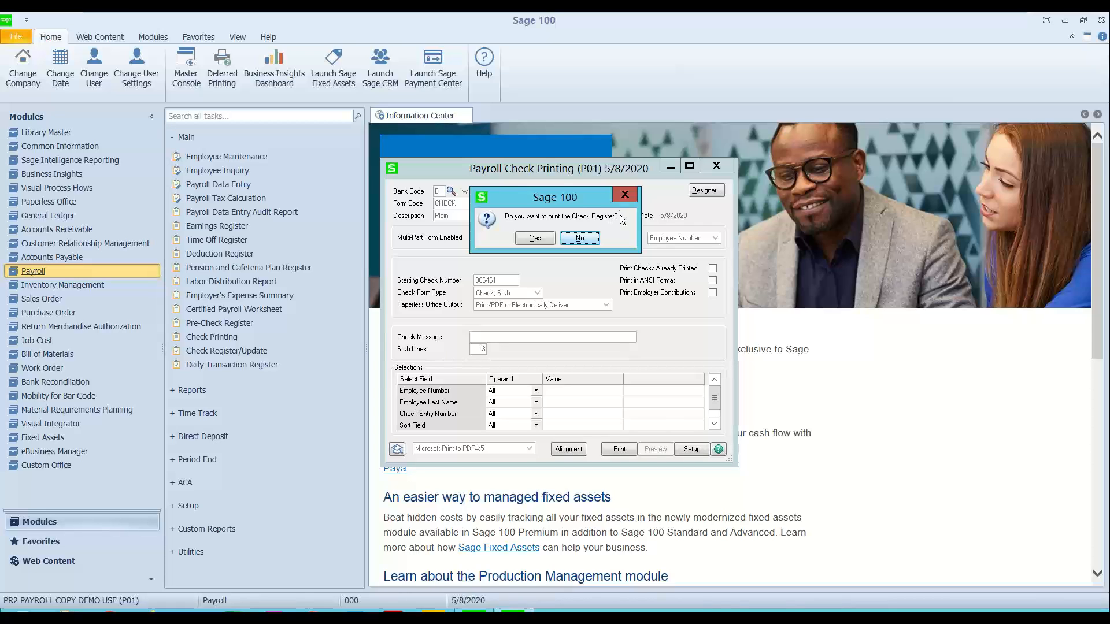
# Step: Proceed to the Check Register, preview it at full size, and close the preview
pyautogui.moveTo(564, 193); pyautogui.dragTo(562, 236)
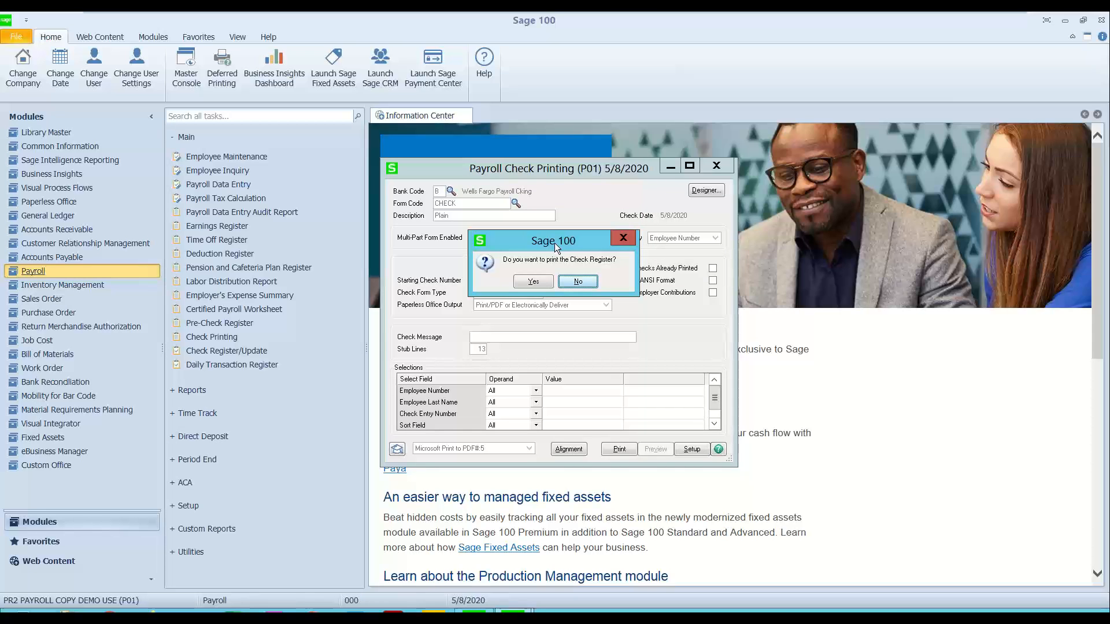
pyautogui.click(531, 282)
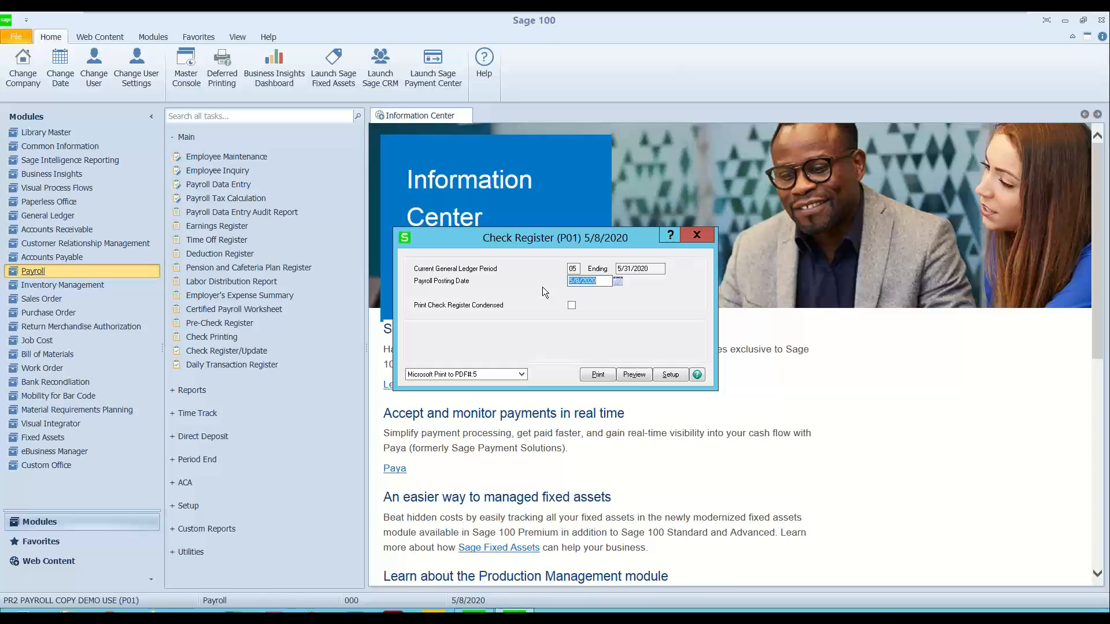
pyautogui.click(628, 377)
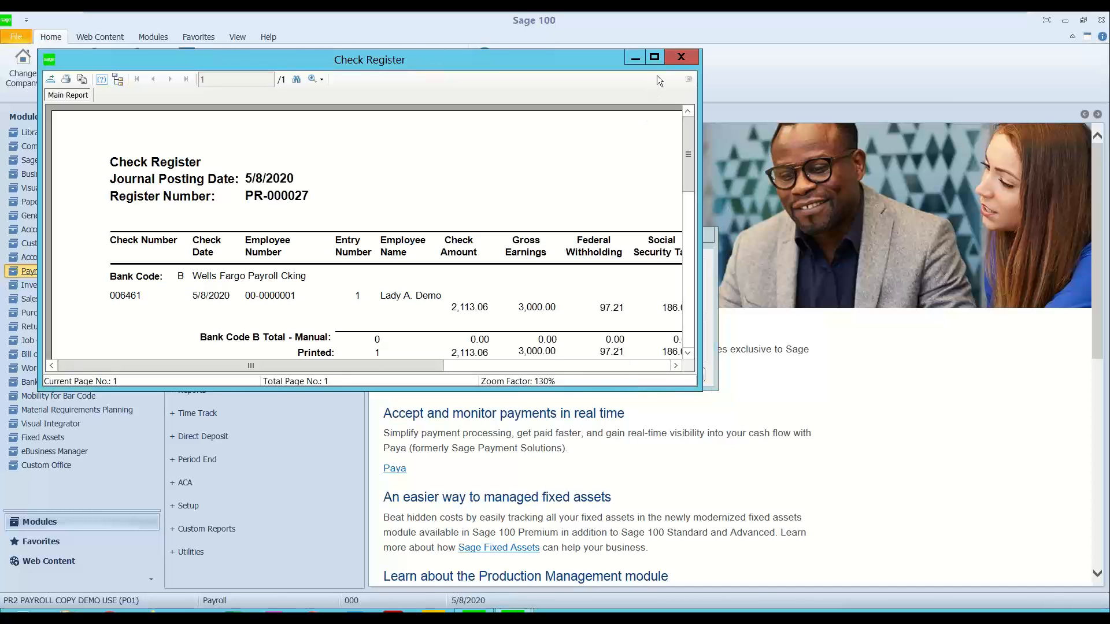
pyautogui.click(655, 58)
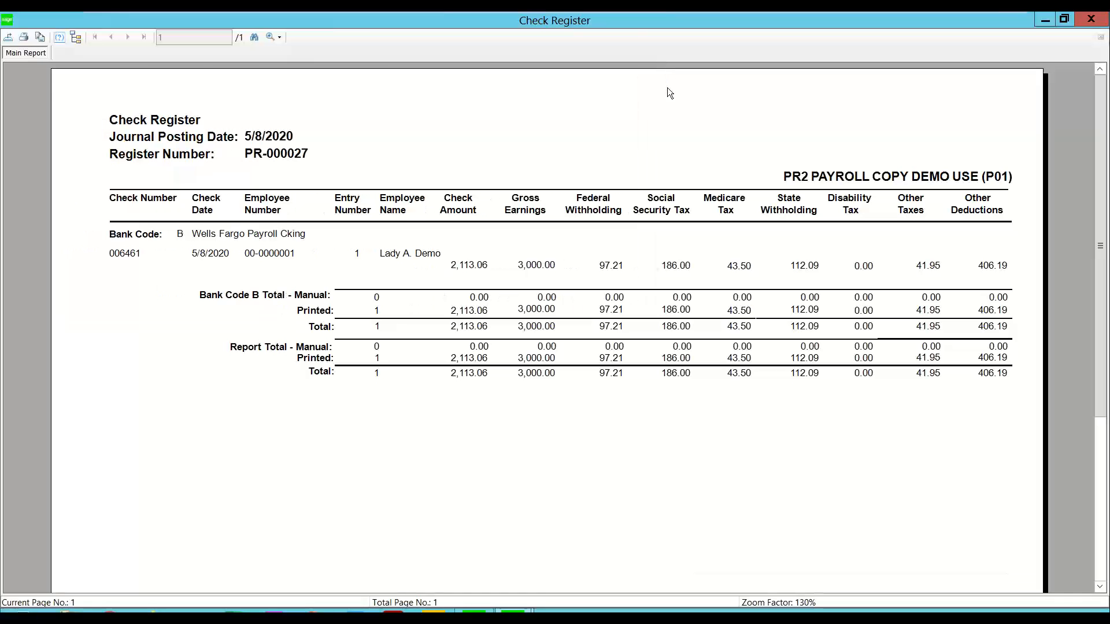
pyautogui.click(1098, 18)
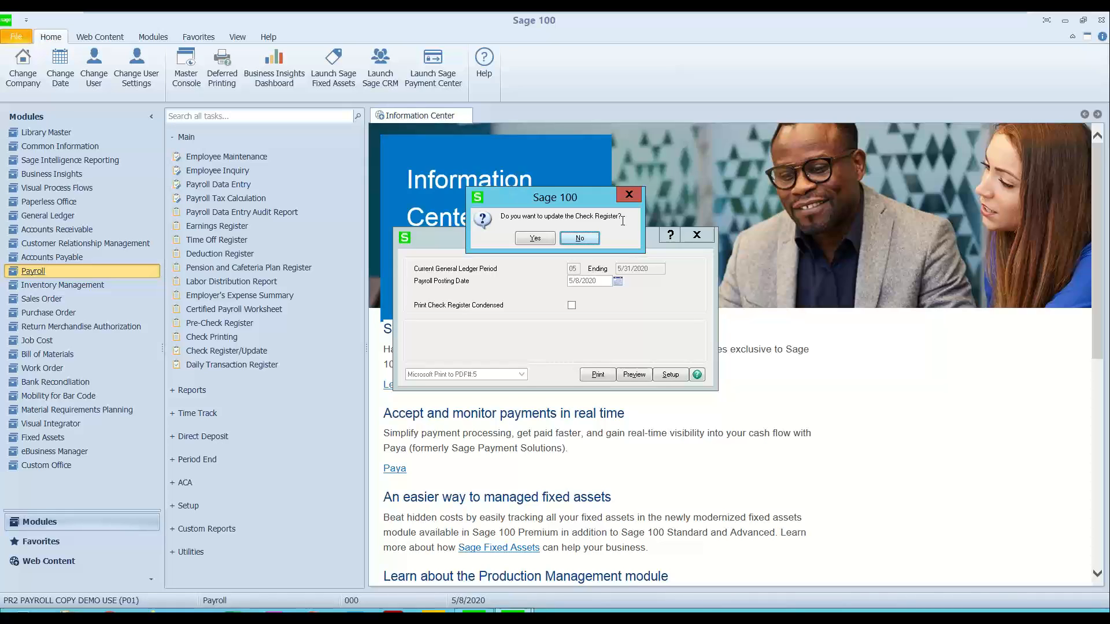
# Step: Update the Check Register with electronic delivery of the check by e-mail, and close the Daily Transaction Register without printing
pyautogui.click(533, 237)
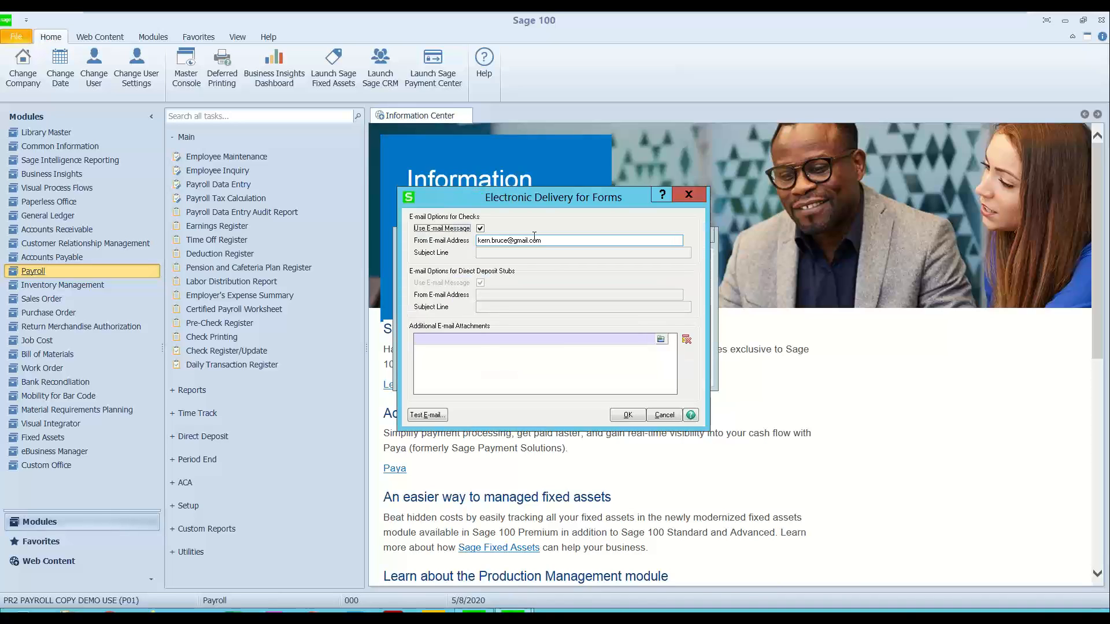
pyautogui.press('Tab')
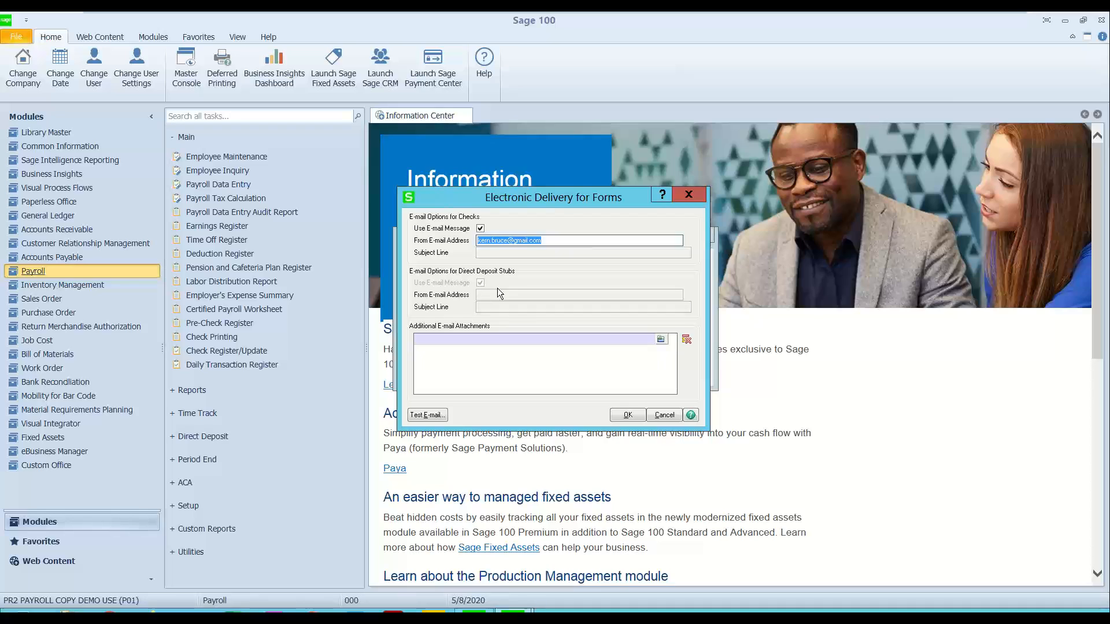
pyautogui.click(626, 416)
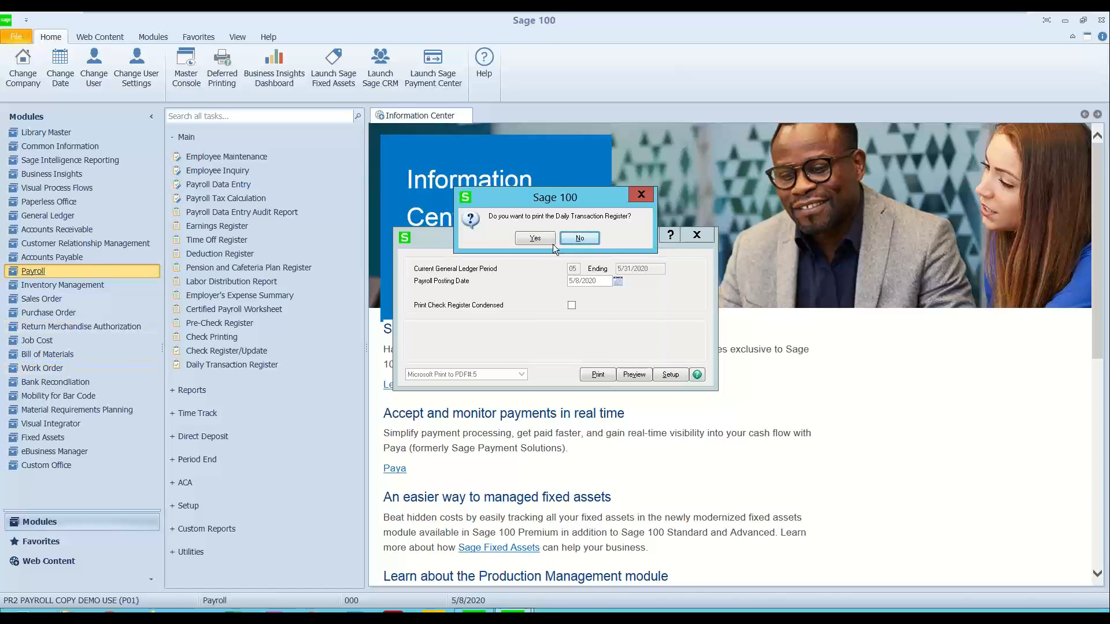
pyautogui.click(536, 238)
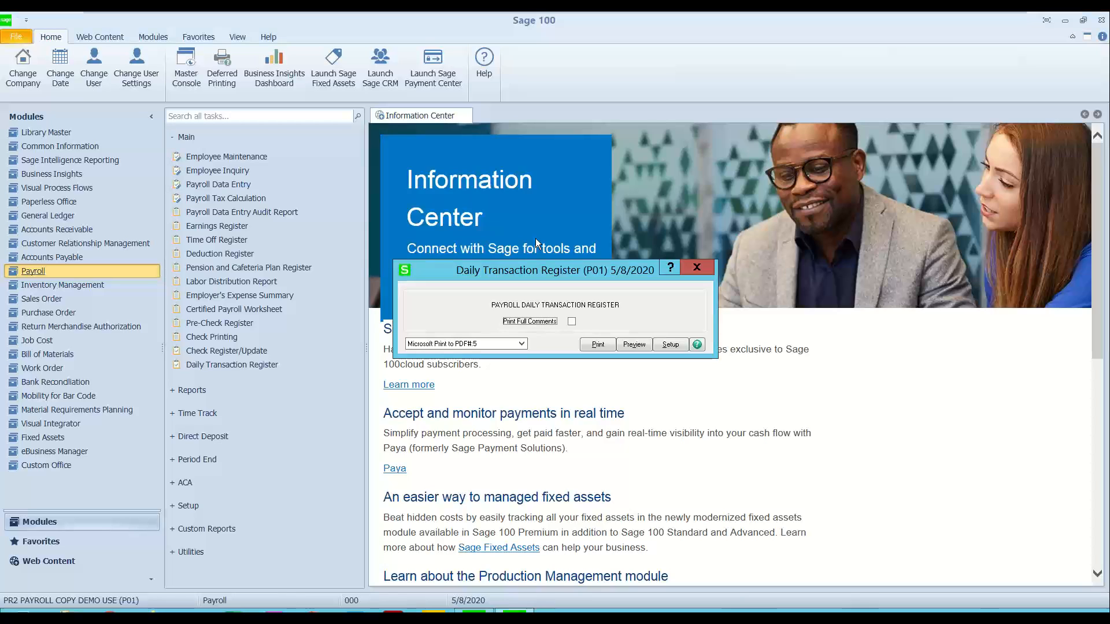
pyautogui.click(698, 268)
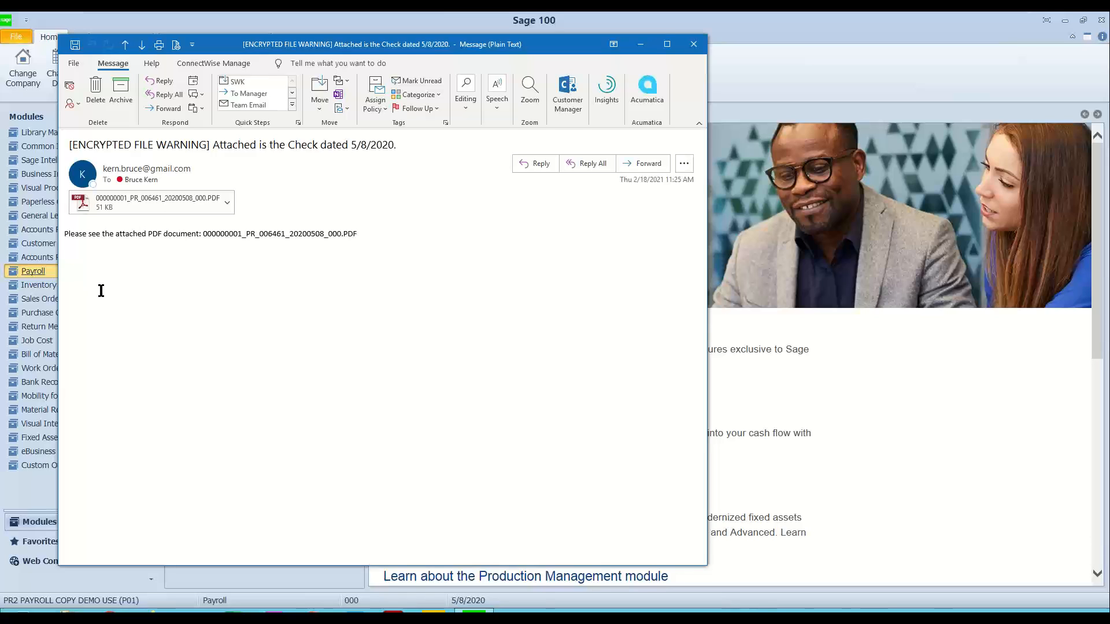
# Step: Open the check PDF attached to the delivered e-mail with its document password, review it, and close the PDF and message
pyautogui.click(182, 199)
pyautogui.doubleClick(192, 204)
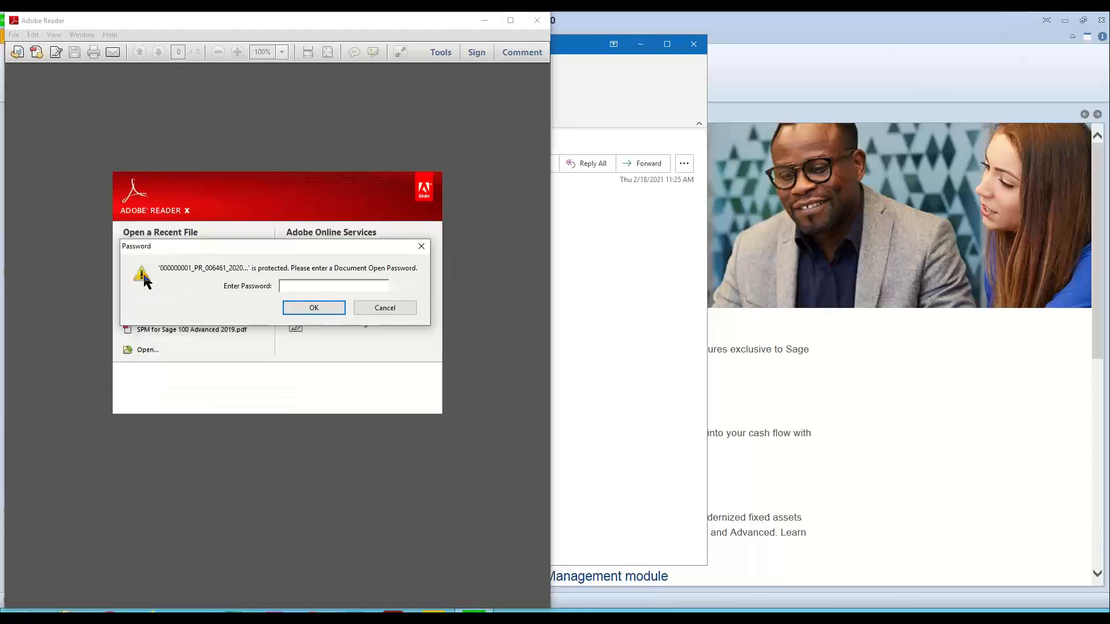
pyautogui.write('******')
pyautogui.click(290, 306)
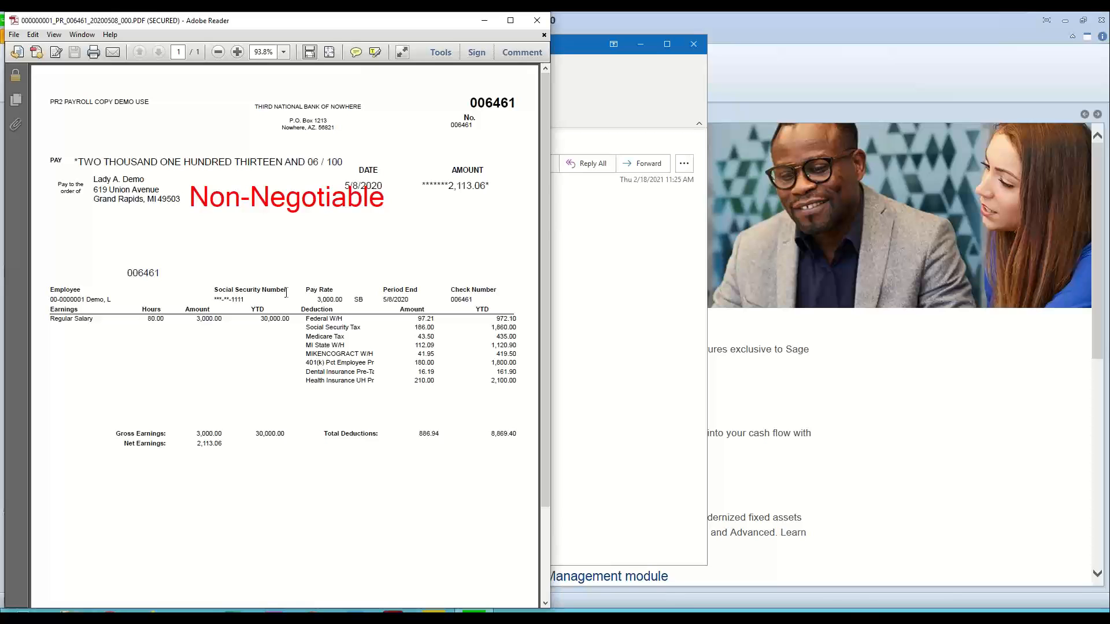
pyautogui.click(537, 21)
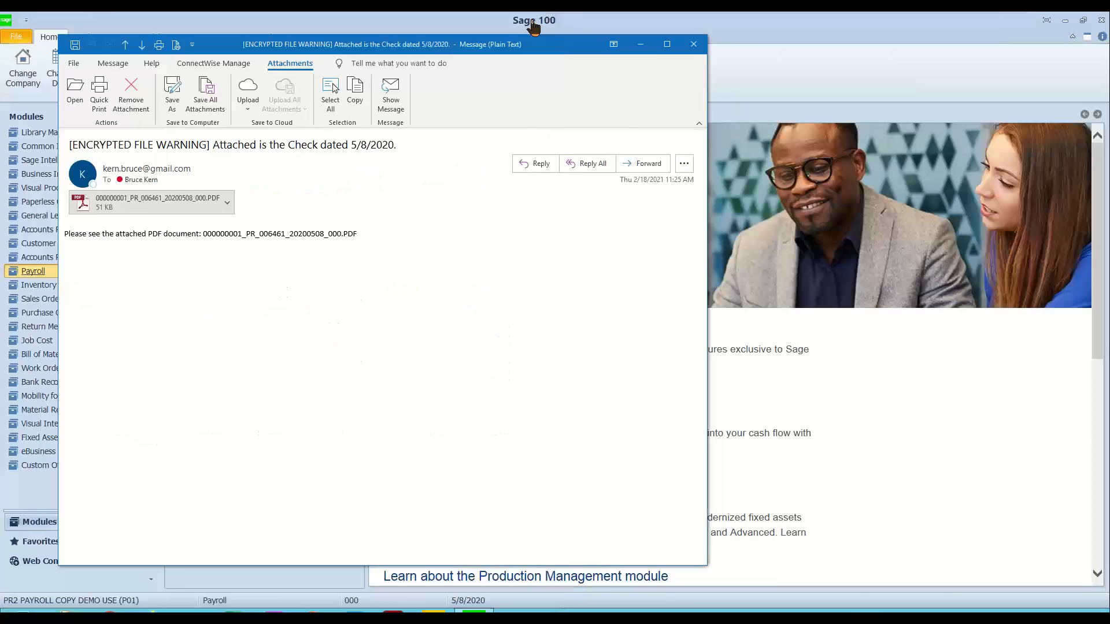
pyautogui.click(693, 44)
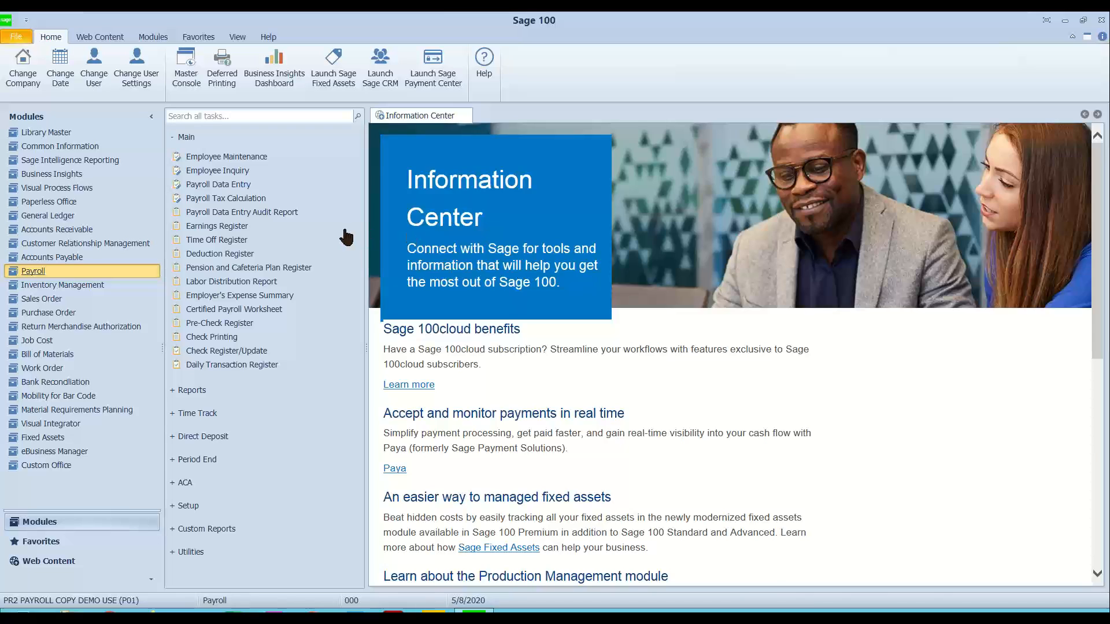
# Step: Open Employee Self Service in Paperless Office and load the demo employee by entering the employee number
pyautogui.click(60, 205)
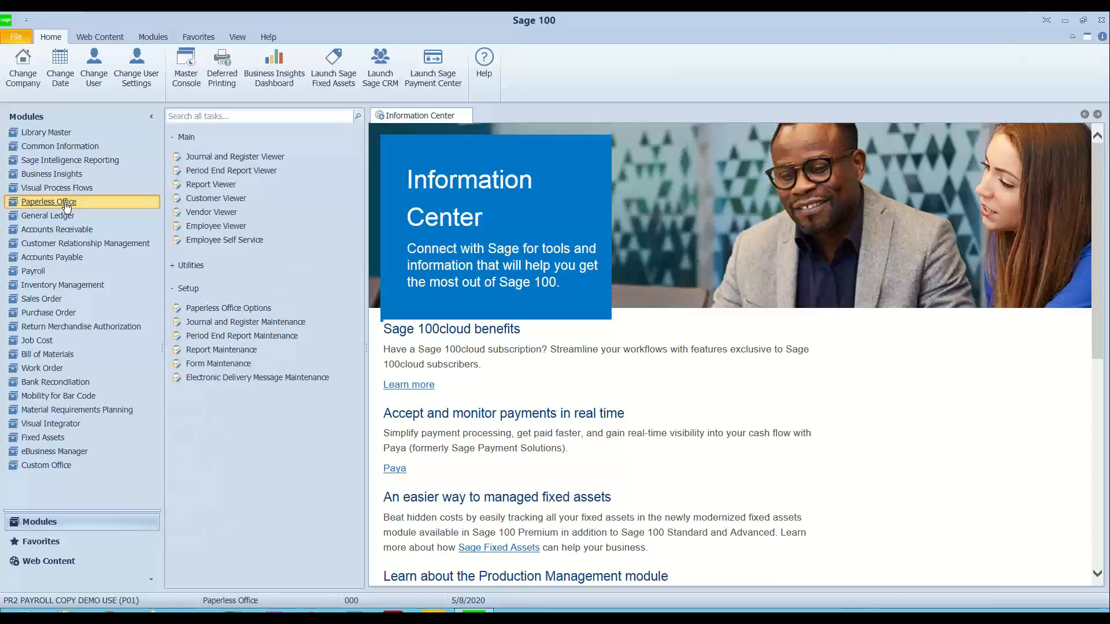
pyautogui.click(232, 244)
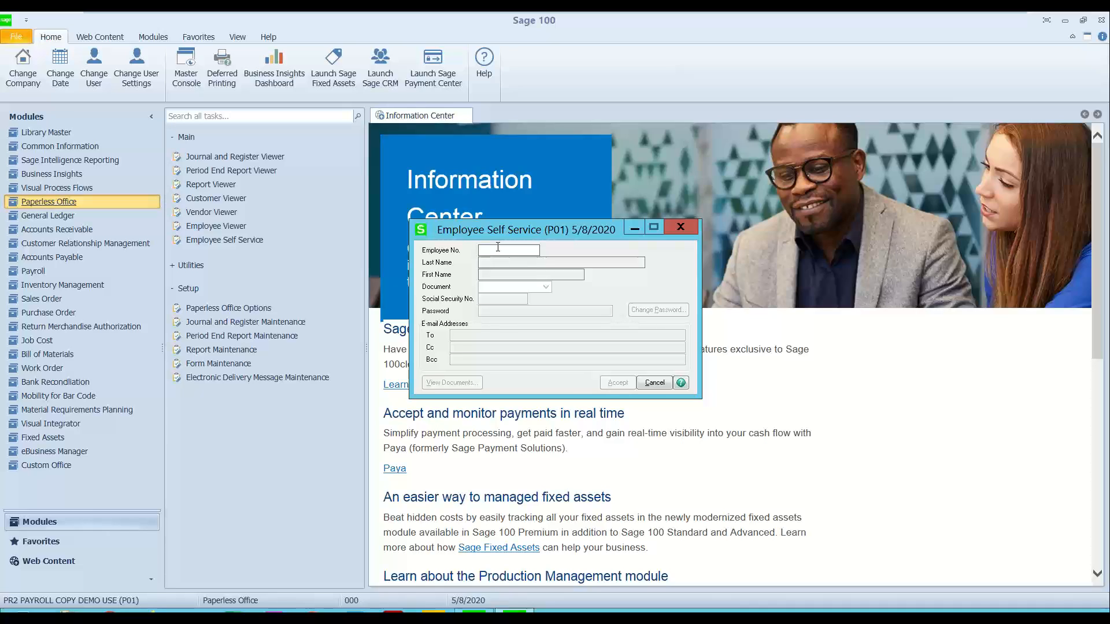
pyautogui.write('00-0000001')
pyautogui.press('Tab')
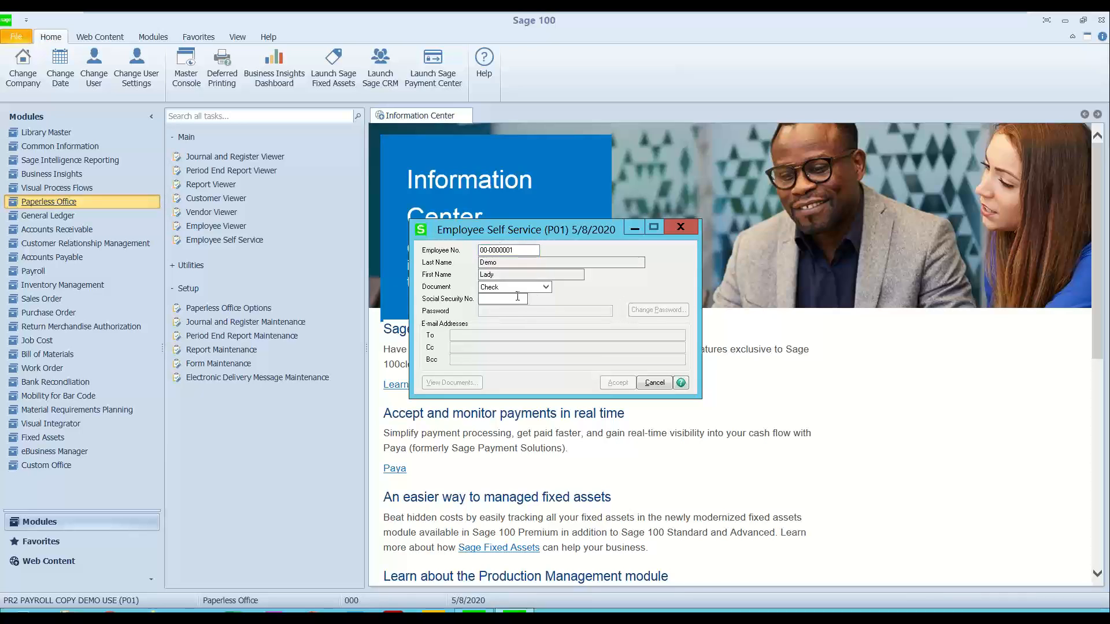
# Step: Verify the employee in Employee Self Service by entering the Social Security number and the account password
pyautogui.click(500, 299)
pyautogui.write('123456789')
pyautogui.press('Tab')
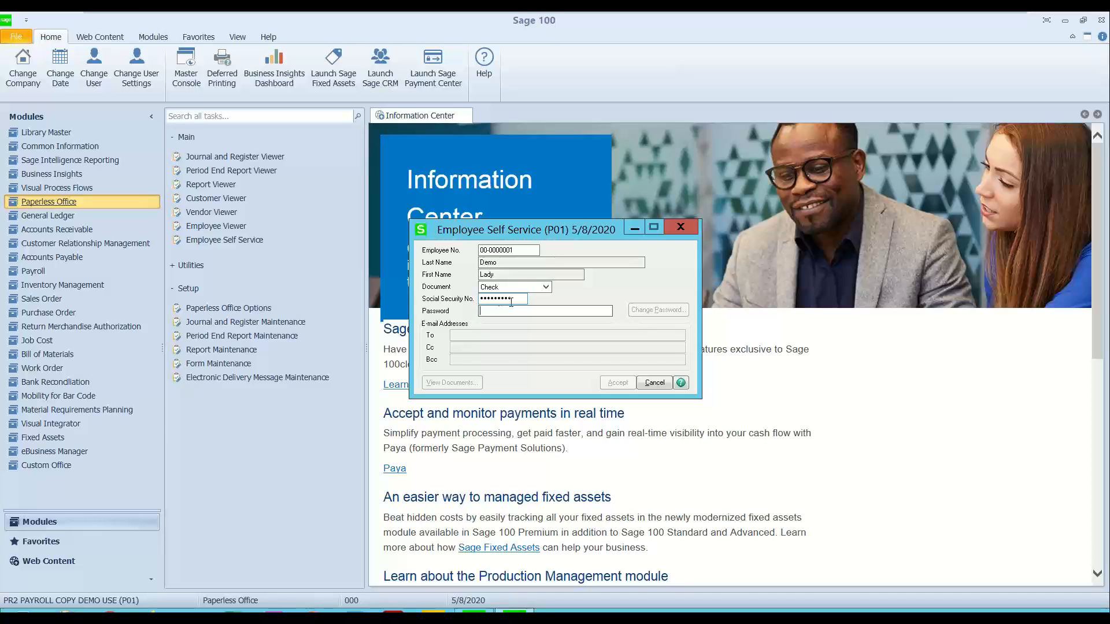
pyautogui.hotkey('shift', 'Tab')
pyautogui.write('123456789')
pyautogui.press('Tab')
pyautogui.write('••••••••')
pyautogui.press('Tab')
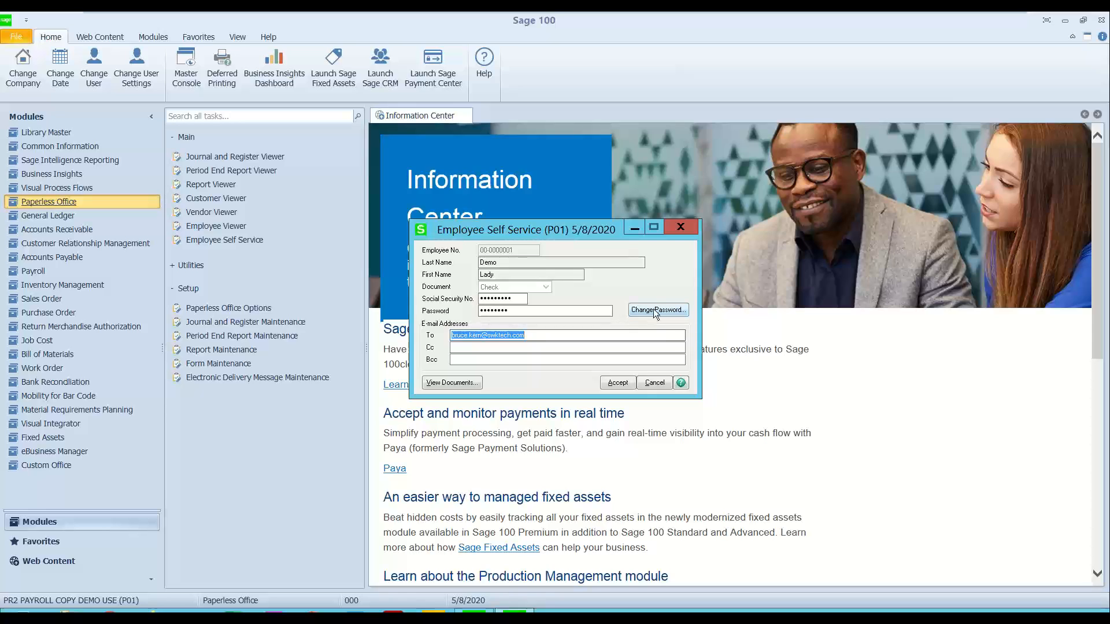
# Step: View the employee's stored documents and list the checks dated from 5/8/2020
pyautogui.click(463, 384)
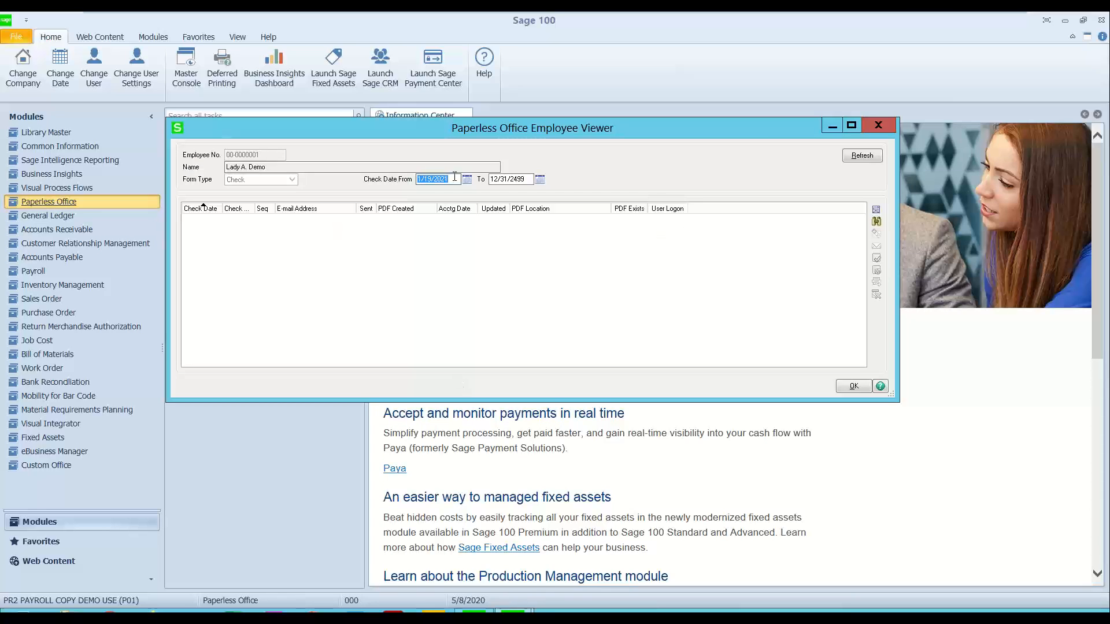
pyautogui.write('5/8/2020')
pyautogui.press('Tab')
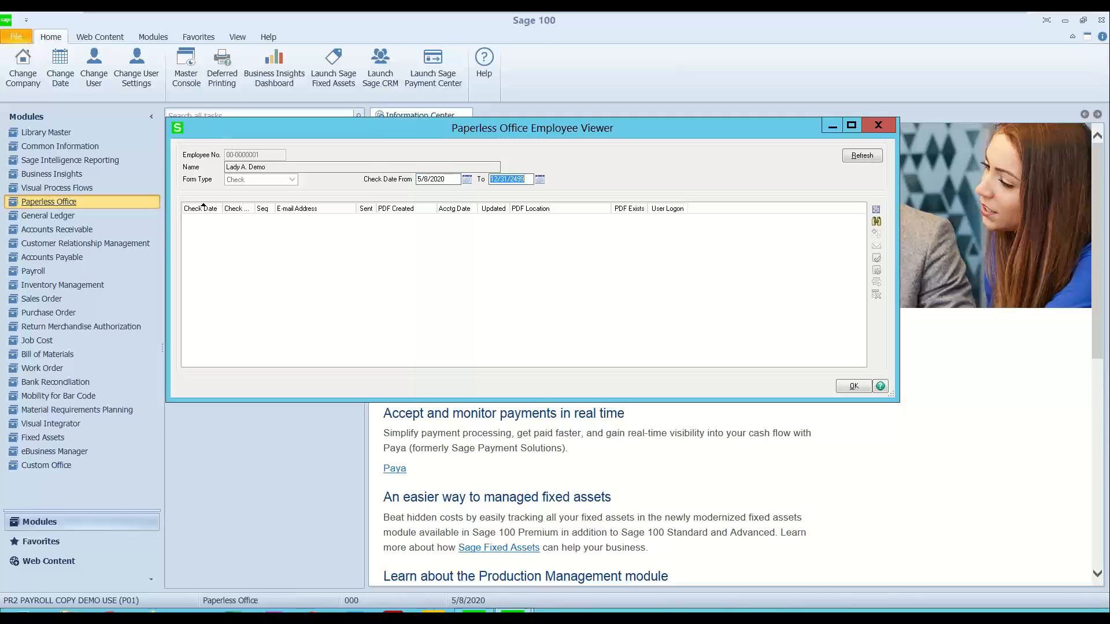
pyautogui.click(857, 158)
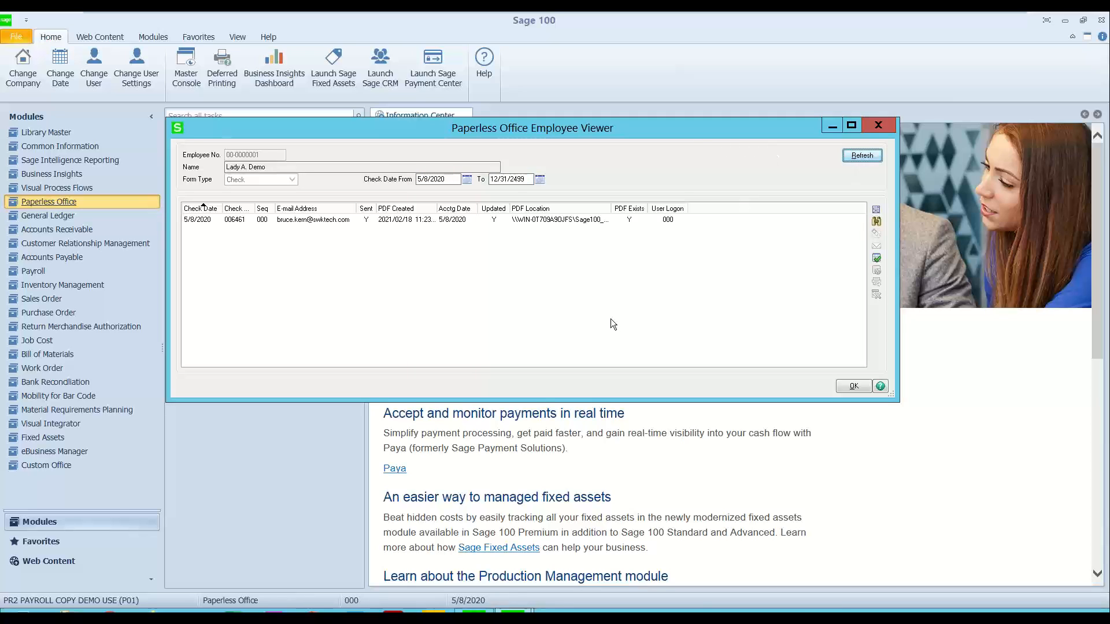
# Step: Open the 5/8/2020 check PDF with its document password, review it, and close the PDF, the viewer and Employee Self Service
pyautogui.click(308, 222)
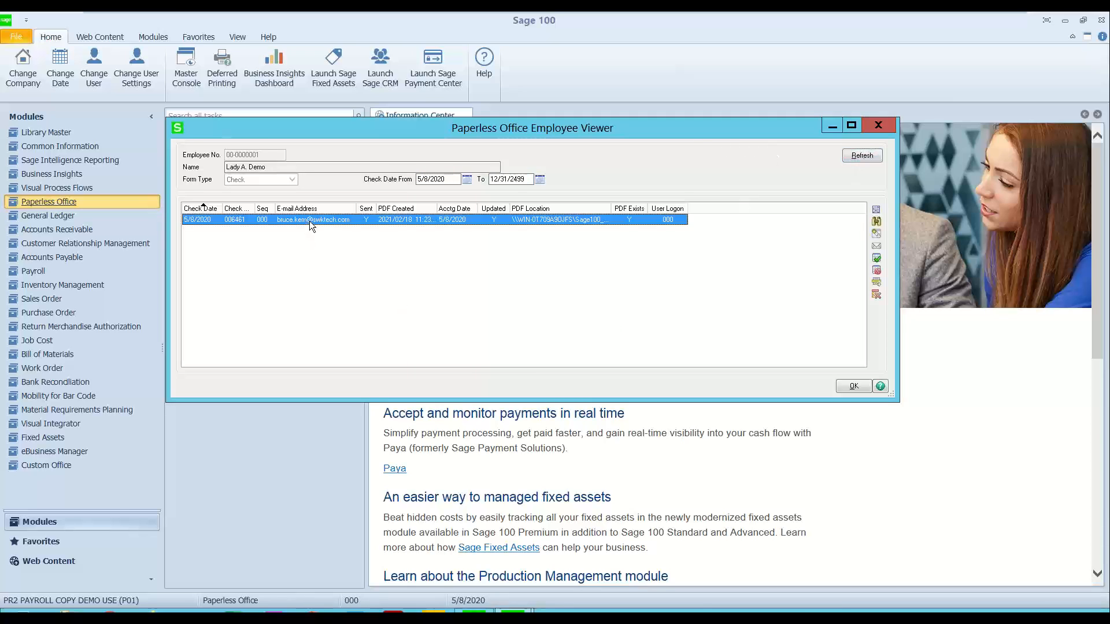
pyautogui.doubleClick(310, 221)
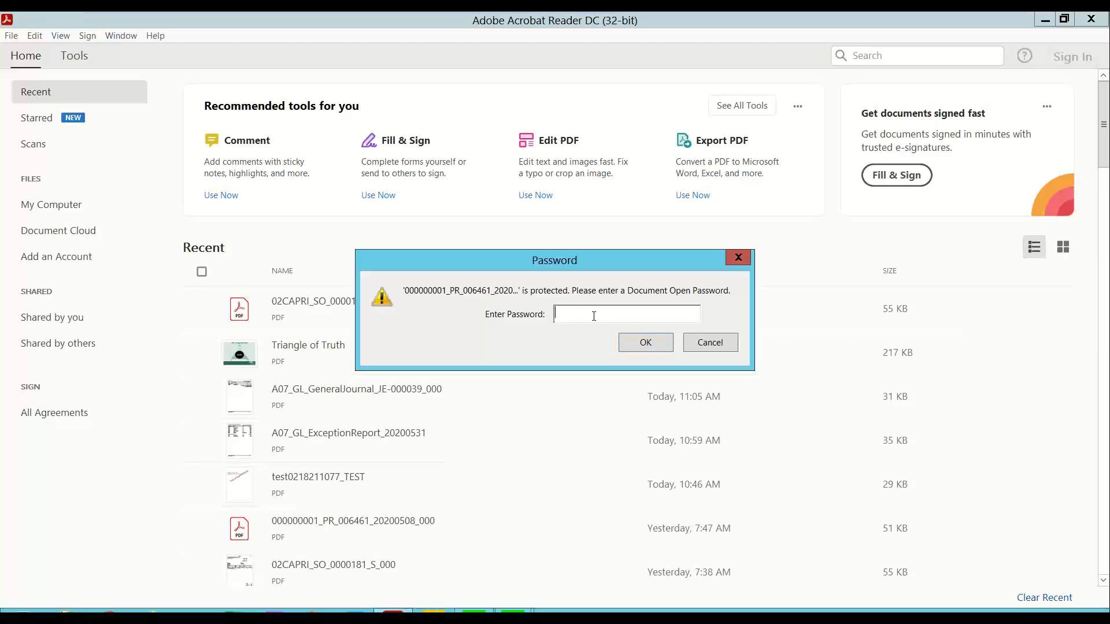
pyautogui.write('********')
pyautogui.press('Return')
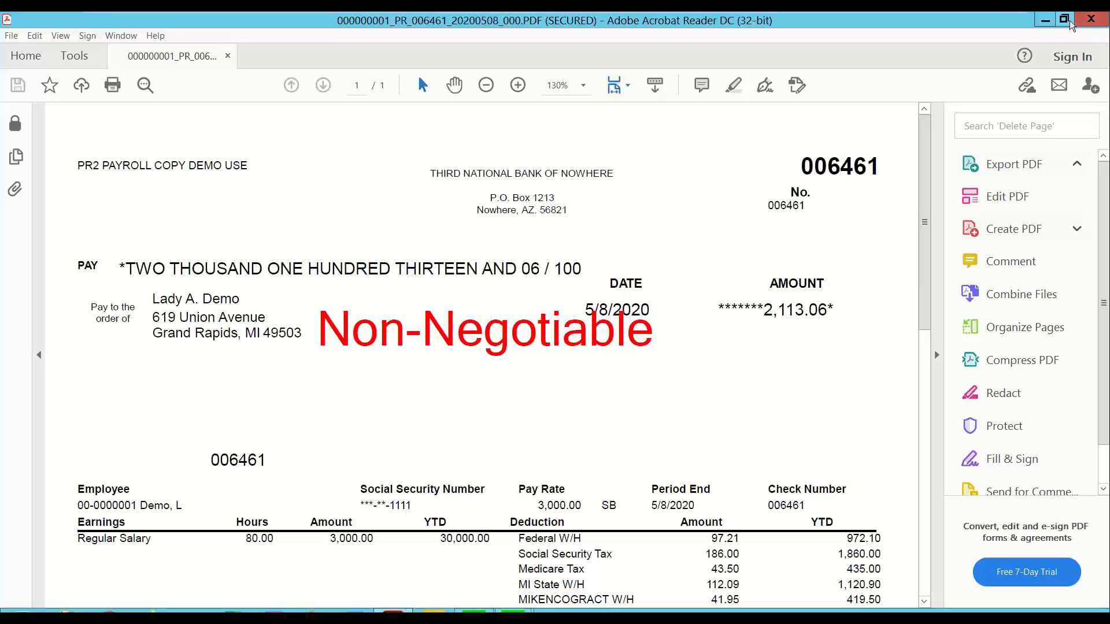
pyautogui.click(1091, 19)
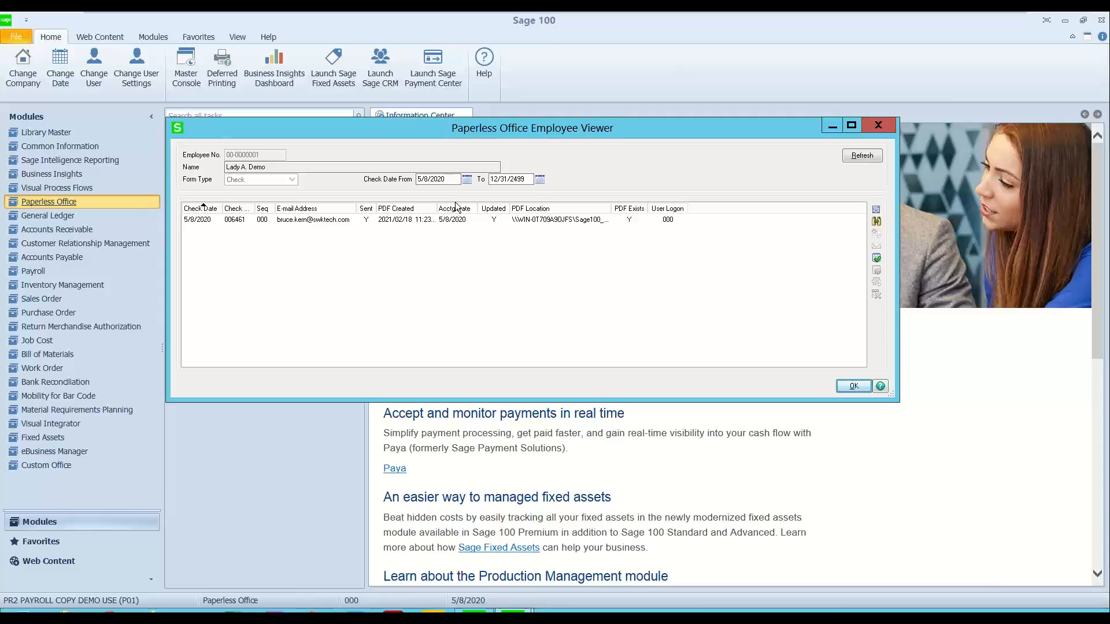
pyautogui.click(876, 126)
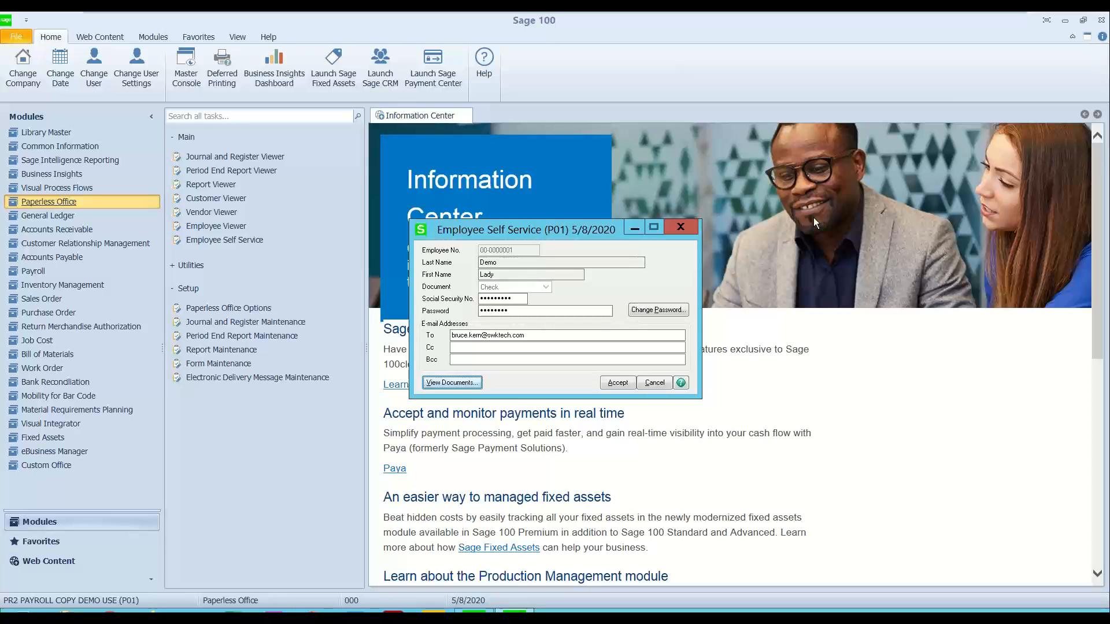
pyautogui.click(681, 227)
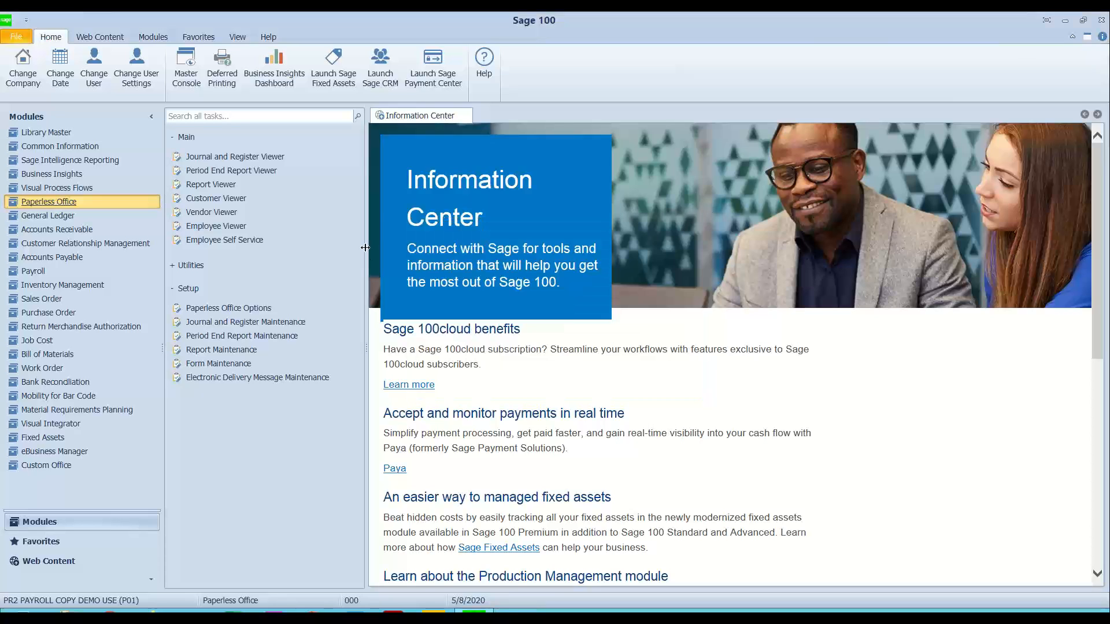
# Step: Load the first employee in Payroll Employee Maintenance and open the Paperless Office viewer from the 5/8/2020 check in the pay history
pyautogui.click(44, 271)
pyautogui.click(226, 156)
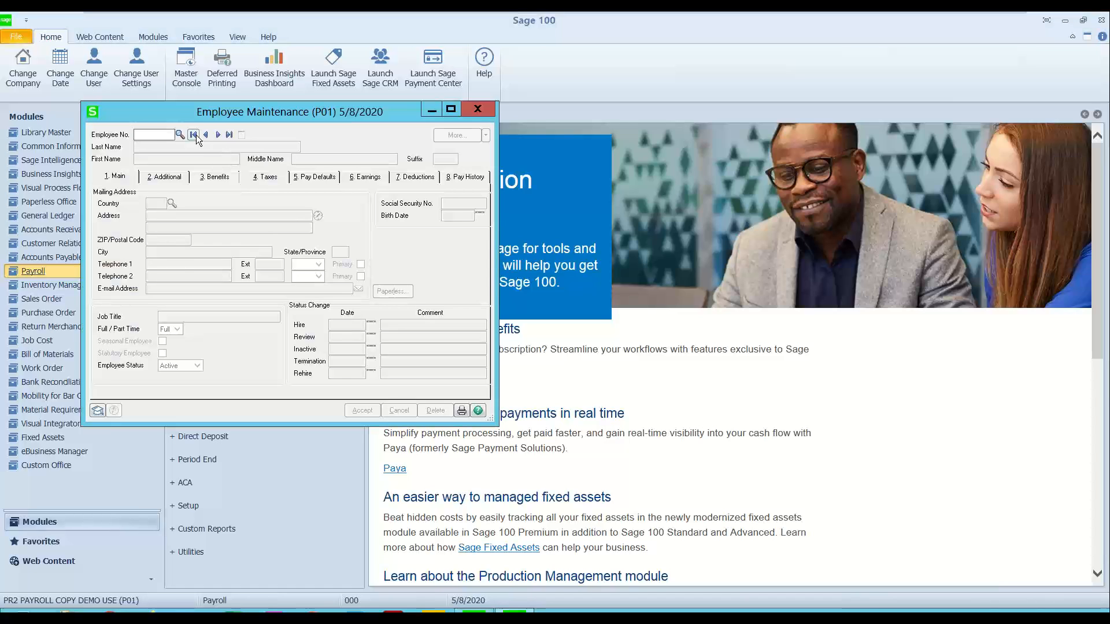
pyautogui.click(194, 135)
pyautogui.click(463, 176)
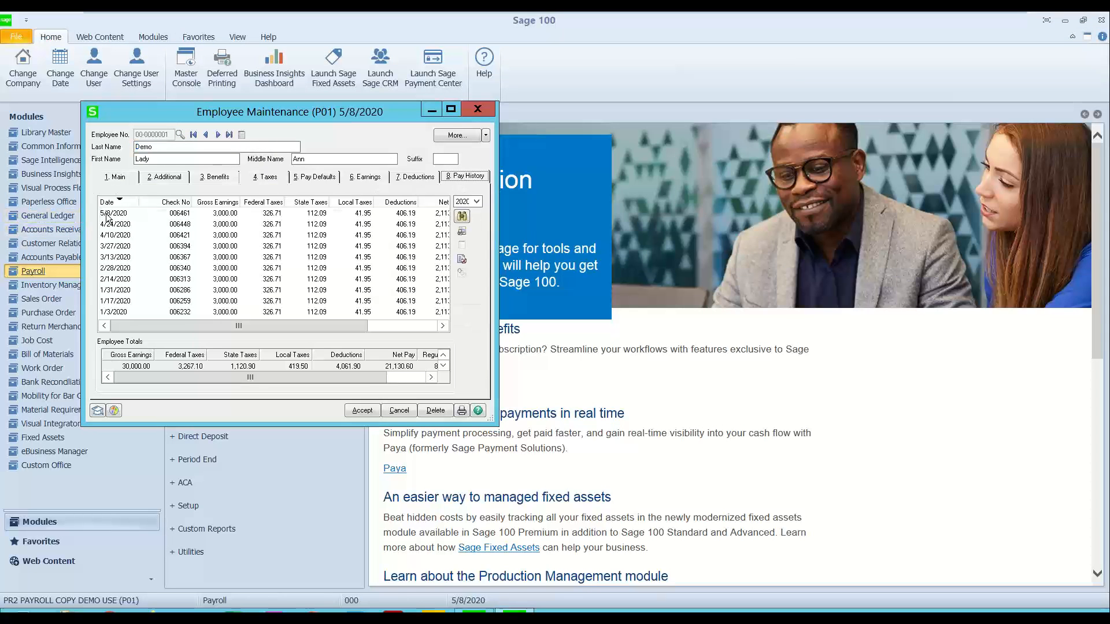
pyautogui.click(106, 214)
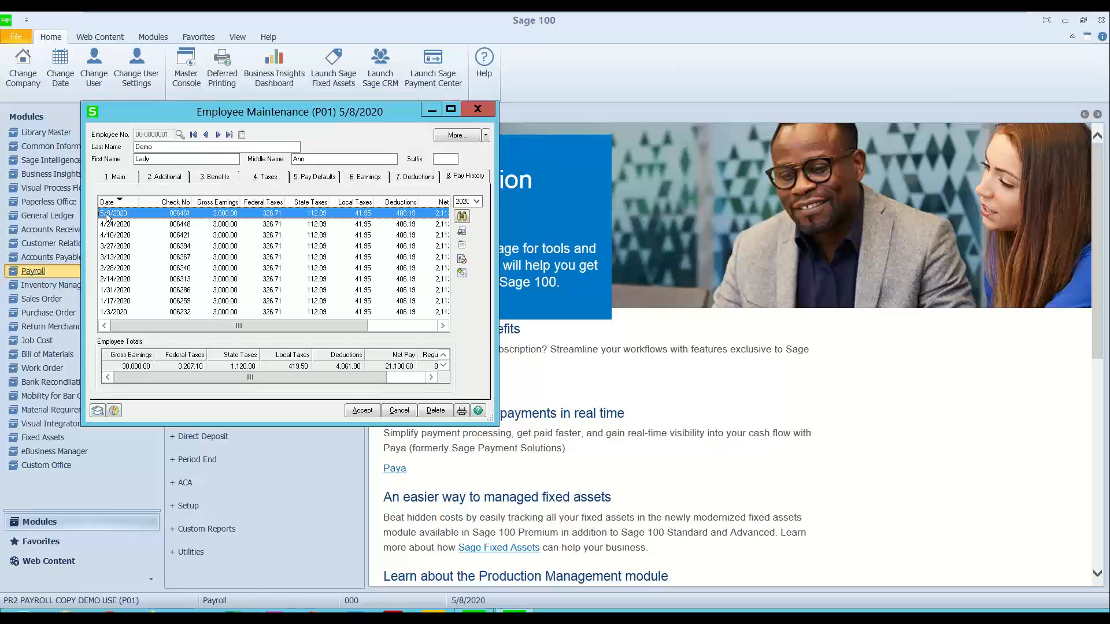
pyautogui.click(462, 259)
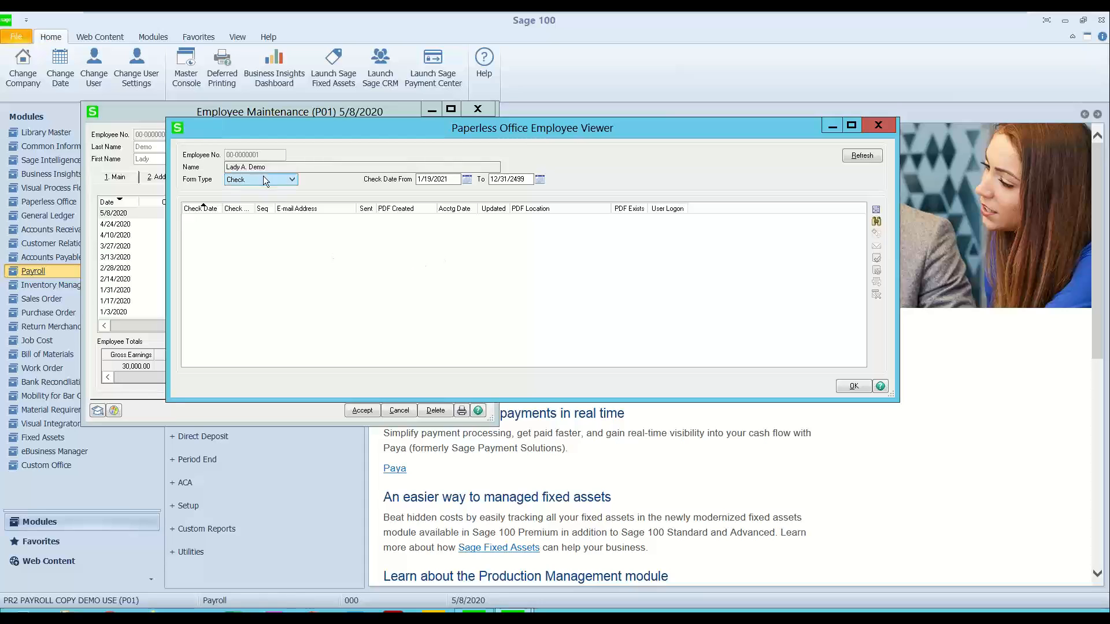
# Step: List the employee's stored check PDFs with a check date from 5/8/2020
pyautogui.press('Tab')
pyautogui.write('5/8/2020')
pyautogui.press('Tab')
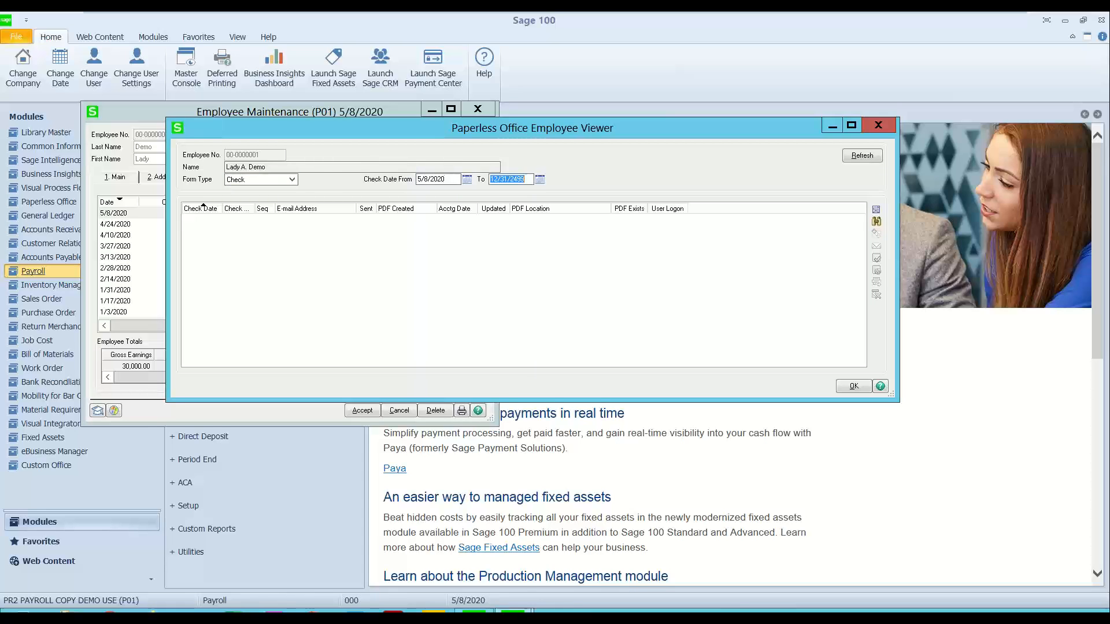
pyautogui.click(857, 153)
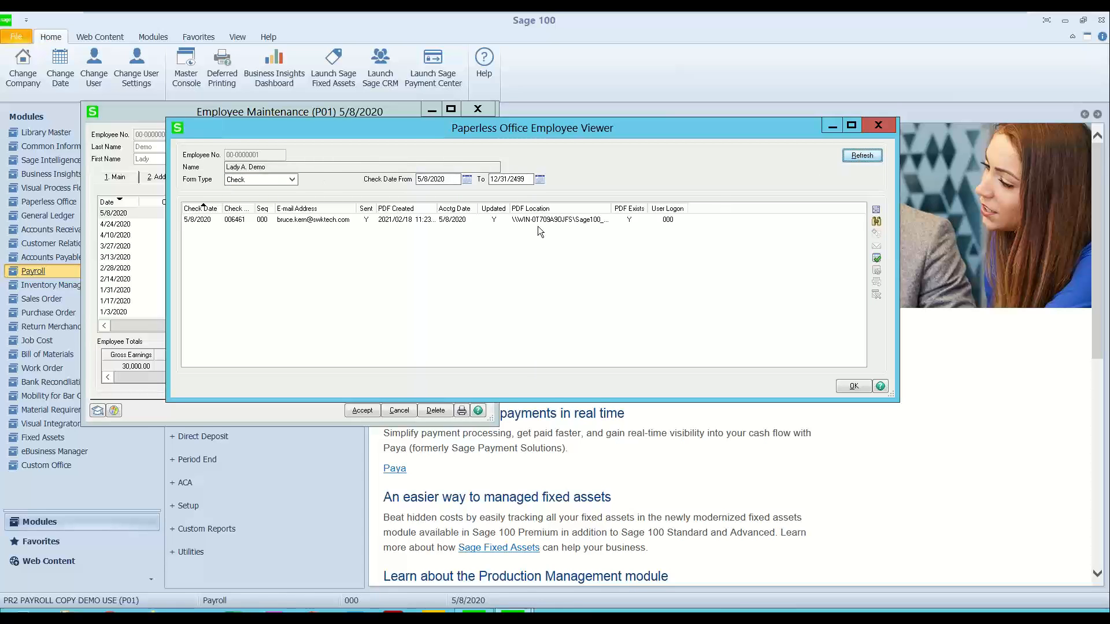
# Step: Open the listed check PDF with its document password, review it, and close the PDF, the Employee Viewer and Employee Maintenance
pyautogui.click(490, 223)
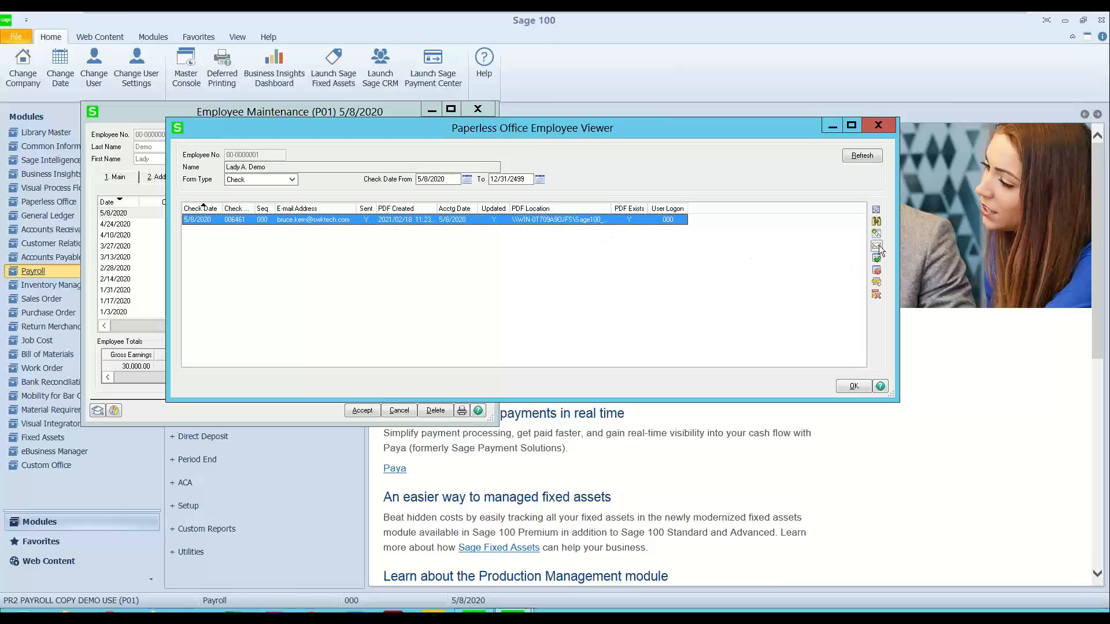
pyautogui.click(572, 267)
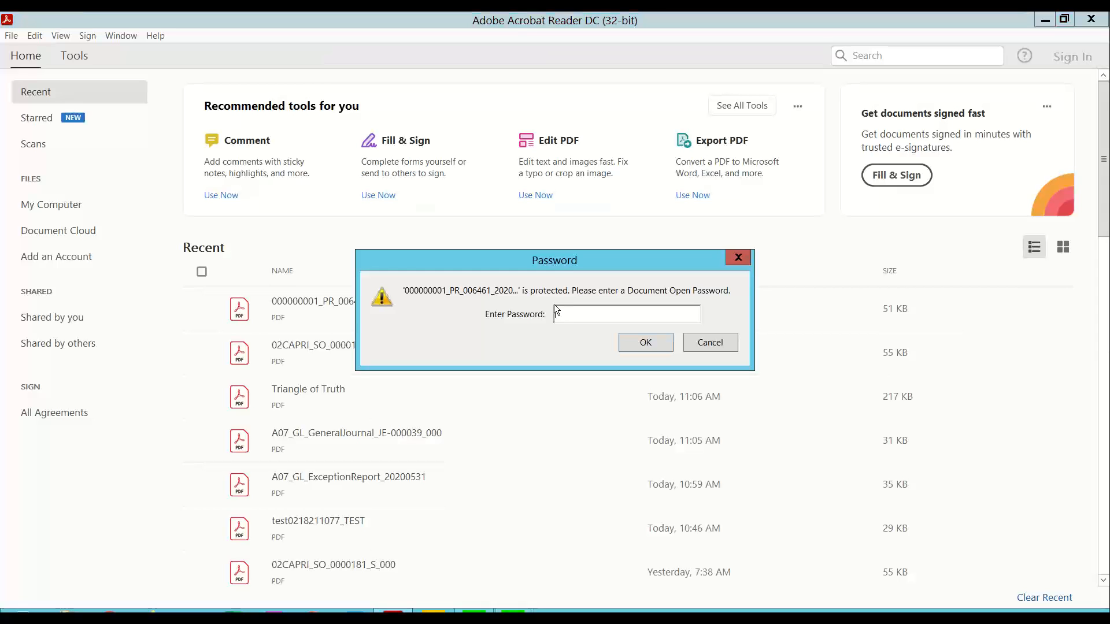
pyautogui.write('1***')
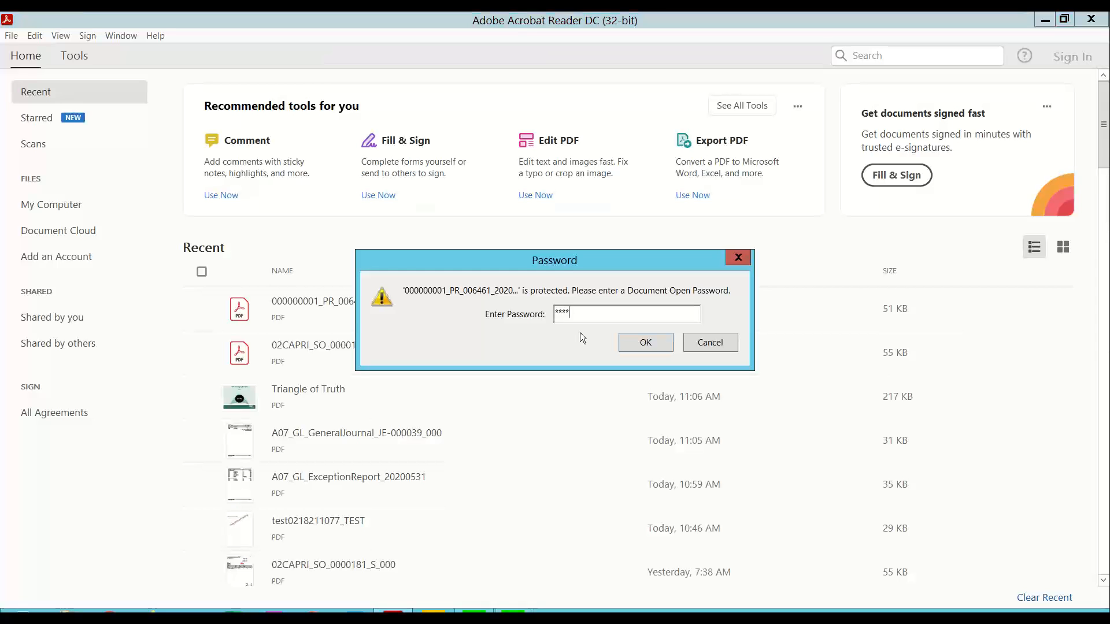
pyautogui.press('Return')
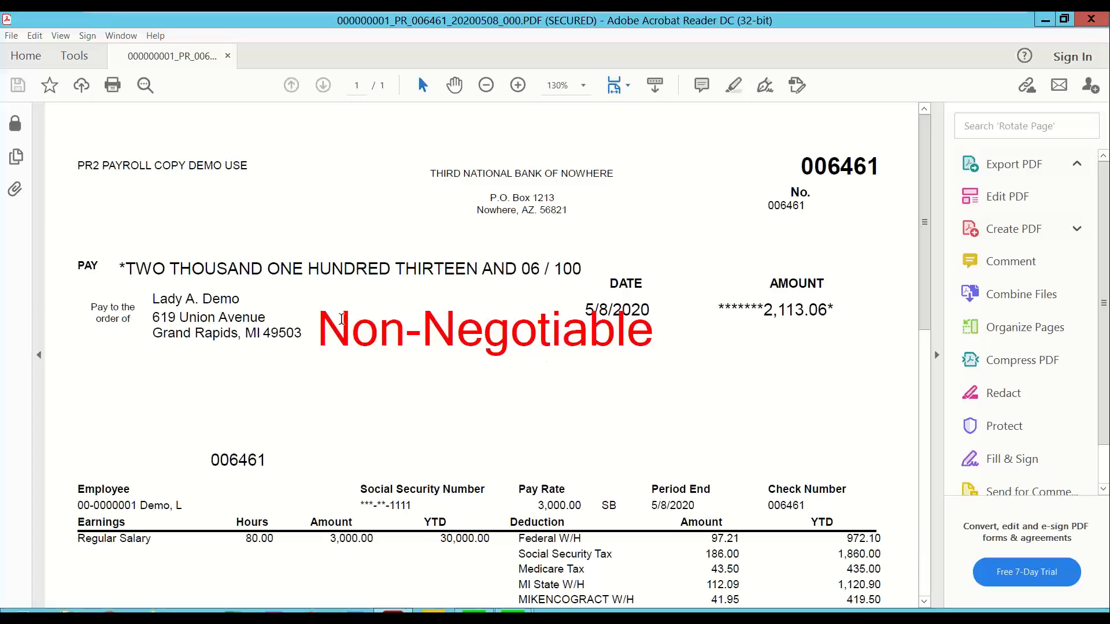
pyautogui.click(1087, 22)
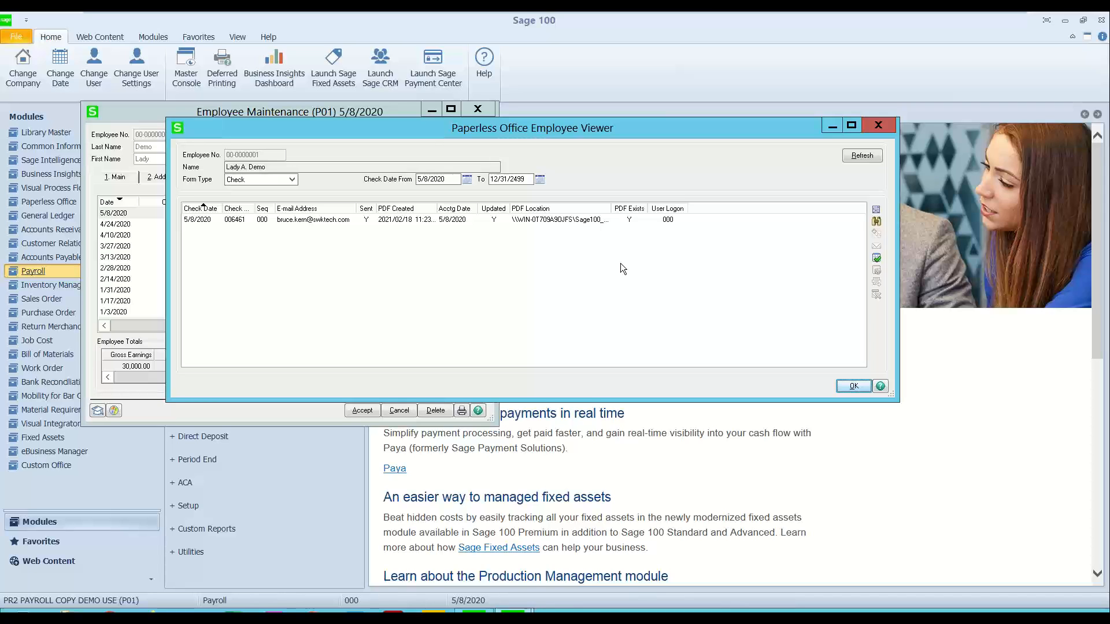
pyautogui.click(877, 125)
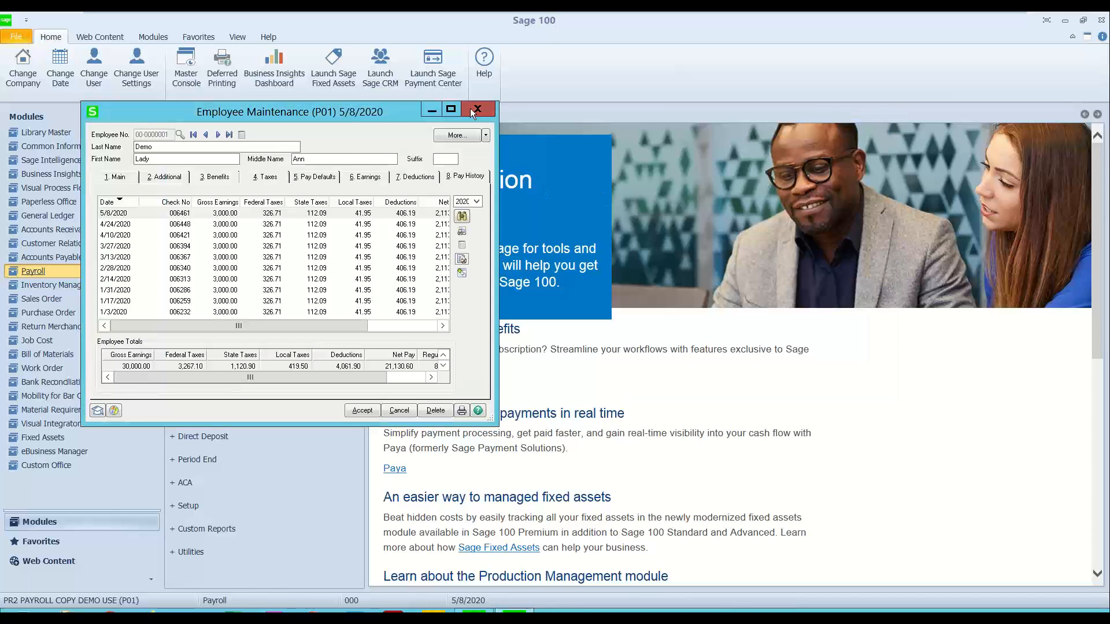
pyautogui.click(470, 109)
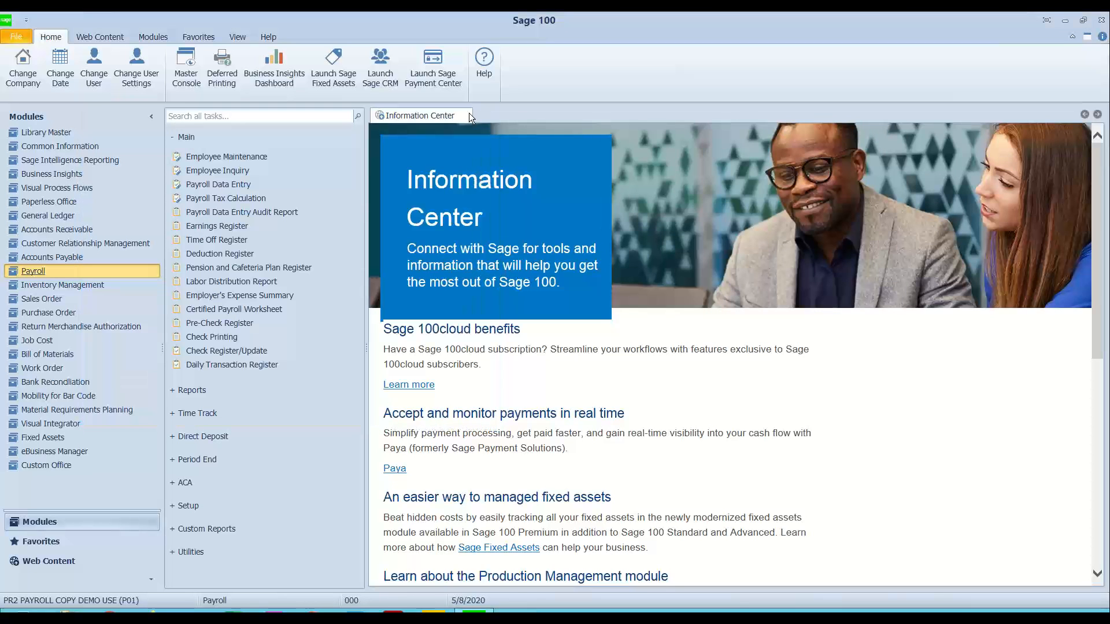
# Step: Open the Purge PDF Documents utility in Paperless Office and move its window clear of the page centre
pyautogui.click(187, 139)
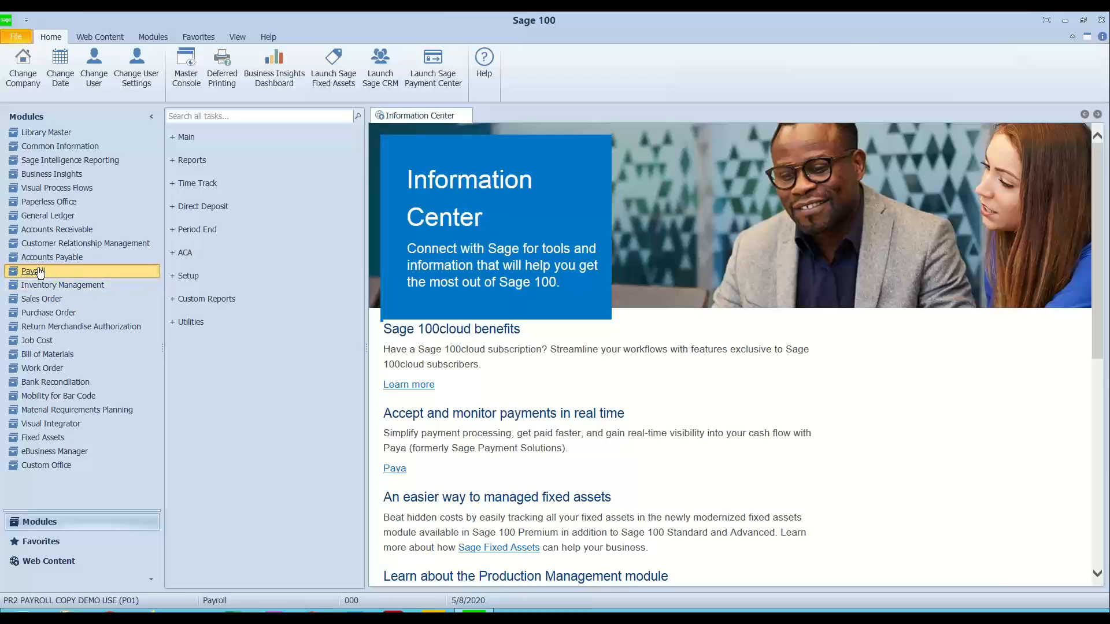
pyautogui.click(49, 202)
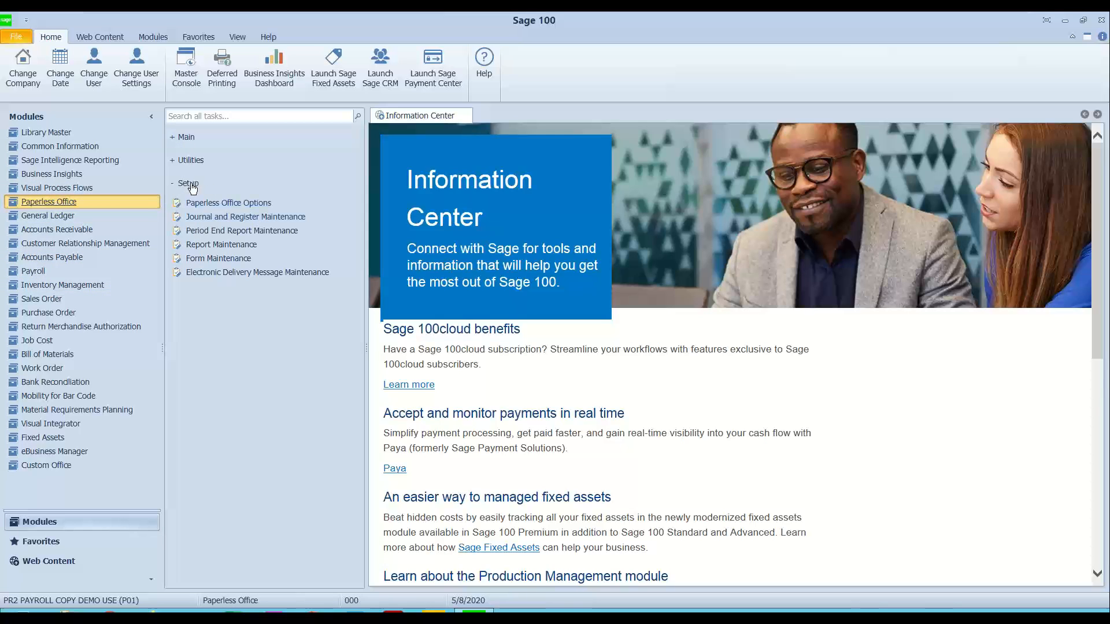
pyautogui.click(187, 183)
pyautogui.click(190, 160)
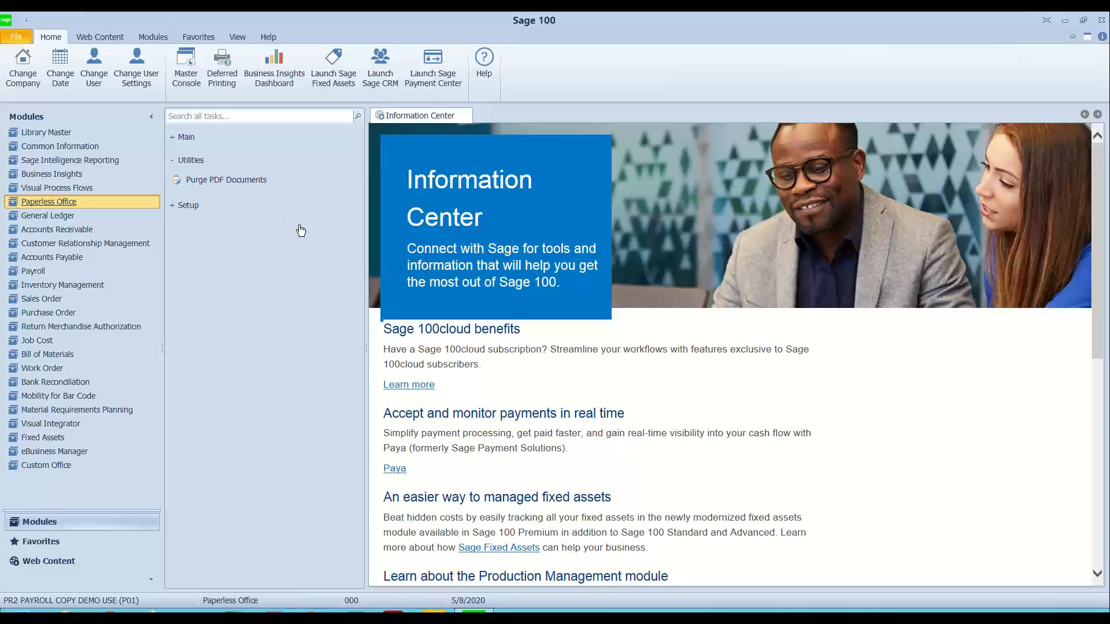
pyautogui.click(229, 181)
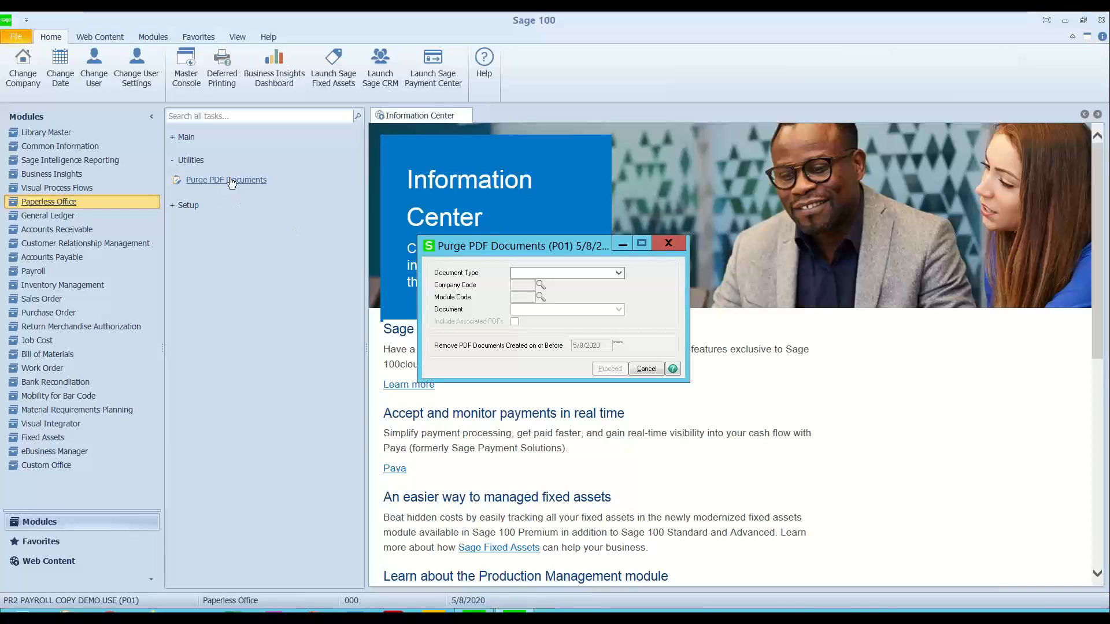
pyautogui.moveTo(522, 247); pyautogui.dragTo(277, 182)
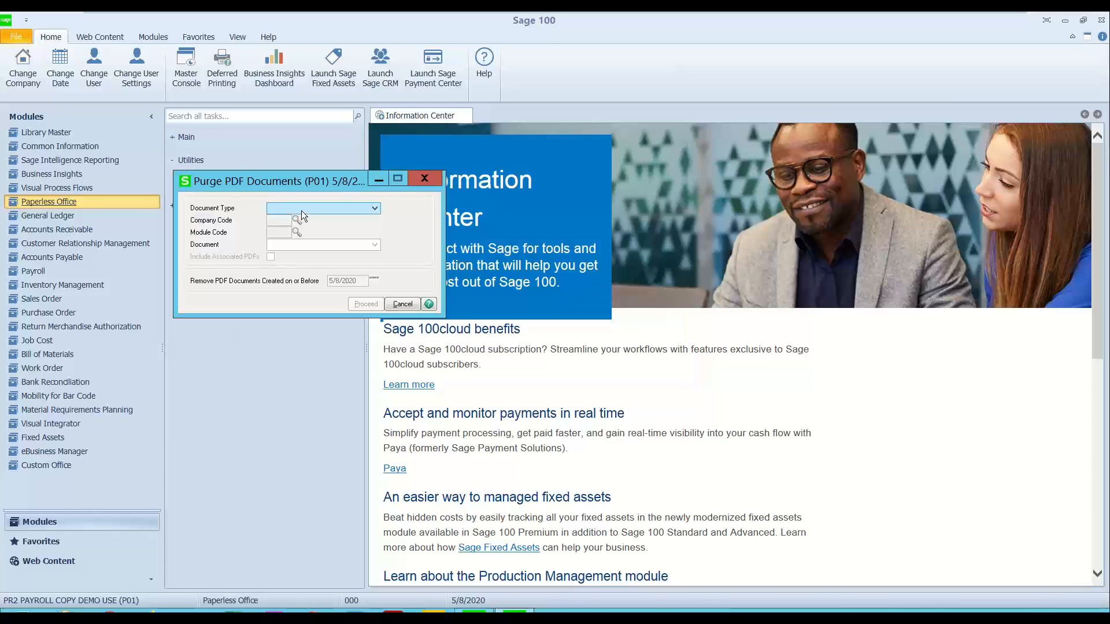
# Step: Review the purge document types, choose All, and select company A07 (ABC Co - Paperless Office Demo)
pyautogui.click(301, 210)
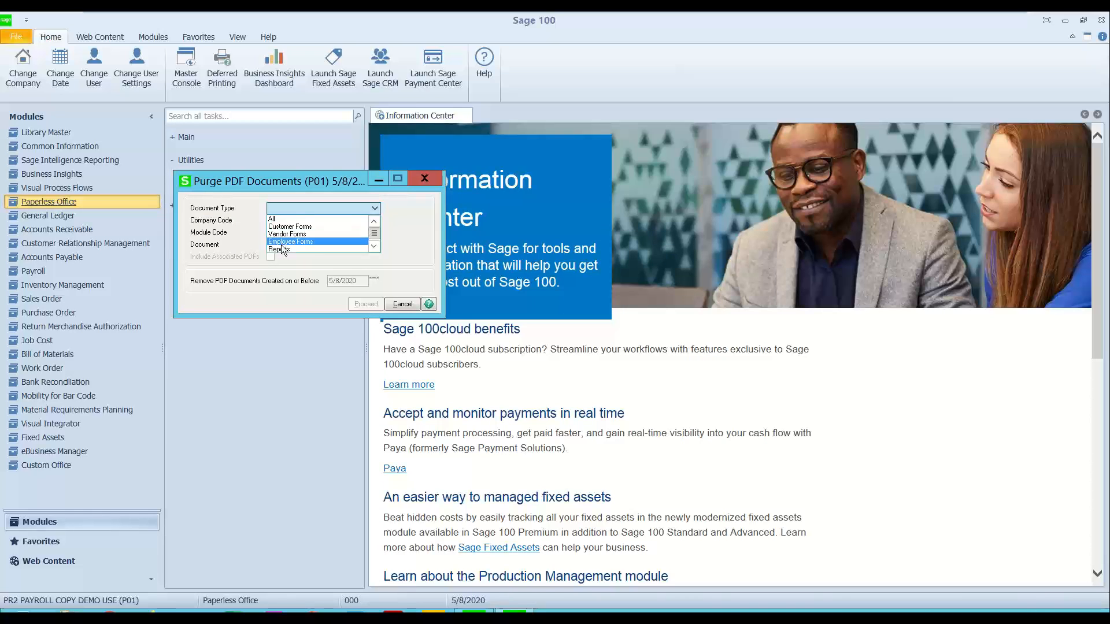
pyautogui.click(374, 247)
pyautogui.click(376, 249)
pyautogui.moveTo(374, 238); pyautogui.dragTo(374, 227)
pyautogui.click(275, 218)
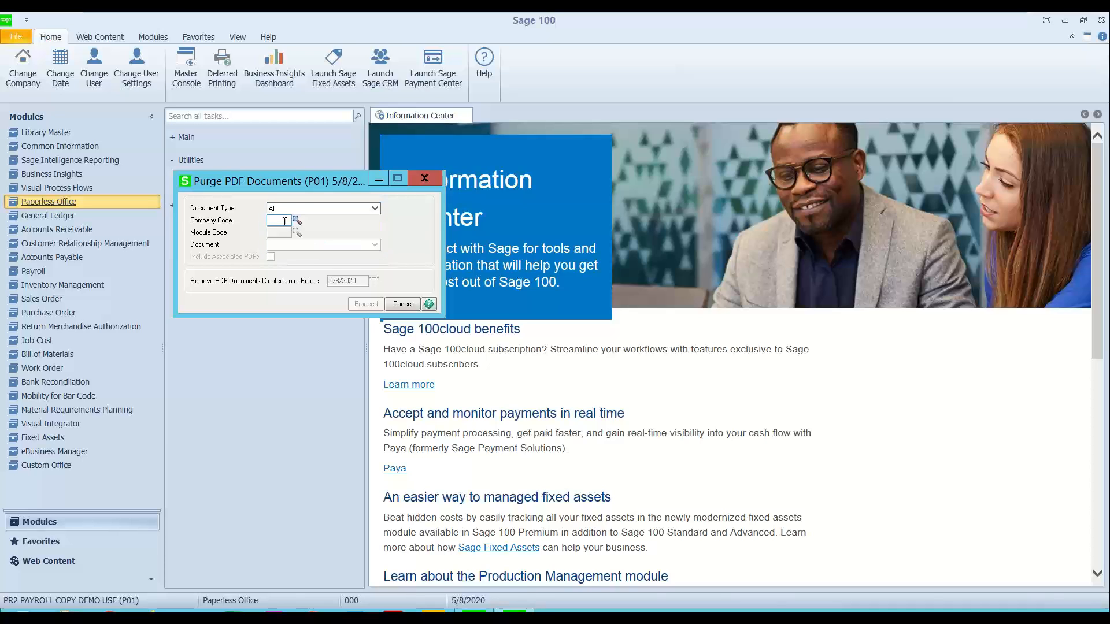
pyautogui.click(296, 219)
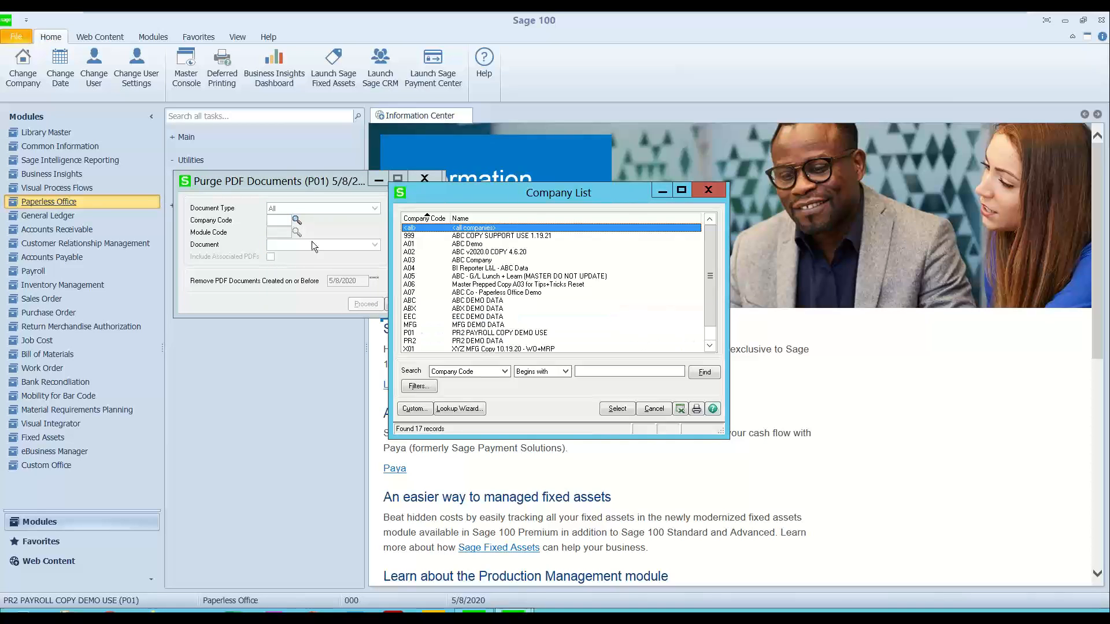
pyautogui.doubleClick(415, 293)
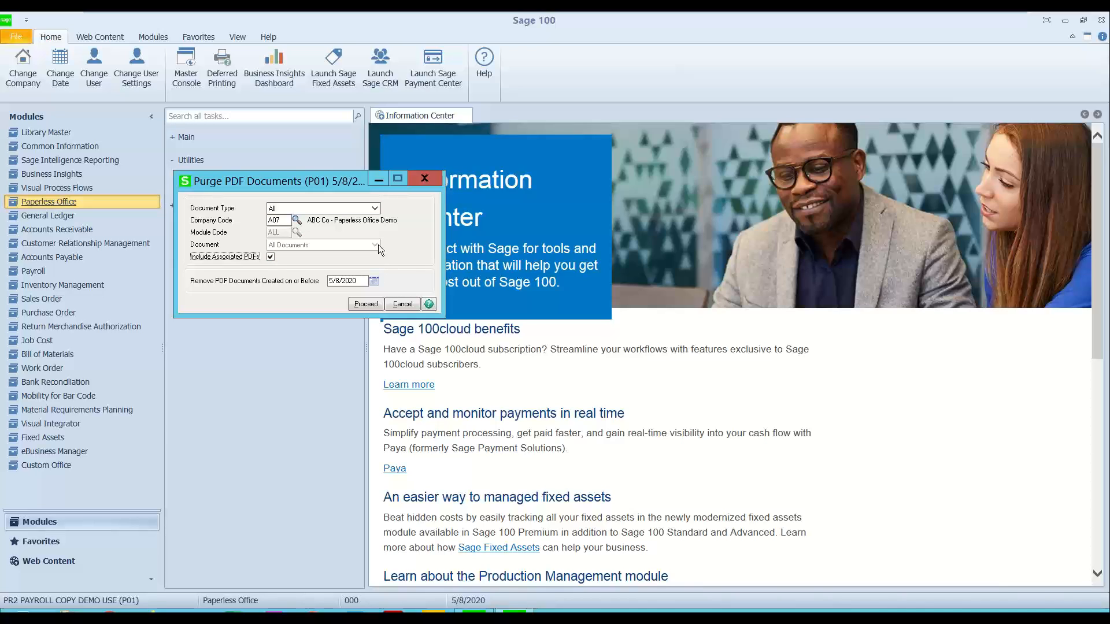
# Step: Review the creation date cutoff for removing PDF documents and close the utility without purging
pyautogui.click(360, 281)
pyautogui.moveTo(309, 281); pyautogui.dragTo(169, 281)
pyautogui.click(426, 180)
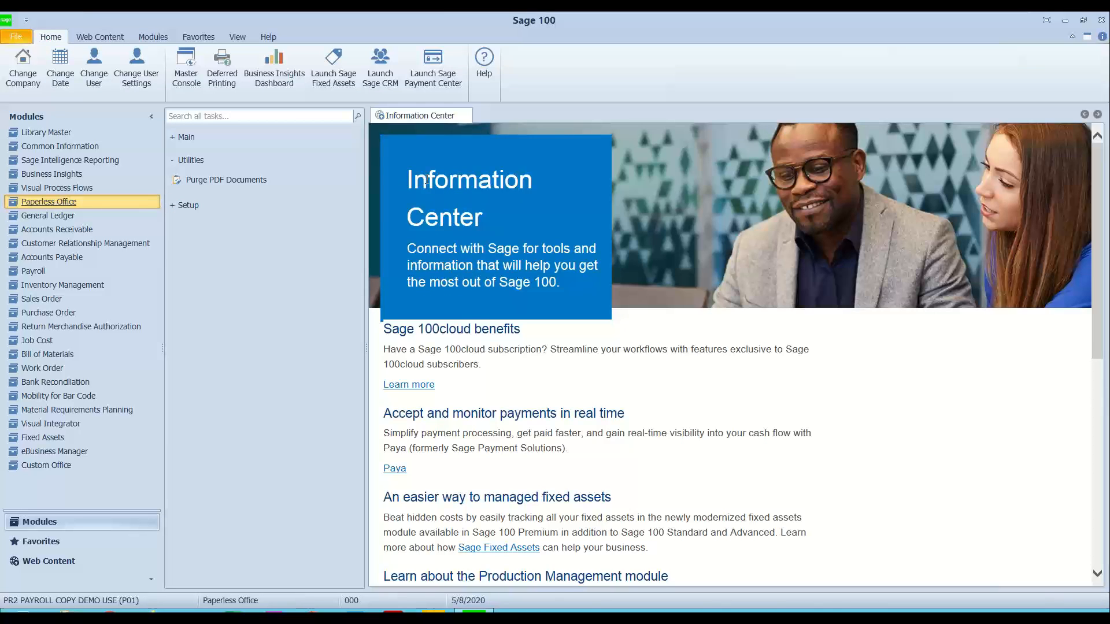
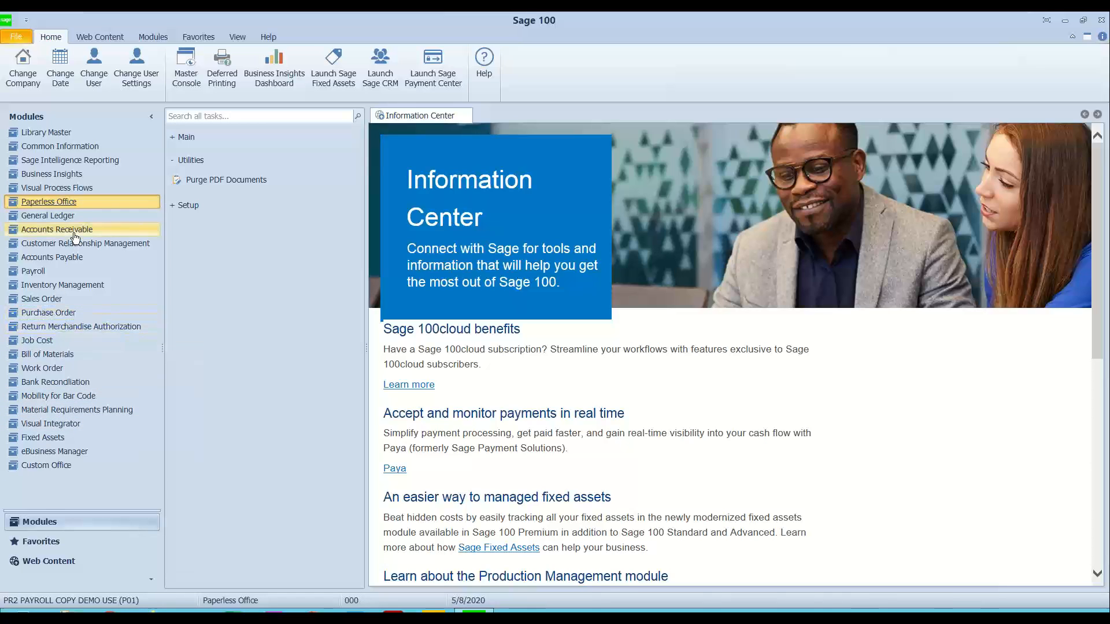
# Step: Open Form Maintenance in the Paperless Office setup and load the P01 payroll record covering all documents
pyautogui.click(179, 205)
pyautogui.click(226, 281)
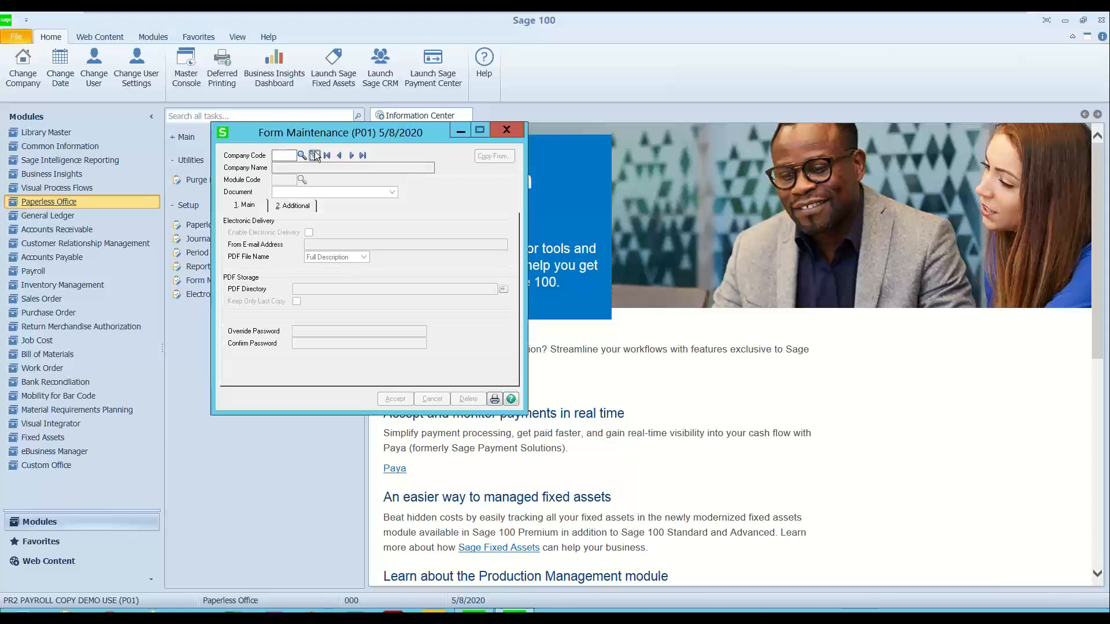
pyautogui.click(315, 155)
pyautogui.click(417, 236)
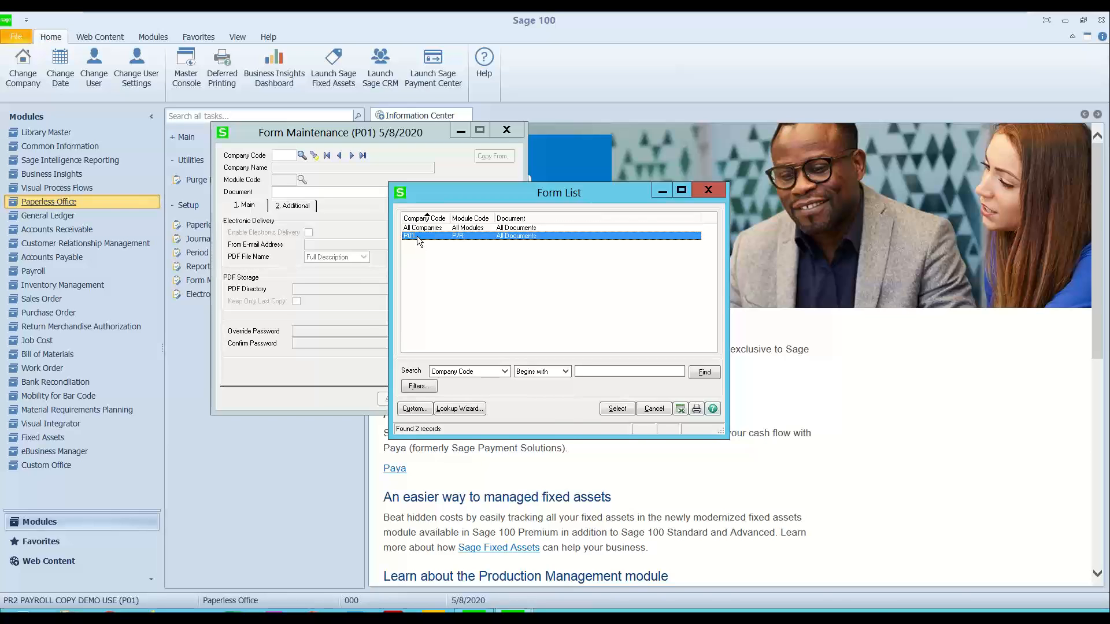
pyautogui.doubleClick(418, 236)
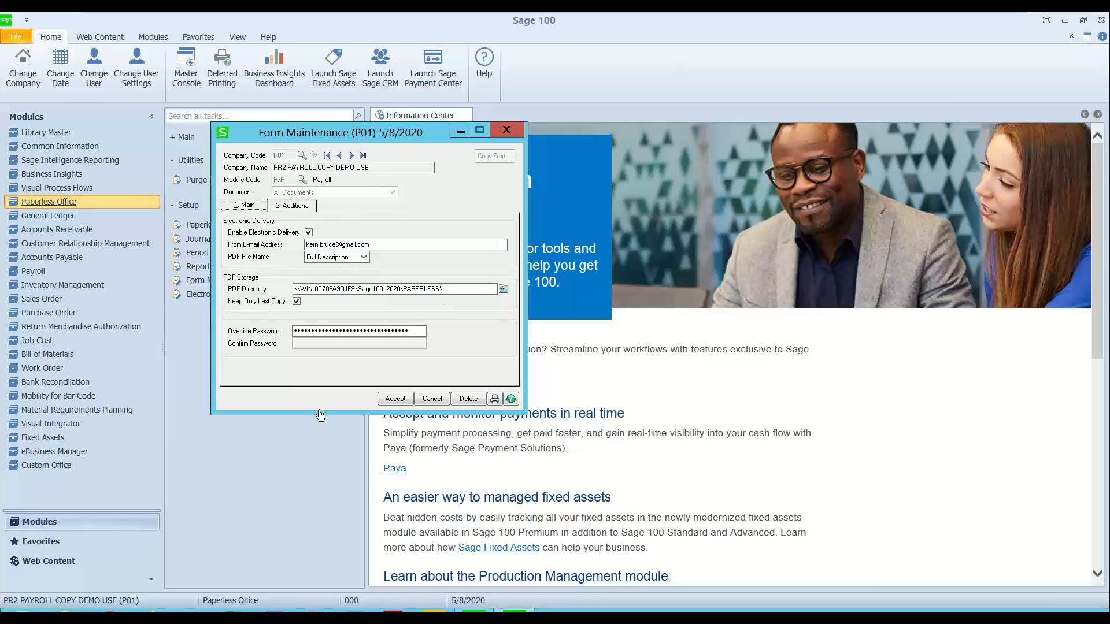
# Step: Review the form's sender e-mail, PDF directory and additional payroll check delivery settings, and close Form Maintenance
pyautogui.moveTo(399, 244); pyautogui.dragTo(248, 235)
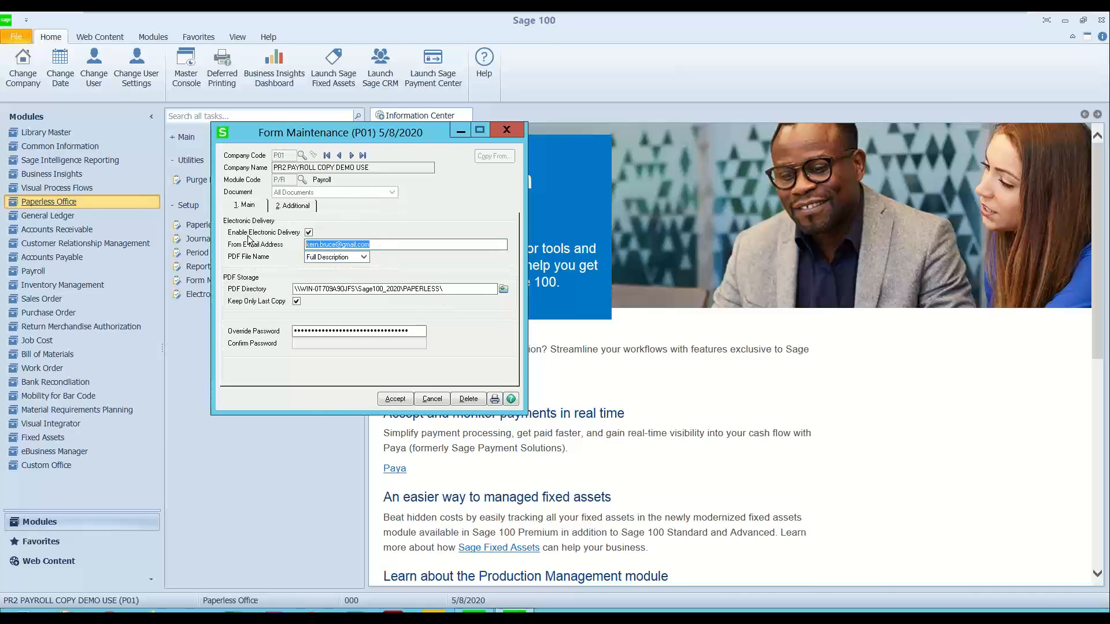
pyautogui.click(459, 290)
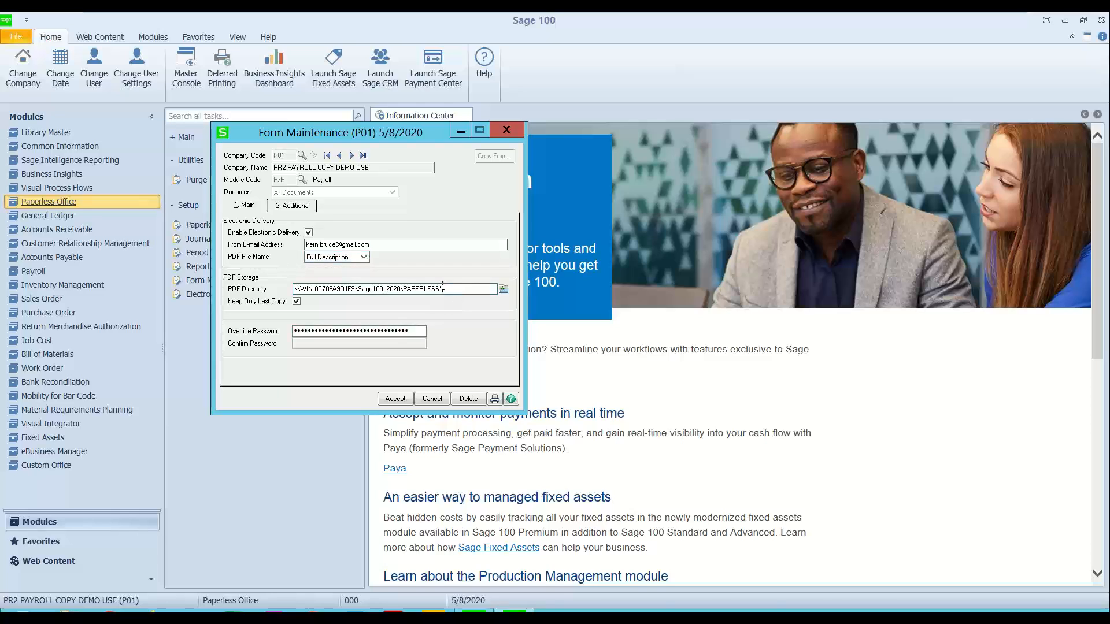
pyautogui.moveTo(459, 290); pyautogui.dragTo(168, 279)
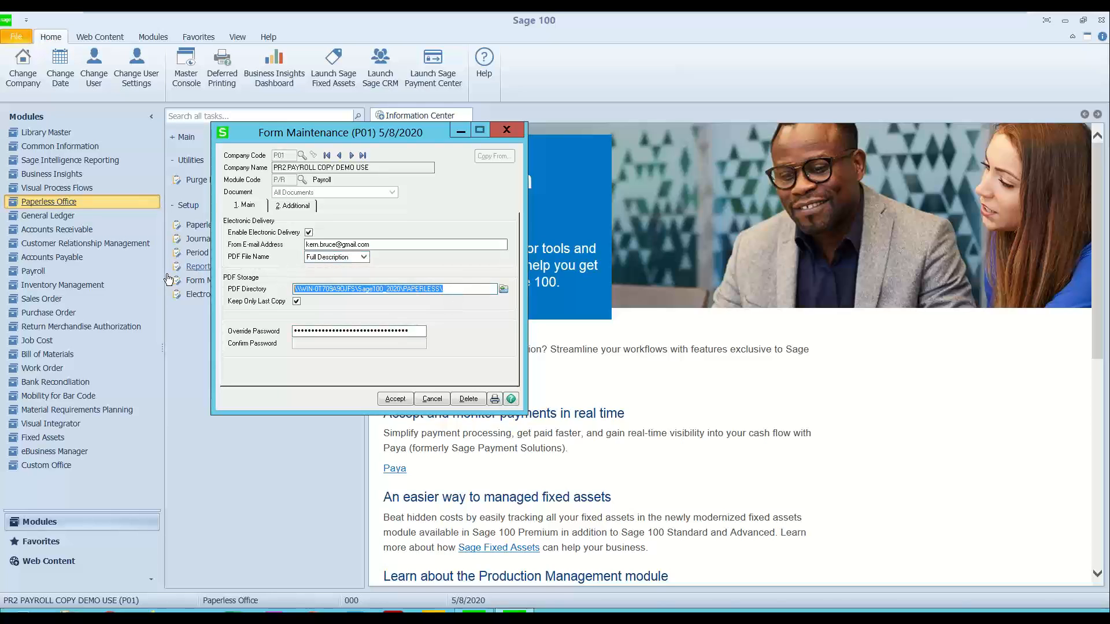
pyautogui.click(292, 206)
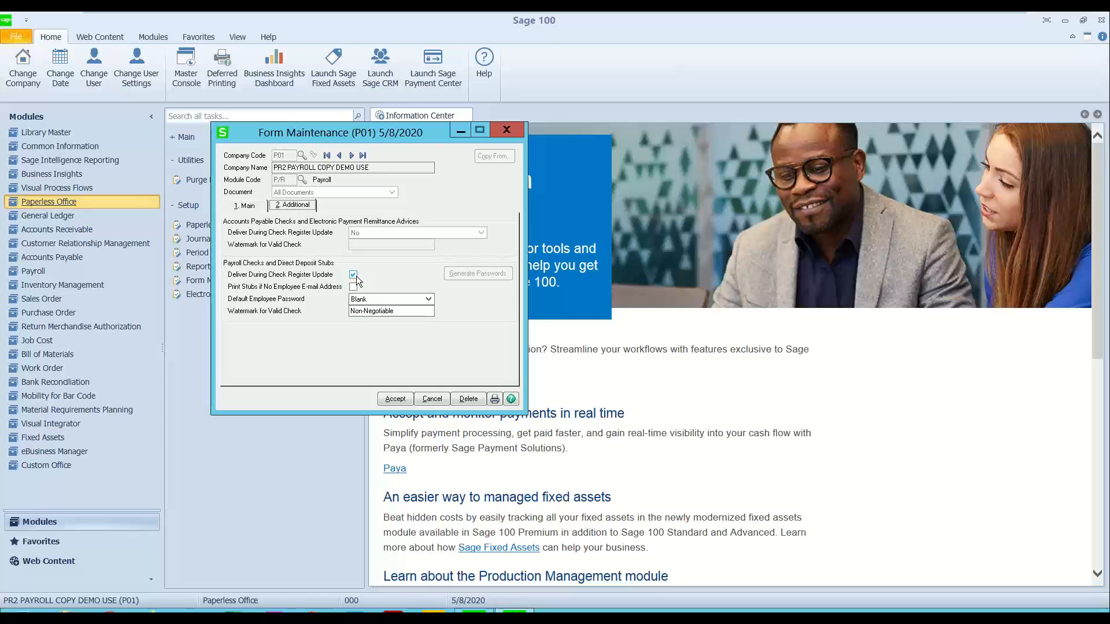
pyautogui.click(505, 130)
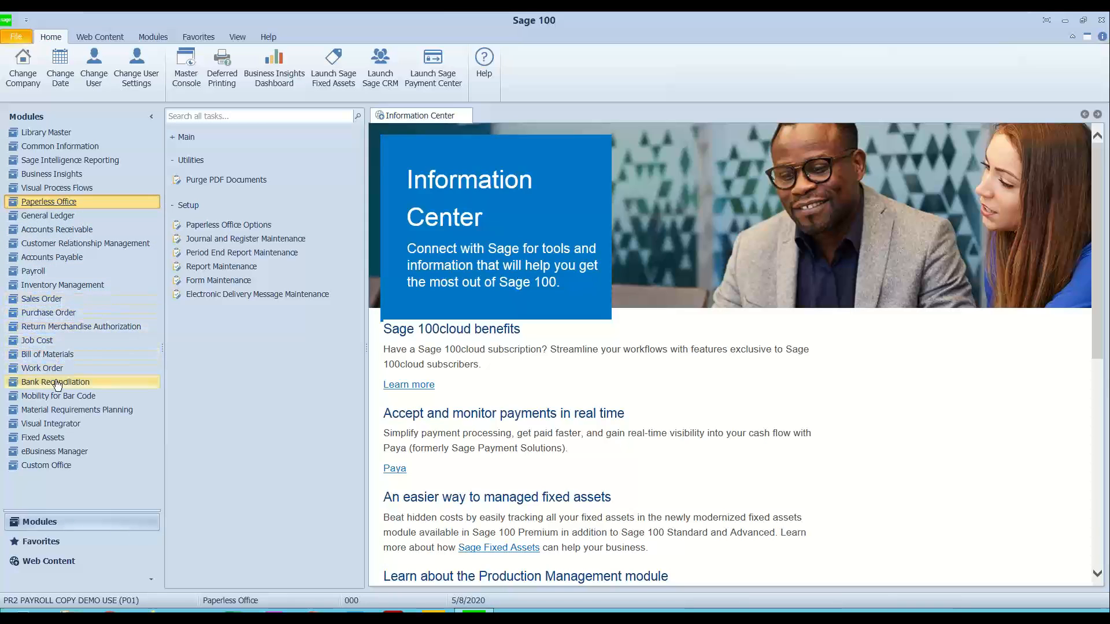
# Step: Review the first employee's Paperless Office delivery options and recipient e-mail in payroll Employee Maintenance, and close both windows
pyautogui.click(40, 271)
pyautogui.click(219, 156)
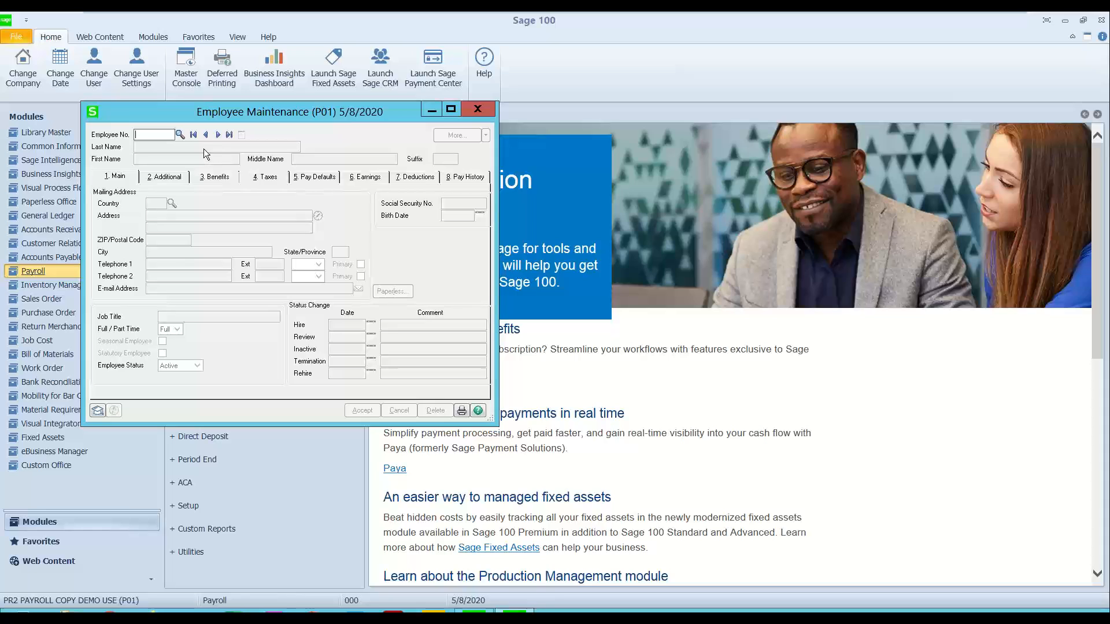
pyautogui.click(193, 135)
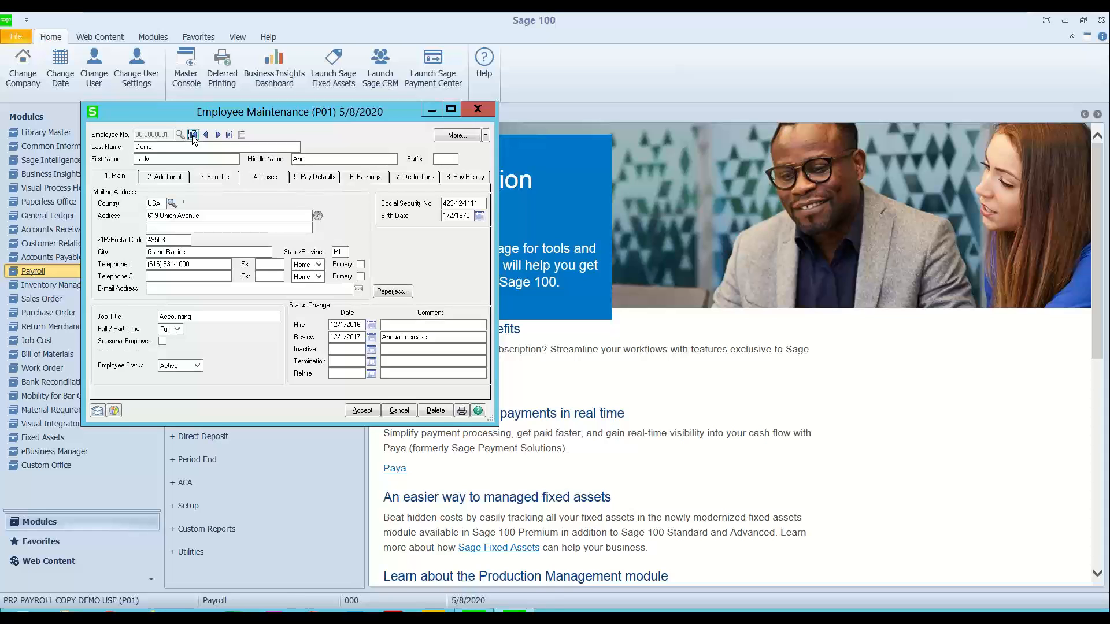
pyautogui.click(383, 294)
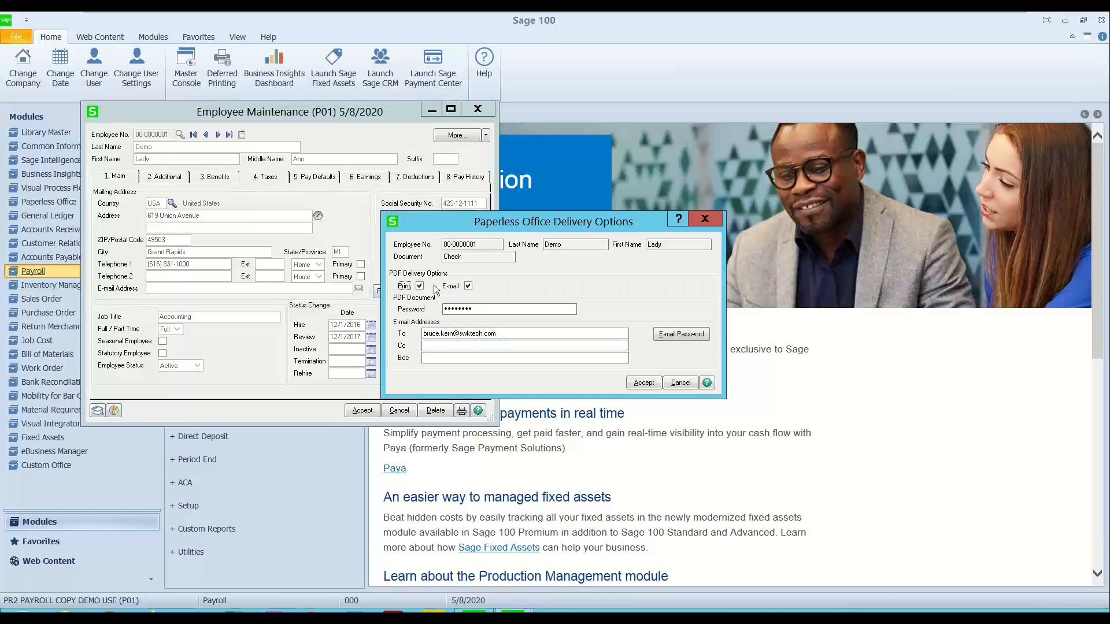
pyautogui.moveTo(618, 333); pyautogui.dragTo(356, 351)
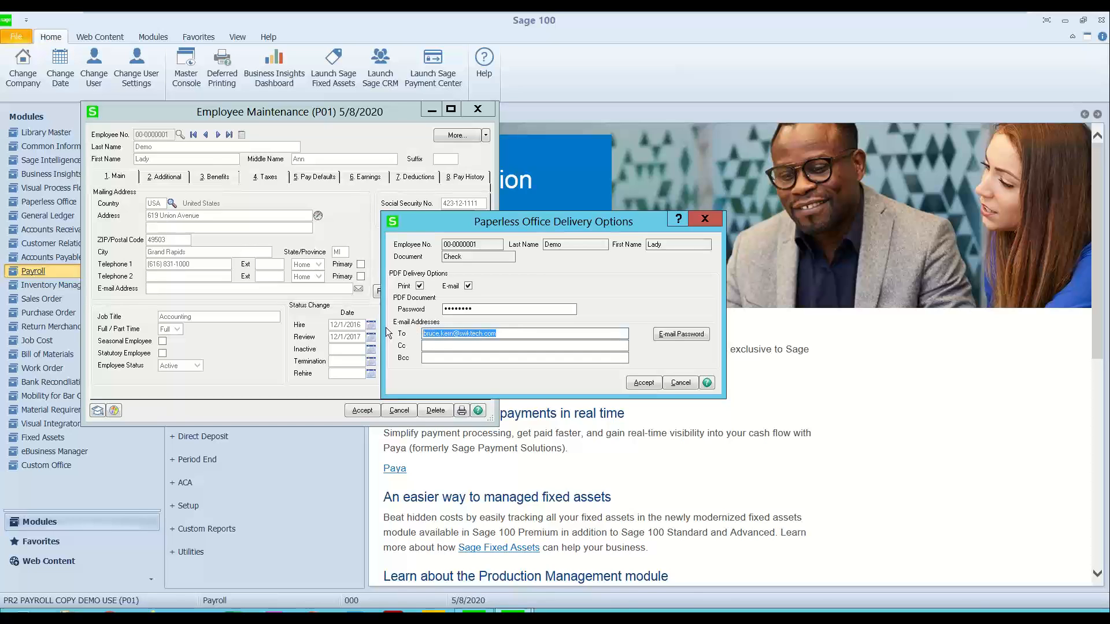
pyautogui.click(706, 219)
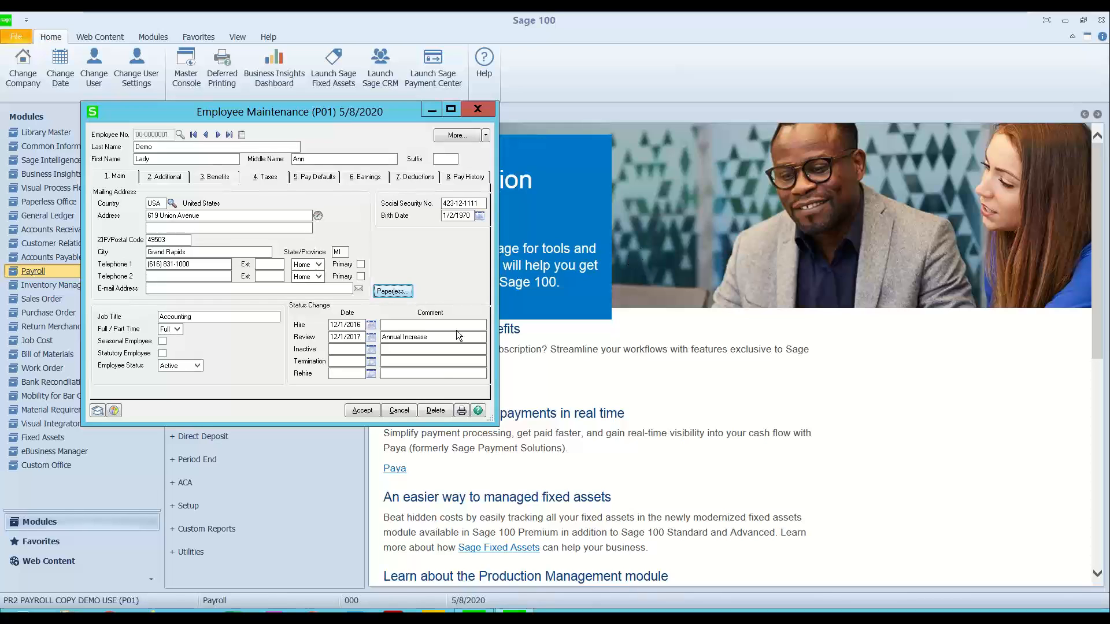
pyautogui.click(474, 113)
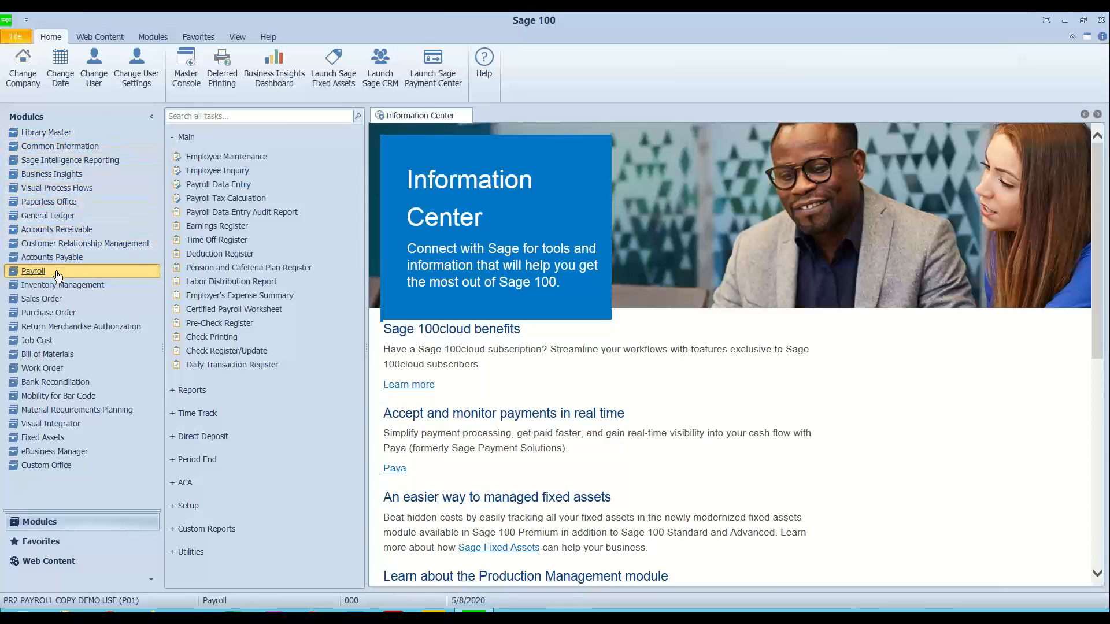
# Step: Open the Paperless Office Employee Viewer and list Check forms with a check date from 5/8/2020
pyautogui.click(47, 202)
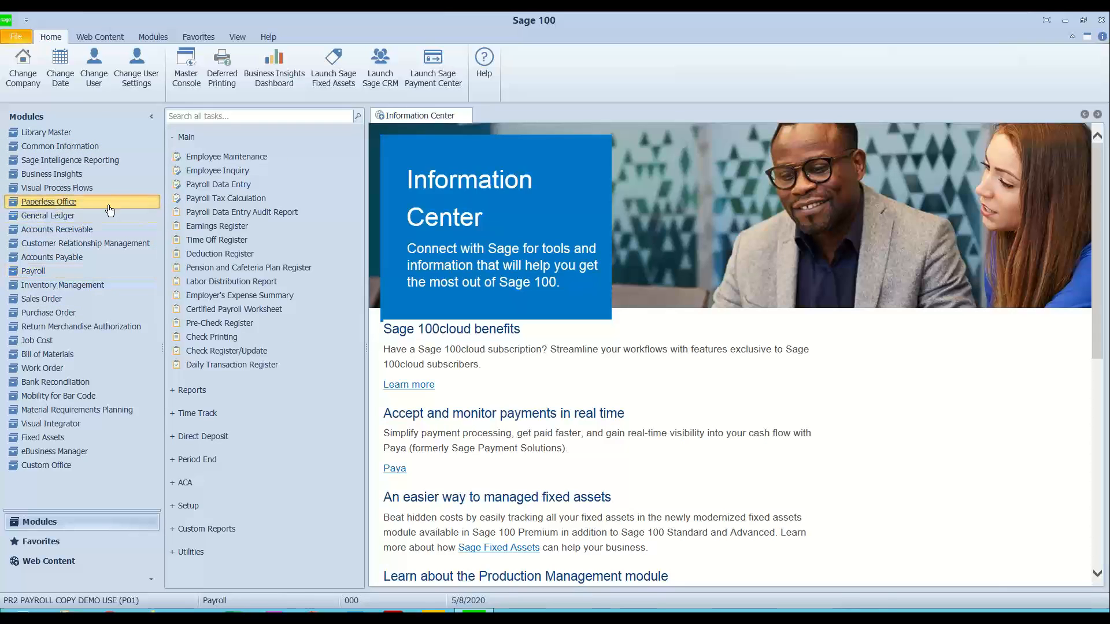
pyautogui.click(224, 229)
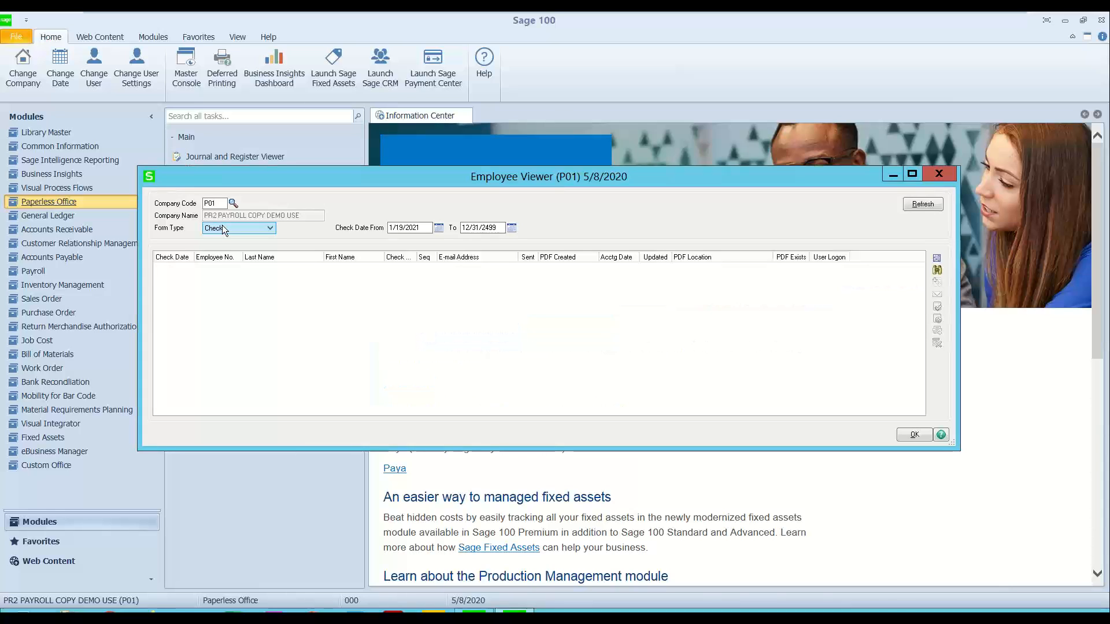
pyautogui.click(222, 227)
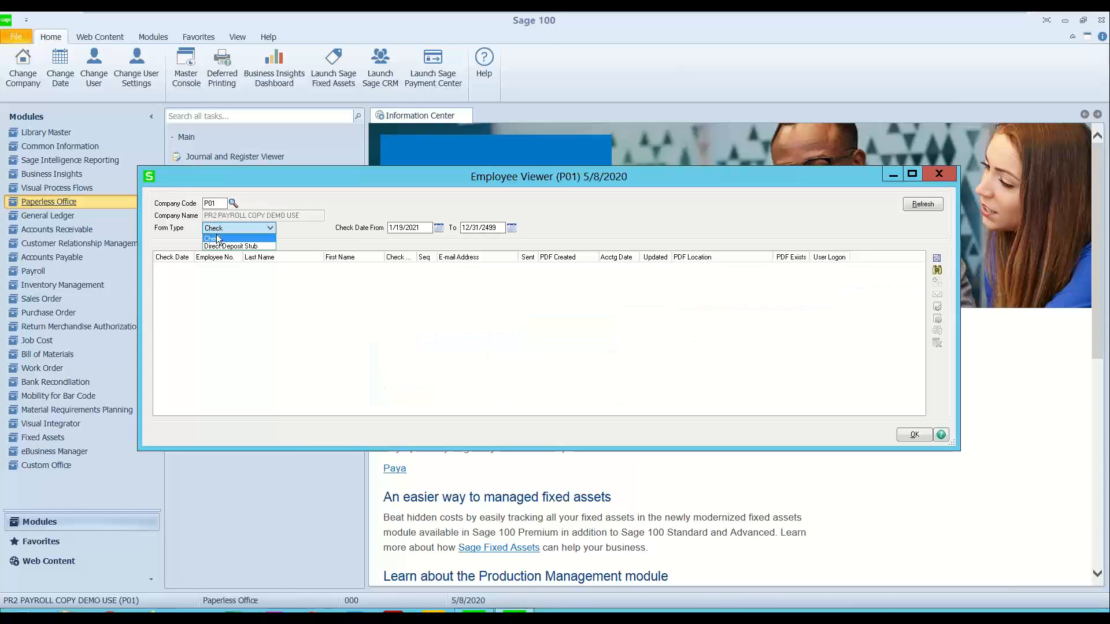
pyautogui.click(231, 238)
pyautogui.doubleClick(420, 227)
pyautogui.write('5/8/2020')
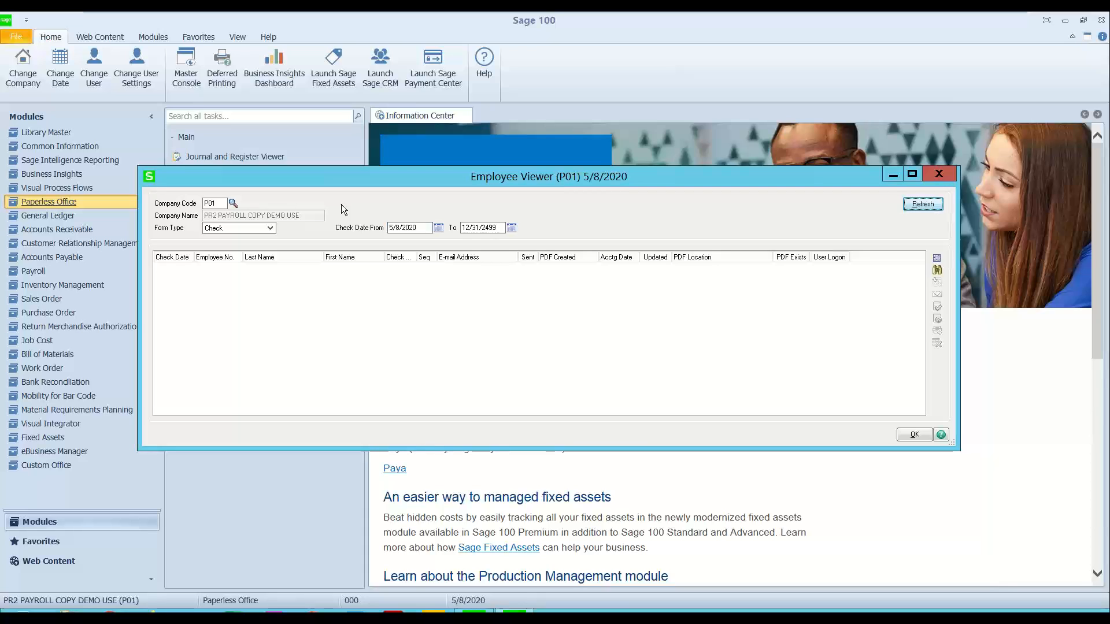
pyautogui.click(923, 204)
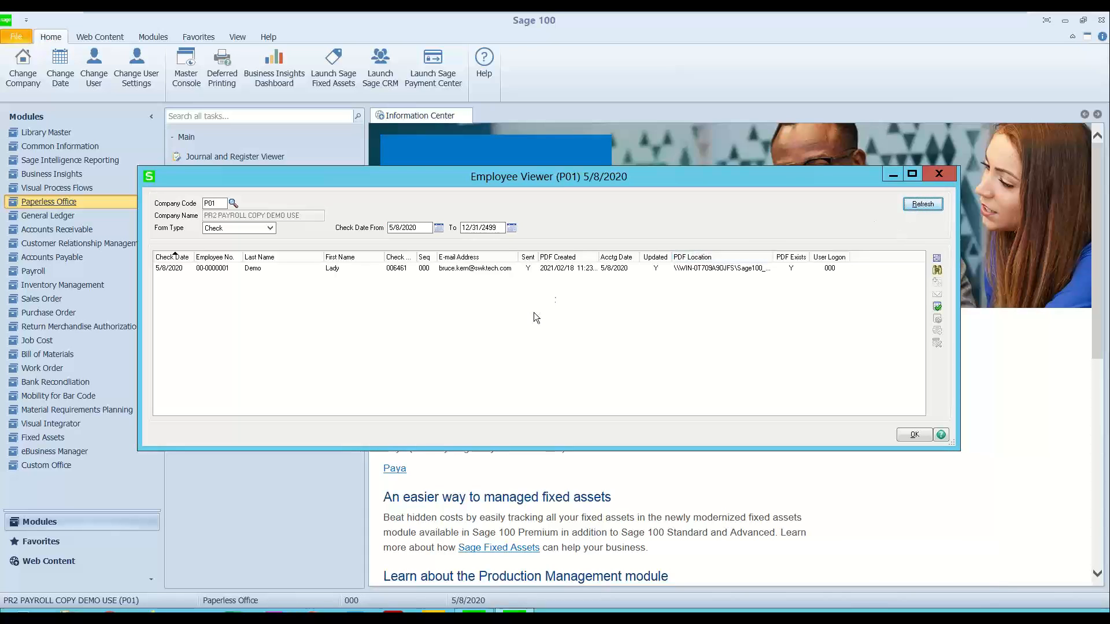
# Step: Review the electronic delivery options for resending the listed check, and close them and the Employee Viewer without sending
pyautogui.click(559, 268)
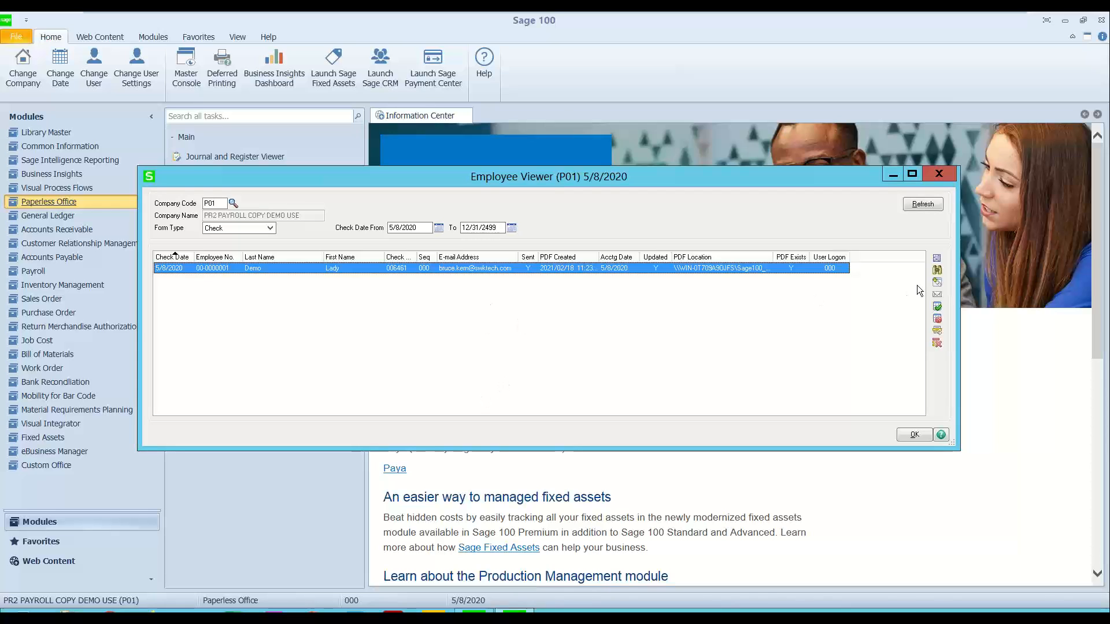
pyautogui.click(938, 294)
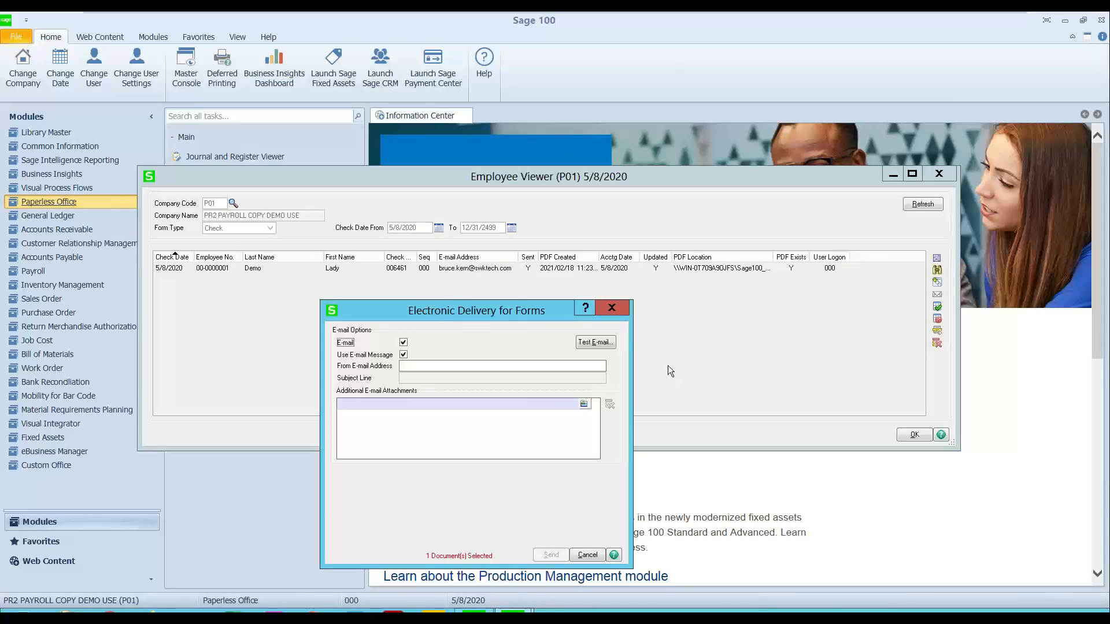
pyautogui.click(611, 305)
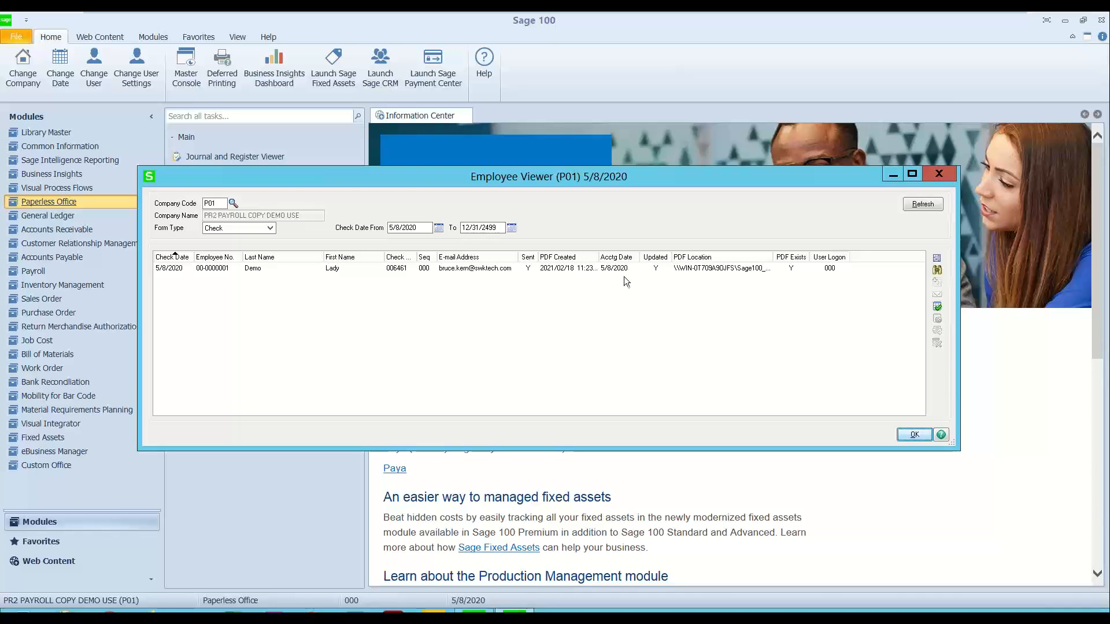
pyautogui.click(942, 175)
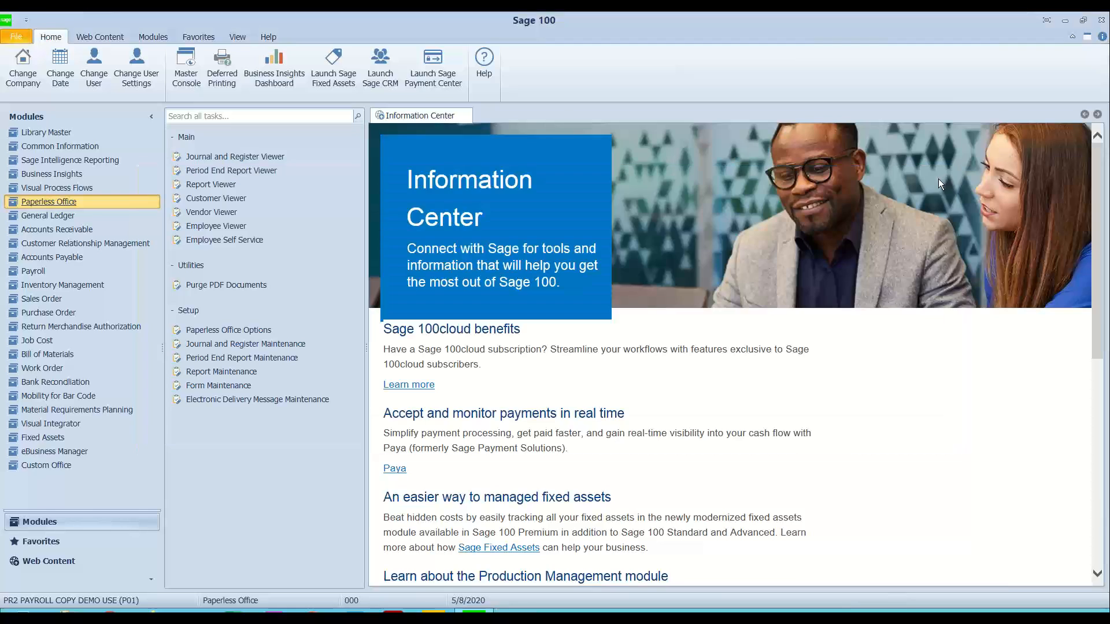